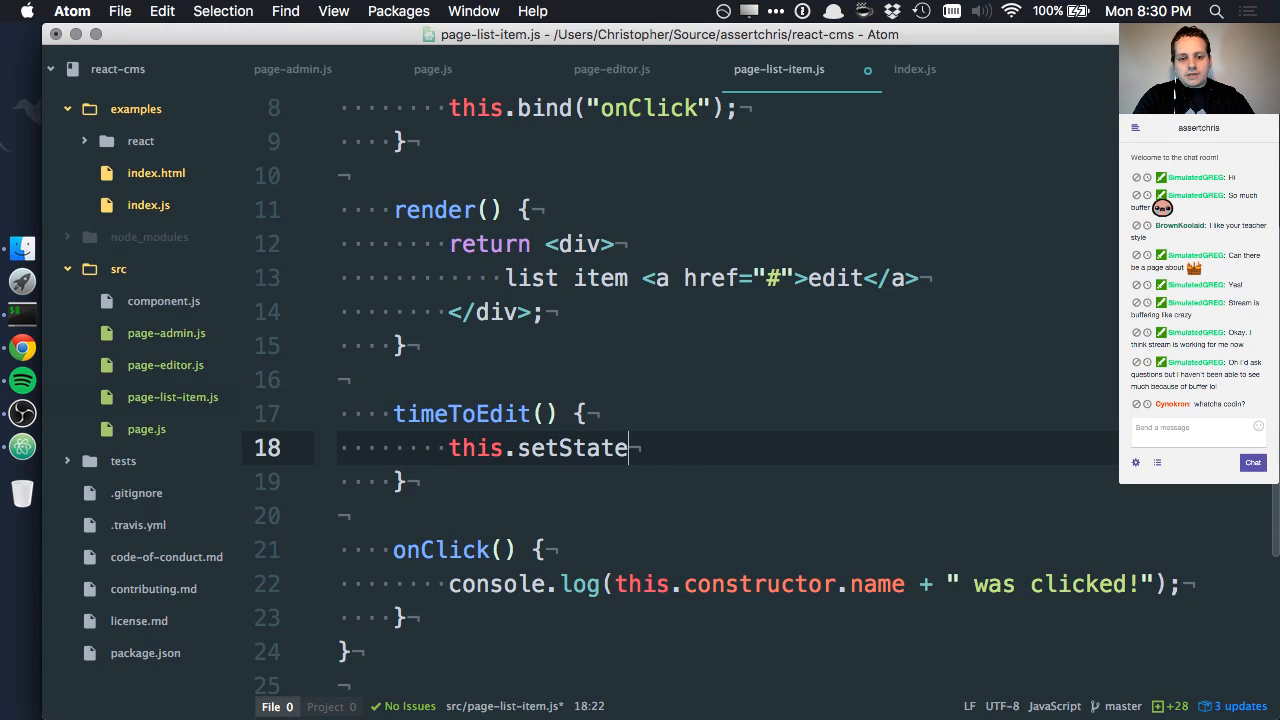
{"action": "type", "text": "({"}
Step: Make timeToEdit set state editing: true inside its body
{"action": "key", "text": "Return"}
{"action": "type", "text": "\"editor"}
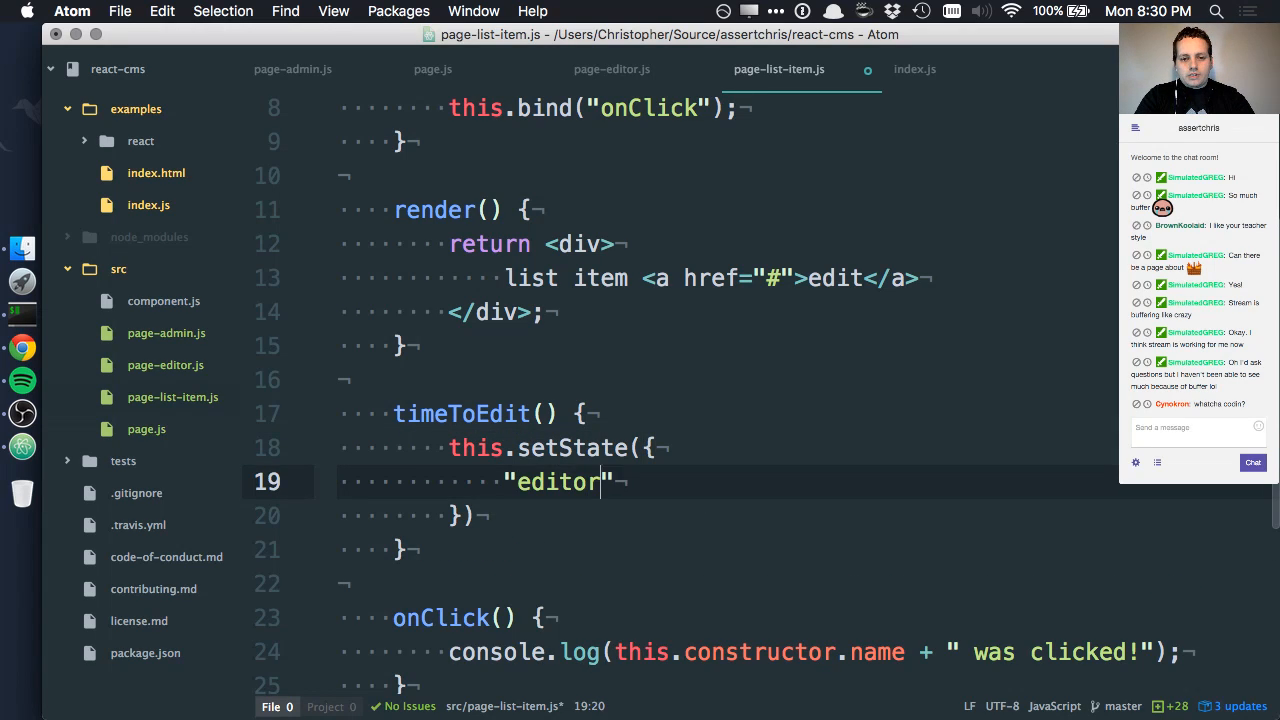
{"action": "type", "text": "ing"}
{"action": "key", "text": "BackSpace"}
{"action": "key", "text": "BackSpace"}
{"action": "key", "text": "BackSpace"}
{"action": "key", "text": "BackSpace"}
{"action": "key", "text": "BackSpace"}
{"action": "type", "text": "ing"}
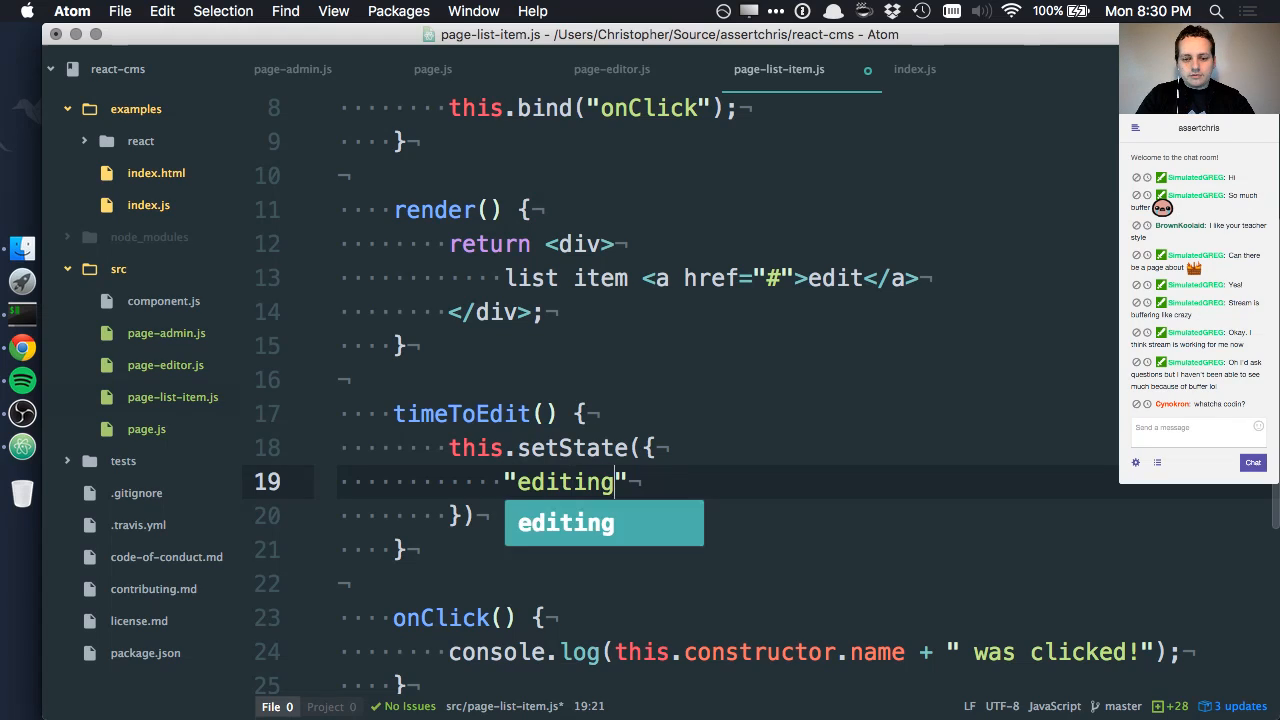
{"action": "type", "text": "\": true"}
{"action": "key", "text": "Down"}
{"action": "key", "text": "End"}
{"action": "type", "text": ";"}
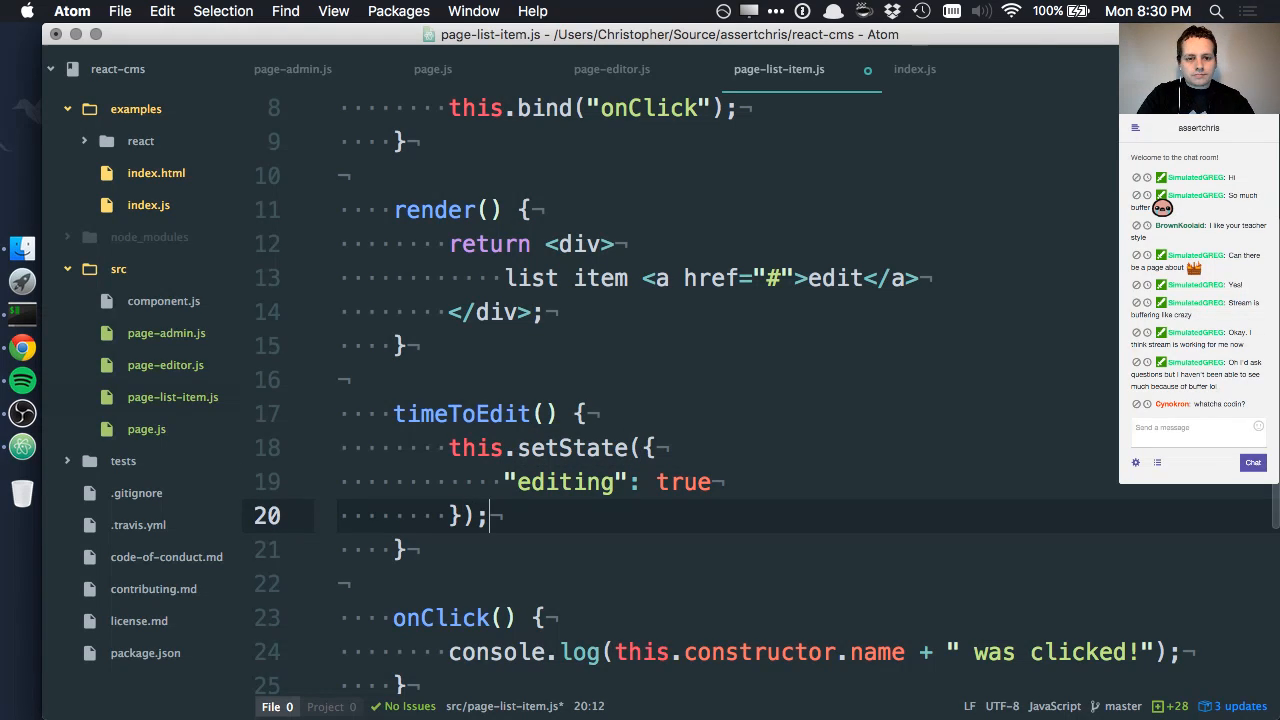
Step: Add onclick={this.timeToEdit.bind(this)} to the edit link in PageListItem
{"action": "double_click", "coordinate": [462, 413]}
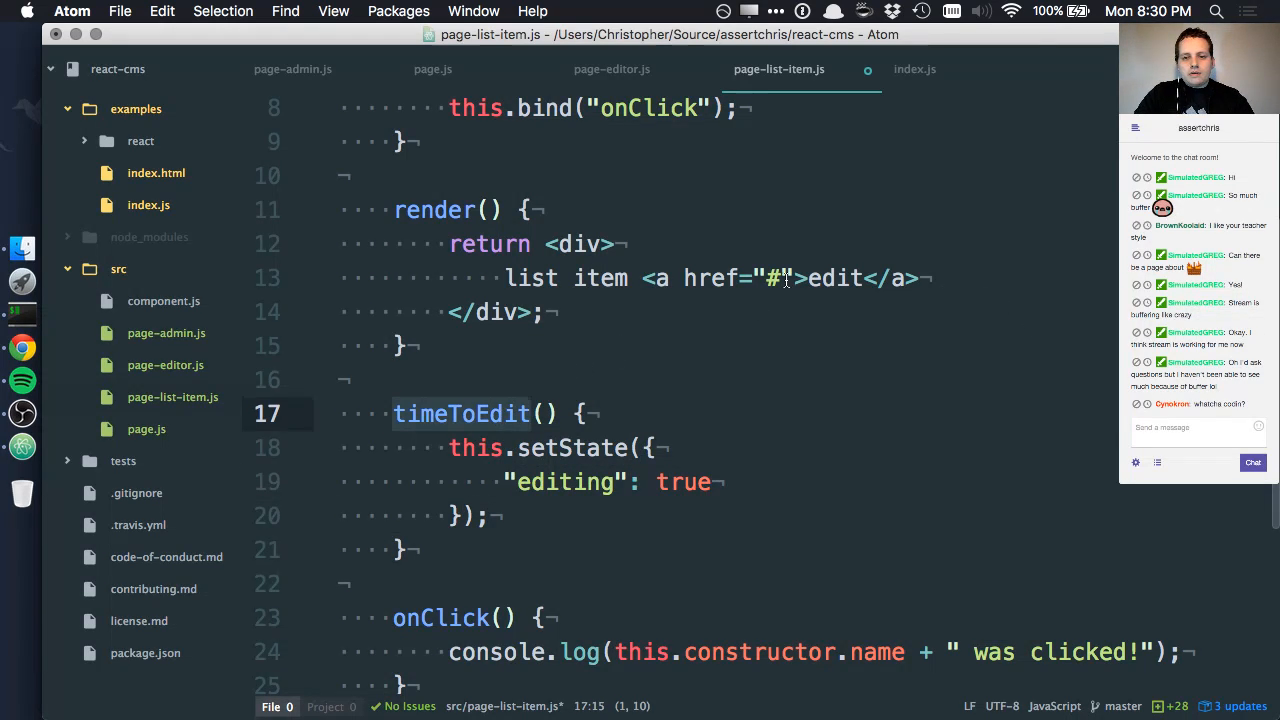
{"action": "left_click", "coordinate": [794, 278]}
{"action": "type", "text": "onclick("}
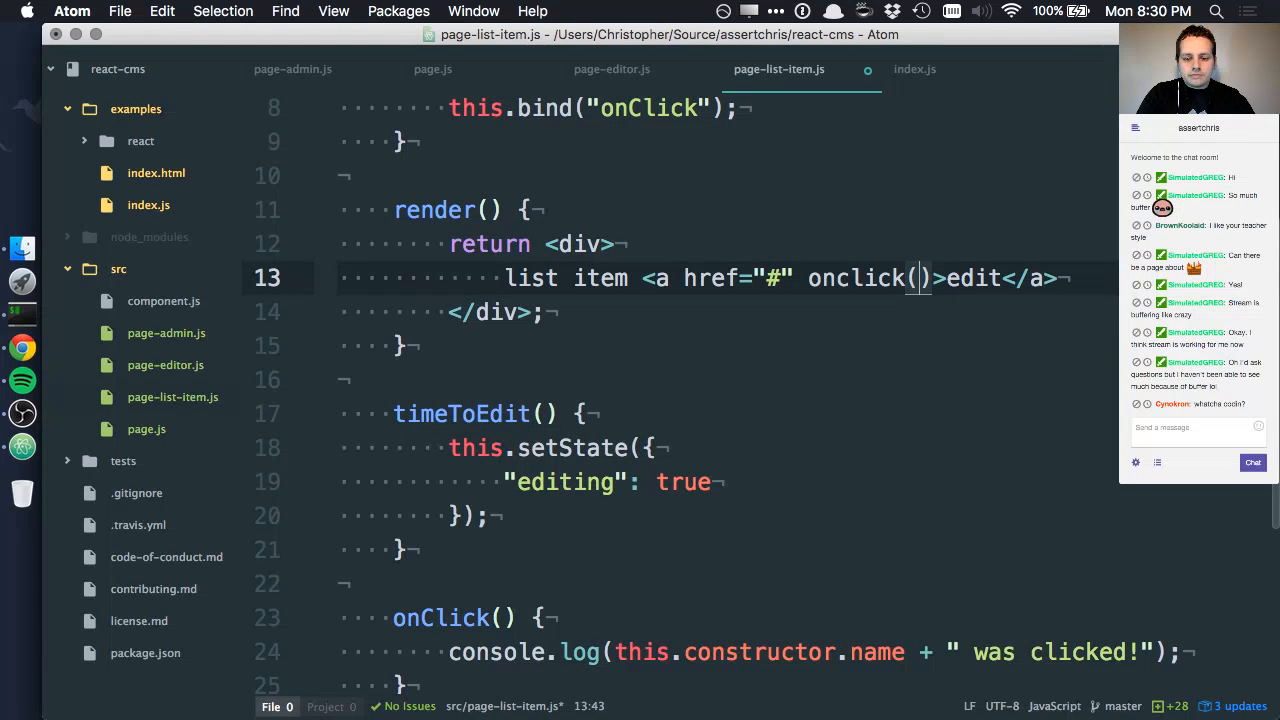
{"action": "key", "text": "BackSpace"}
{"action": "type", "text": "={this."}
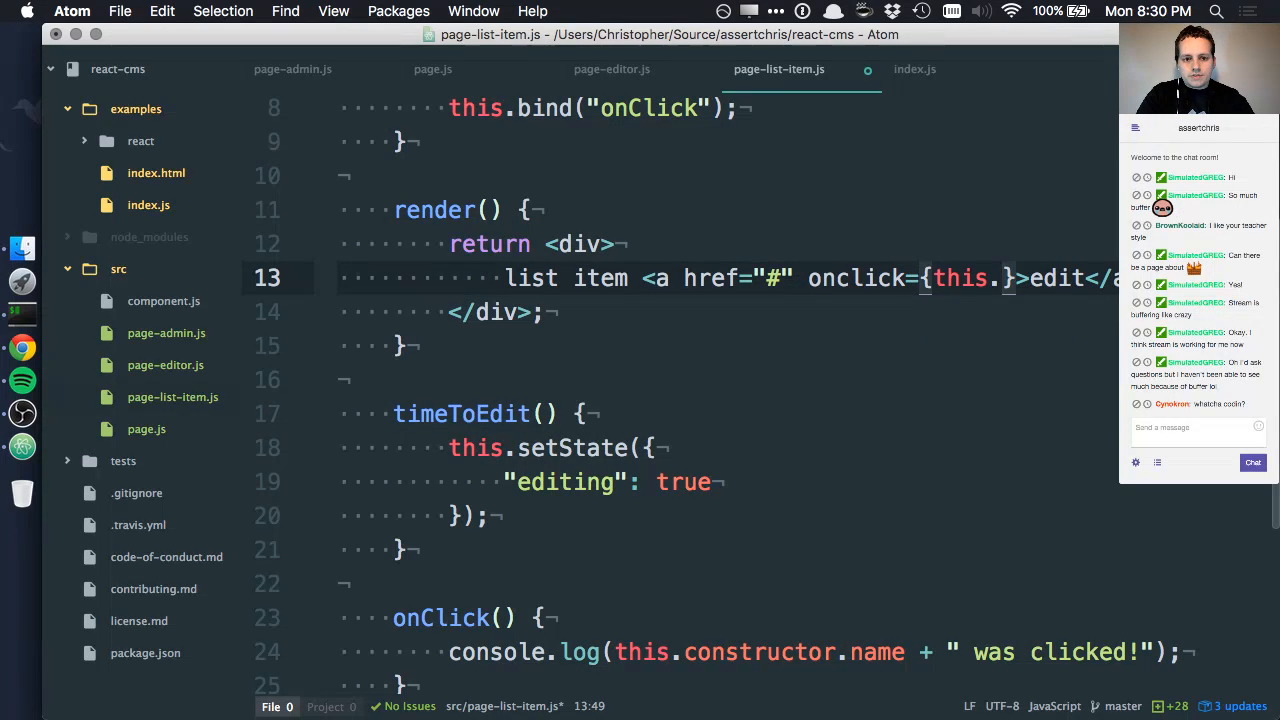
{"action": "type", "text": "timeToEdit"}
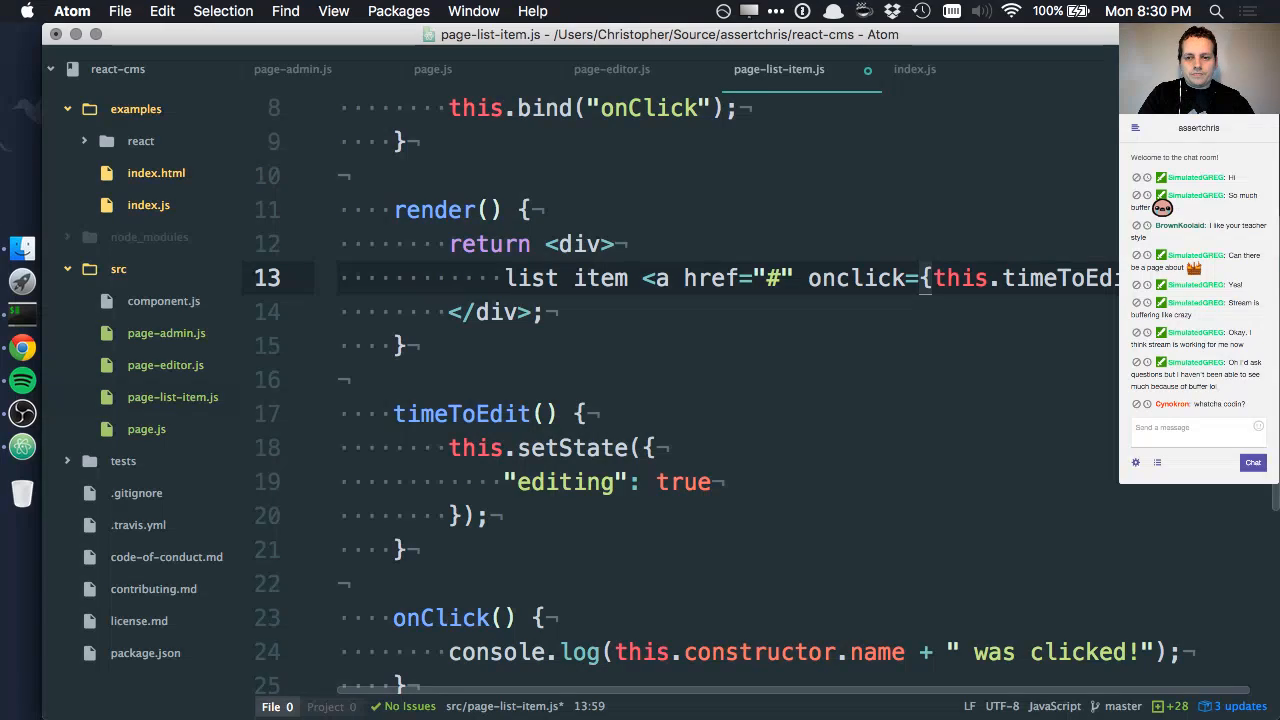
{"action": "key", "text": "Down"}
{"action": "key", "text": "Down"}
{"action": "key", "text": "Down"}
{"action": "key", "text": "Down"}
{"action": "key", "text": "Down"}
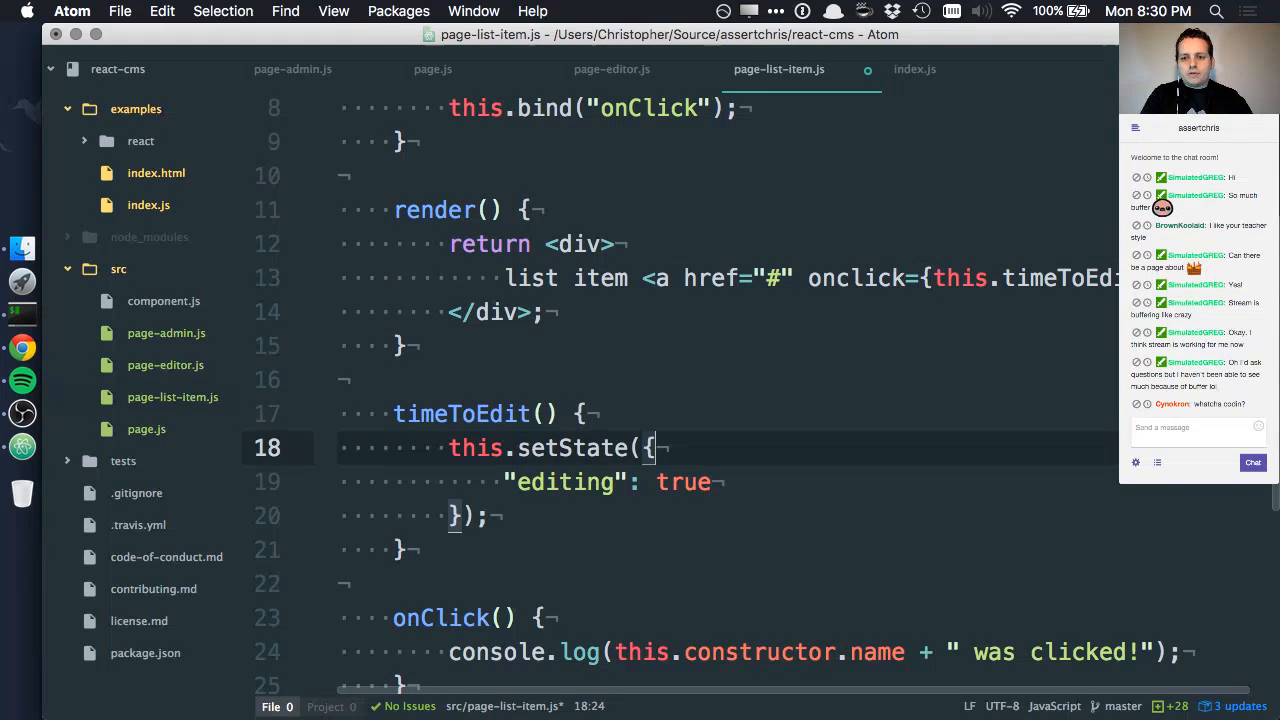
{"action": "left_click", "coordinate": [926, 278]}
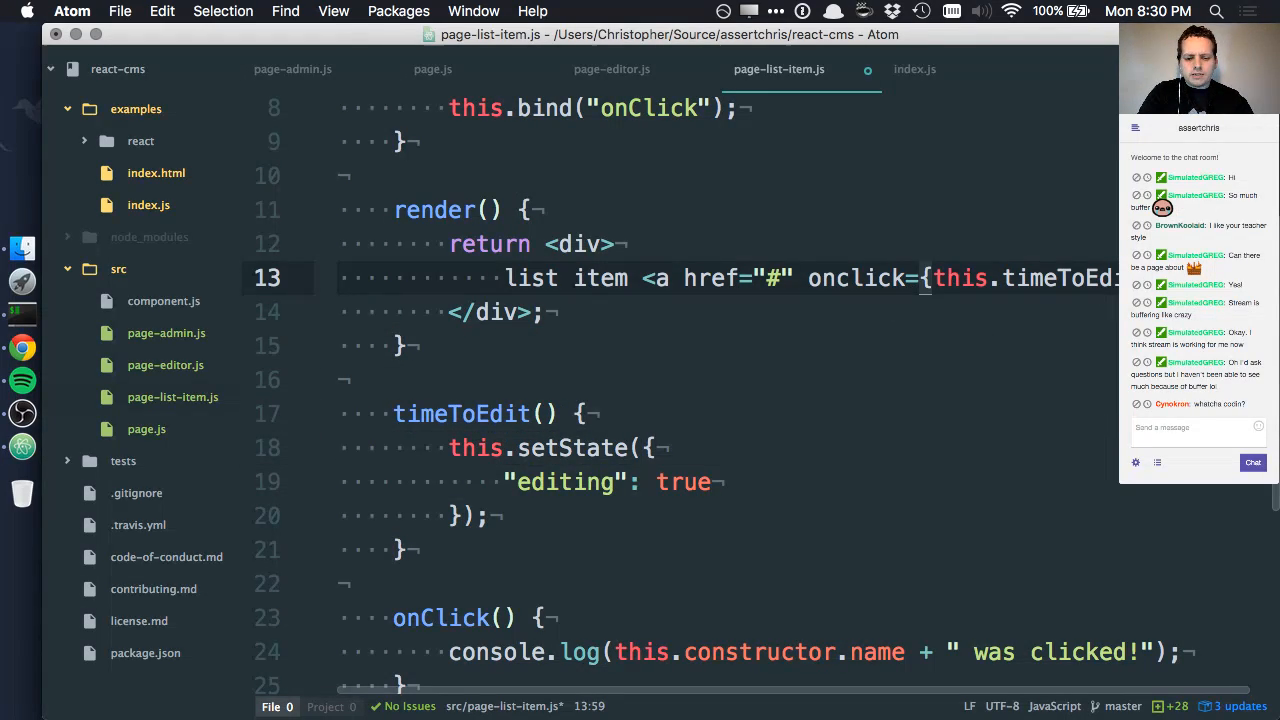
{"action": "key", "text": "Right"}
{"action": "key", "text": "Right"}
{"action": "key", "text": "Right"}
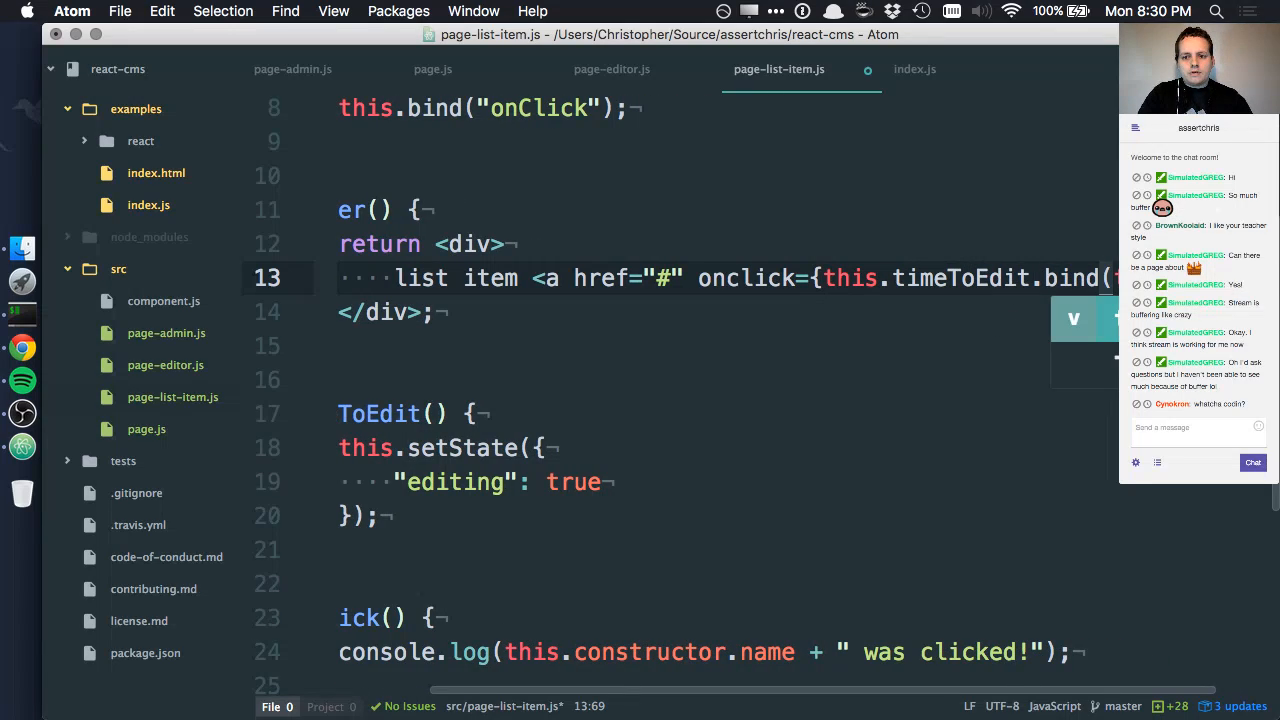
{"action": "key", "text": "Escape"}
{"action": "key", "text": "Down"}
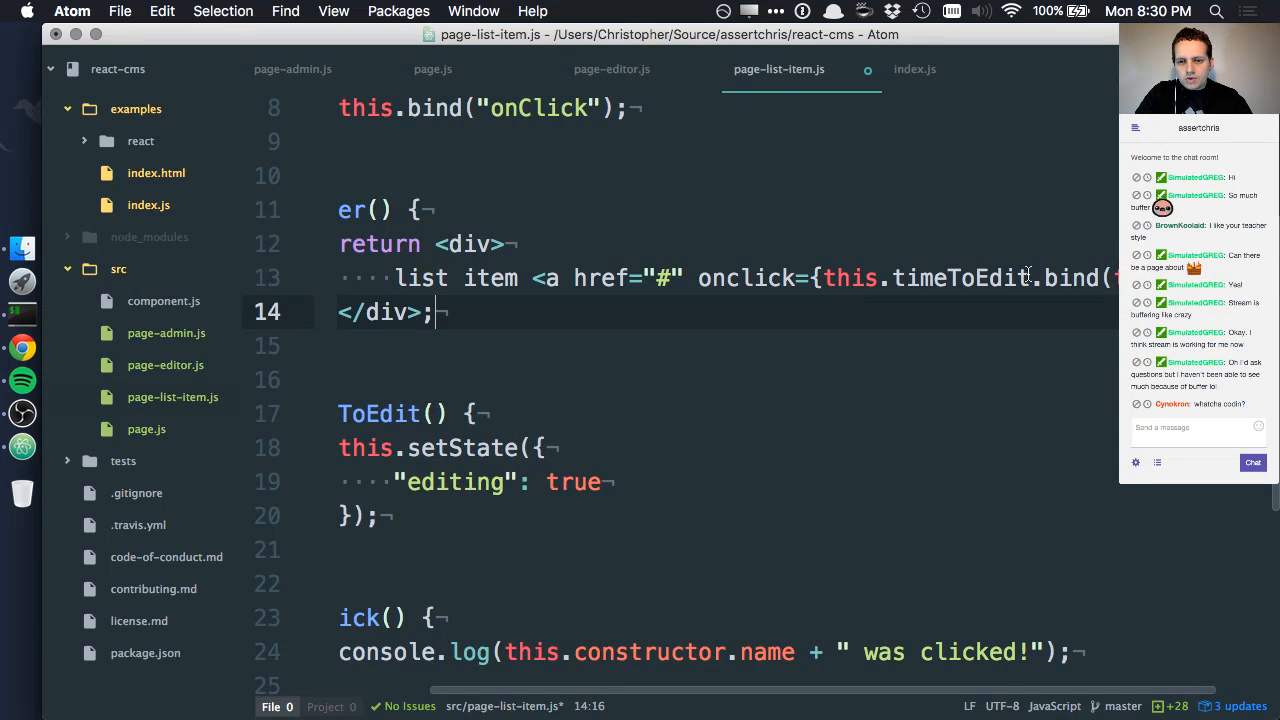
Step: Review the bound handler on the link and save page-list-item.js
{"action": "left_click_drag", "start_coordinate": [1029, 278], "coordinate": [833, 283]}
{"action": "left_click_drag", "start_coordinate": [1044, 278], "coordinate": [1118, 278]}
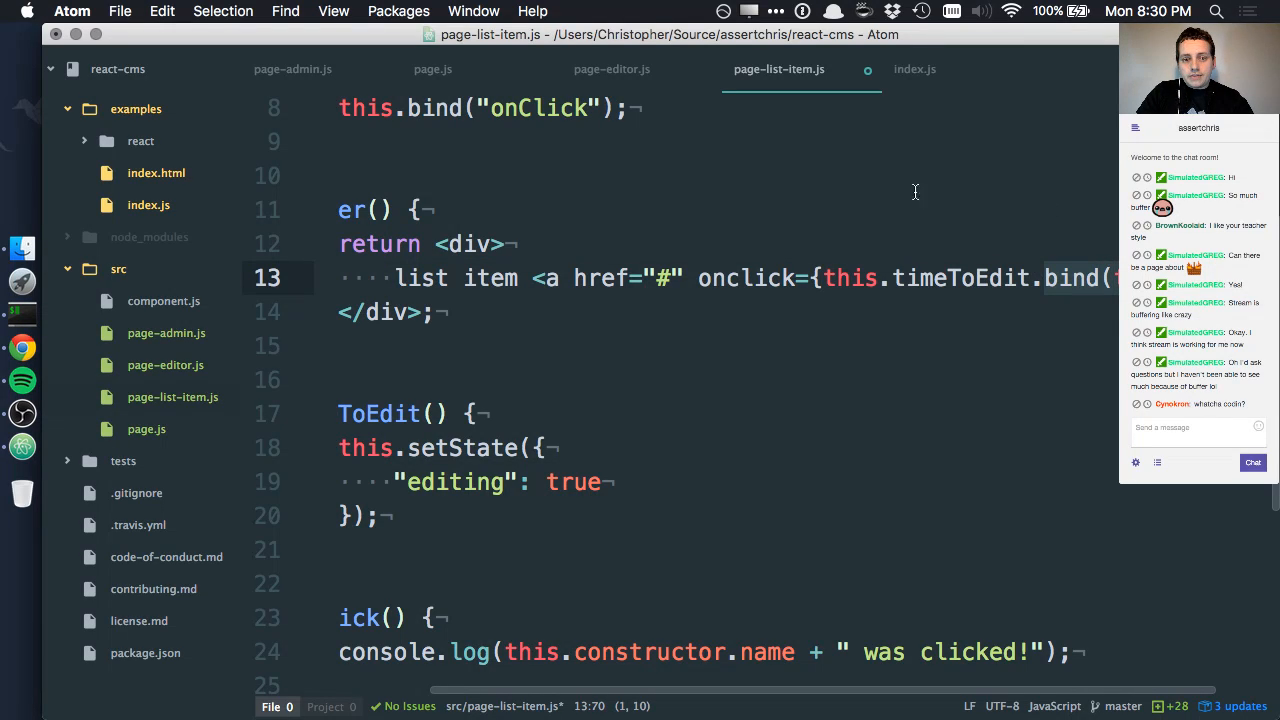
{"action": "left_click", "coordinate": [666, 325]}
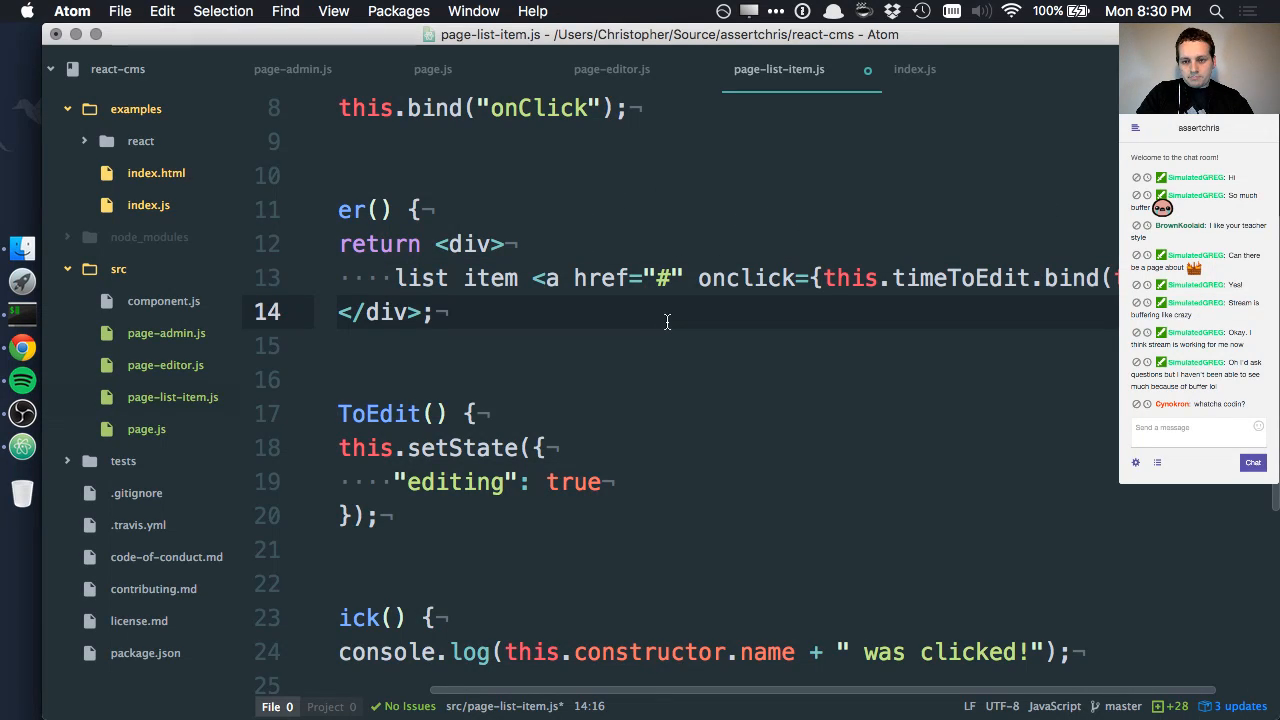
{"action": "scroll", "coordinate": [605, 402], "scroll_direction": "left", "scroll_amount": 5}
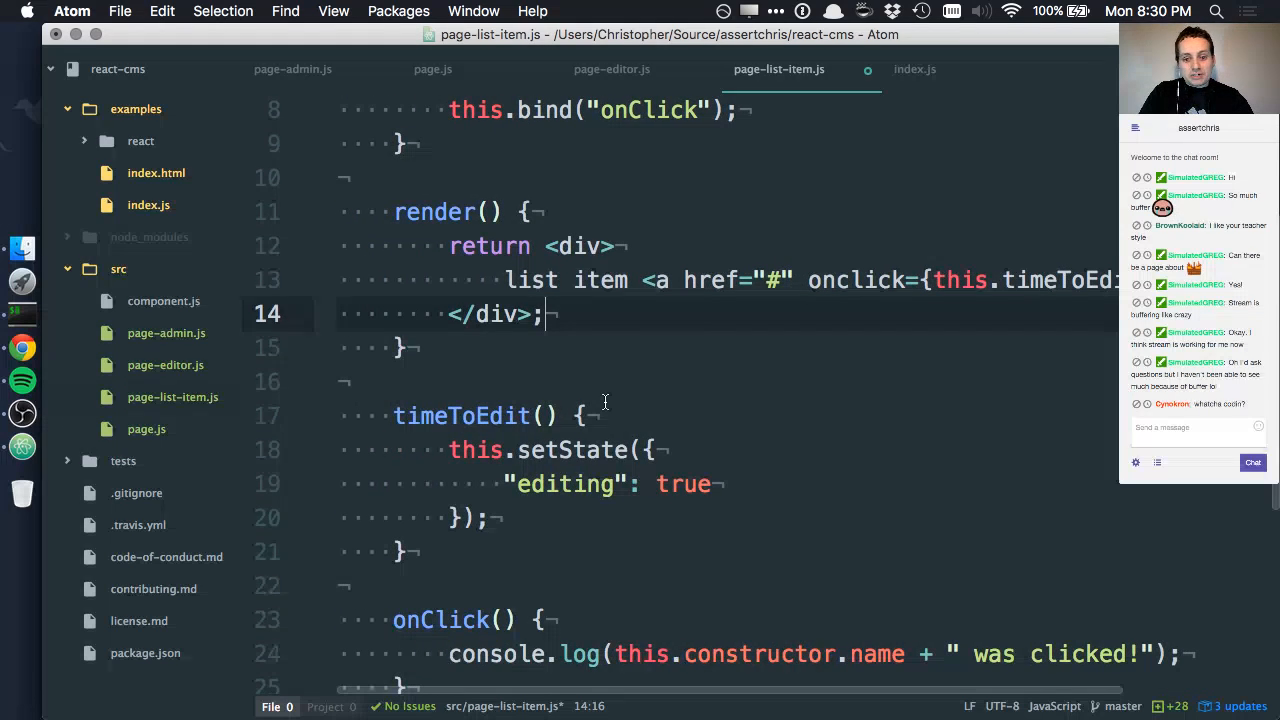
{"action": "left_click", "coordinate": [605, 412]}
{"action": "key", "text": "super+s"}
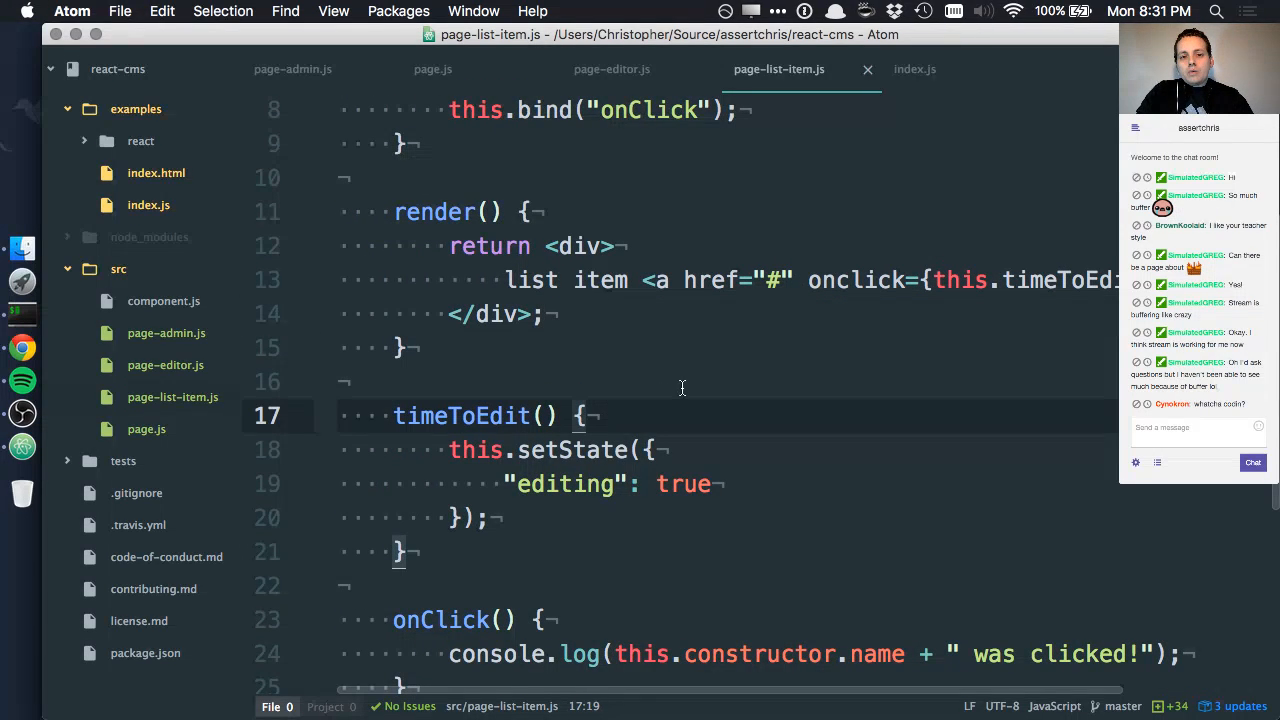
{"action": "scroll", "coordinate": [715, 385], "scroll_direction": "up", "scroll_amount": 7}
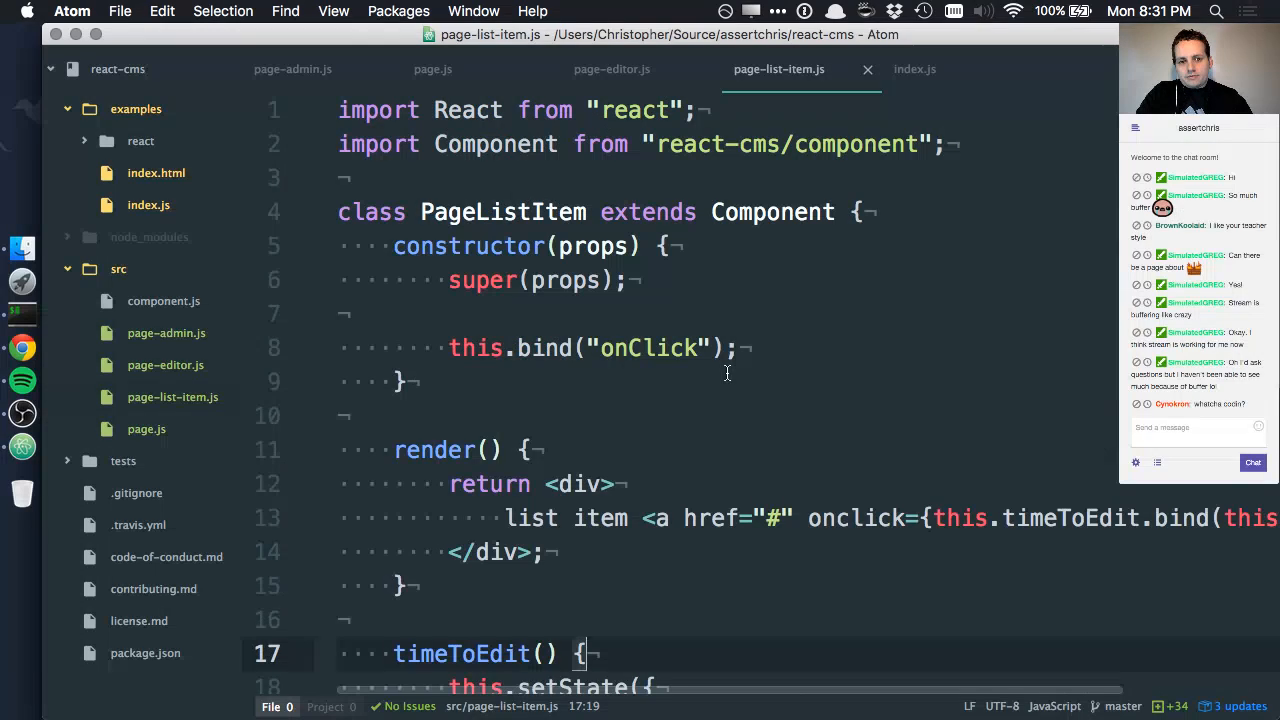
{"action": "scroll", "coordinate": [727, 373], "scroll_direction": "down", "scroll_amount": 4}
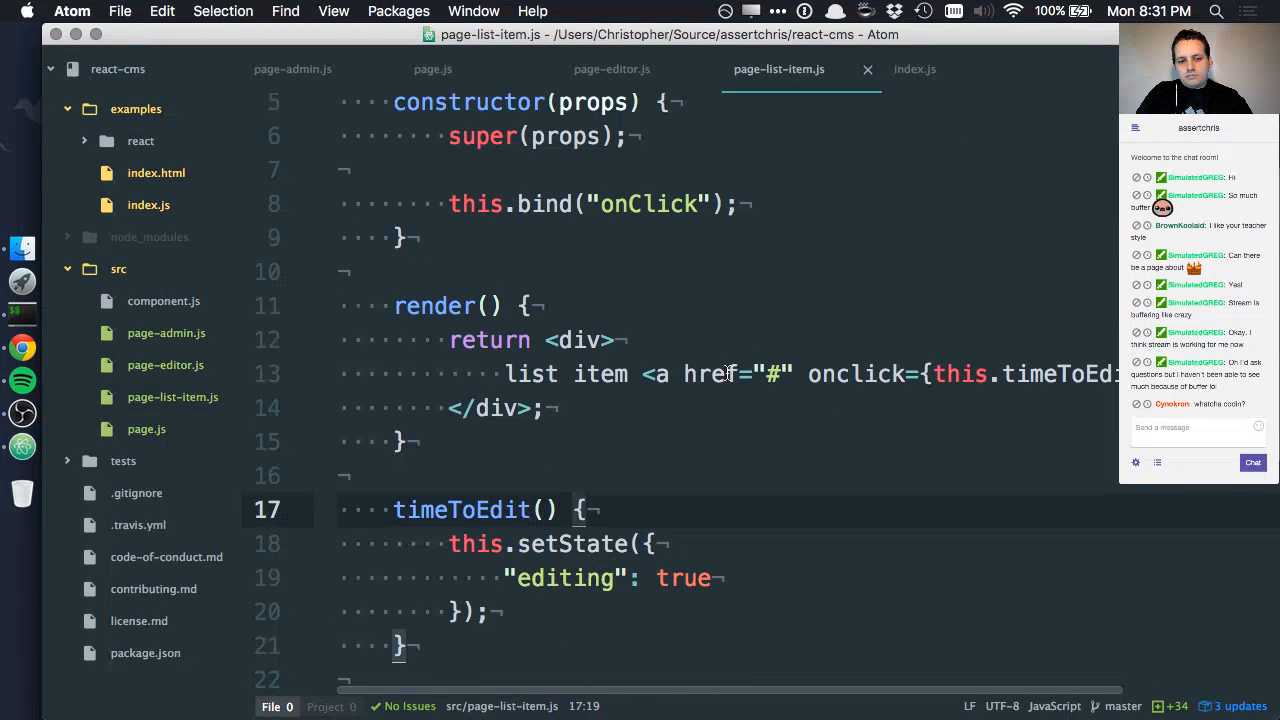
{"action": "scroll", "coordinate": [727, 373], "scroll_direction": "up", "scroll_amount": 4}
{"action": "scroll", "coordinate": [727, 373], "scroll_direction": "down", "scroll_amount": 8}
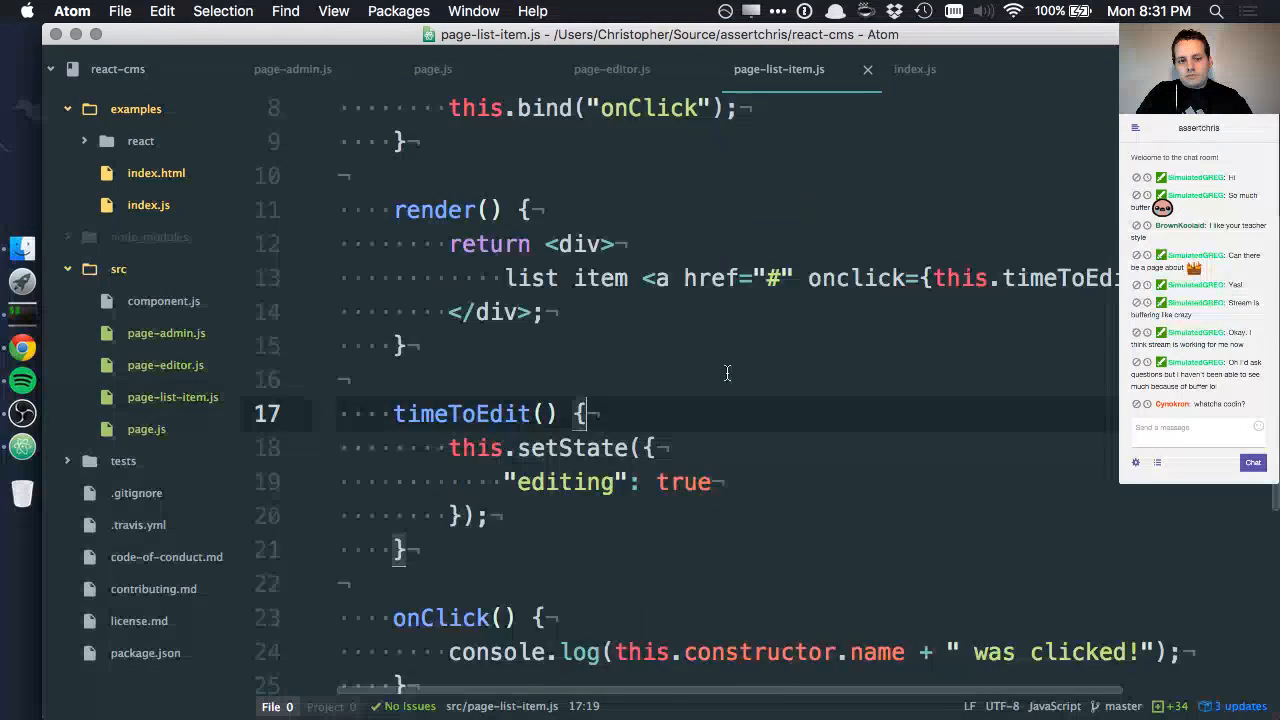
{"action": "scroll", "coordinate": [750, 370], "scroll_direction": "right", "scroll_amount": 3}
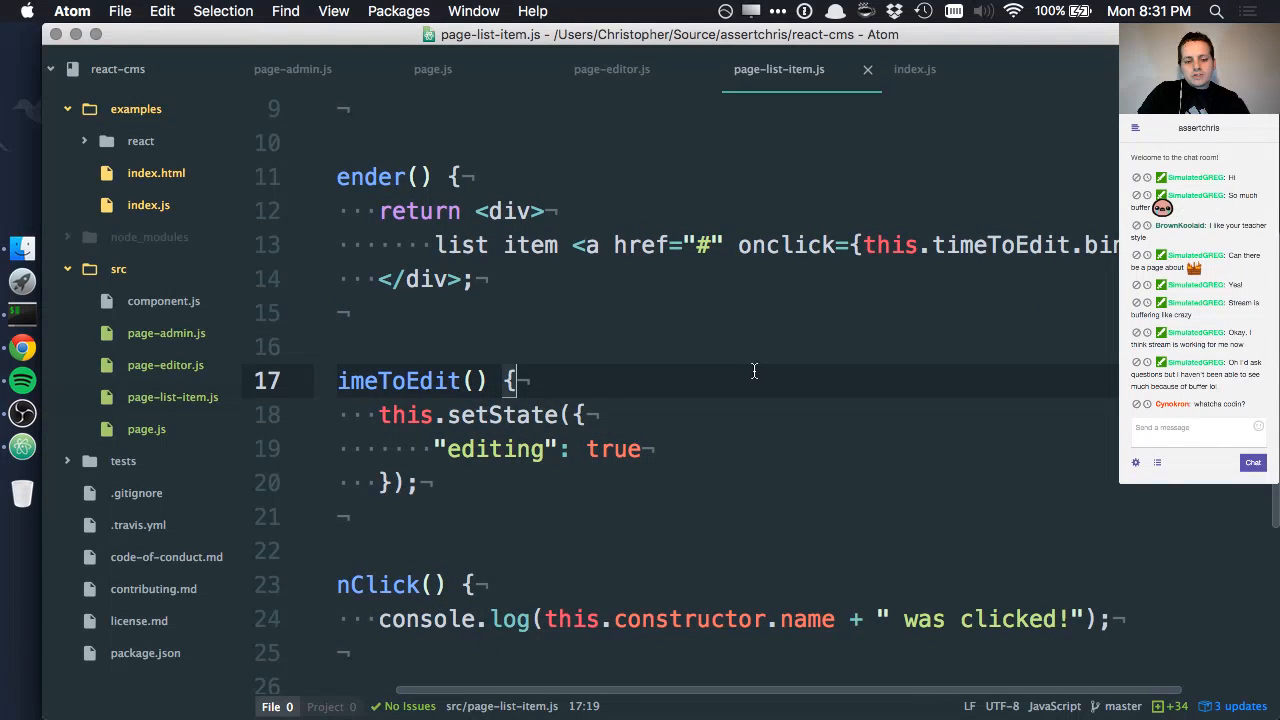
Step: Hide the Tree View, then try and undo a this.parent edit on line 18, leaving the setState call selected
{"action": "key", "text": "super+backslash"}
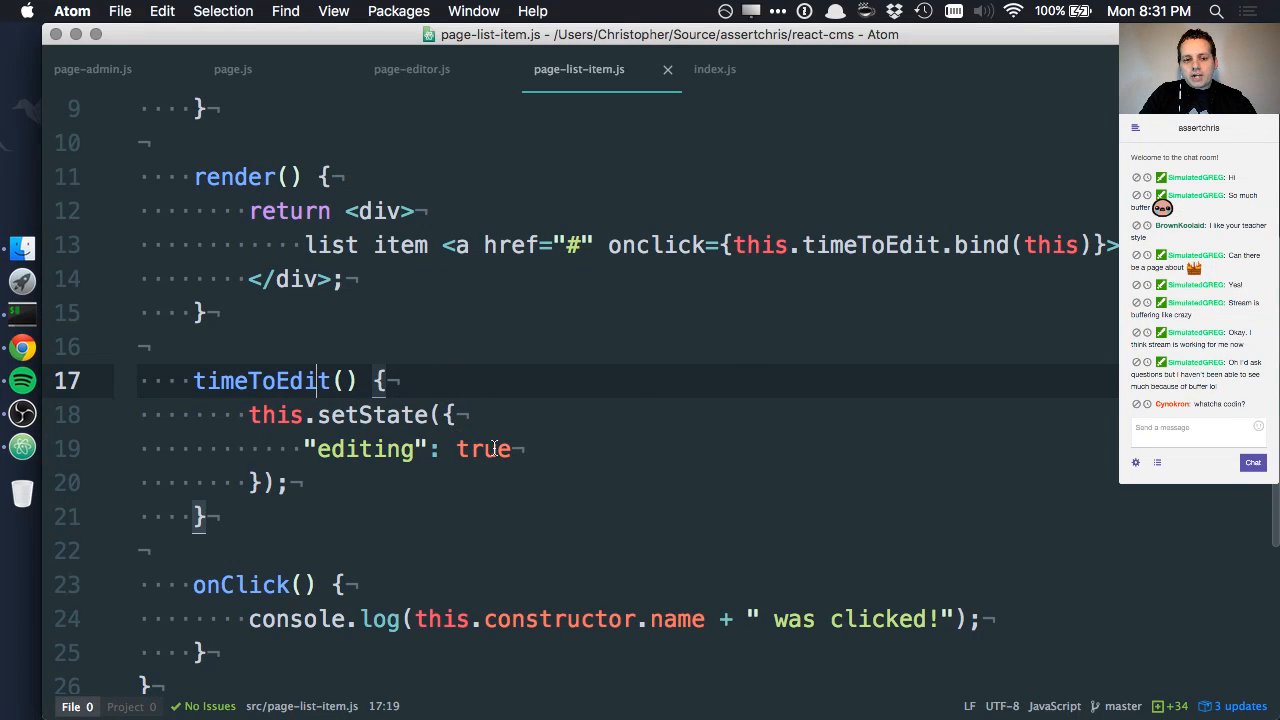
{"action": "left_click", "coordinate": [304, 415]}
{"action": "type", "text": "pa"}
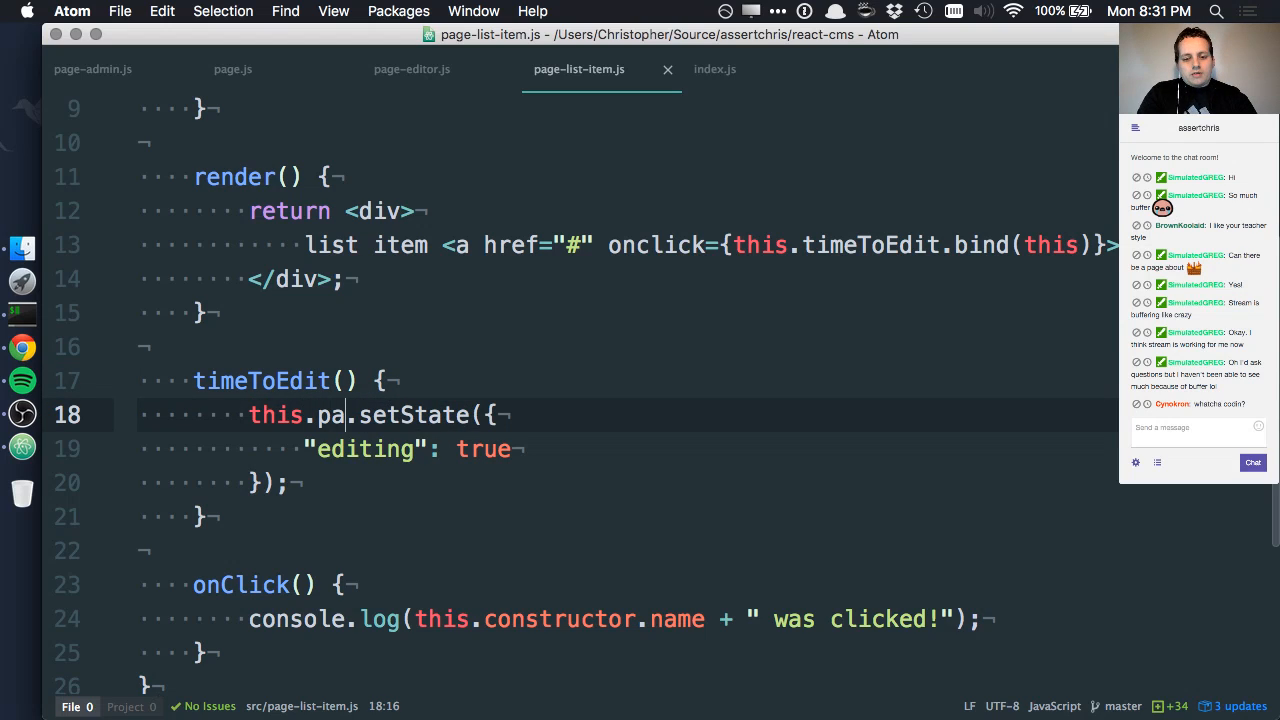
{"action": "type", "text": "rent"}
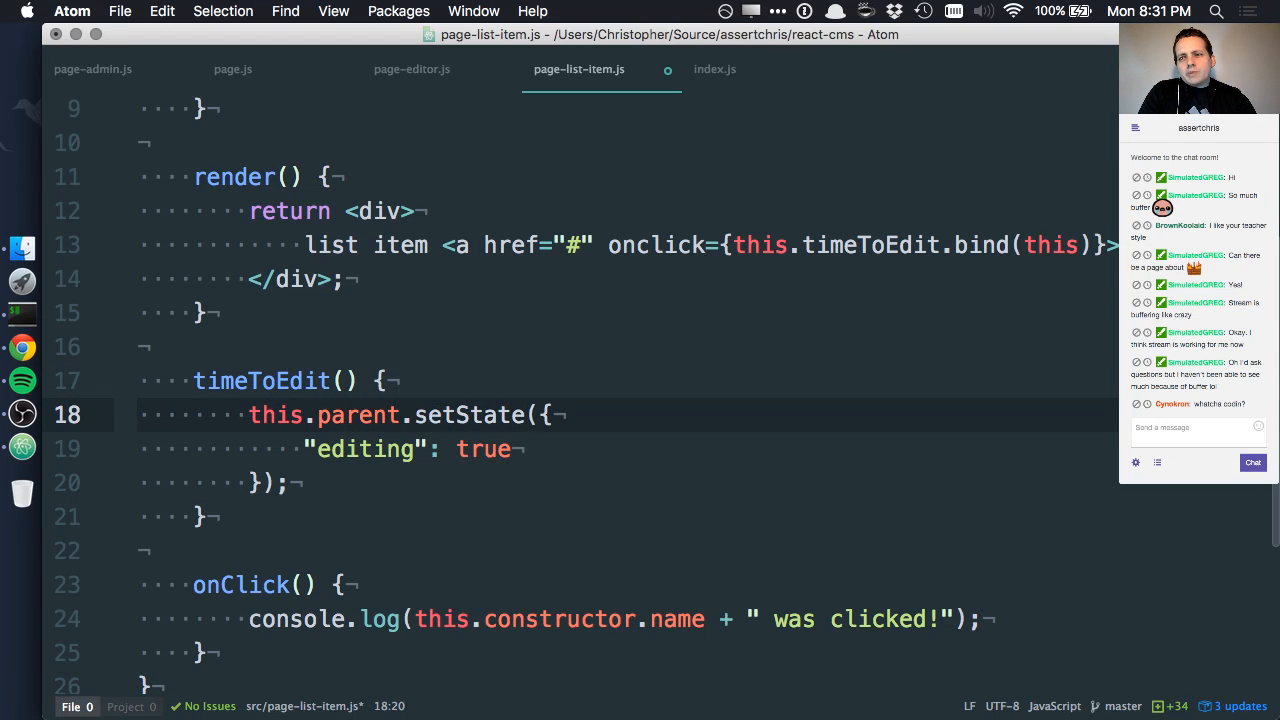
{"action": "key", "text": "alt+BackSpace"}
{"action": "key", "text": "BackSpace"}
{"action": "key", "text": "BackSpace"}
{"action": "type", "text": "s"}
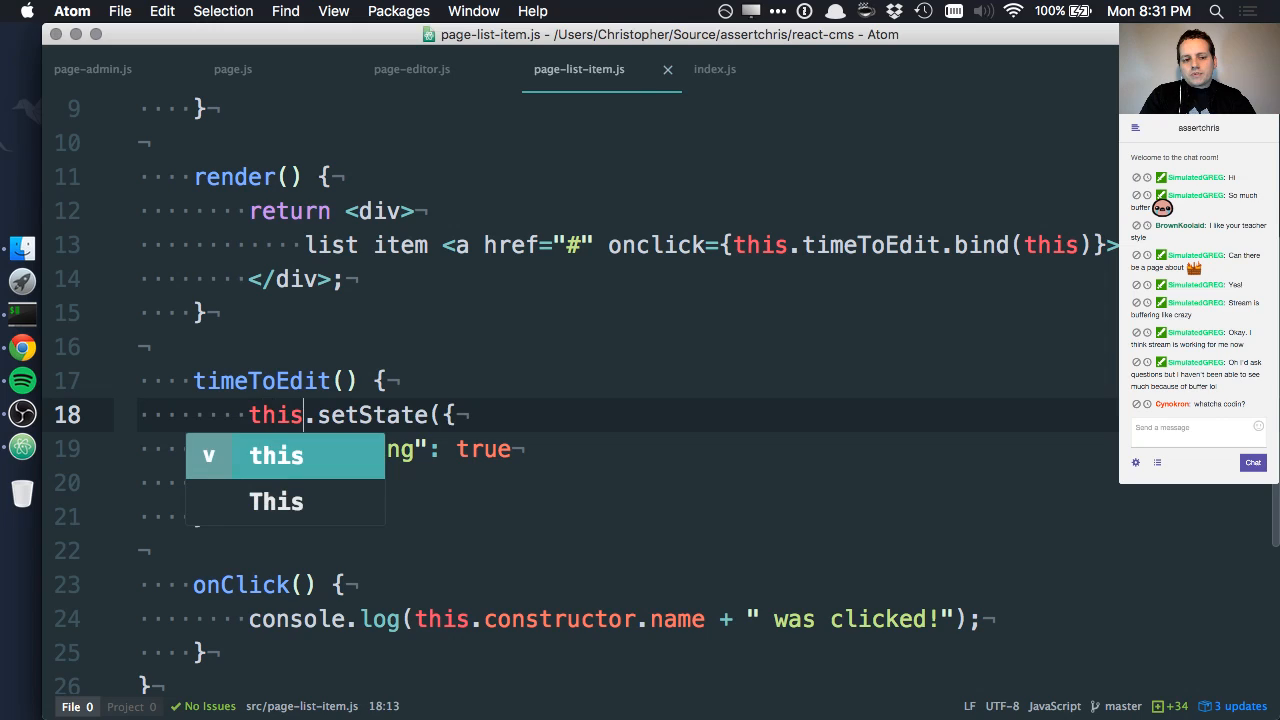
{"action": "key", "text": "Escape"}
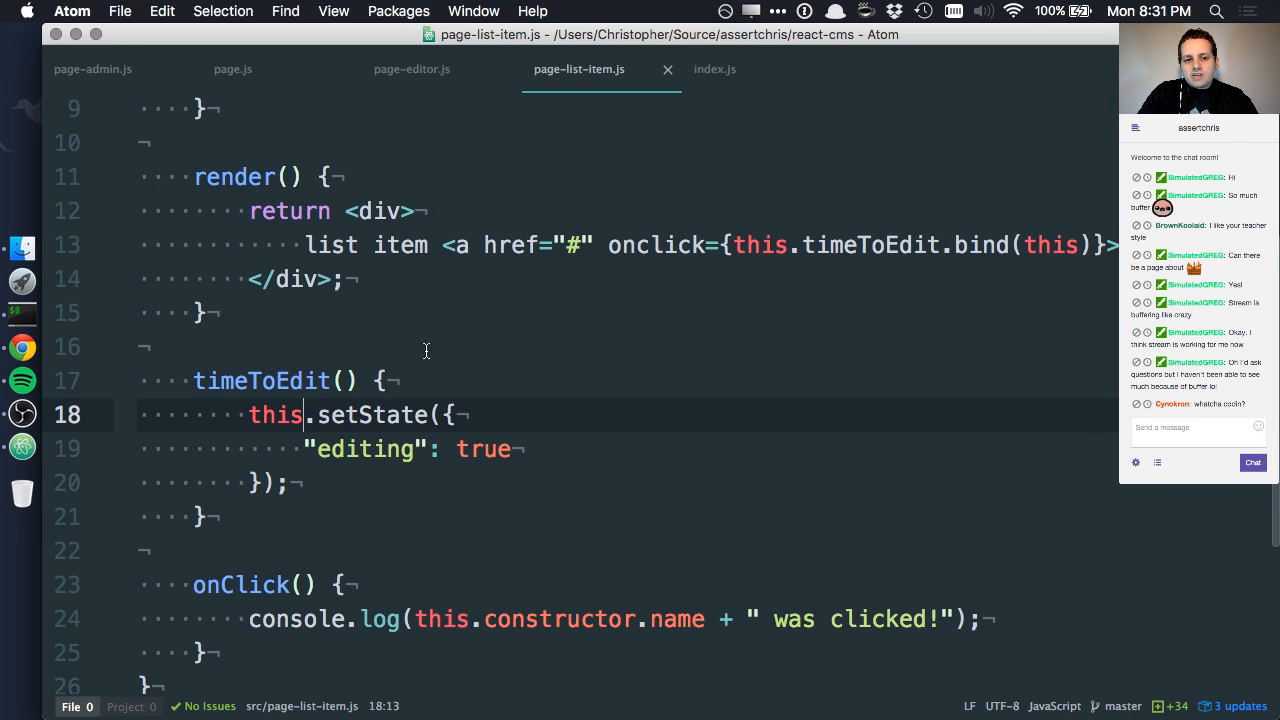
{"action": "left_click_drag", "start_coordinate": [249, 415], "coordinate": [462, 418]}
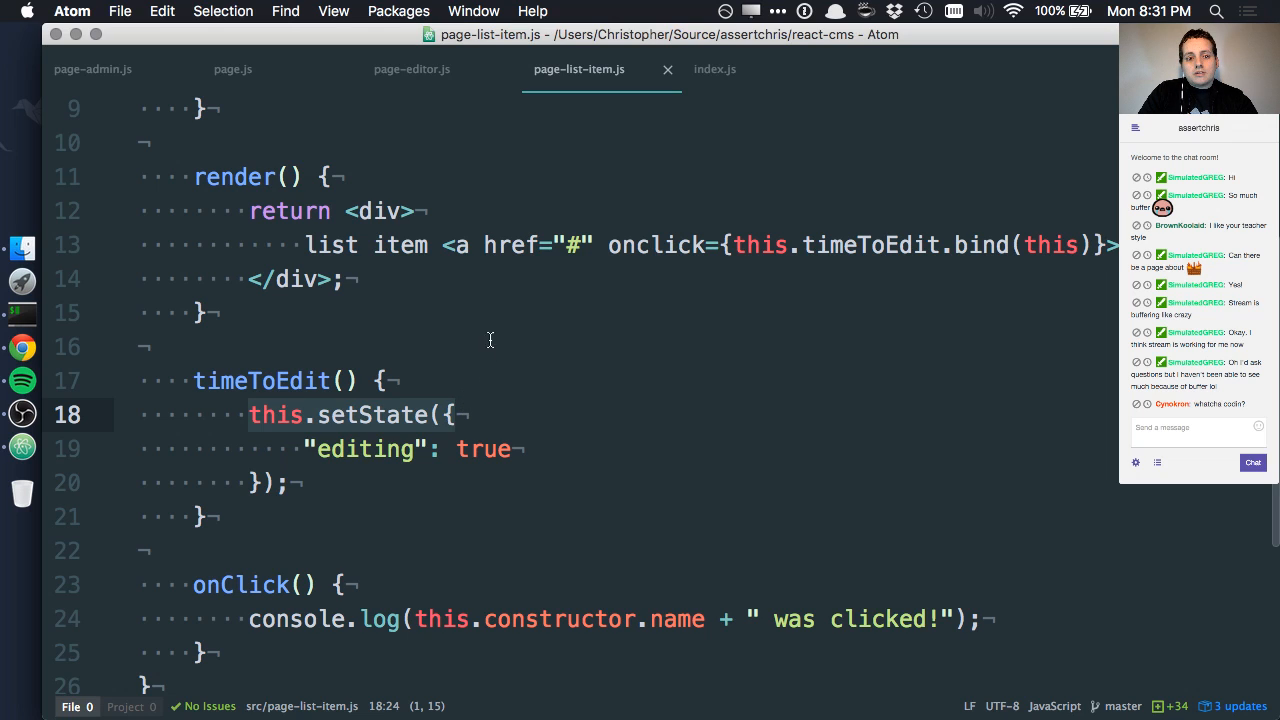
Step: Review page.js's constructor and render, then return to page-list-item.js via page-editor.js
{"action": "left_click", "coordinate": [252, 72]}
{"action": "scroll", "coordinate": [360, 240], "scroll_direction": "up", "scroll_amount": 5}
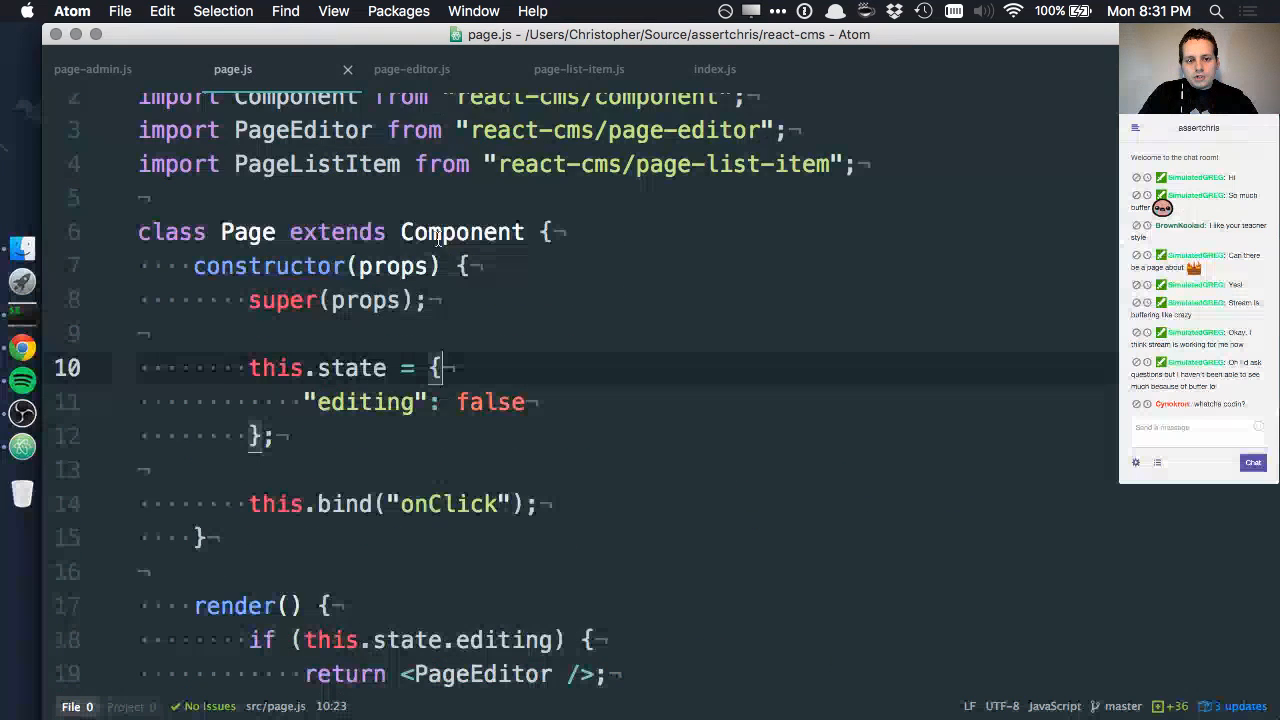
{"action": "left_click", "coordinate": [440, 368]}
{"action": "scroll", "coordinate": [480, 400], "scroll_direction": "down", "scroll_amount": 5}
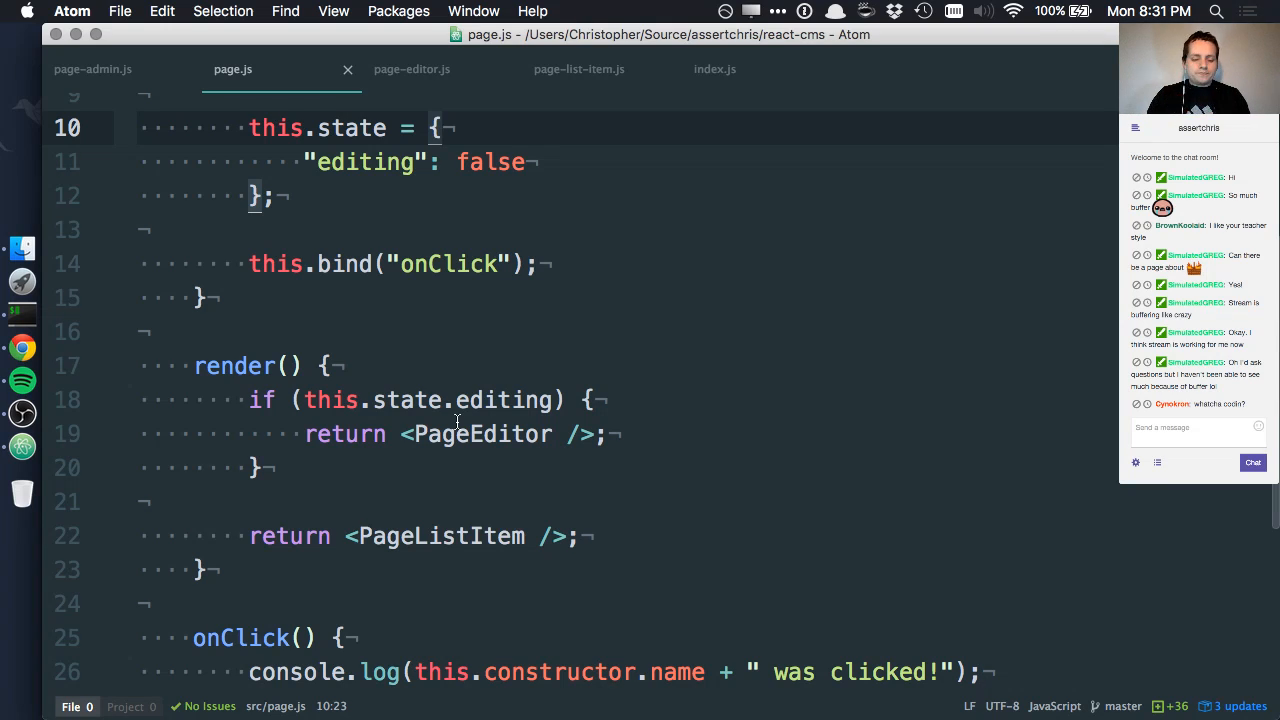
{"action": "left_click", "coordinate": [490, 365]}
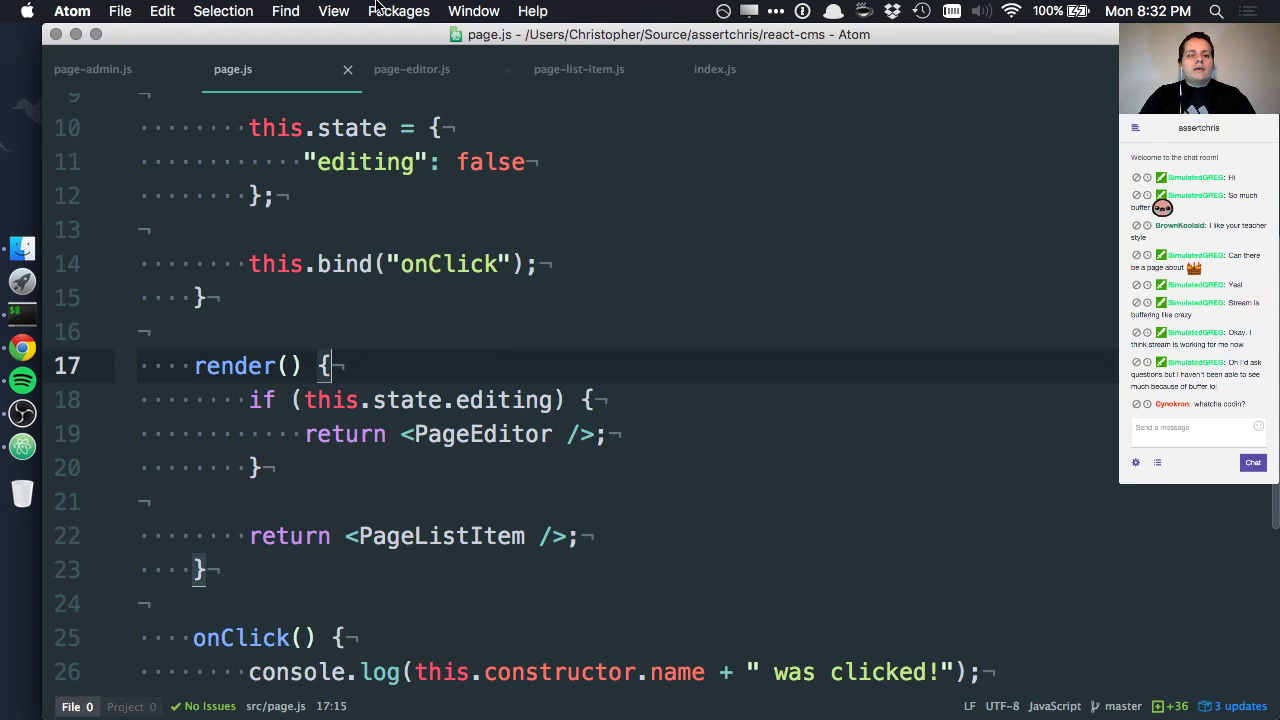
{"action": "left_click", "coordinate": [393, 73]}
{"action": "scroll", "coordinate": [386, 426], "scroll_direction": "up", "scroll_amount": 3}
{"action": "scroll", "coordinate": [386, 426], "scroll_direction": "down", "scroll_amount": 2}
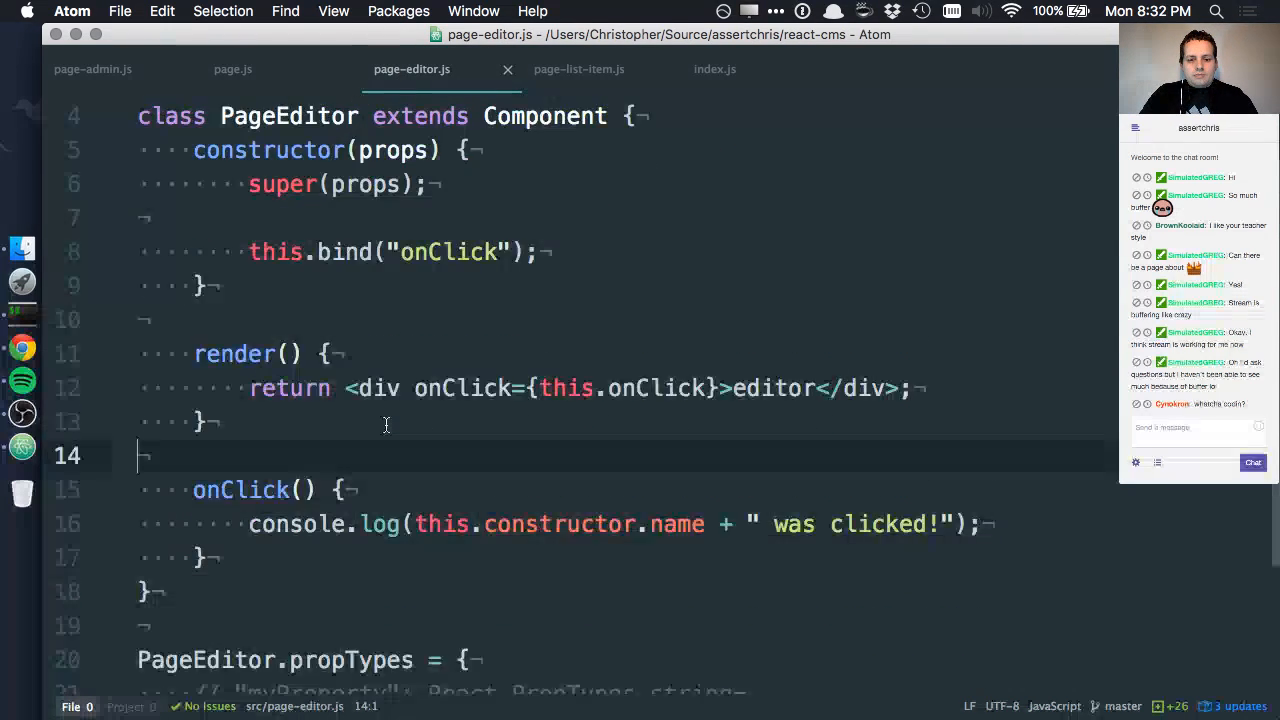
{"action": "scroll", "coordinate": [386, 426], "scroll_direction": "down", "scroll_amount": 3}
{"action": "left_click", "coordinate": [579, 69]}
{"action": "scroll", "coordinate": [411, 486], "scroll_direction": "down", "scroll_amount": 3}
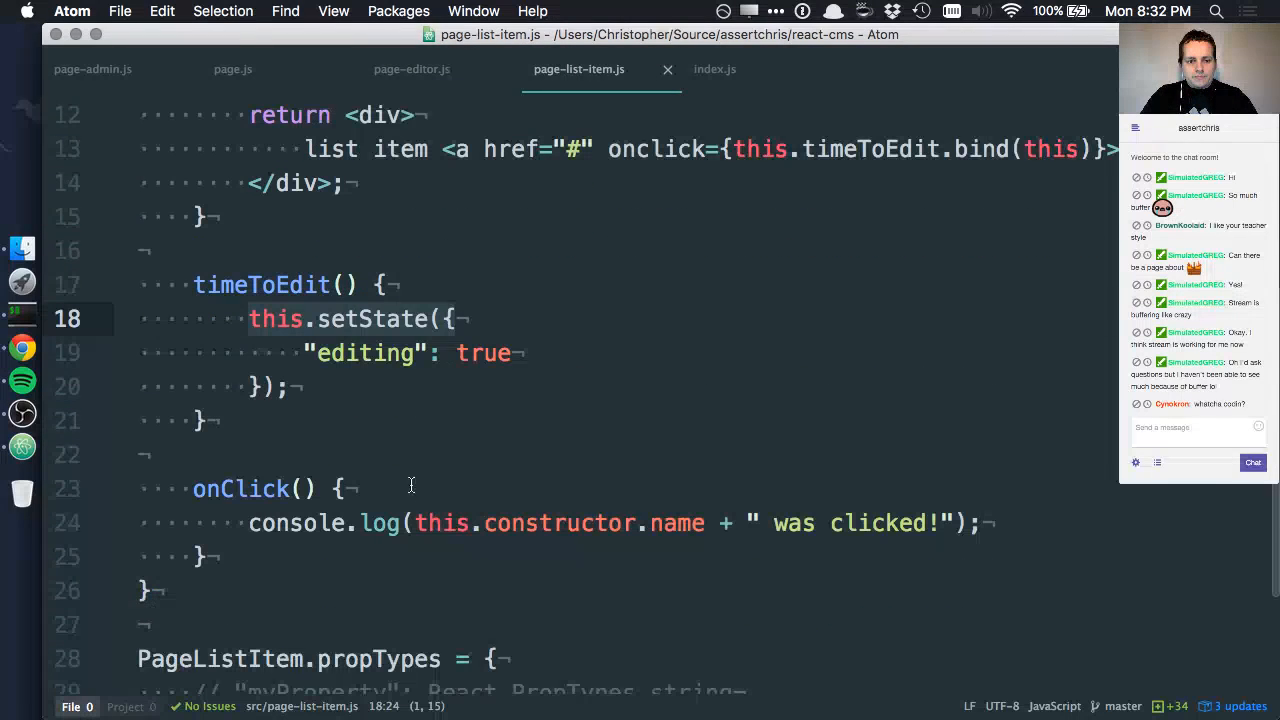
Step: Delete the timeToEdit method and the onclick binding, leaving a plain edit link
{"action": "left_click_drag", "start_coordinate": [281, 418], "coordinate": [329, 218]}
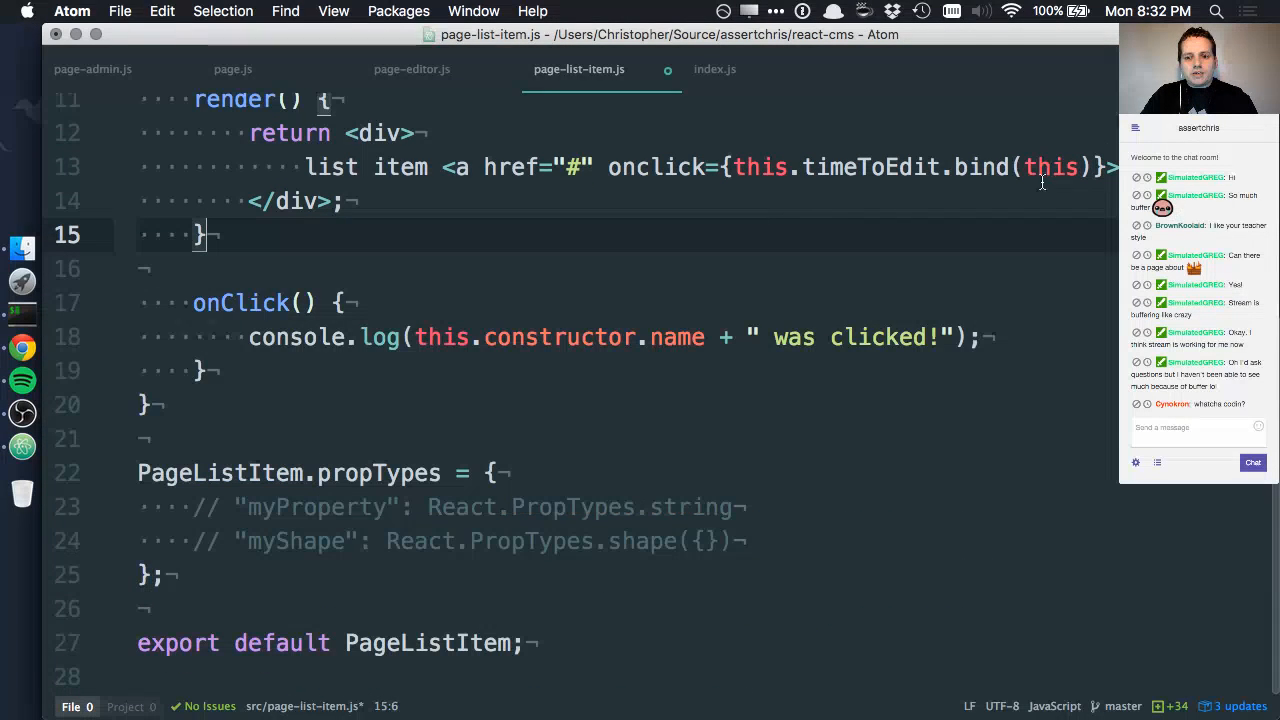
{"action": "key", "text": "BackSpace"}
{"action": "left_click_drag", "start_coordinate": [1104, 167], "coordinate": [593, 167]}
{"action": "key", "text": "BackSpace"}
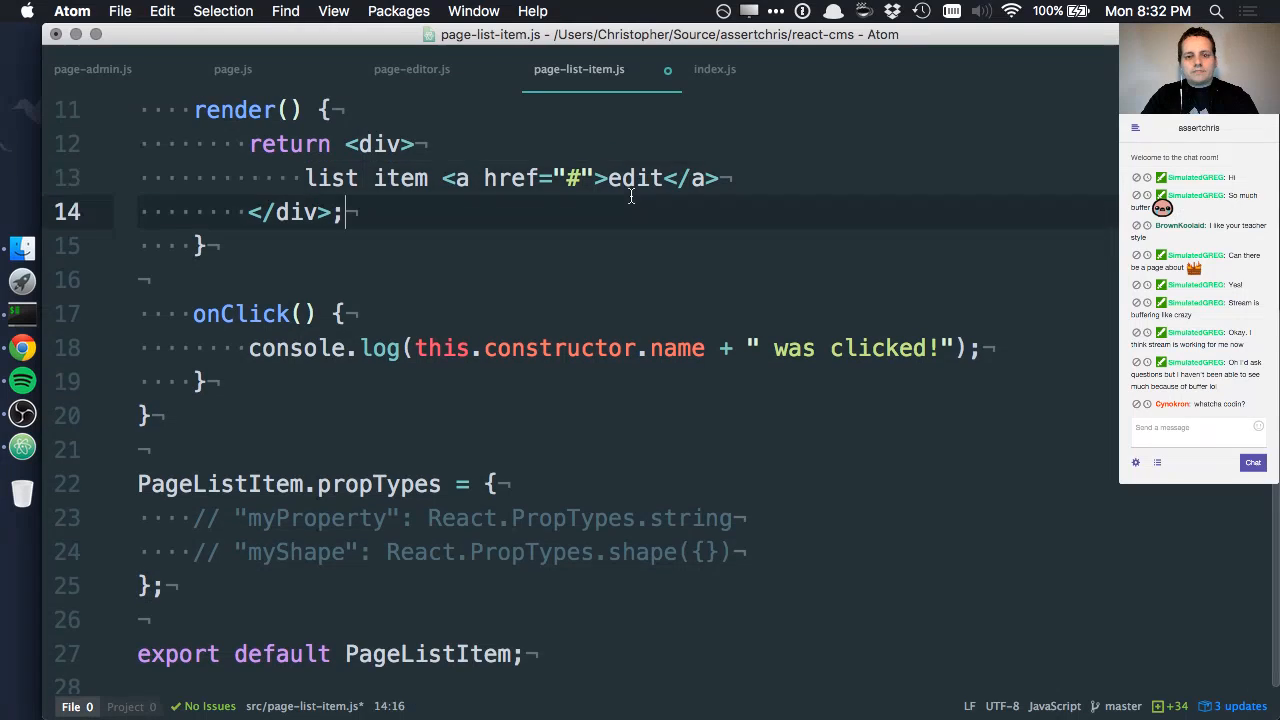
{"action": "scroll", "coordinate": [636, 265], "scroll_direction": "up", "scroll_amount": 3}
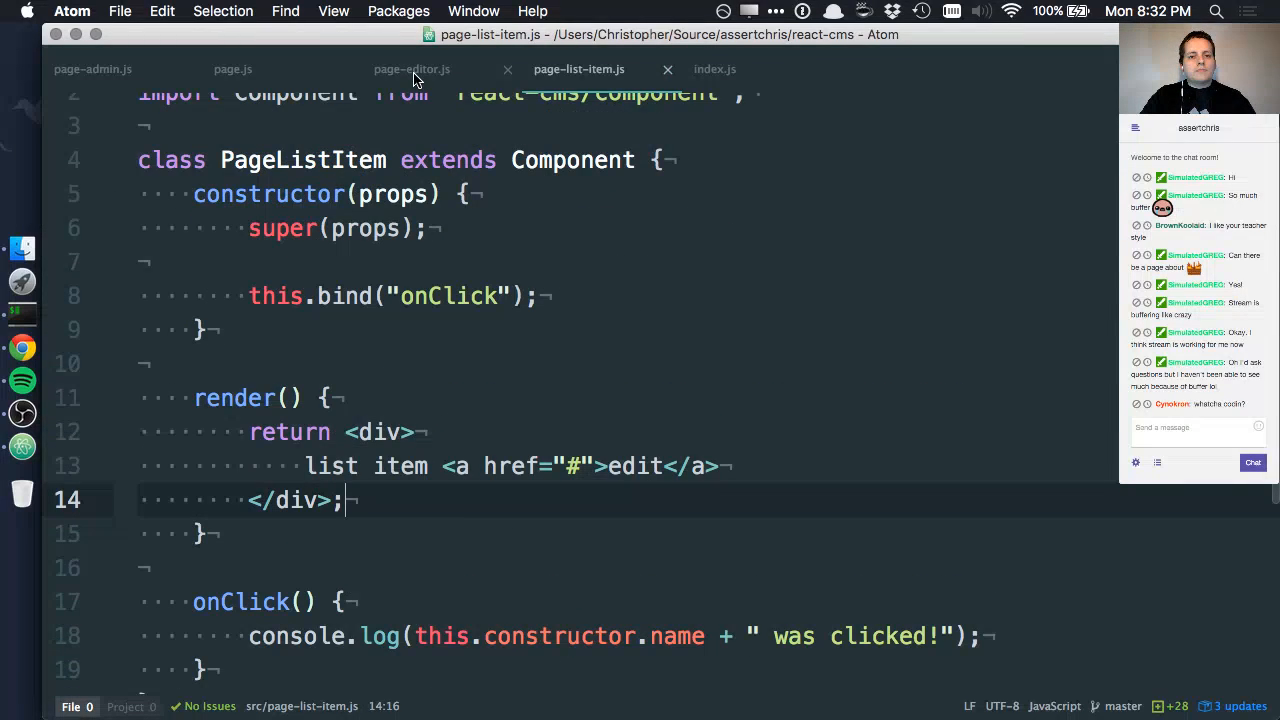
Step: Bring up page-admin.js and move into the Page element inside the pages map in render
{"action": "left_click", "coordinate": [411, 69]}
{"action": "left_click", "coordinate": [93, 69]}
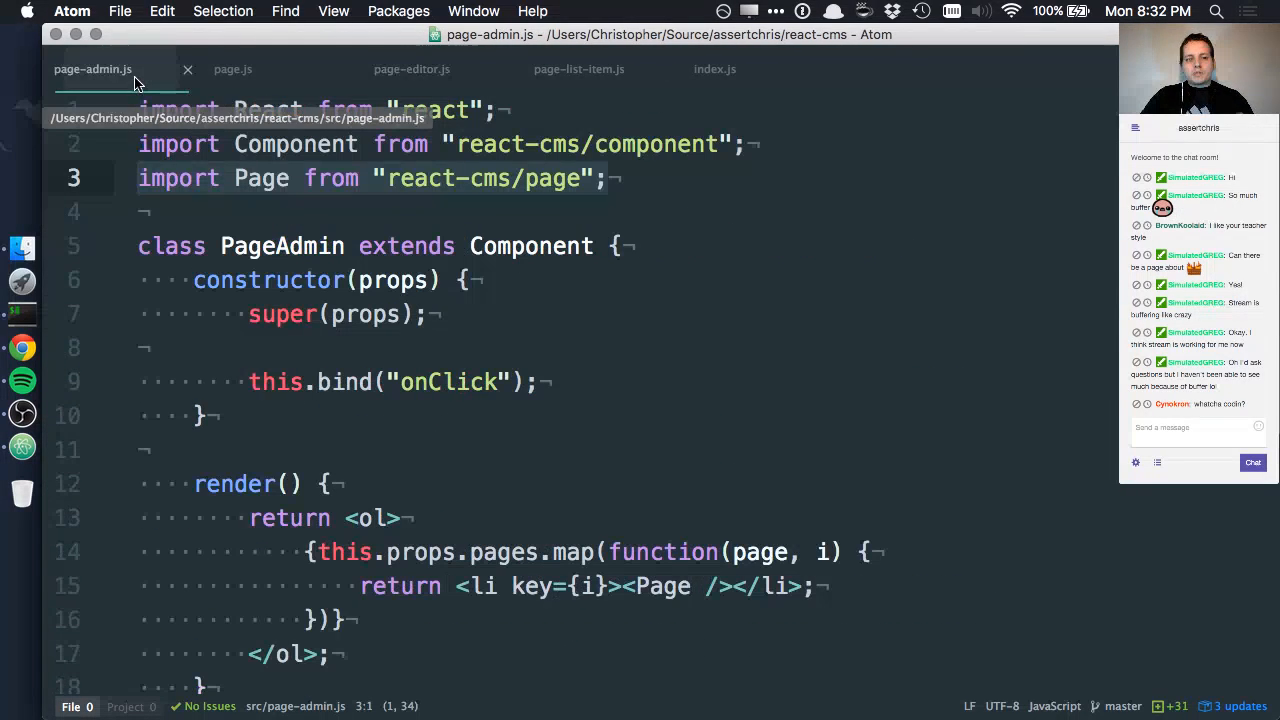
{"action": "left_click", "coordinate": [430, 450]}
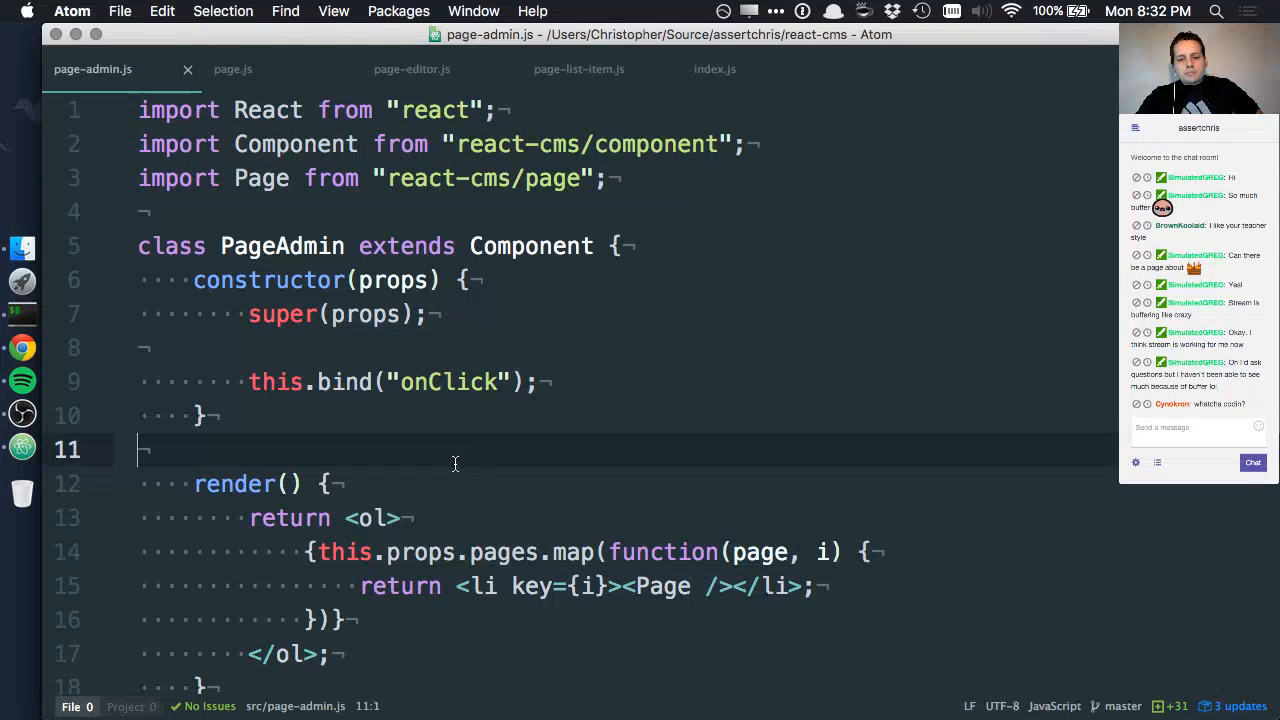
{"action": "left_click_drag", "start_coordinate": [376, 548], "coordinate": [449, 618]}
{"action": "scroll", "coordinate": [455, 605], "scroll_direction": "down", "scroll_amount": 7}
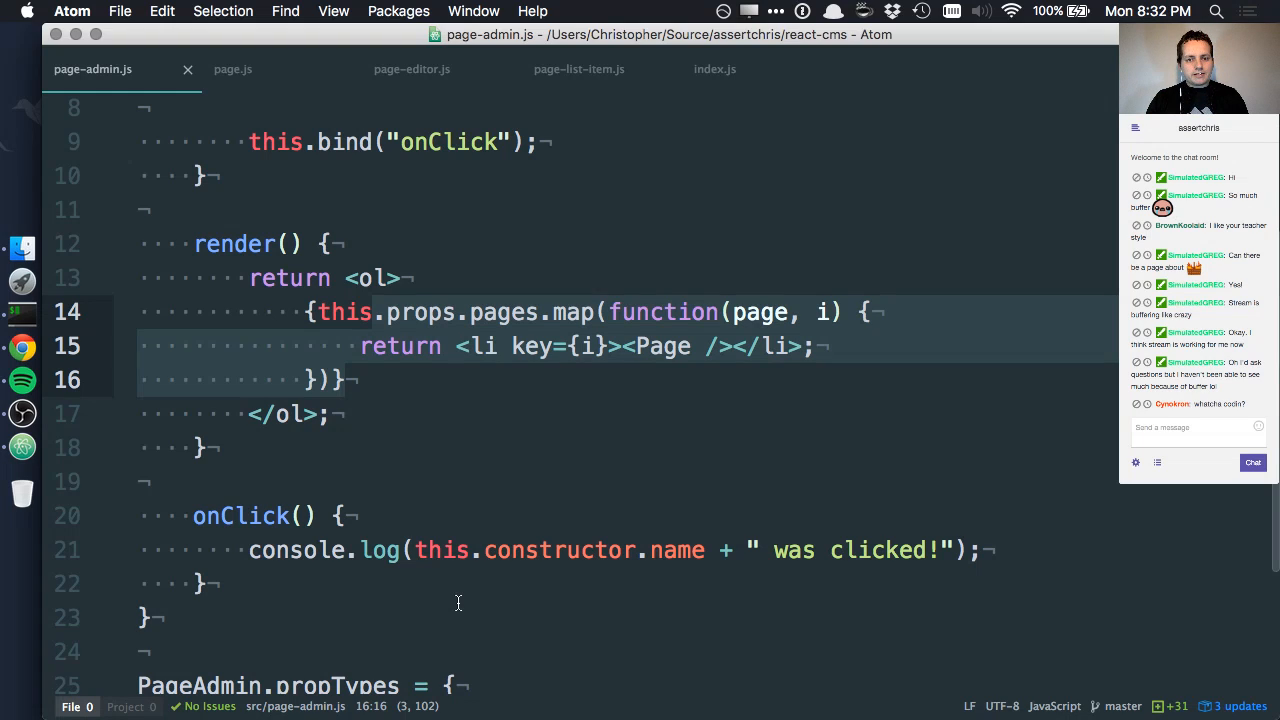
{"action": "left_click", "coordinate": [540, 367]}
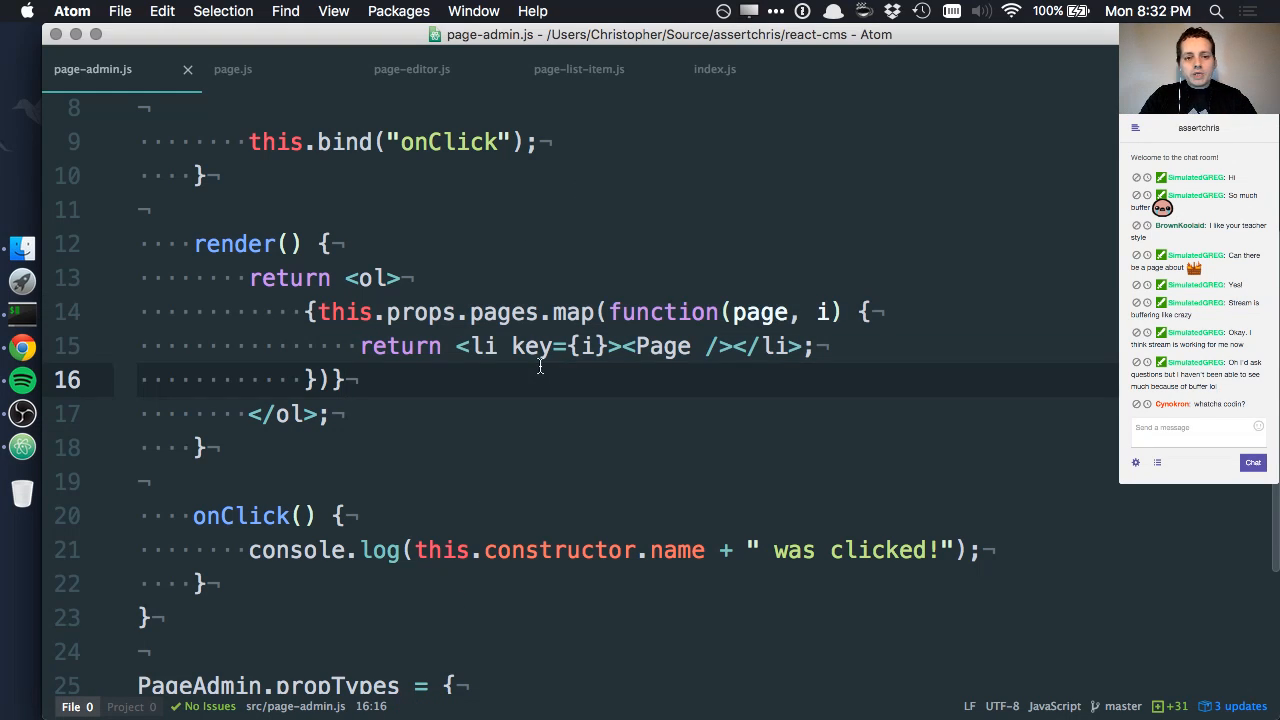
{"action": "left_click", "coordinate": [622, 346]}
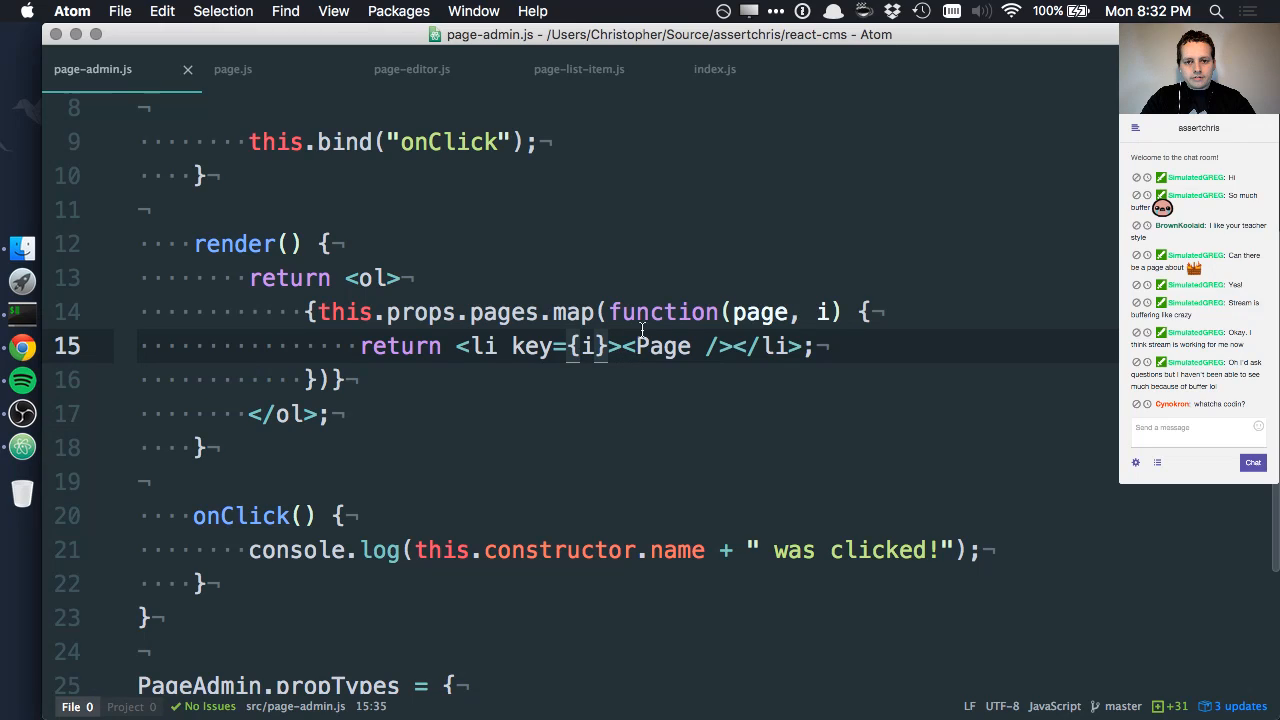
Step: Add onPageEdit={this.handlePageEdit.bind(this)} to the Page element on line 15
{"action": "left_click", "coordinate": [688, 346]}
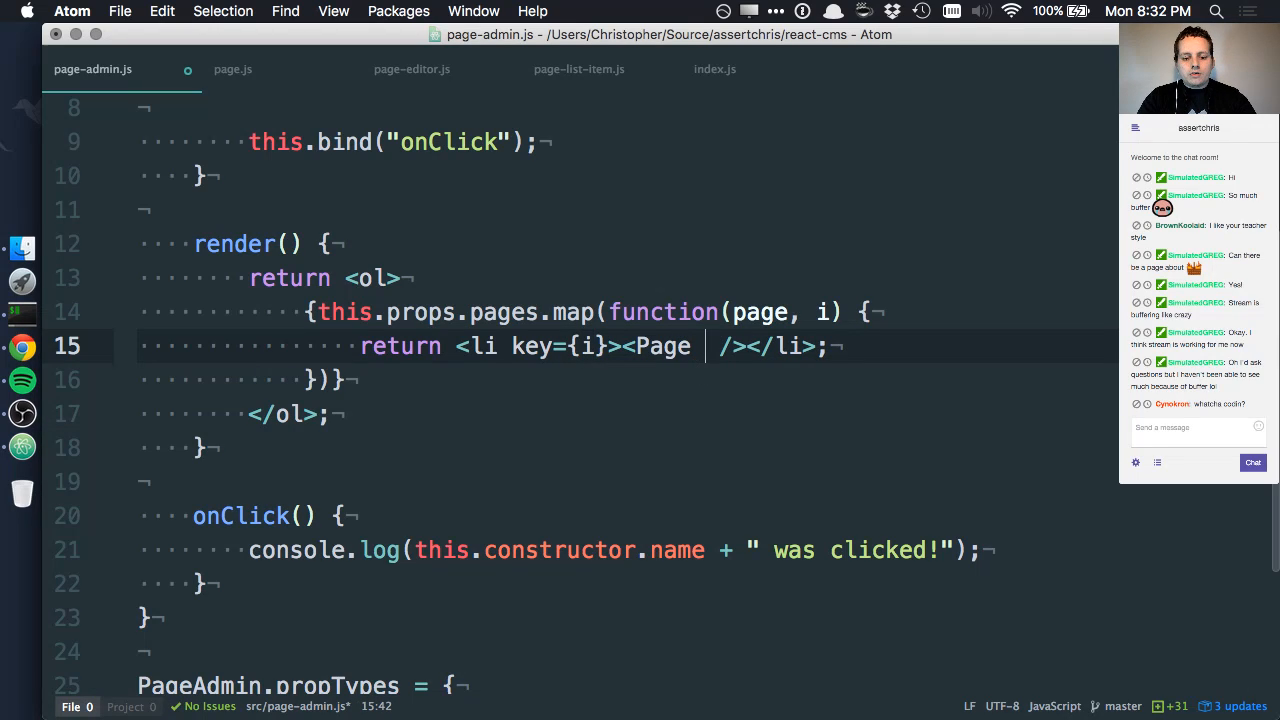
{"action": "type", "text": "onPageEdit"}
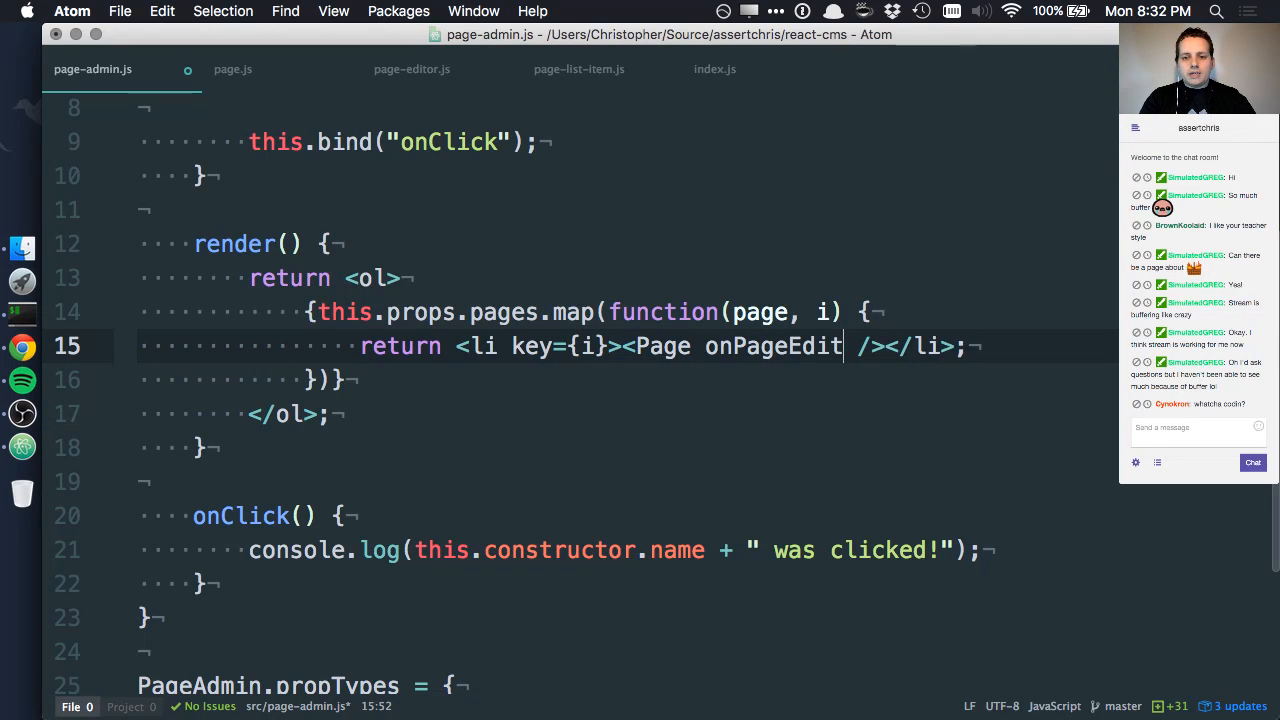
{"action": "type", "text": "={"}
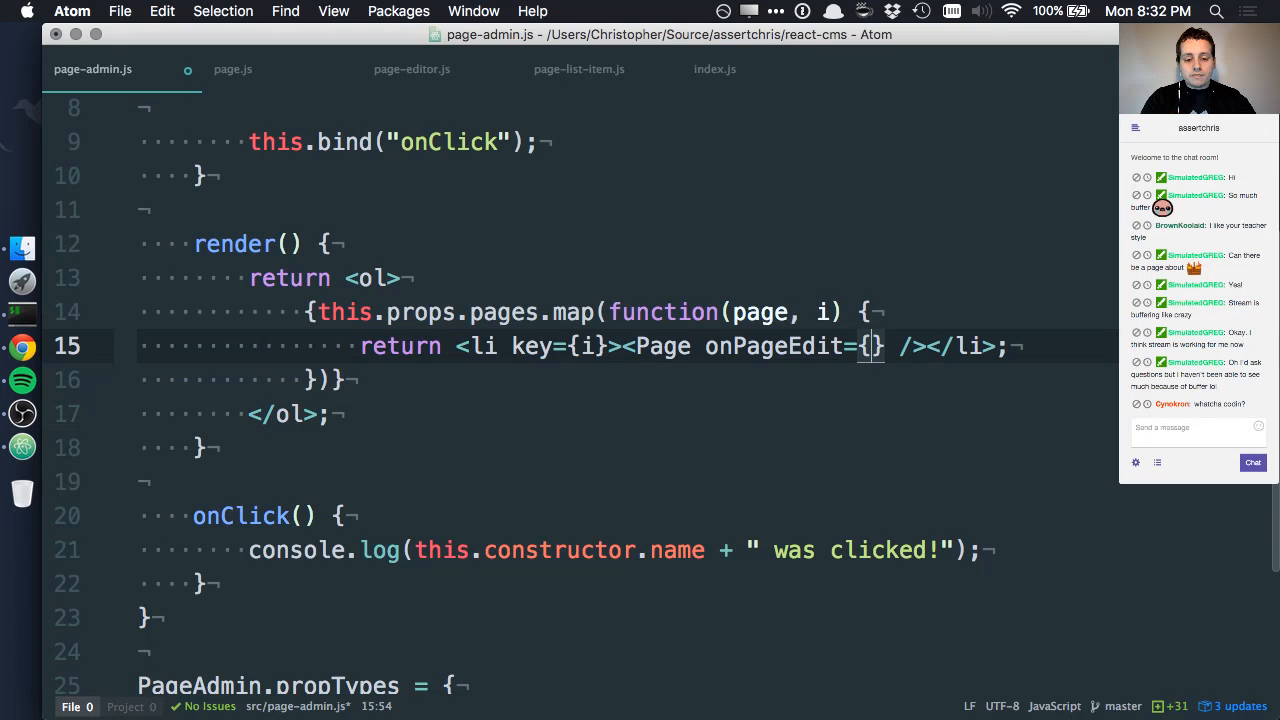
{"action": "type", "text": "this.handleP"}
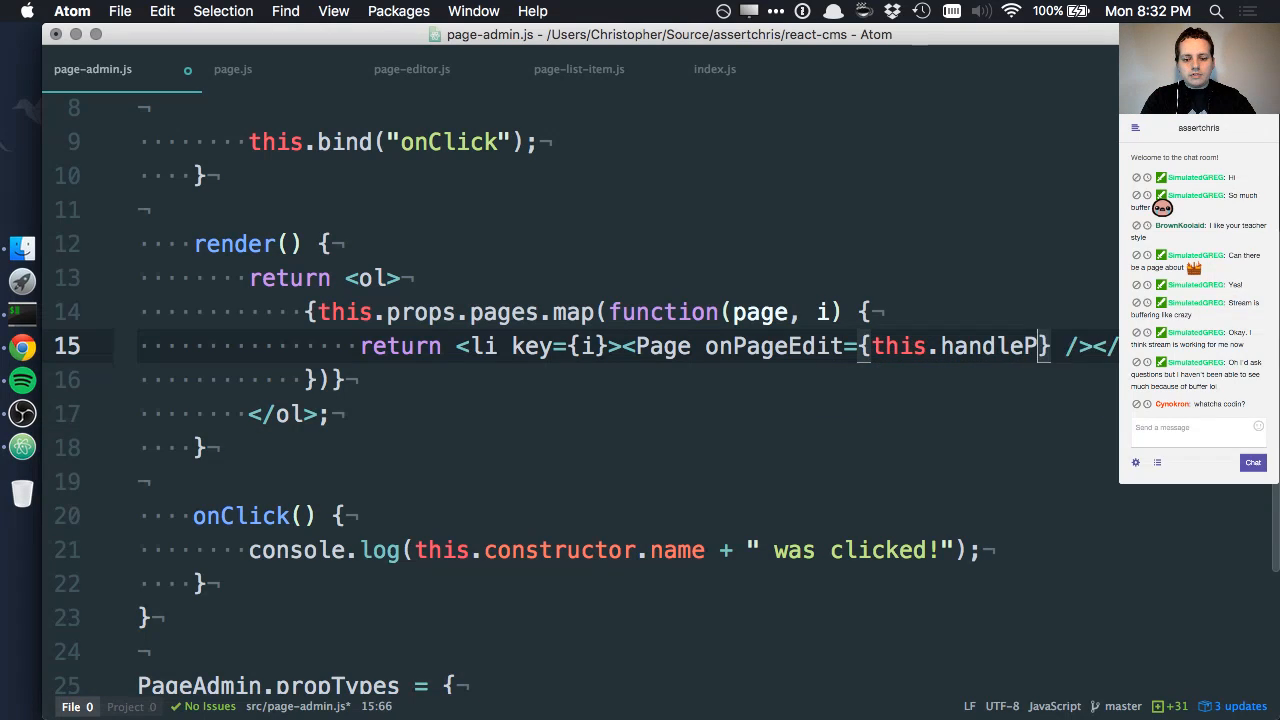
{"action": "type", "text": "ageEdit"}
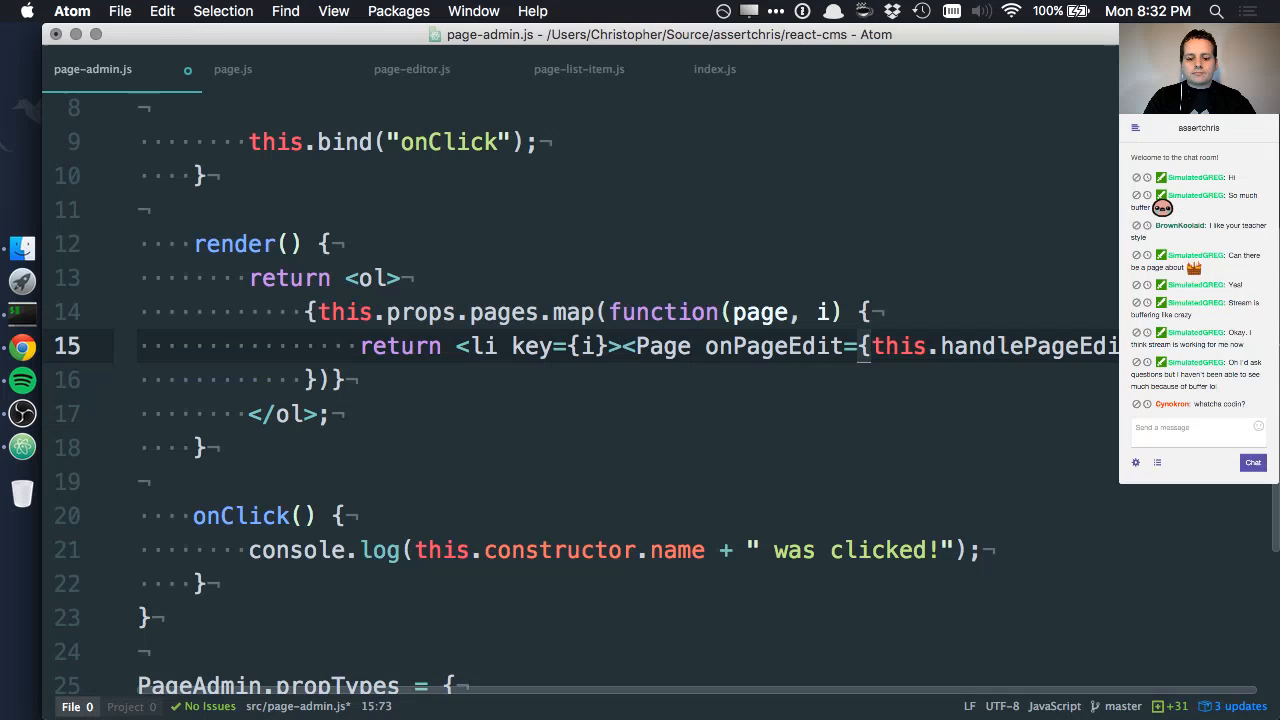
{"action": "type", "text": ".bind("}
{"action": "type", "text": "this"}
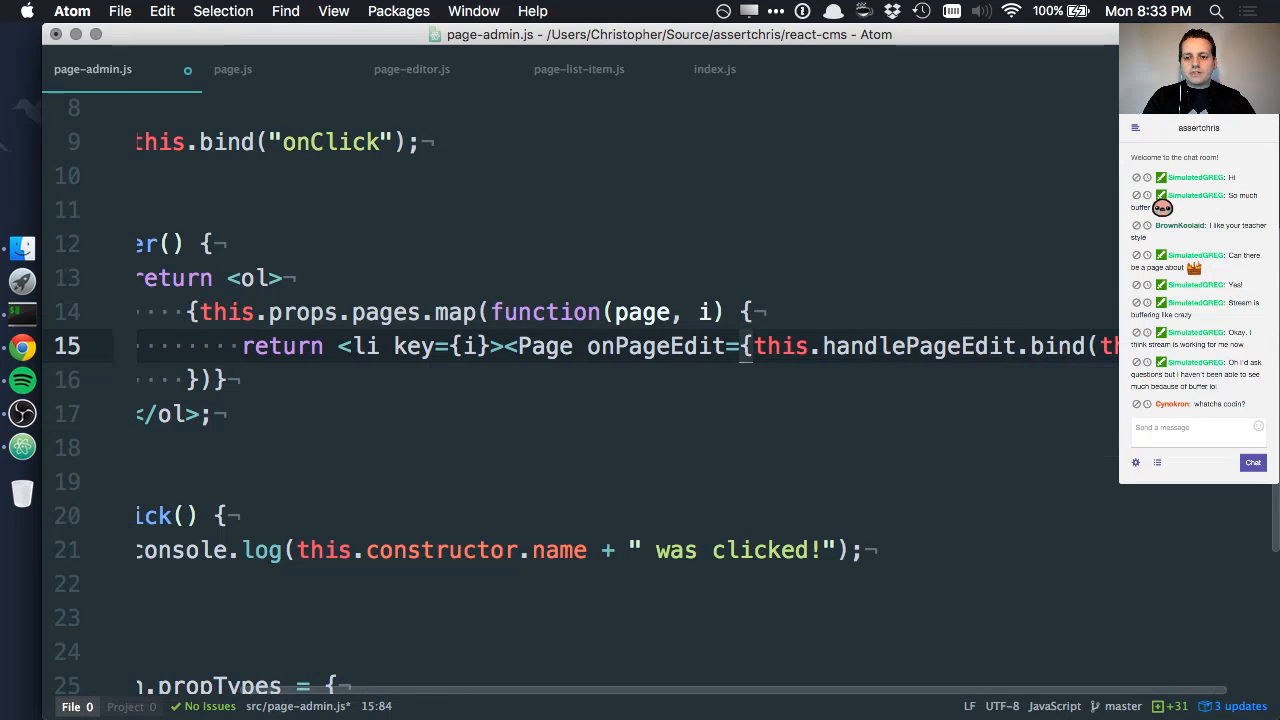
{"action": "left_click", "coordinate": [888, 386]}
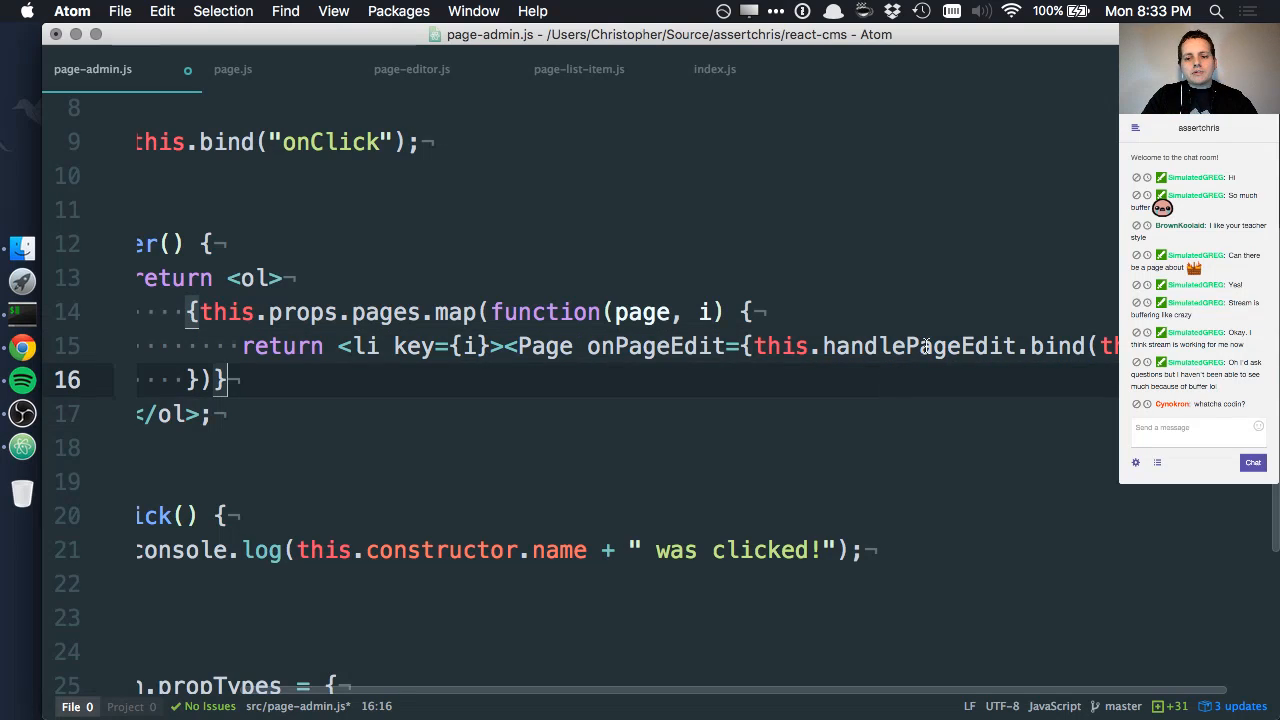
{"action": "left_click_drag", "start_coordinate": [1112, 346], "coordinate": [1037, 346]}
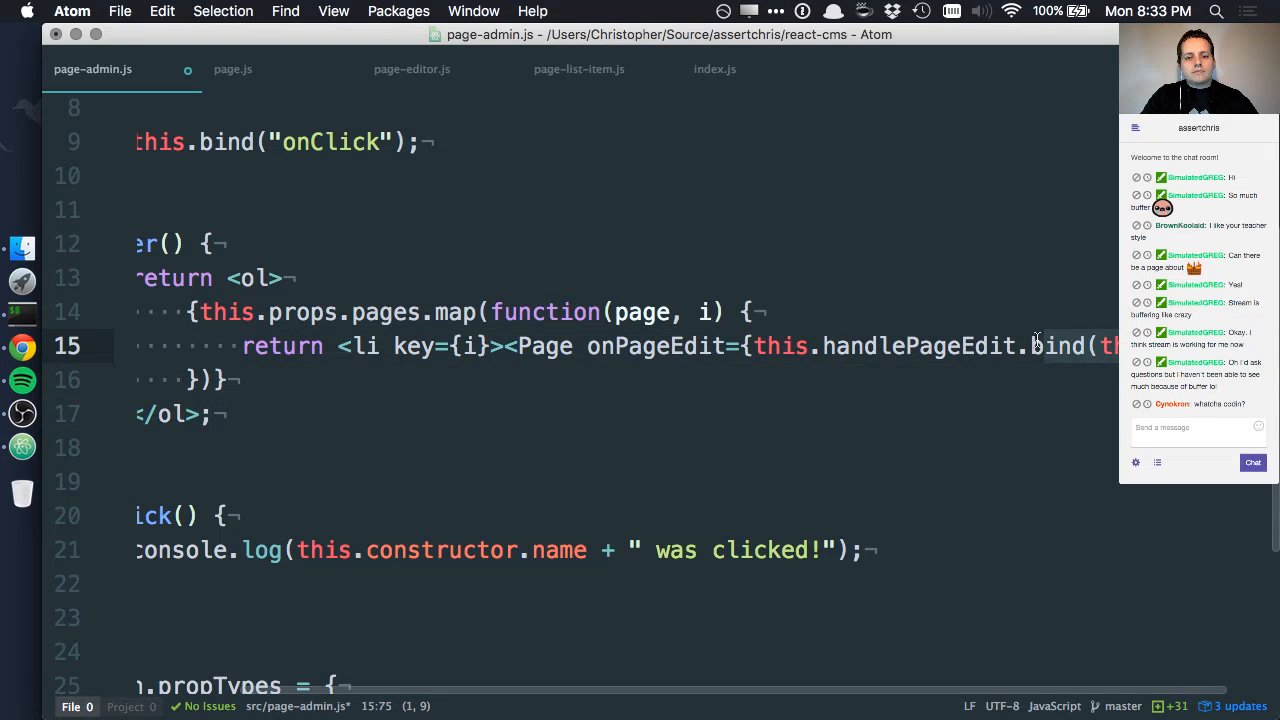
{"action": "scroll", "coordinate": [700, 350], "scroll_direction": "left", "scroll_amount": 5}
{"action": "scroll", "coordinate": [364, 461], "scroll_direction": "left", "scroll_amount": 5}
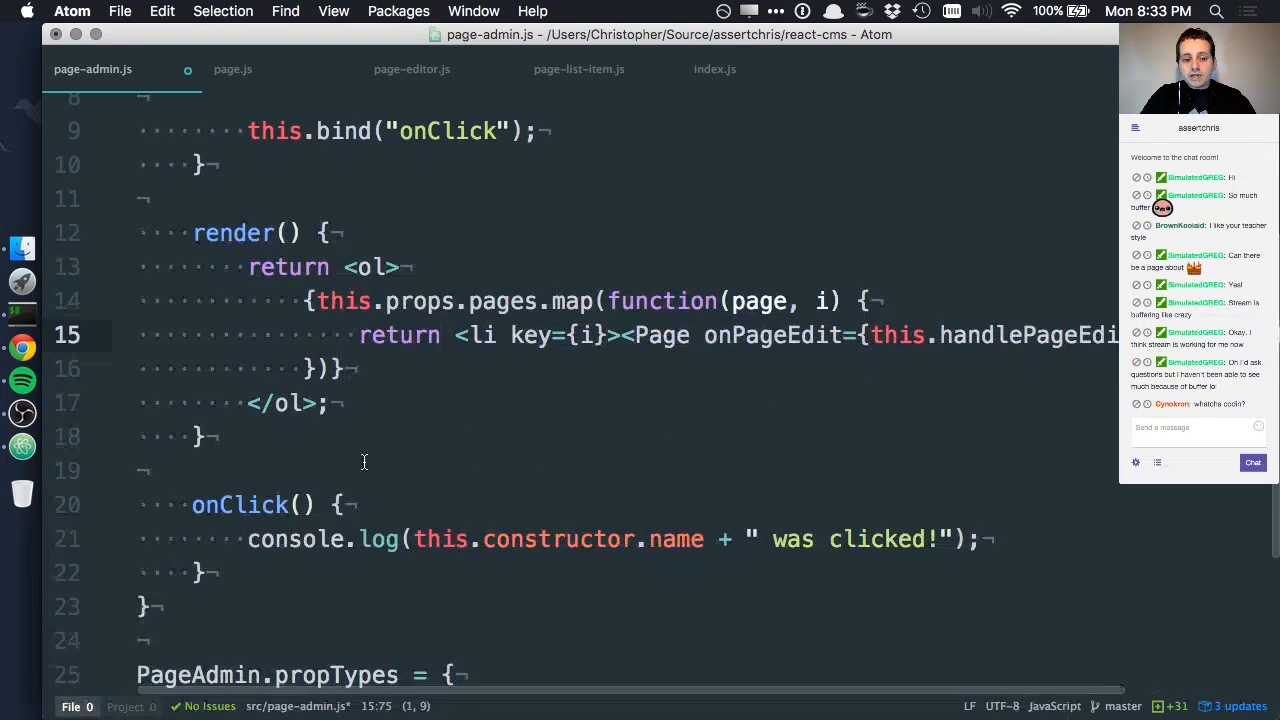
Step: Start a new handlePageEdit method after render by pasting the copied name
{"action": "left_click", "coordinate": [330, 440]}
{"action": "key", "text": "Return"}
{"action": "key", "text": "Return"}
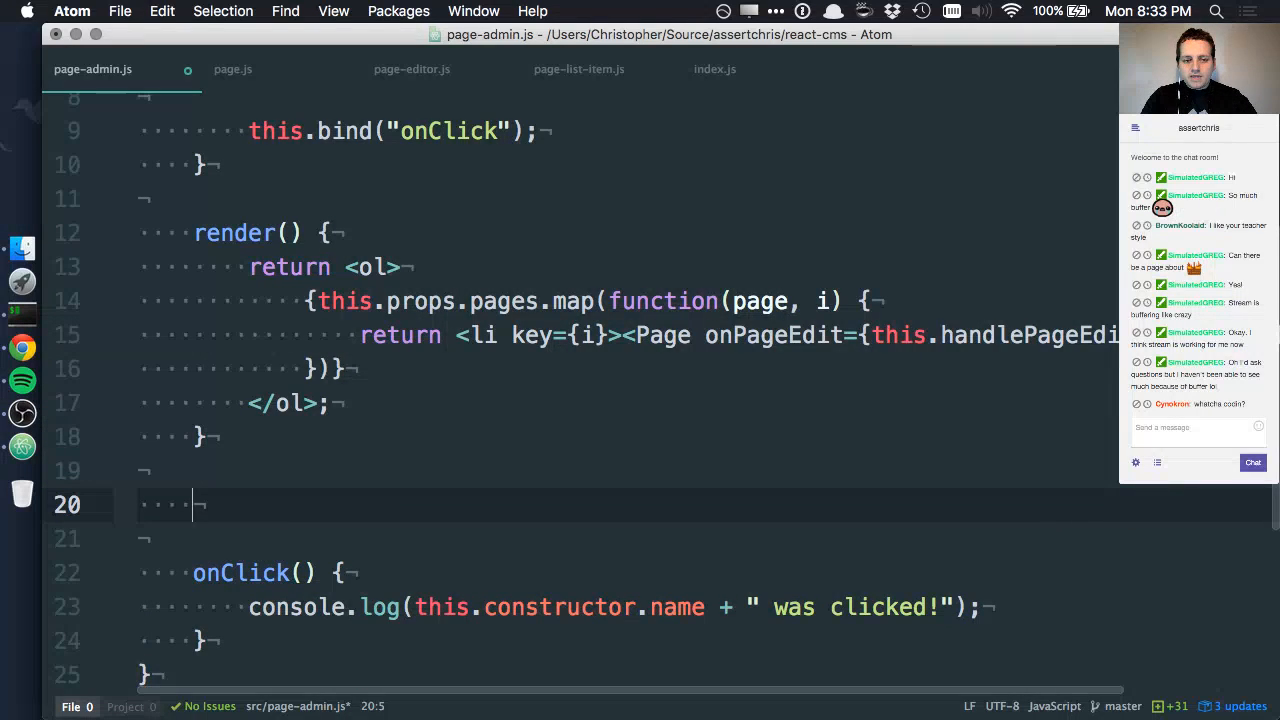
{"action": "left_click", "coordinate": [968, 335]}
{"action": "double_click", "coordinate": [968, 335]}
{"action": "key", "text": "super+c"}
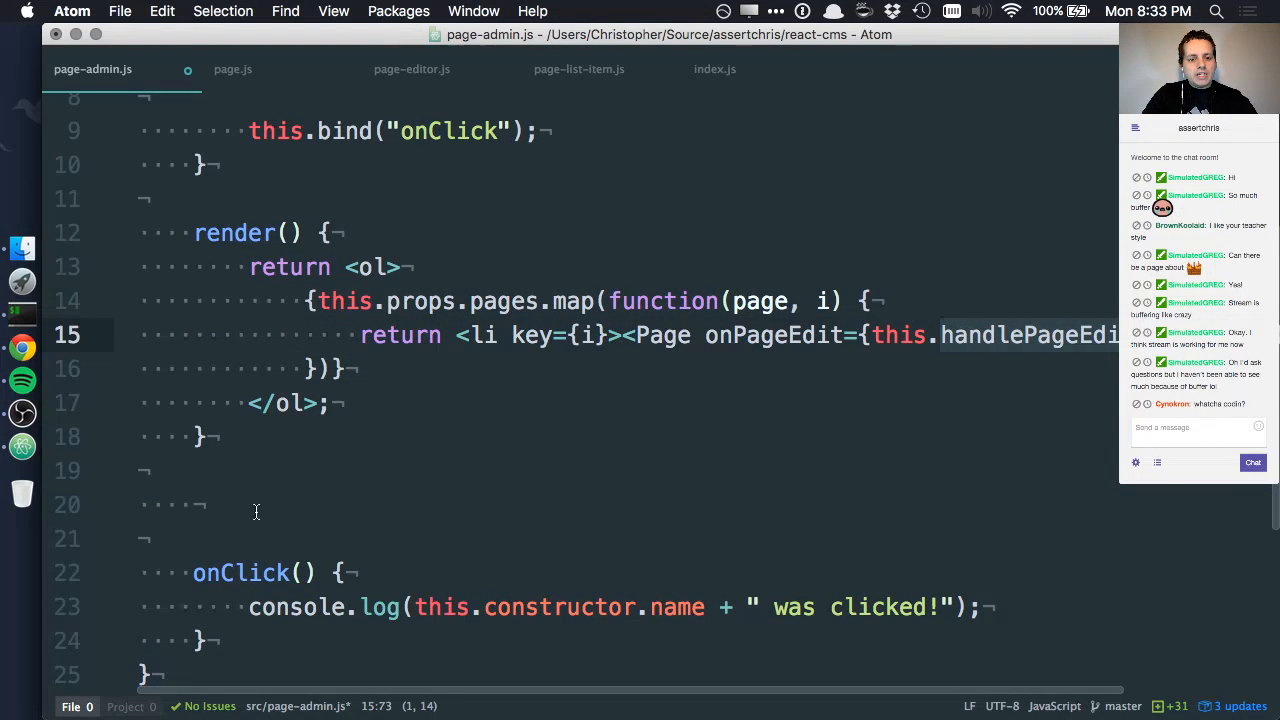
{"action": "left_click", "coordinate": [262, 505]}
{"action": "key", "text": "super+v"}
{"action": "type", "text": "() {"}
Step: Give handlePageEdit a body logging "time to edit a page" and save page-admin.js
{"action": "key", "text": "Return"}
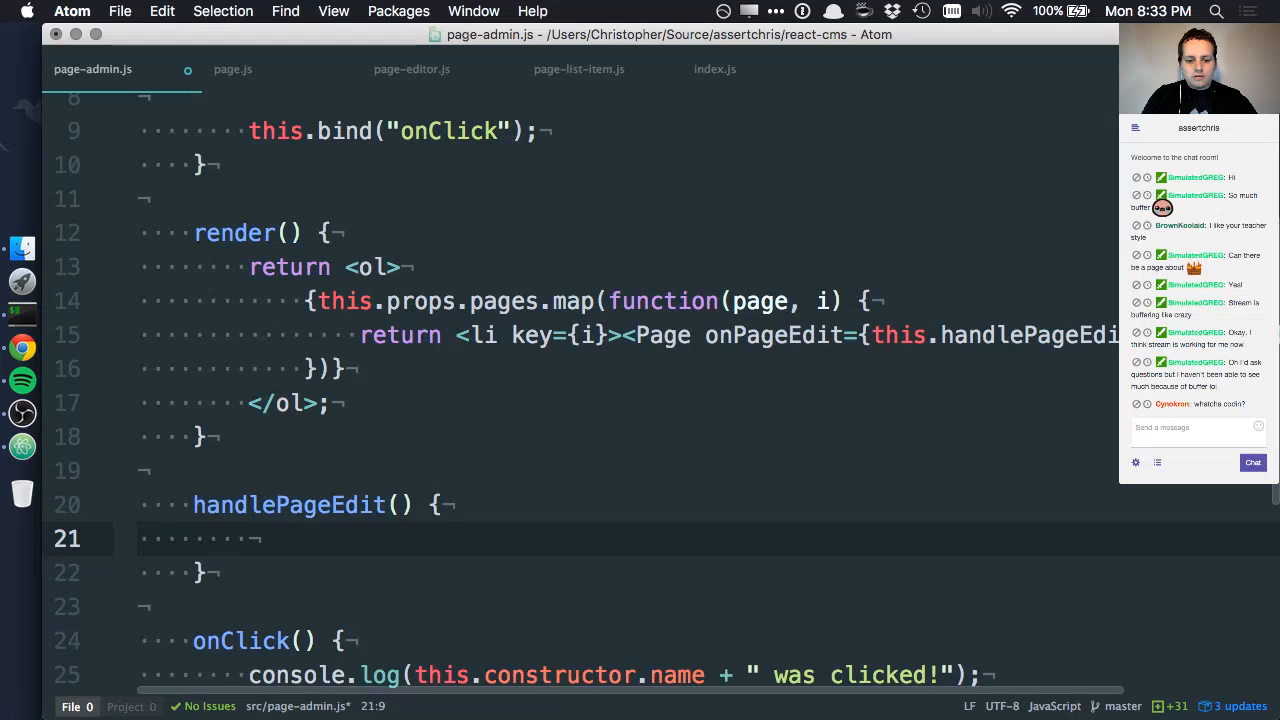
{"action": "type", "text": "console.log(\""}
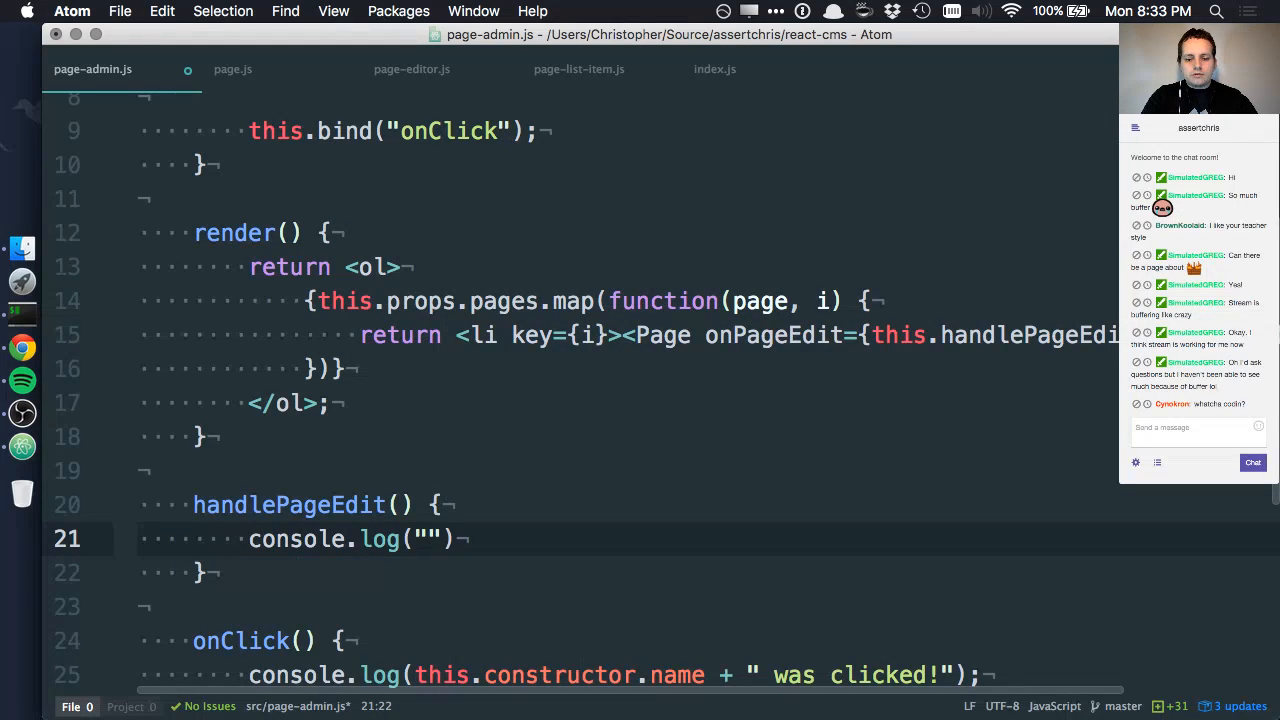
{"action": "type", "text": "time to edit a"}
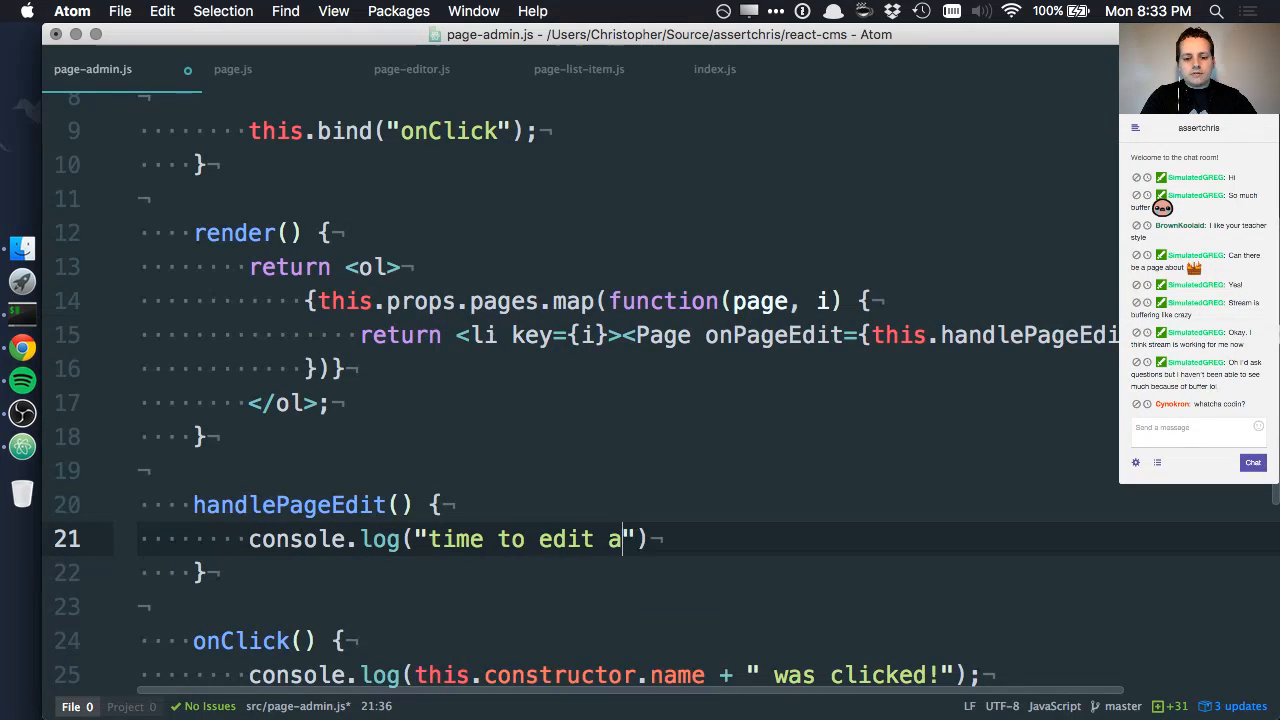
{"action": "type", "text": " page"}
{"action": "key", "text": "Right"}
{"action": "key", "text": "Right"}
{"action": "type", "text": ";"}
{"action": "key", "text": "Down"}
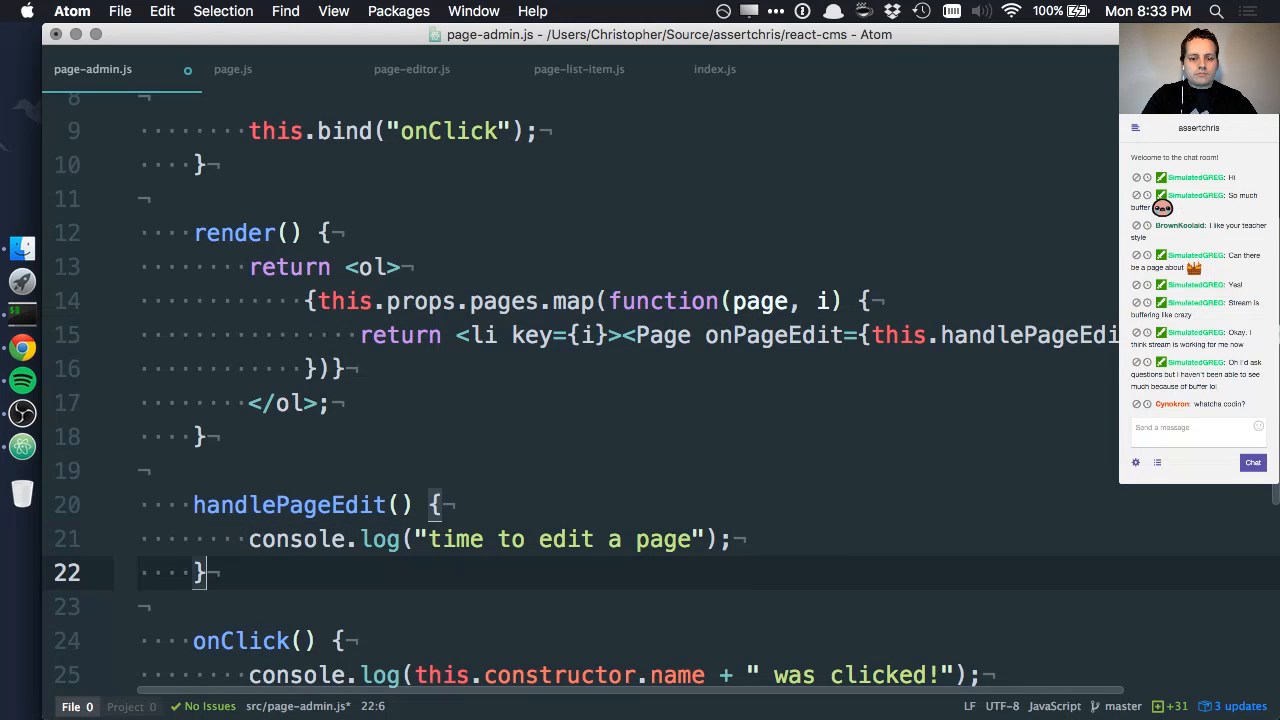
{"action": "left_click", "coordinate": [508, 505]}
{"action": "key", "text": "super+s"}
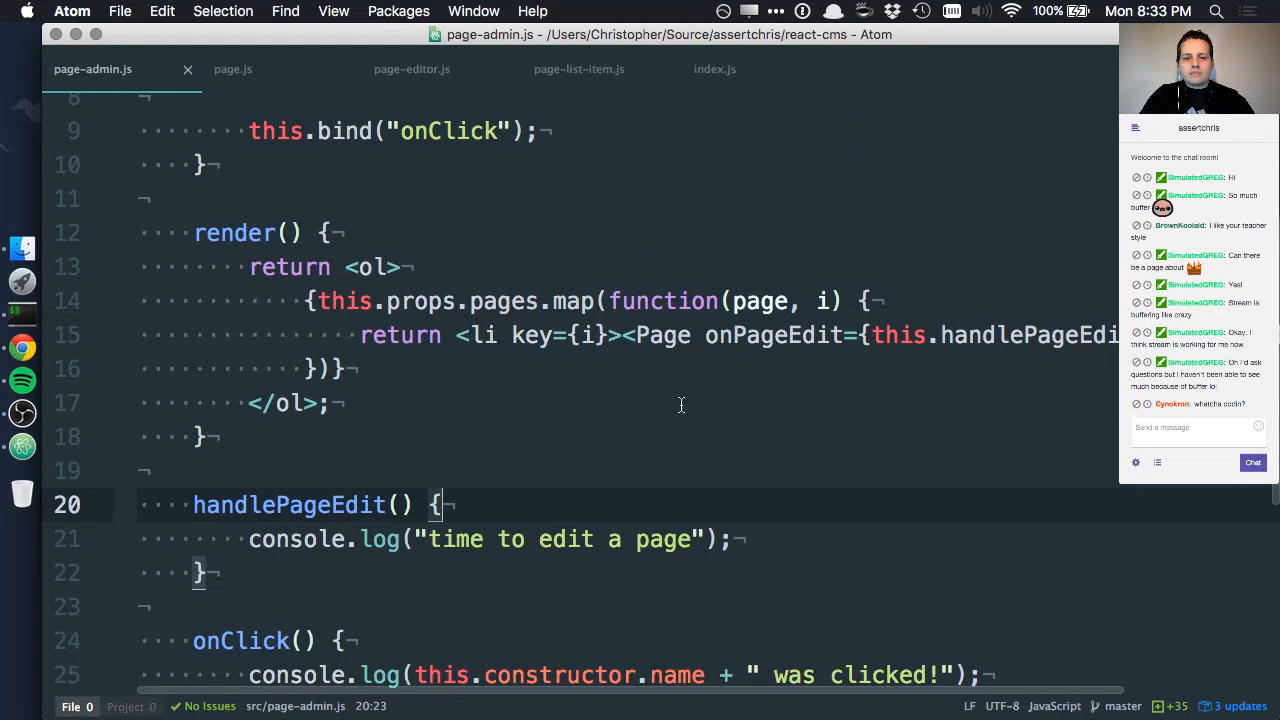
Step: In page.js, position after PageListItem on line 22 to add a prop
{"action": "left_click", "coordinate": [233, 69]}
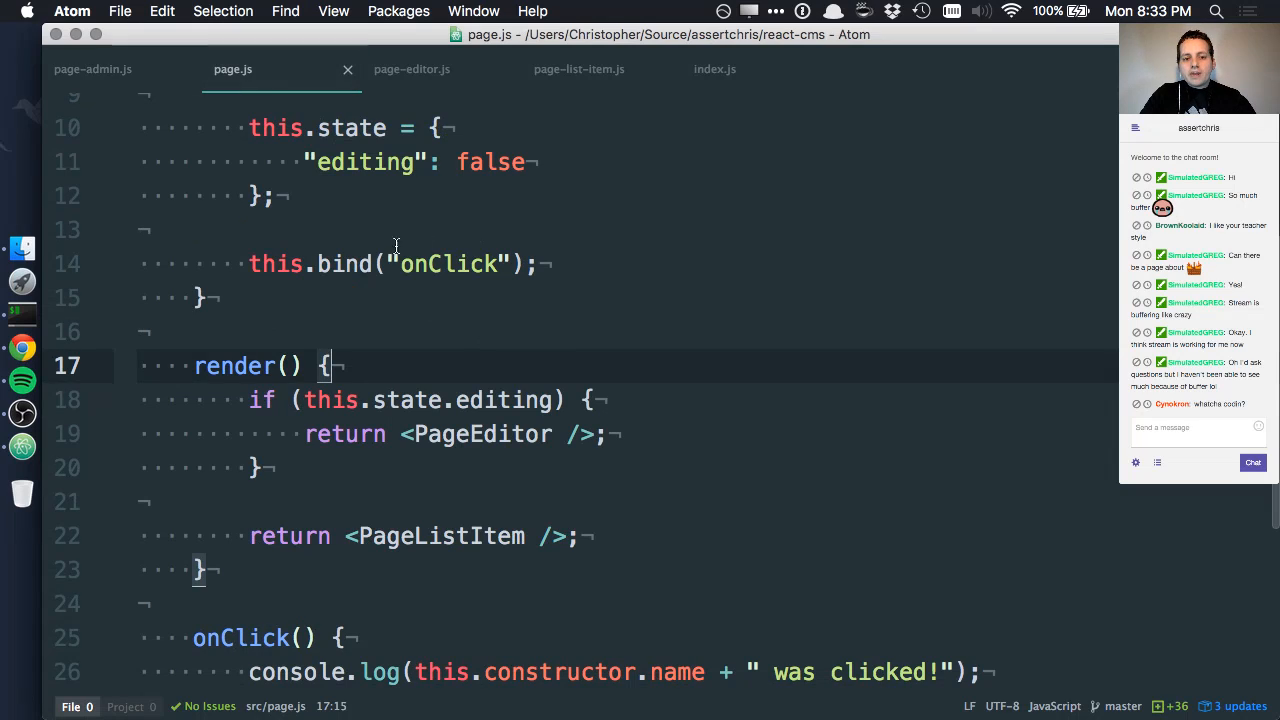
{"action": "scroll", "coordinate": [561, 417], "scroll_direction": "up", "scroll_amount": 5}
{"action": "scroll", "coordinate": [561, 417], "scroll_direction": "up", "scroll_amount": 2}
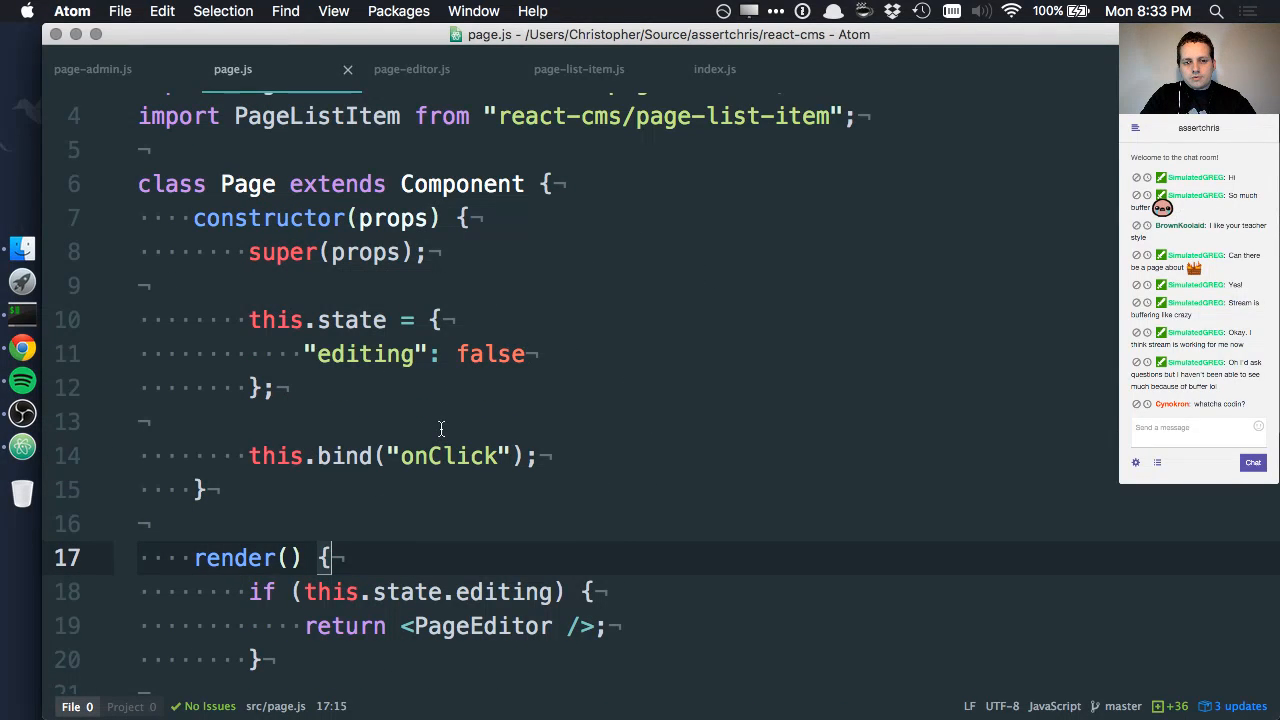
{"action": "scroll", "coordinate": [420, 355], "scroll_direction": "down", "scroll_amount": 4}
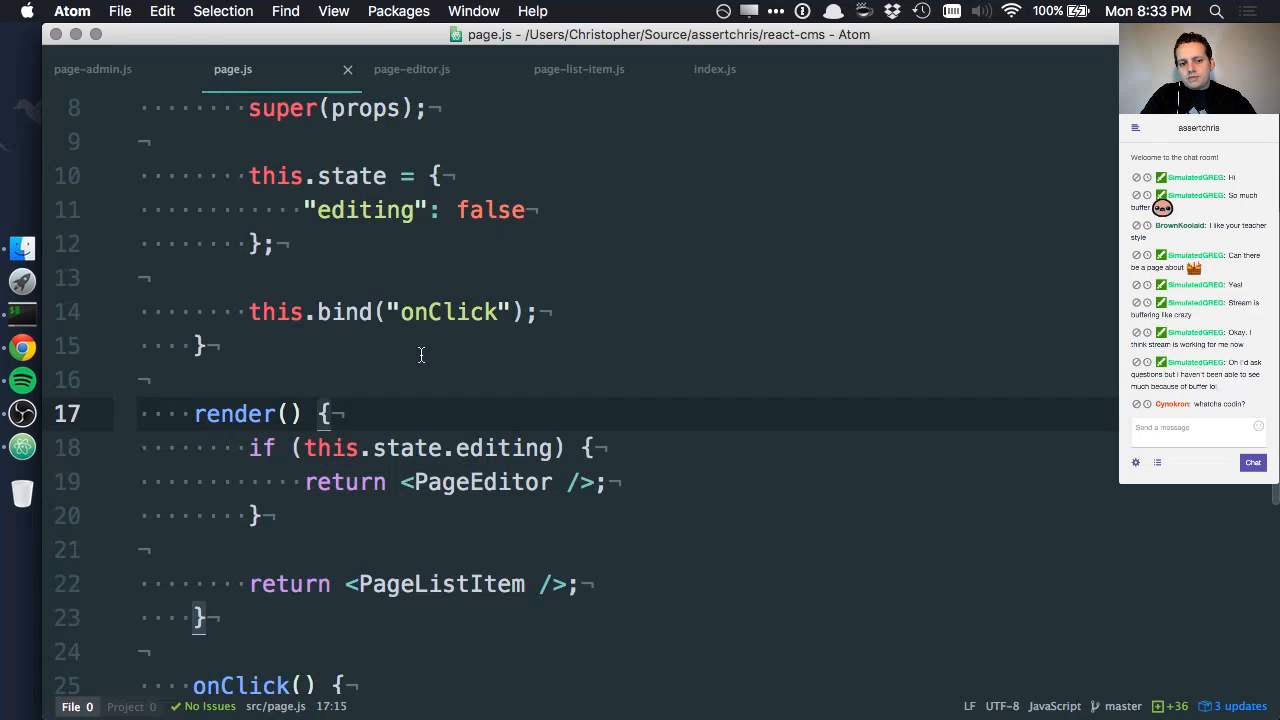
{"action": "scroll", "coordinate": [420, 355], "scroll_direction": "down", "scroll_amount": 4}
{"action": "scroll", "coordinate": [420, 355], "scroll_direction": "down", "scroll_amount": 3}
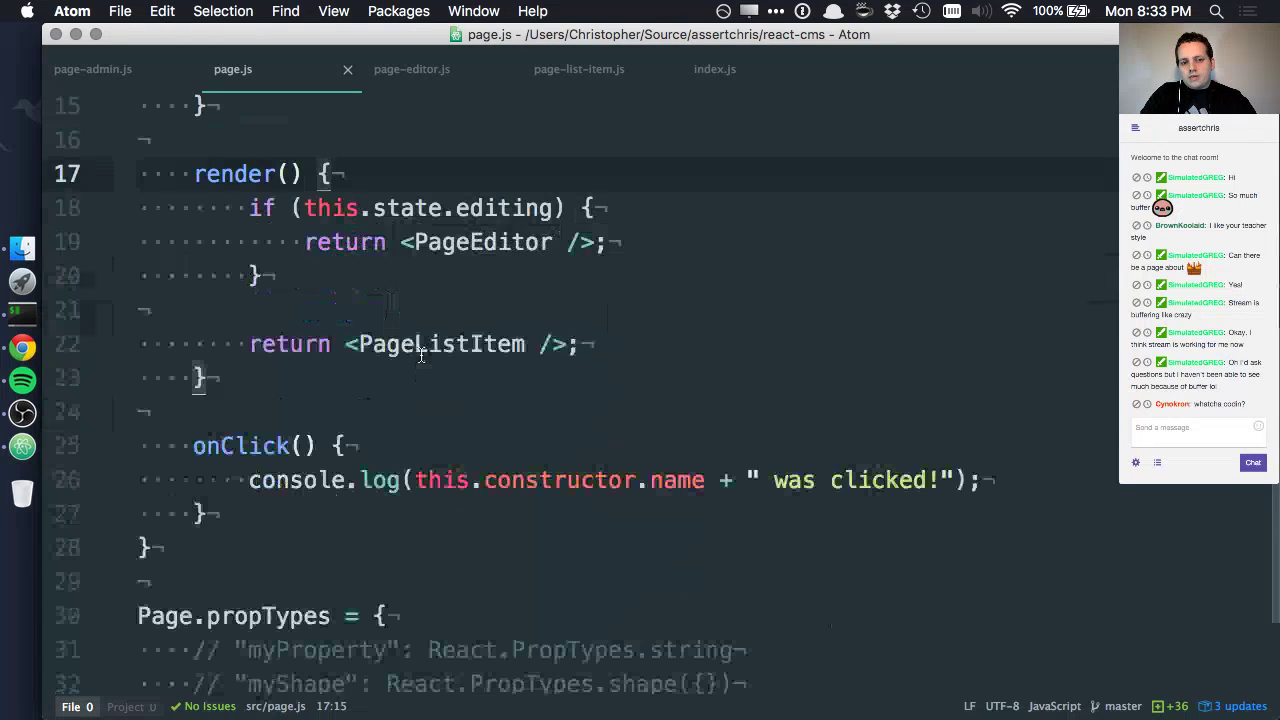
{"action": "left_click", "coordinate": [522, 344]}
{"action": "scroll", "coordinate": [522, 344], "scroll_direction": "up", "scroll_amount": 5}
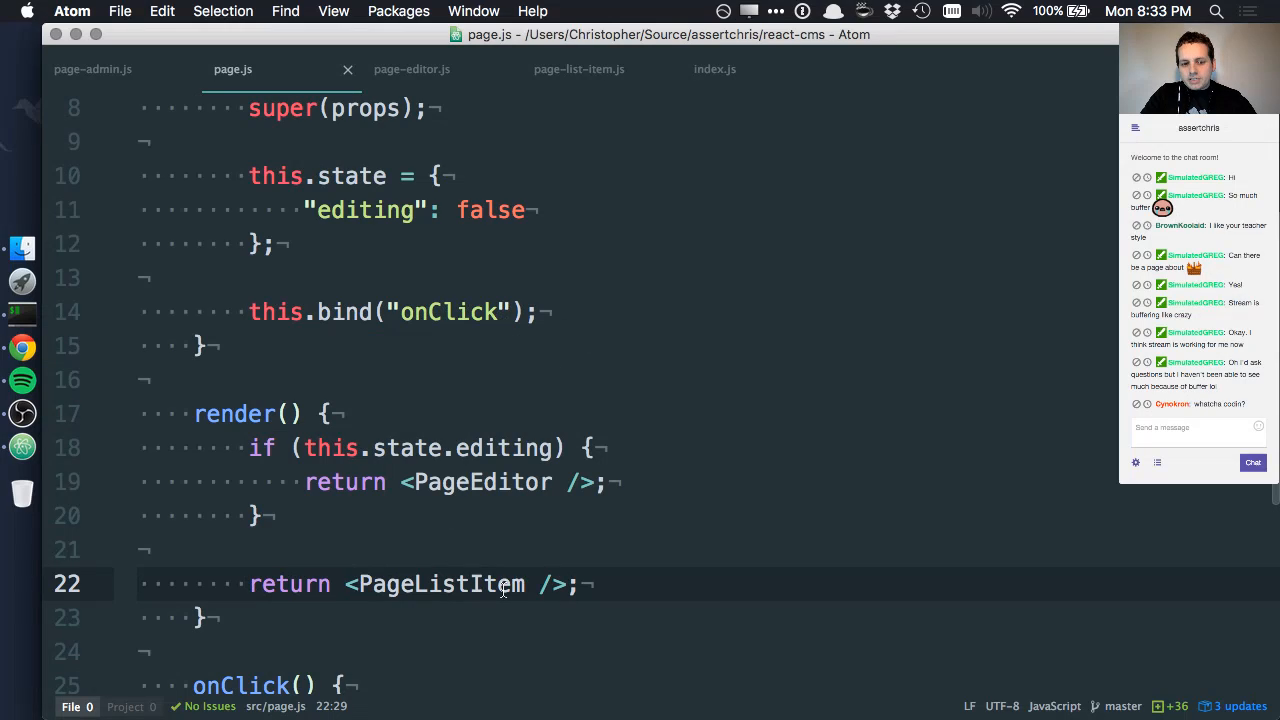
{"action": "double_click", "coordinate": [428, 584]}
{"action": "left_click", "coordinate": [527, 584]}
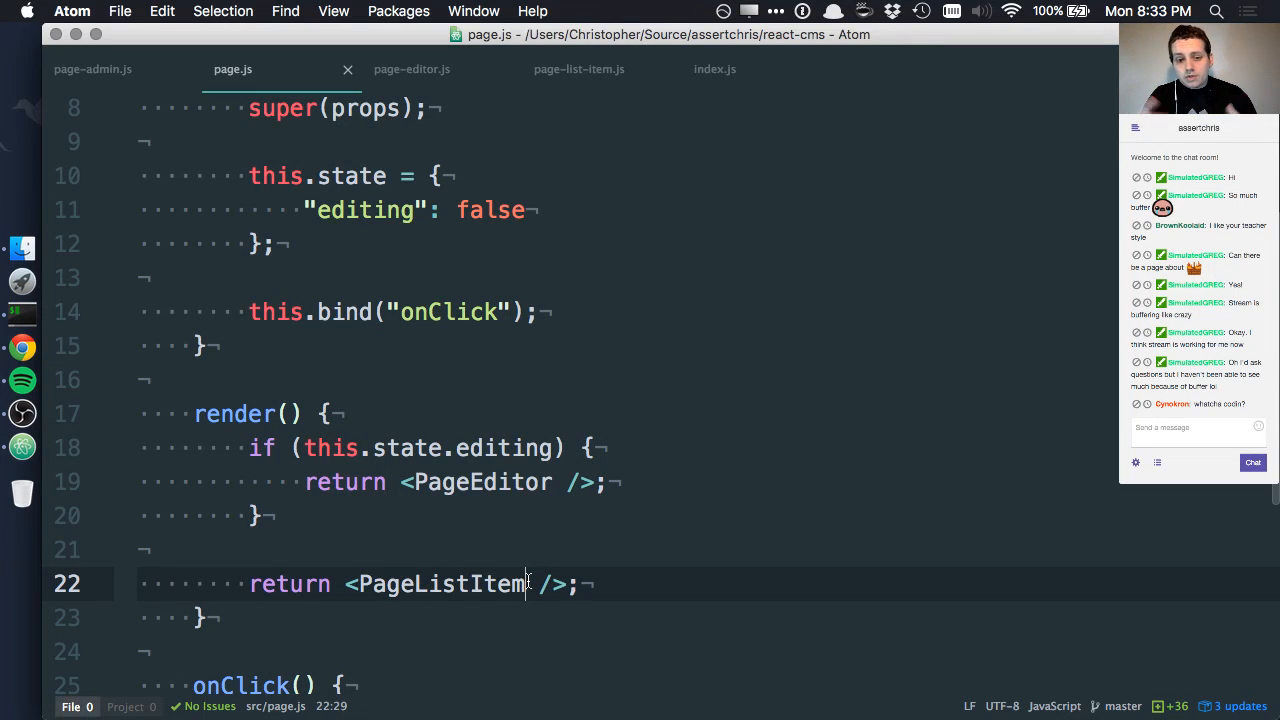
{"action": "type", "text": "onPage"}
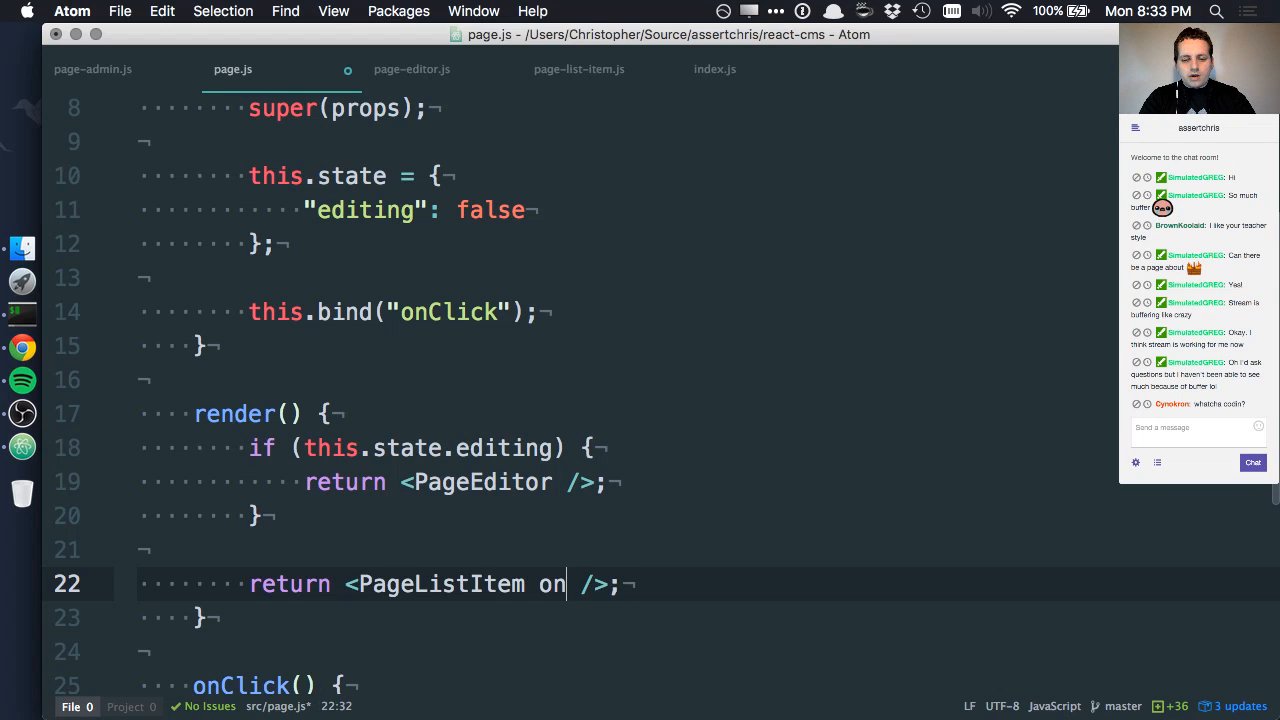
{"action": "type", "text": "Editor"}
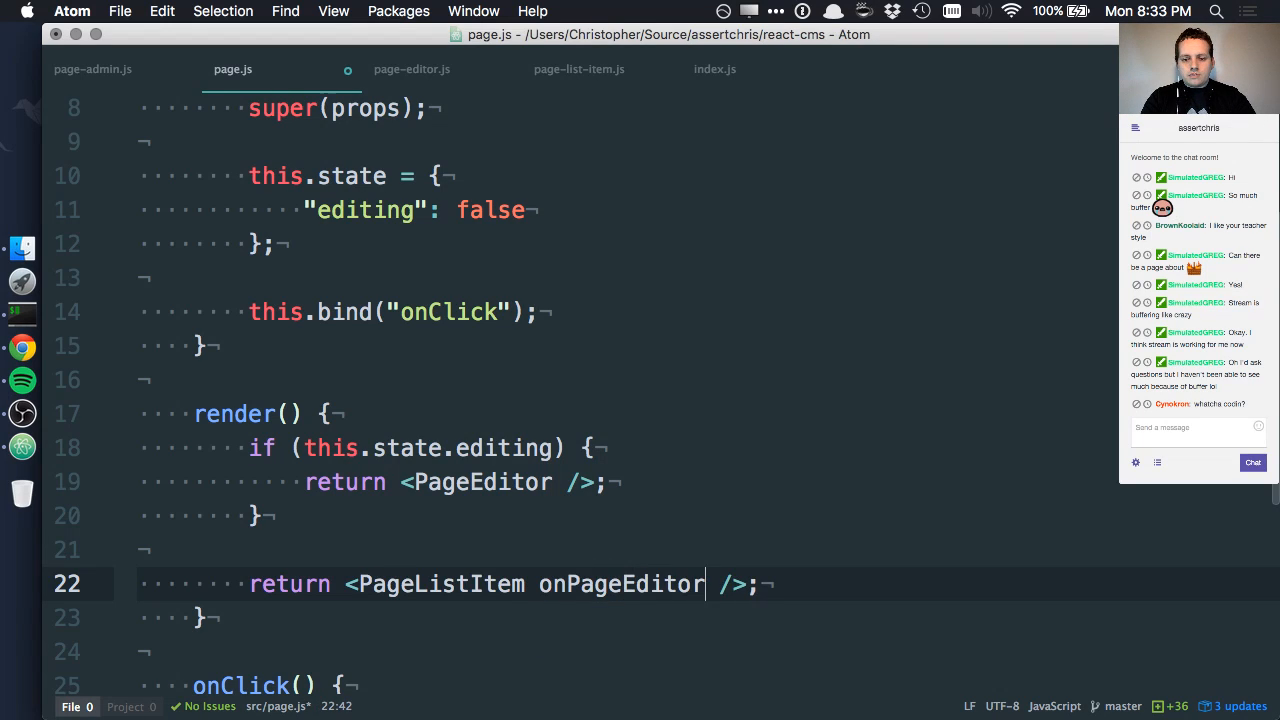
Step: Pass onPageEdit={this.props.onPageEdit} to PageListItem and save page.js
{"action": "key", "text": "BackSpace"}
{"action": "key", "text": "BackSpace"}
{"action": "type", "text": "={}"}
{"action": "key", "text": "Left"}
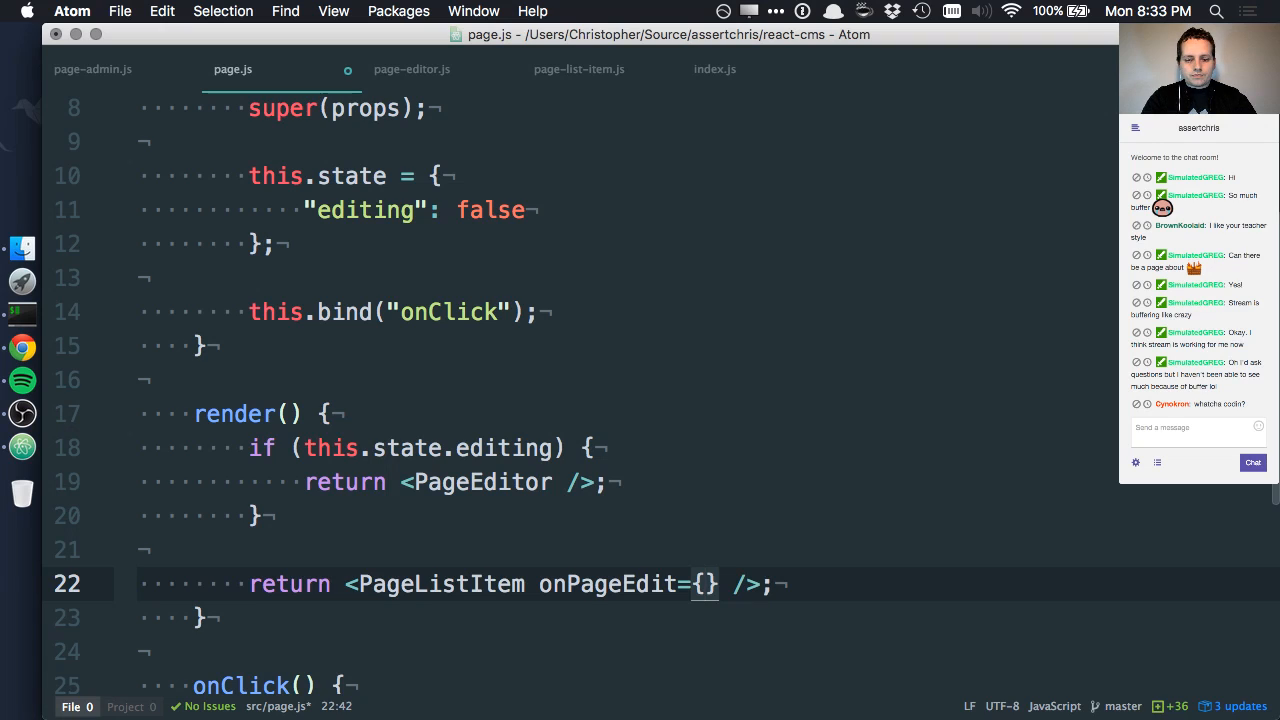
{"action": "type", "text": "this.props."}
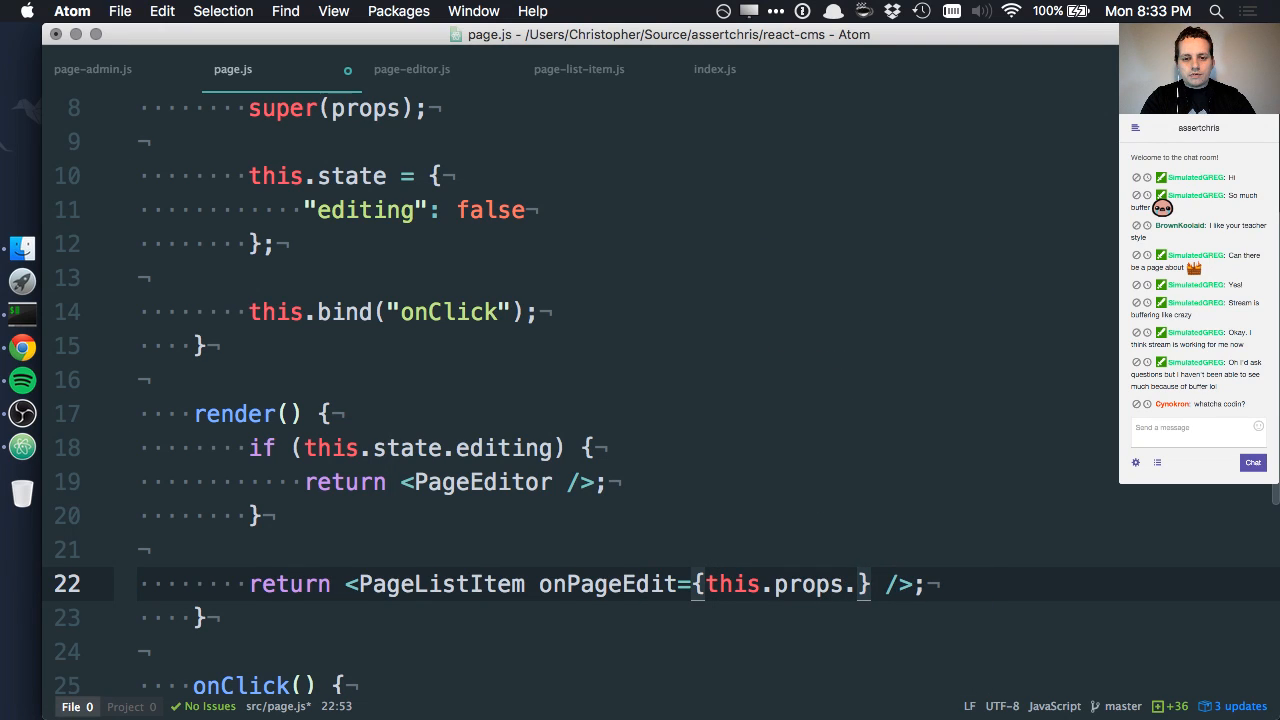
{"action": "type", "text": "onPageEdit"}
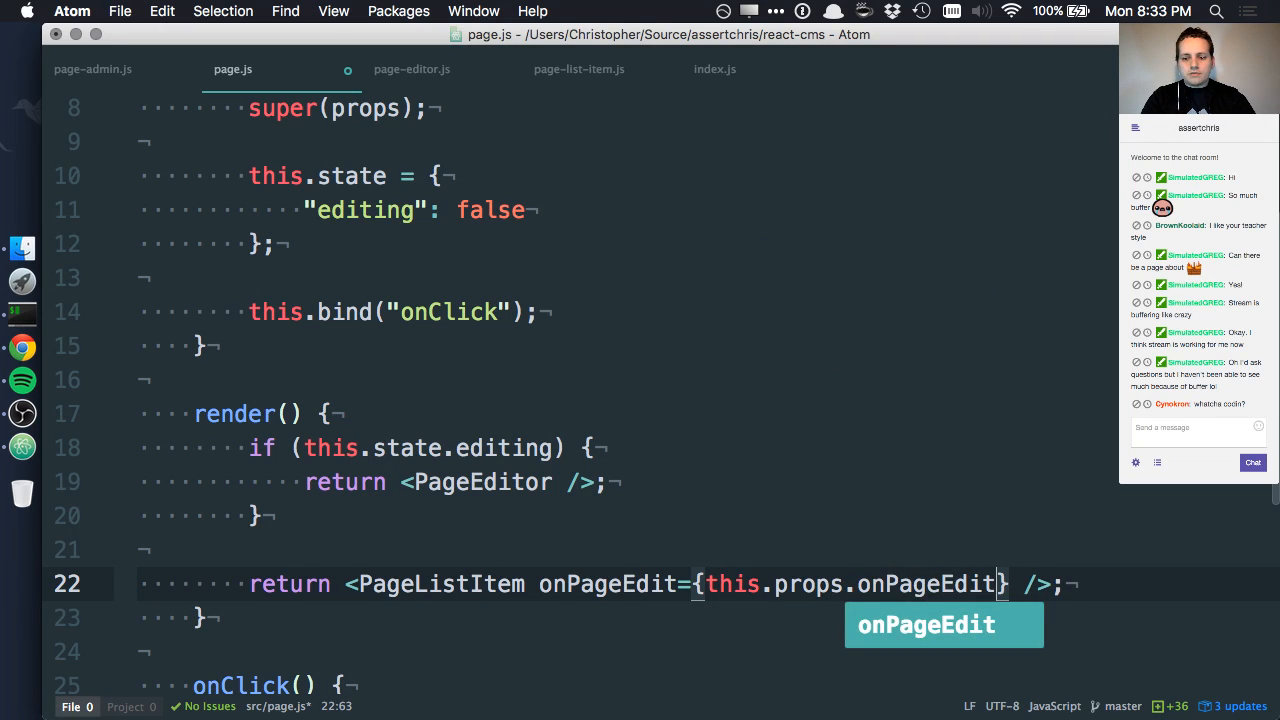
{"action": "key", "text": "Escape"}
{"action": "key", "text": "End"}
{"action": "key", "text": "ctrl+s"}
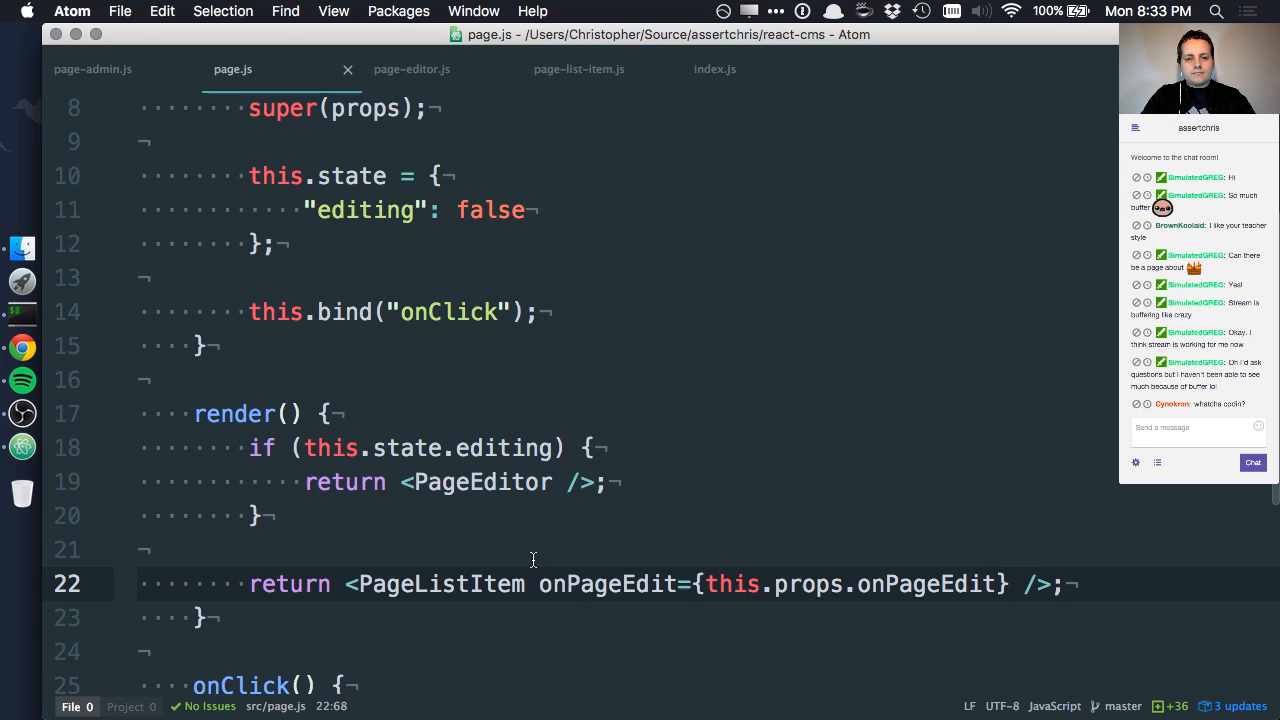
{"action": "scroll", "coordinate": [533, 559], "scroll_direction": "down", "scroll_amount": 3}
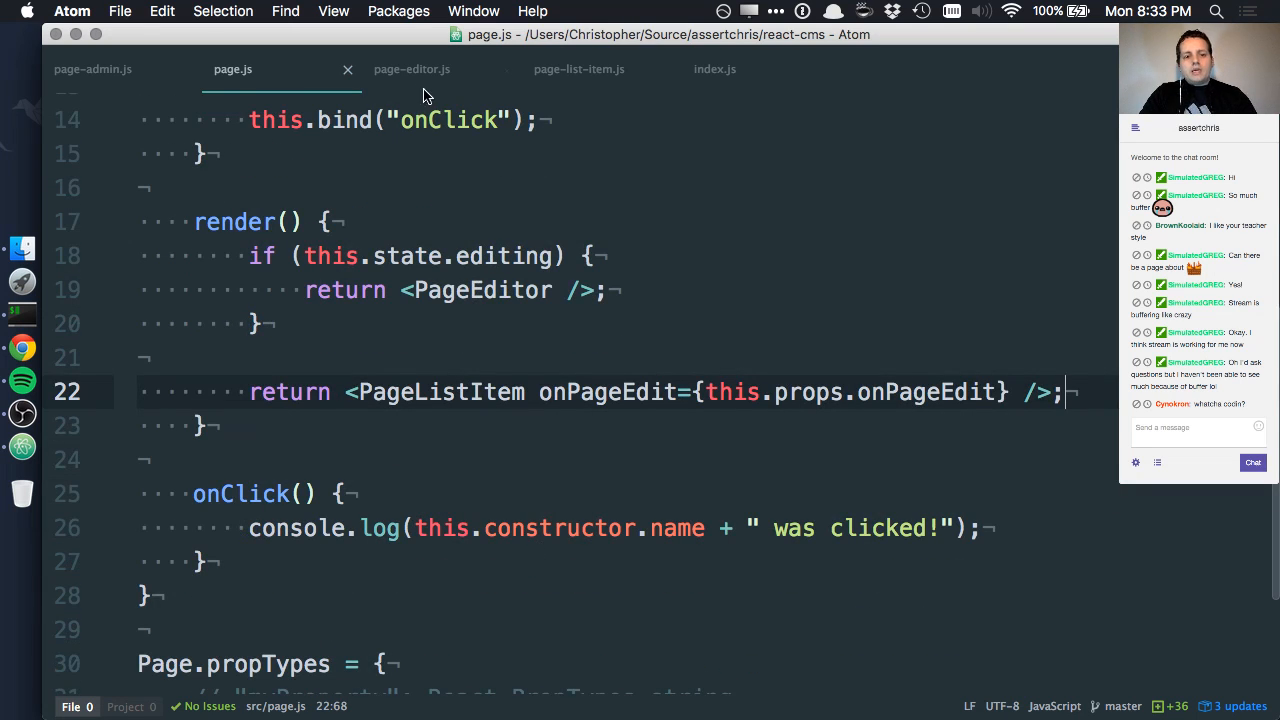
Step: In page-list-item.js, add onClick={this.props.onPagEdit} to the edit link and save
{"action": "left_click", "coordinate": [579, 69]}
{"action": "scroll", "coordinate": [723, 410], "scroll_direction": "down", "scroll_amount": 1}
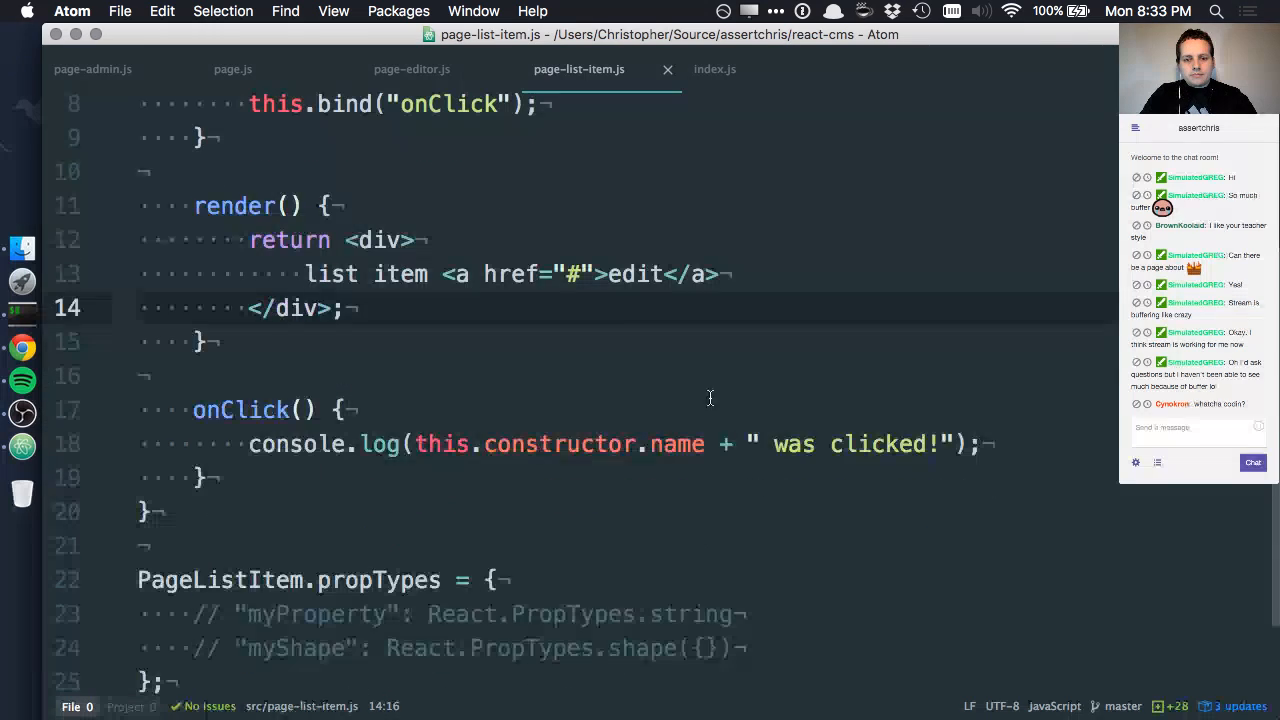
{"action": "left_click", "coordinate": [594, 370]}
{"action": "scroll", "coordinate": [620, 330], "scroll_direction": "down", "scroll_amount": 1}
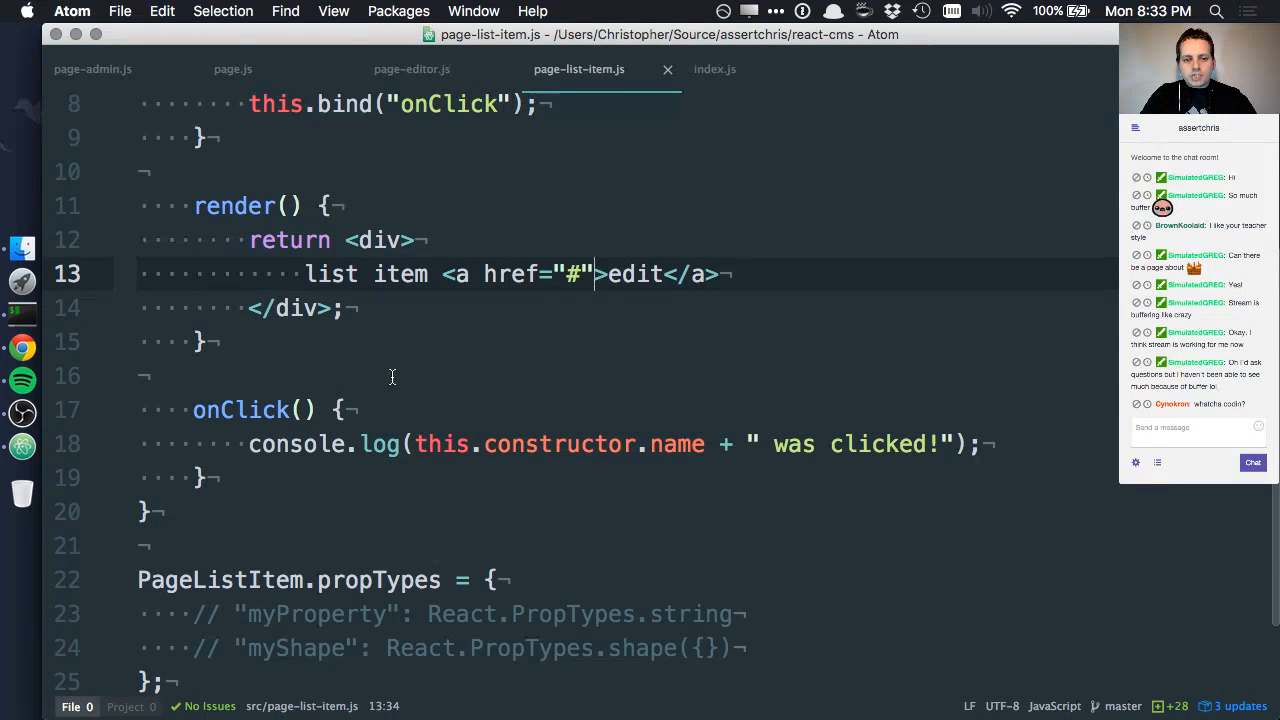
{"action": "type", "text": "onCli"}
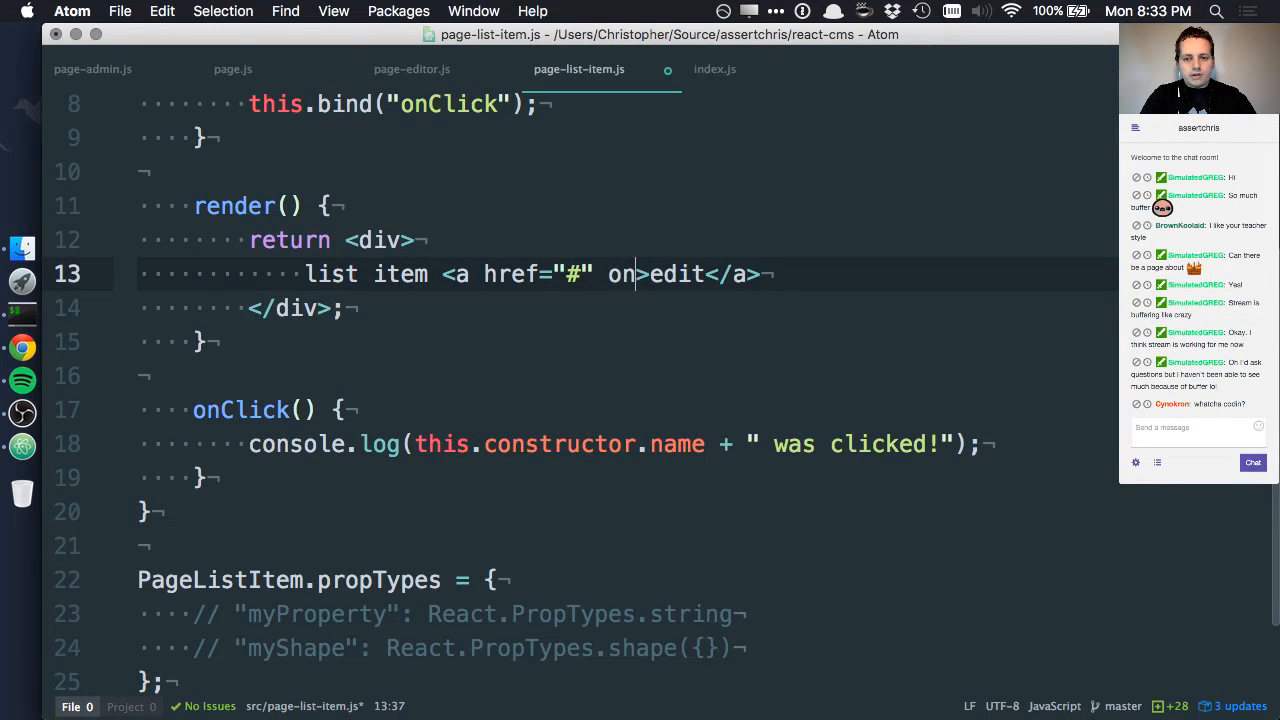
{"action": "type", "text": "ck={}"}
{"action": "key", "text": "Left"}
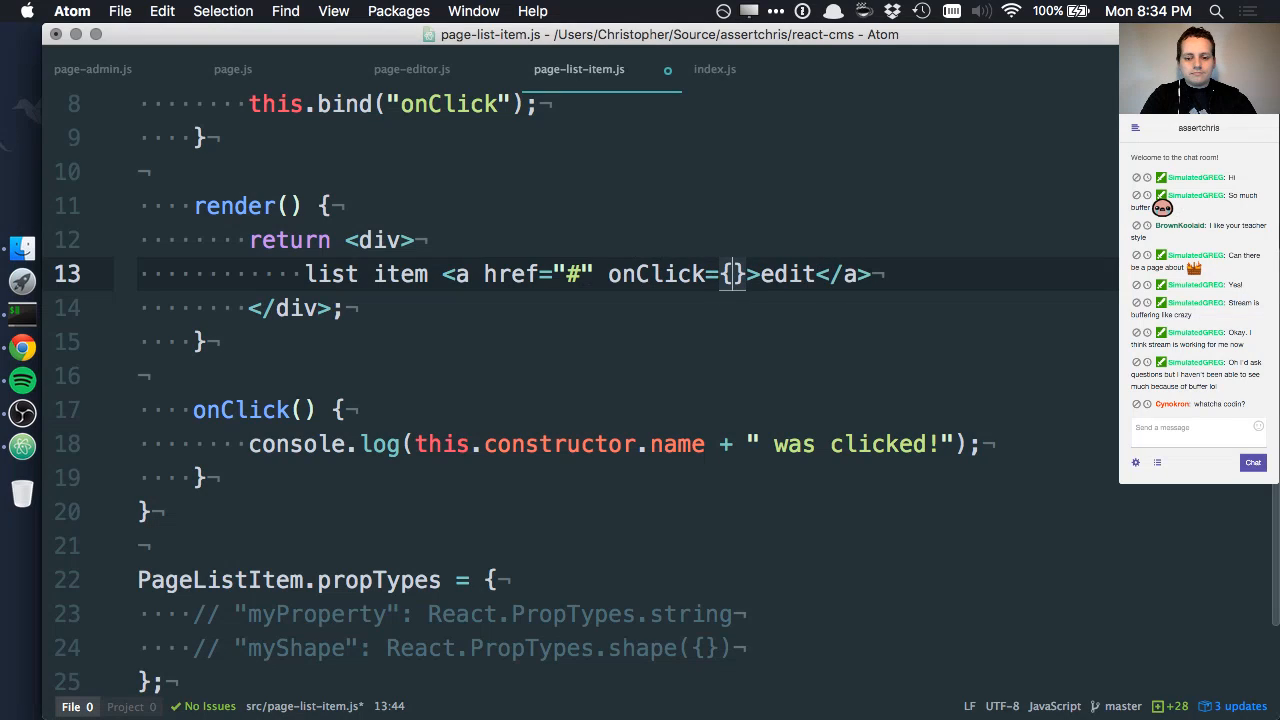
{"action": "type", "text": "this.o"}
{"action": "key", "text": "BackSpace"}
{"action": "type", "text": "pro"}
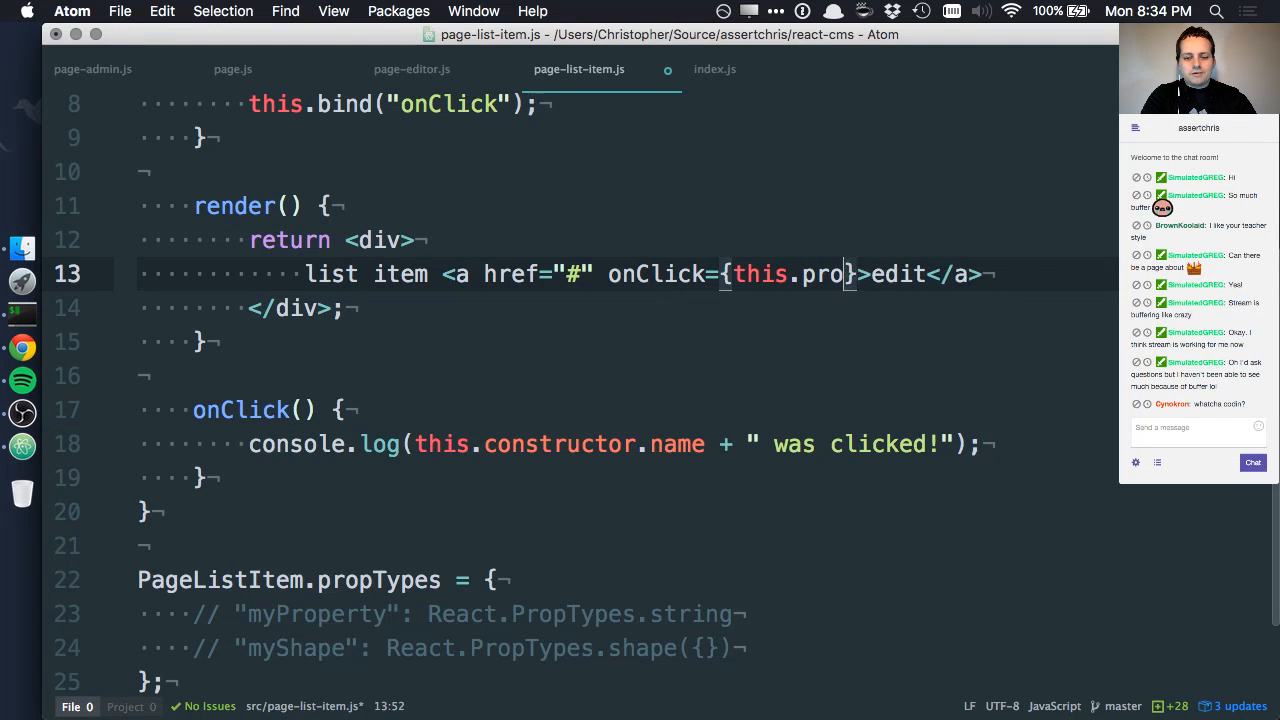
{"action": "type", "text": "ps.onPagE"}
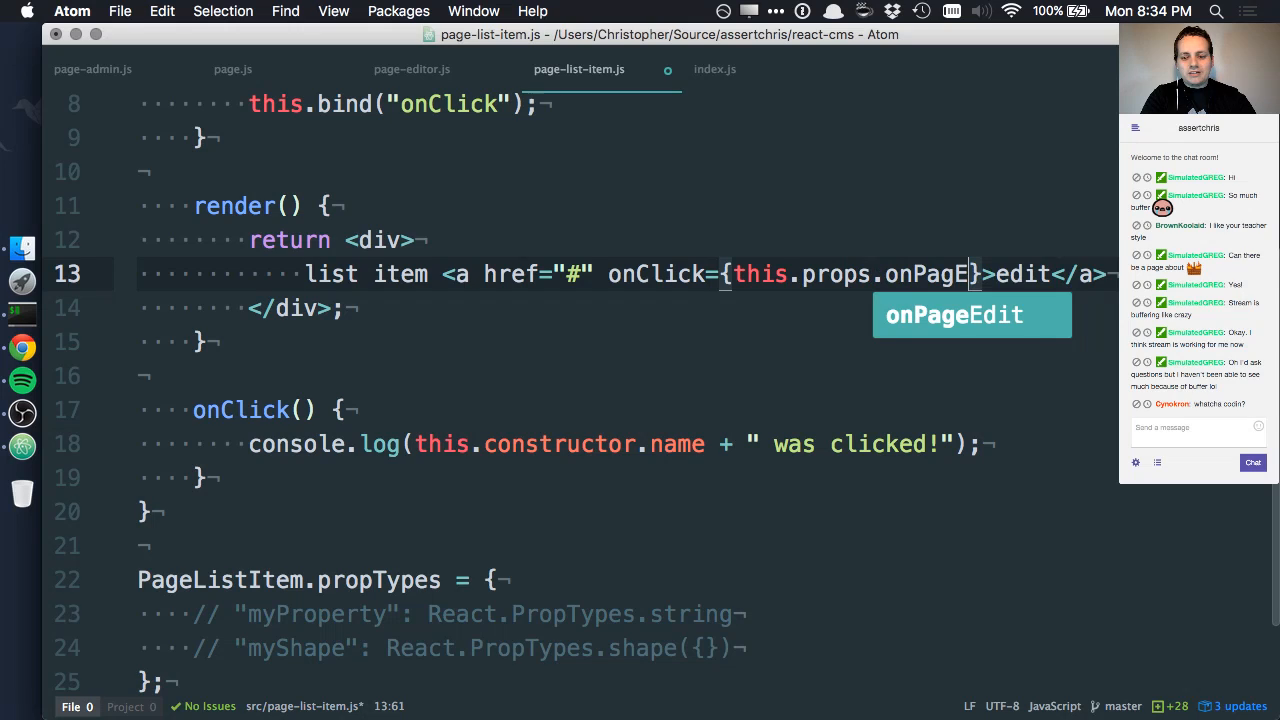
{"action": "type", "text": "dit"}
{"action": "left_click", "coordinate": [564, 413]}
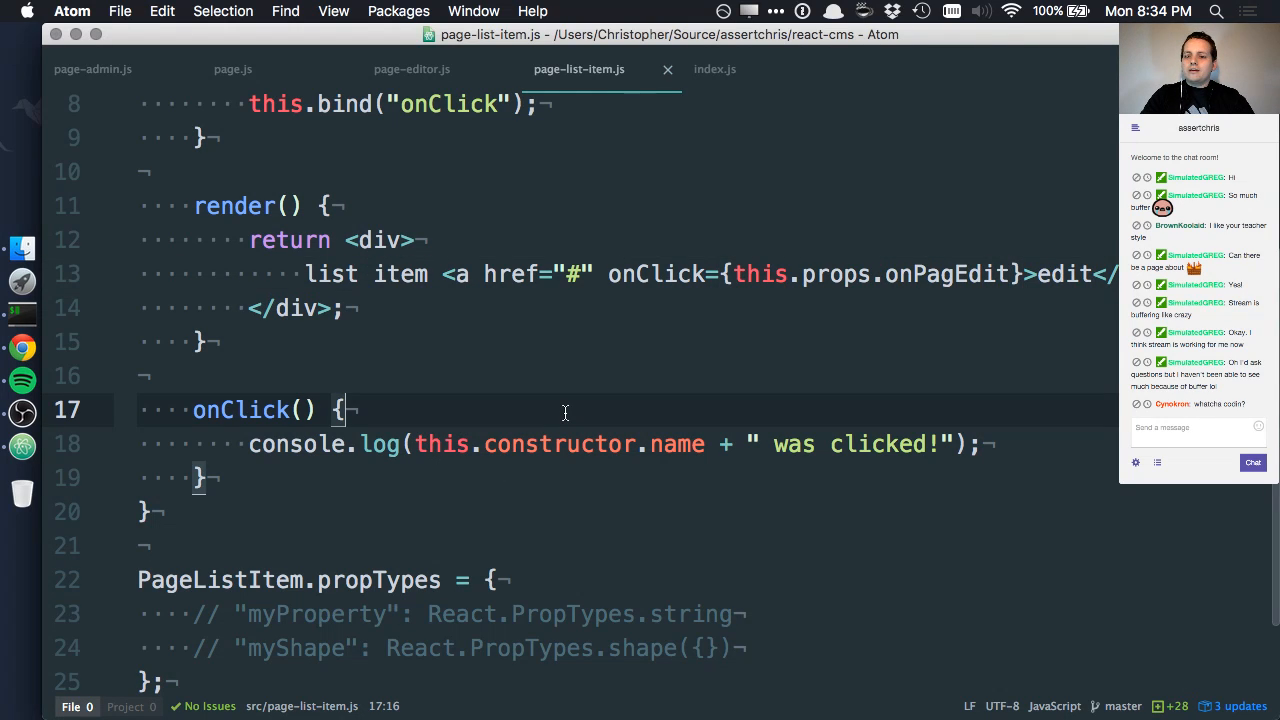
Step: Reload the examples page in Chrome to test, hitting a handlePageEdit-of-undefined error, and return to Atom
{"action": "key", "text": "super+Tab"}
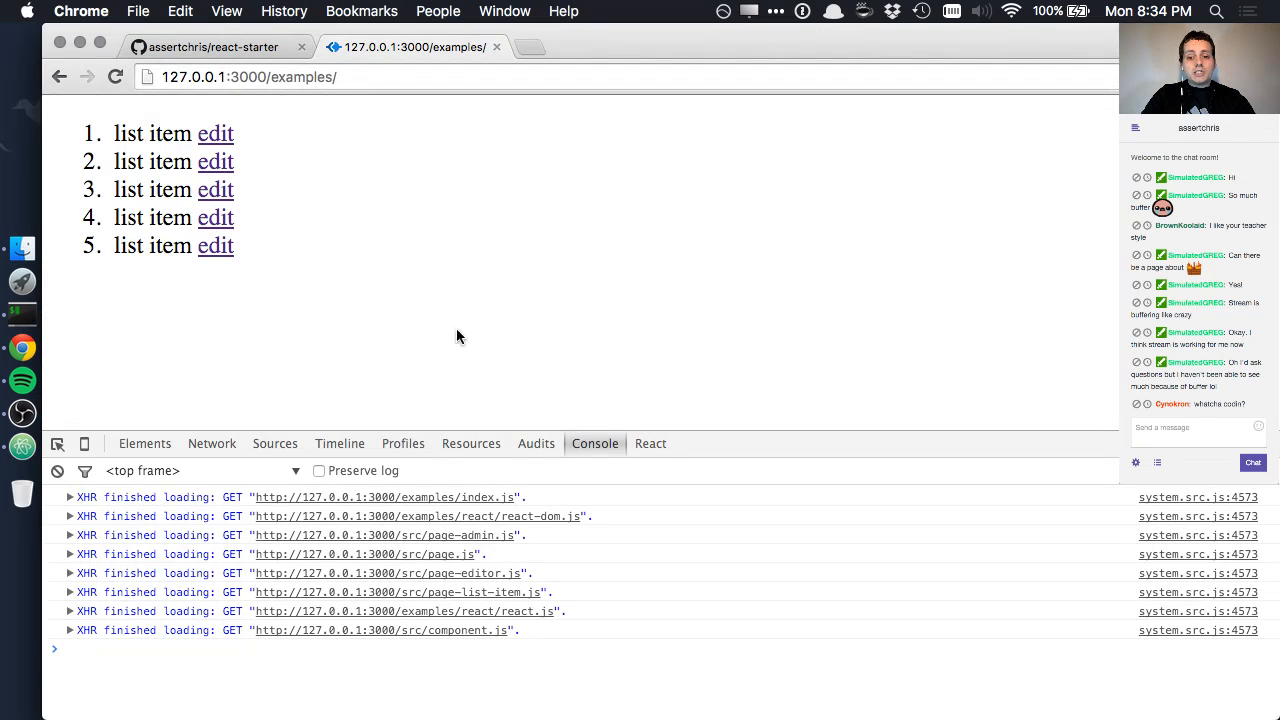
{"action": "key", "text": "super+r"}
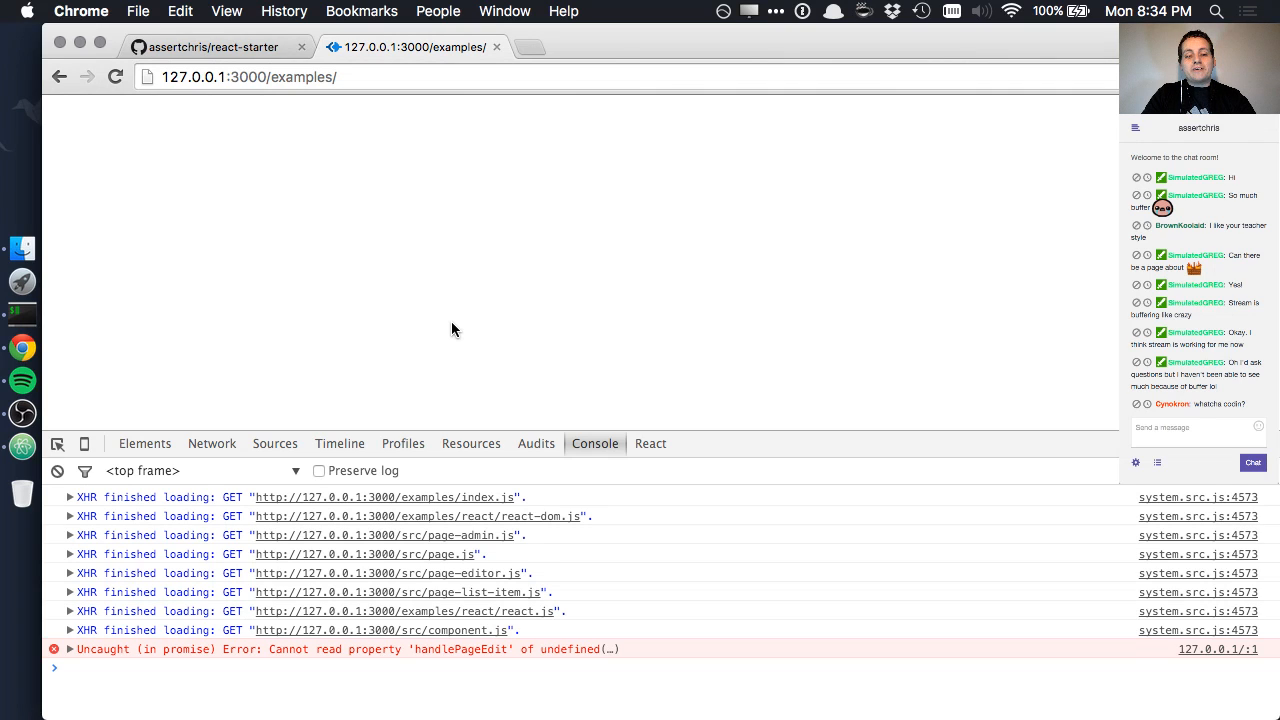
{"action": "key", "text": "super+Tab"}
Step: Inspect the handlePageEdit reference and method in page-admin.js
{"action": "left_click", "coordinate": [233, 69]}
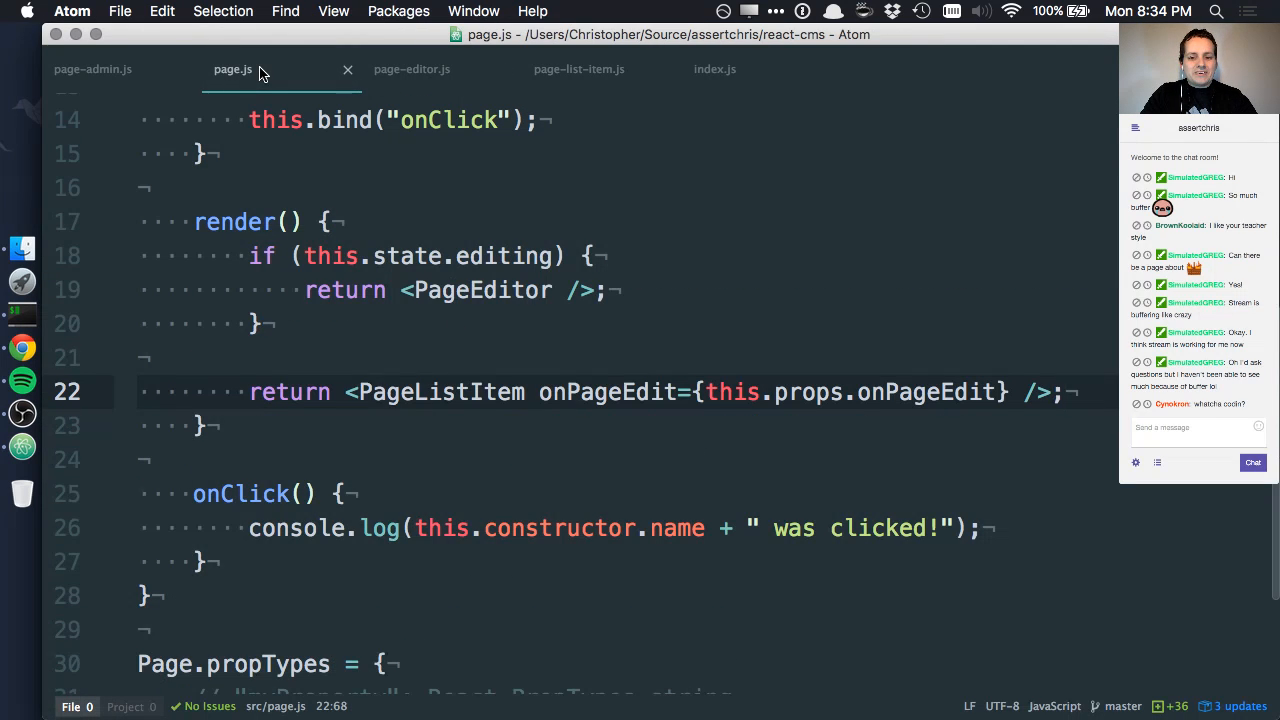
{"action": "left_click", "coordinate": [134, 76]}
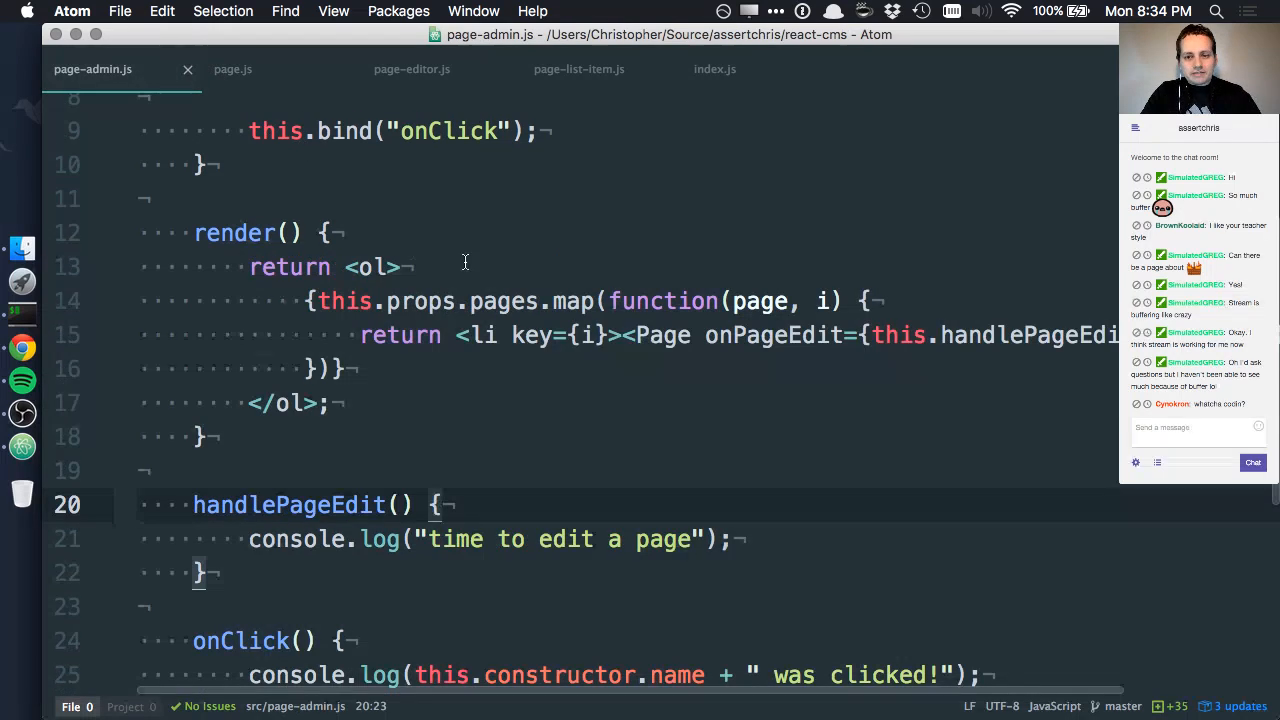
{"action": "left_click", "coordinate": [962, 340]}
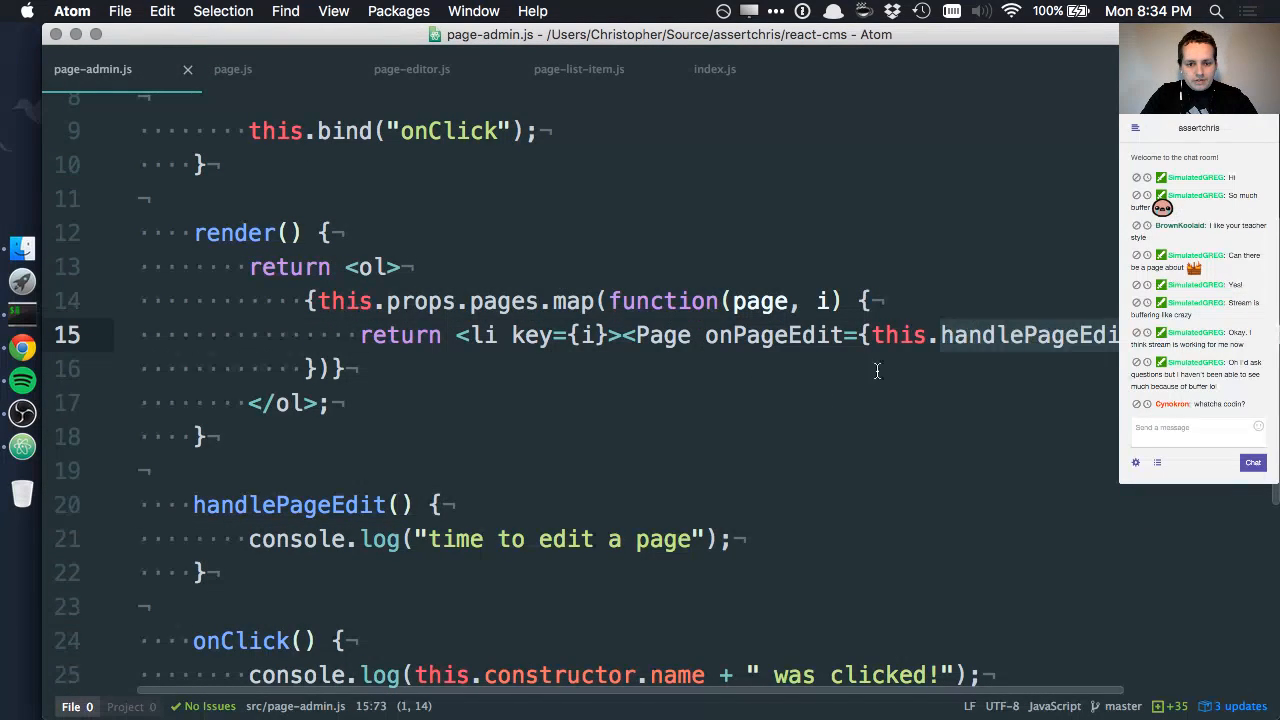
{"action": "double_click", "coordinate": [371, 500]}
{"action": "left_click", "coordinate": [636, 403]}
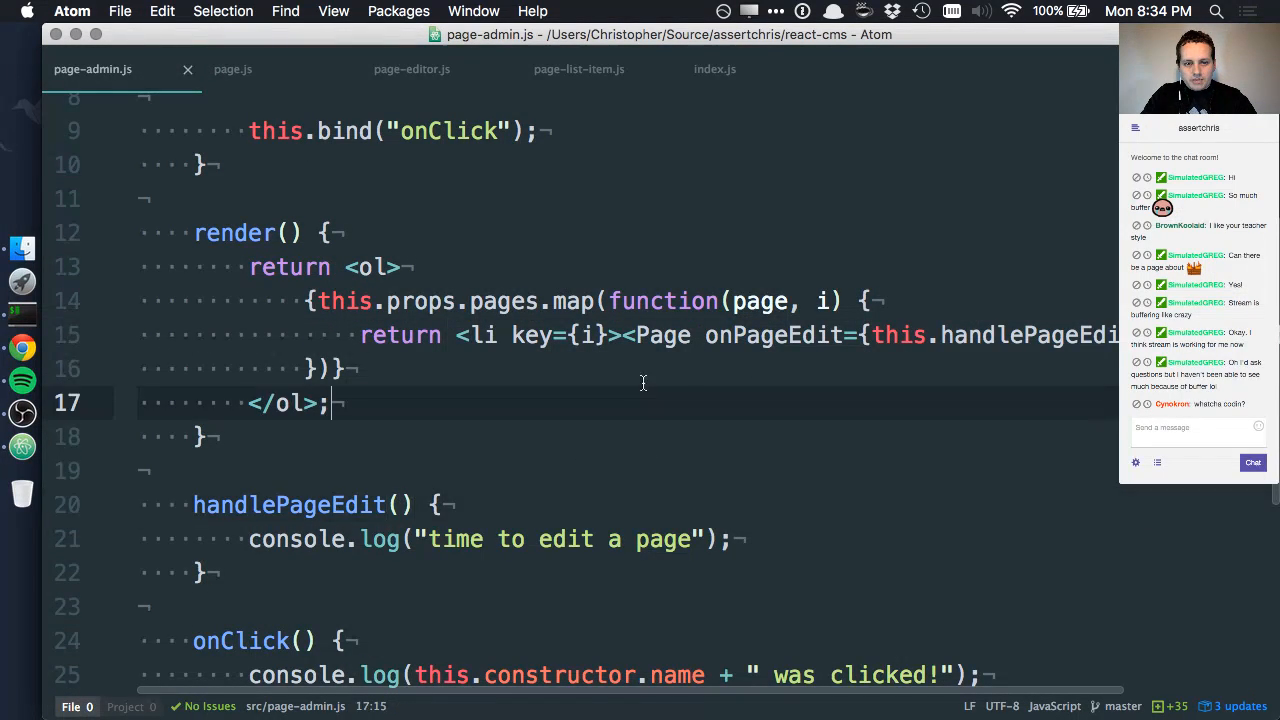
Step: Turn the pages map callback into an arrow function by removing function and adding =>
{"action": "double_click", "coordinate": [700, 300]}
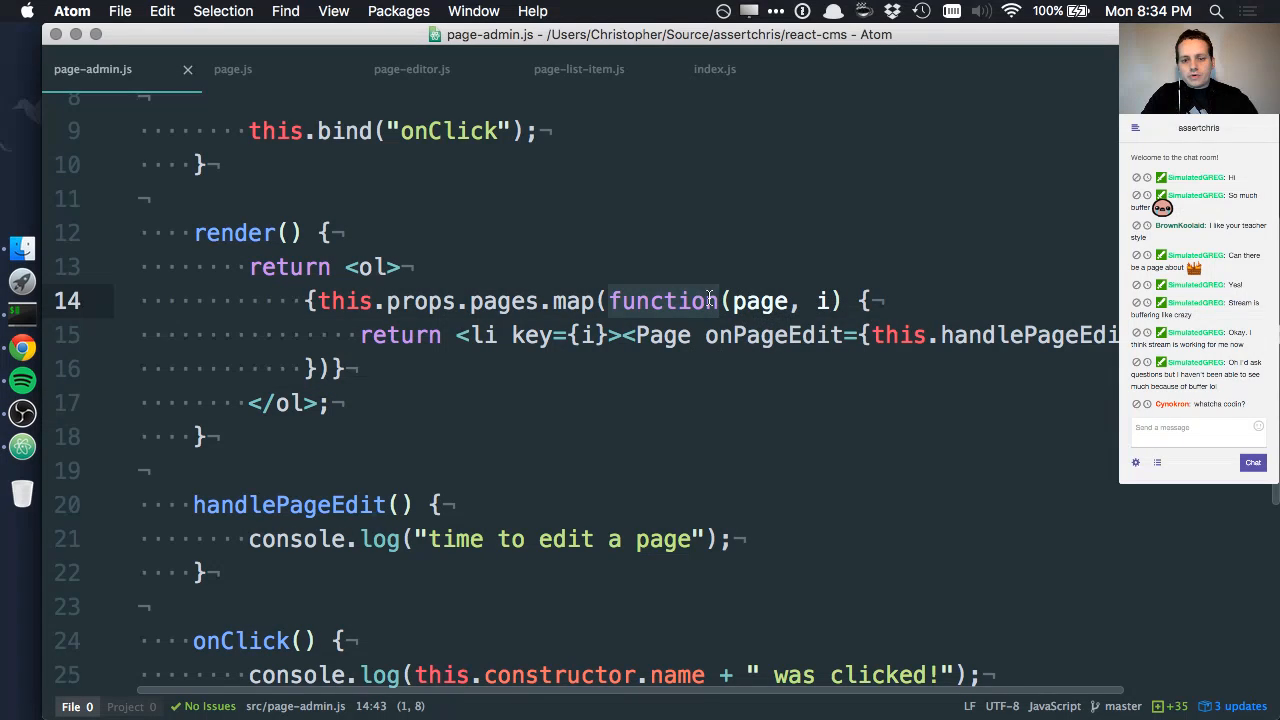
{"action": "key", "text": "BackSpace"}
{"action": "left_click", "coordinate": [730, 300]}
{"action": "type", "text": "=>"}
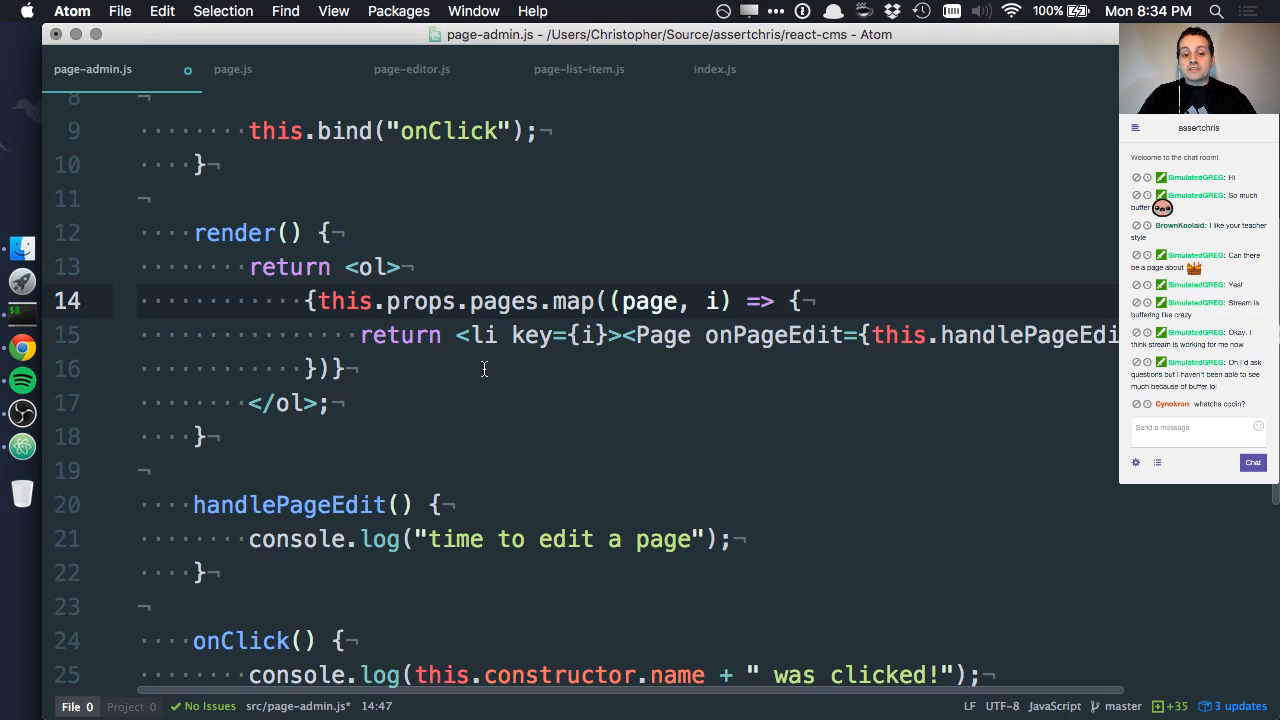
Step: Search the web for 'mdn this' in a new Chrome tab and open the MDN article
{"action": "left_click", "coordinate": [22, 347]}
{"action": "key", "text": "super+t"}
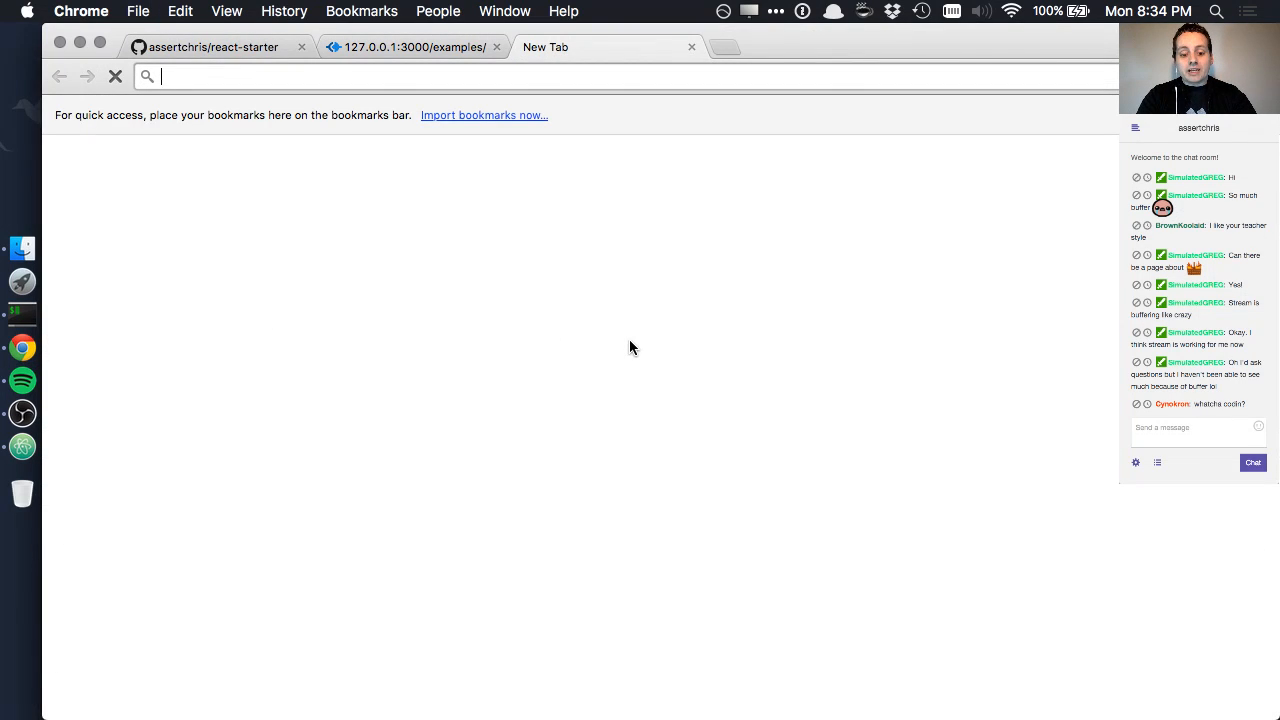
{"action": "type", "text": "mdn thi"}
{"action": "key", "text": "Return"}
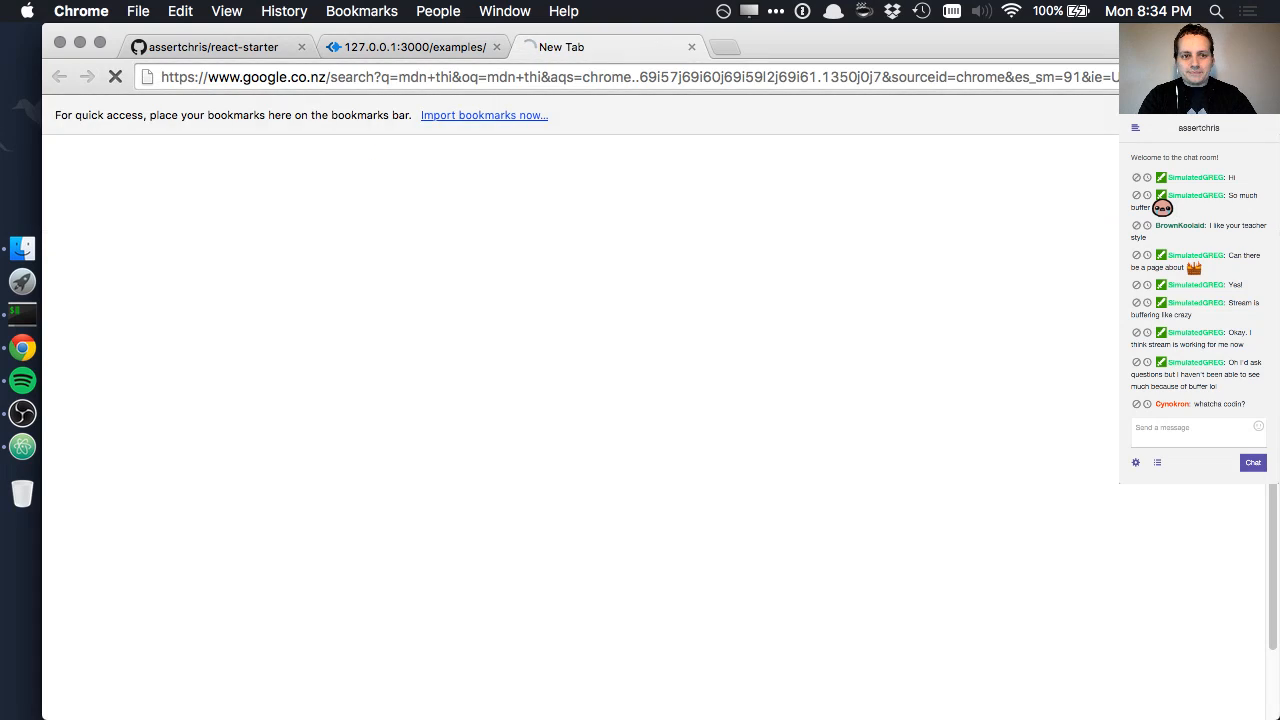
{"action": "key", "text": "super+l"}
{"action": "type", "text": "m"}
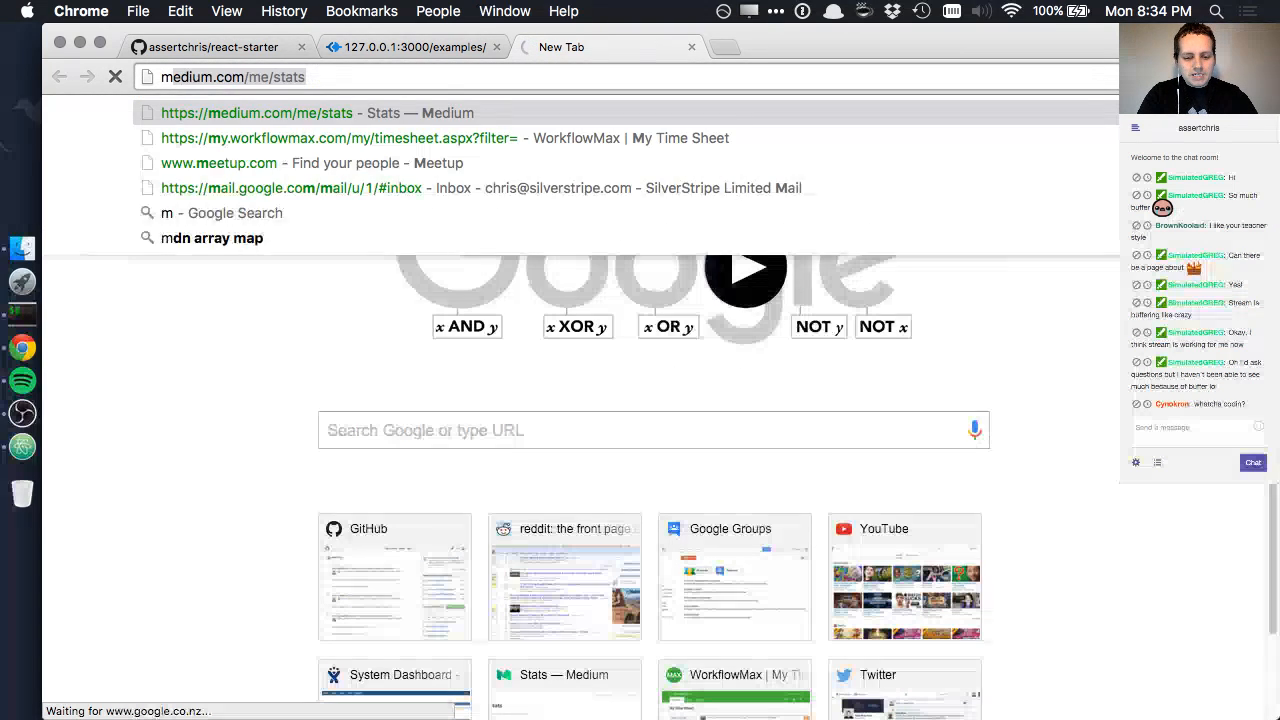
{"action": "type", "text": "dn this"}
{"action": "key", "text": "Return"}
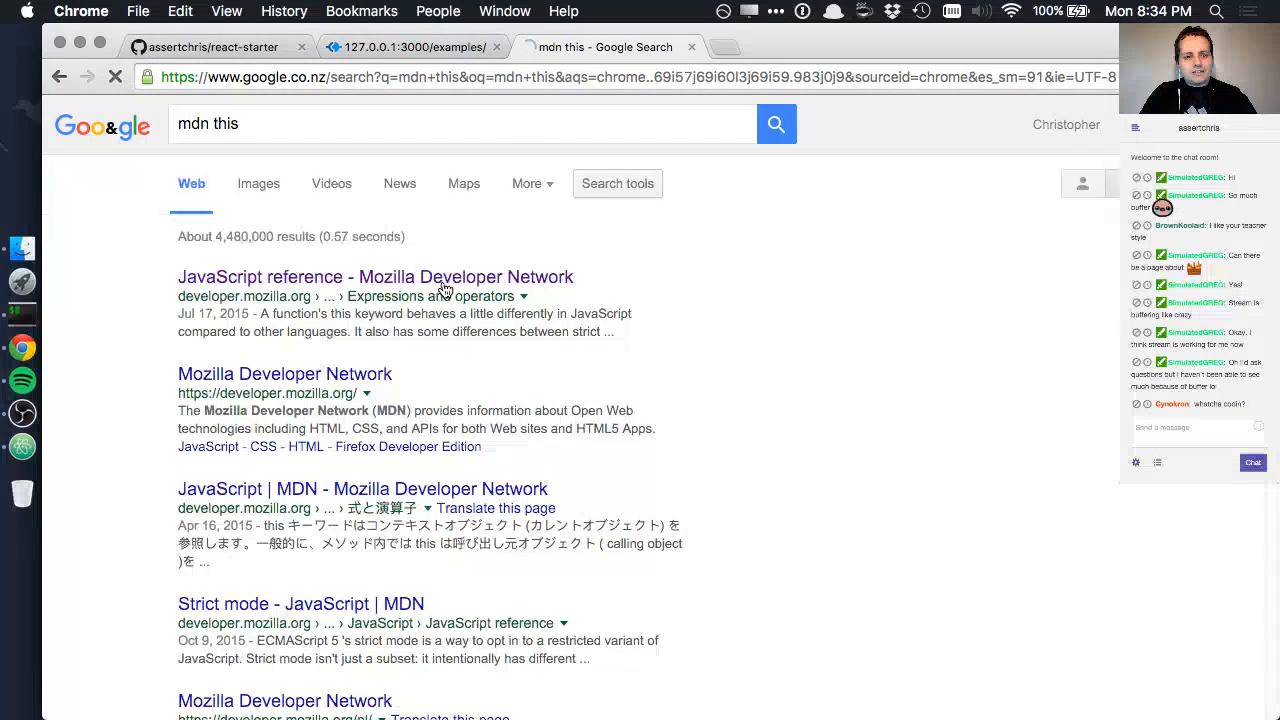
{"action": "left_click", "coordinate": [365, 279]}
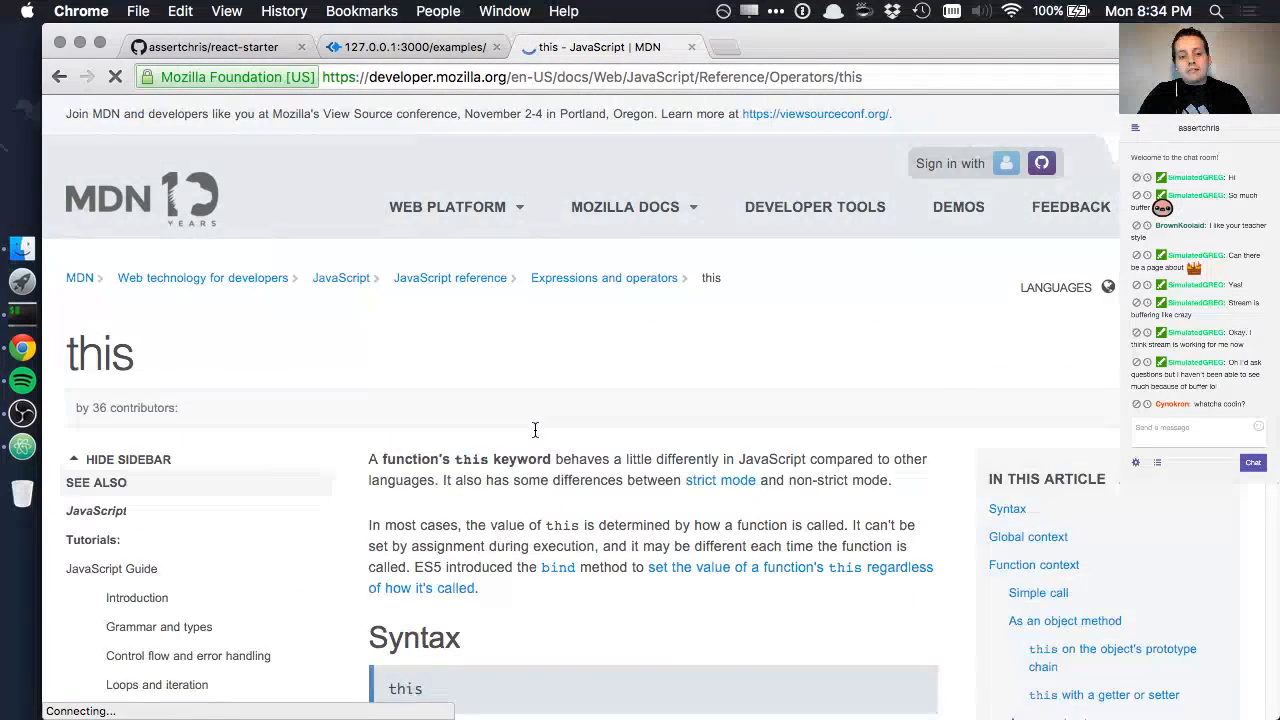
{"action": "scroll", "coordinate": [534, 428], "scroll_direction": "down", "scroll_amount": 5}
{"action": "scroll", "coordinate": [531, 428], "scroll_direction": "up", "scroll_amount": 5}
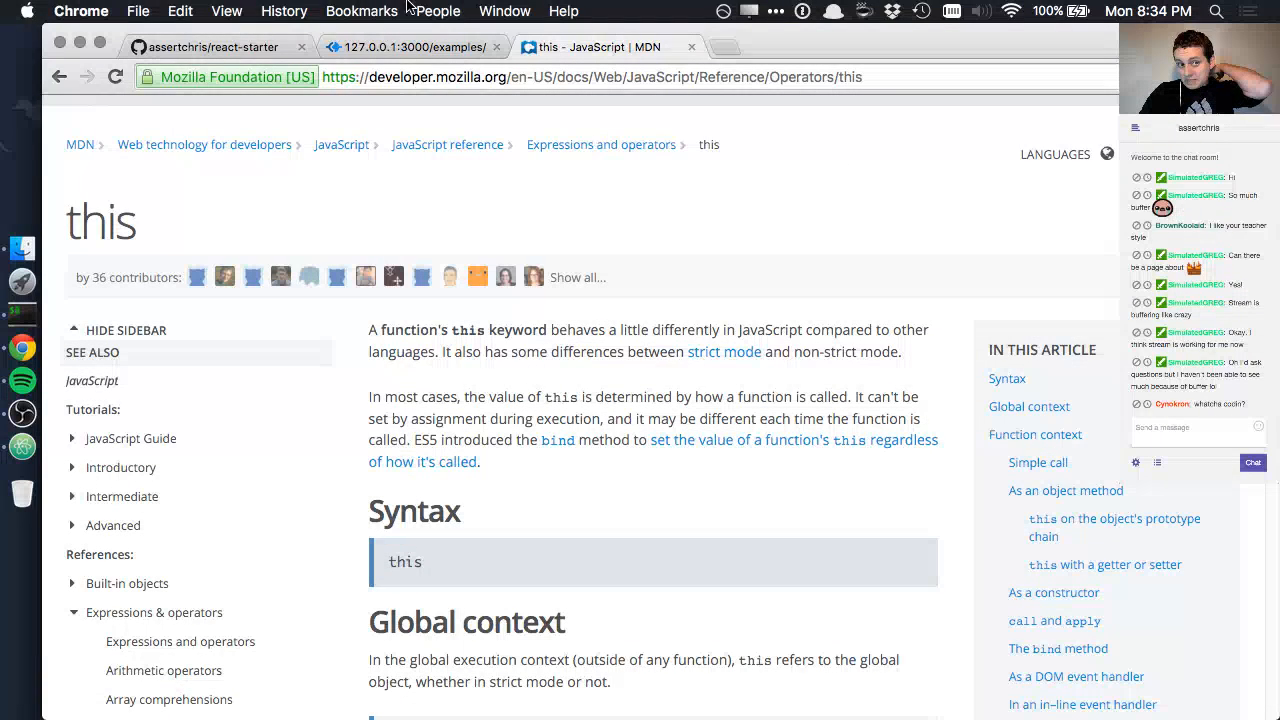
Step: In page-admin.js, undo/redo the arrow-function change and highlight its => and this keywords
{"action": "left_click", "coordinate": [22, 447]}
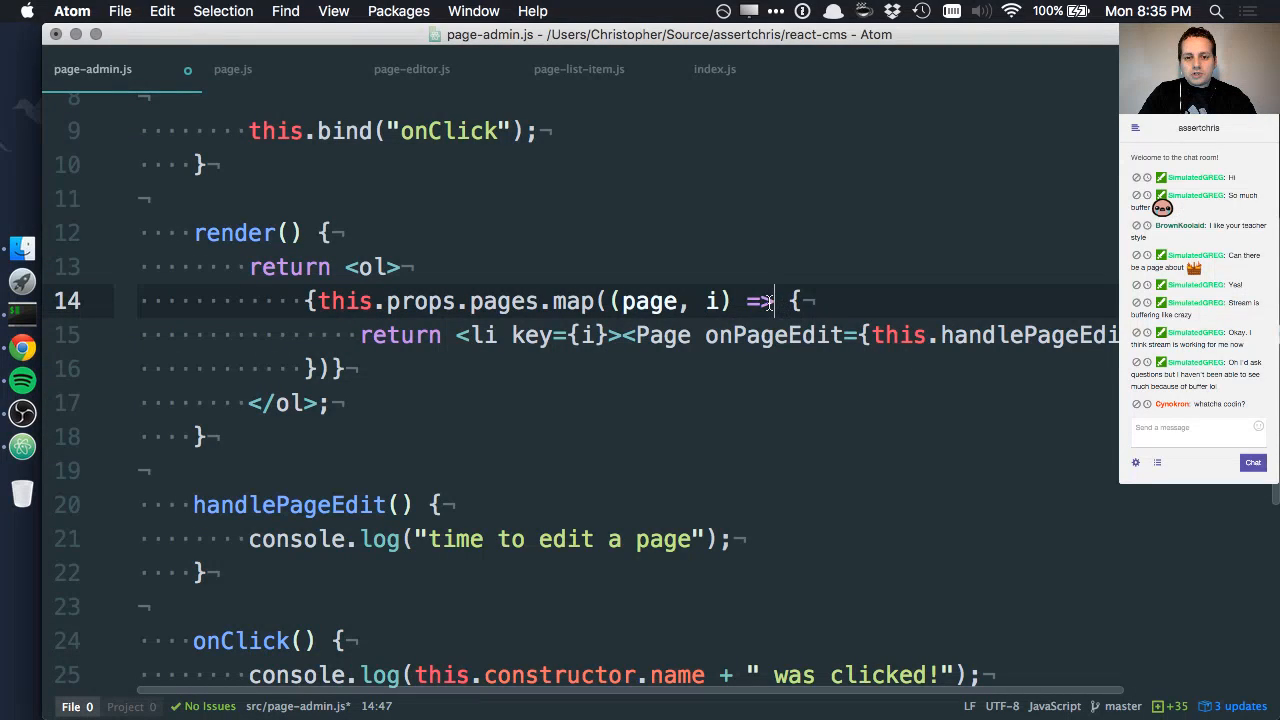
{"action": "key", "text": "super+z"}
{"action": "key", "text": "super+z"}
{"action": "key", "text": "super+shift+z"}
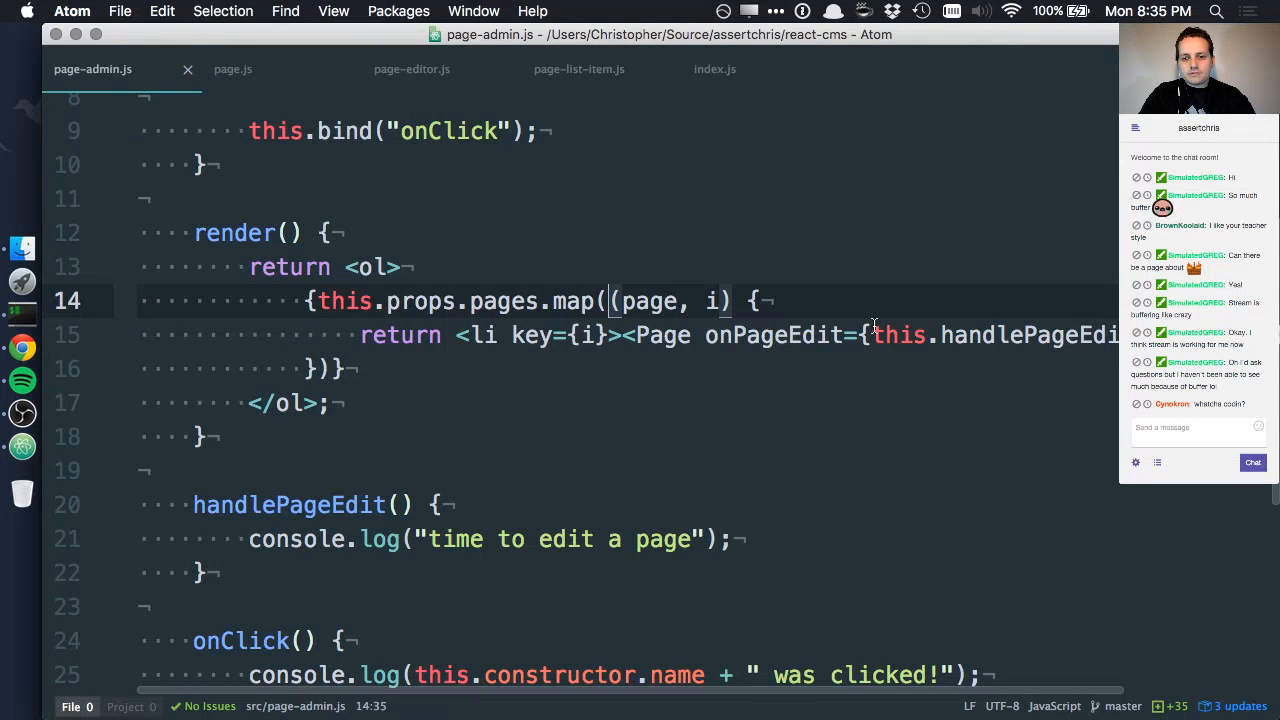
{"action": "key", "text": "super+shift+z"}
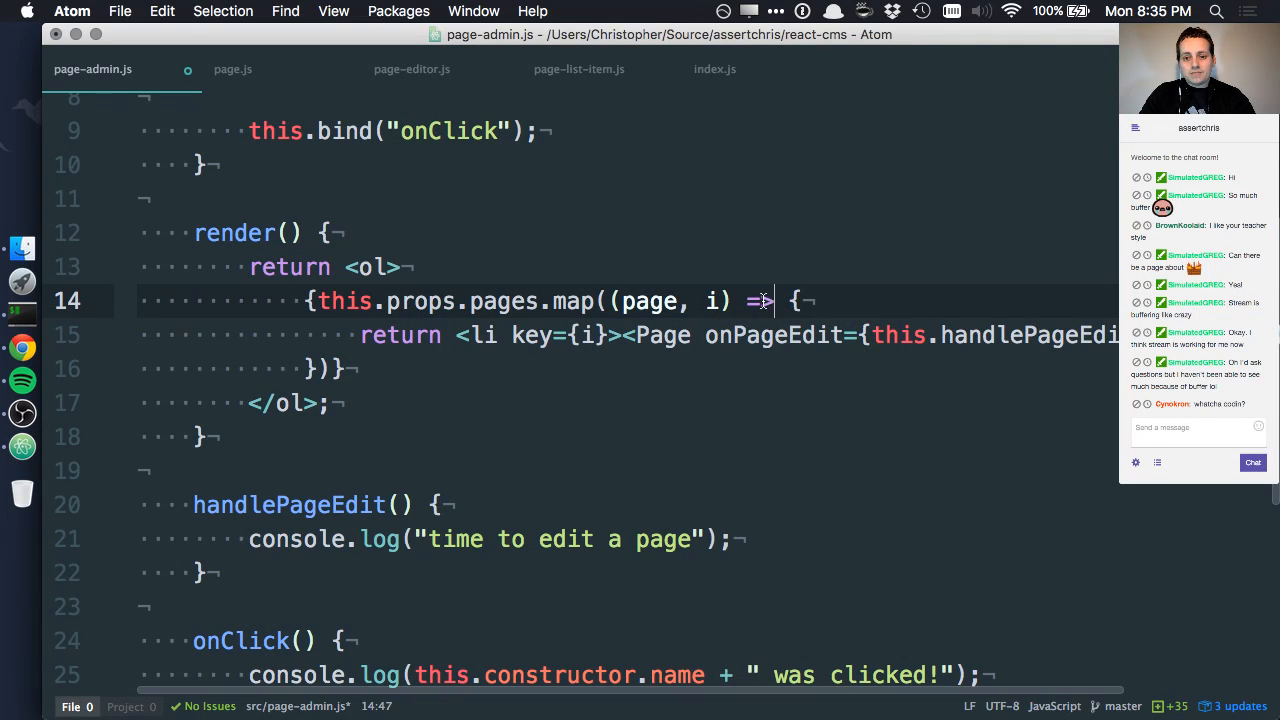
{"action": "left_click_drag", "start_coordinate": [775, 300], "coordinate": [748, 300]}
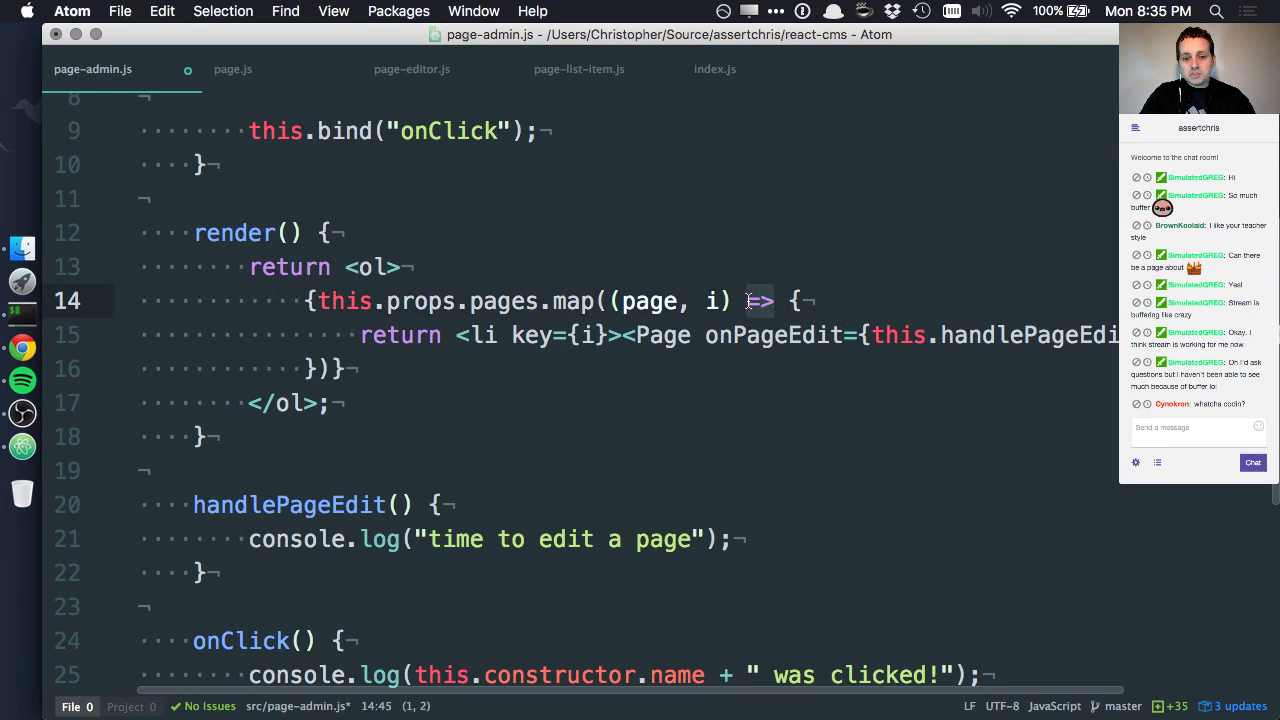
{"action": "double_click", "coordinate": [889, 335]}
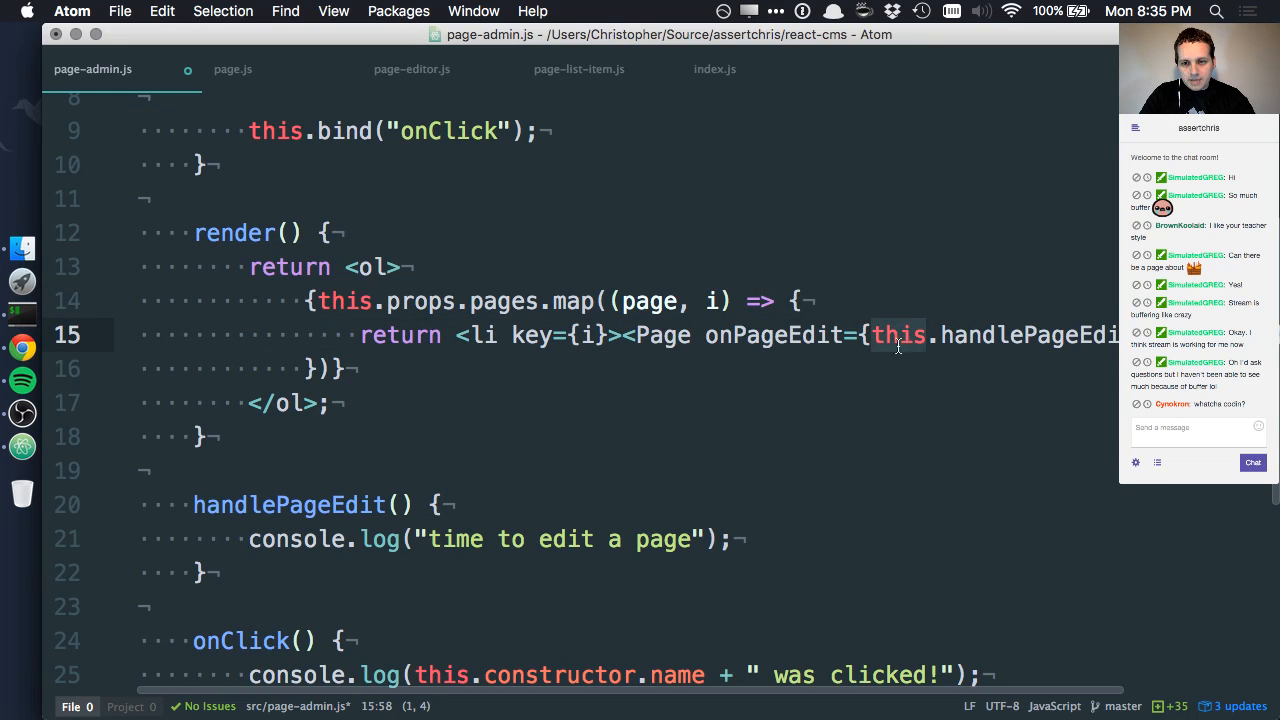
{"action": "double_click", "coordinate": [345, 301]}
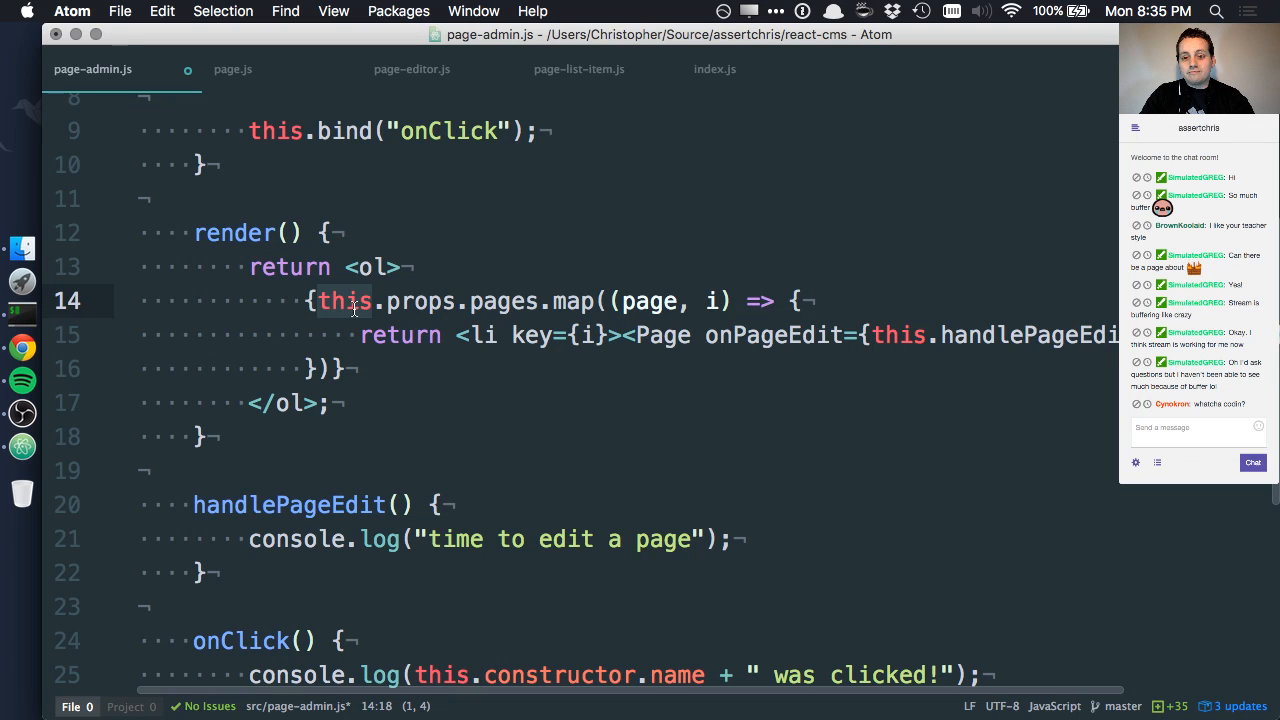
{"action": "left_click", "coordinate": [634, 370]}
{"action": "key", "text": "super+Tab"}
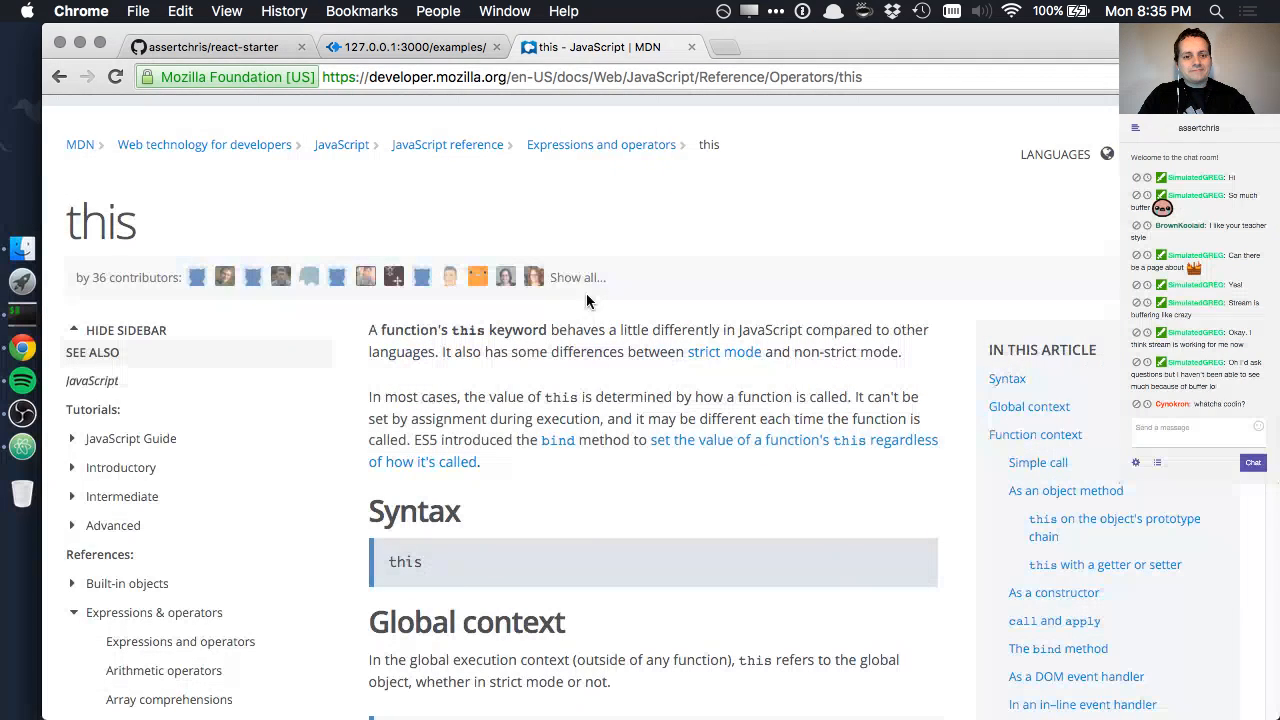
Step: Reload the local examples page and try the first items' edit links
{"action": "left_click", "coordinate": [415, 47]}
{"action": "key", "text": "super+r"}
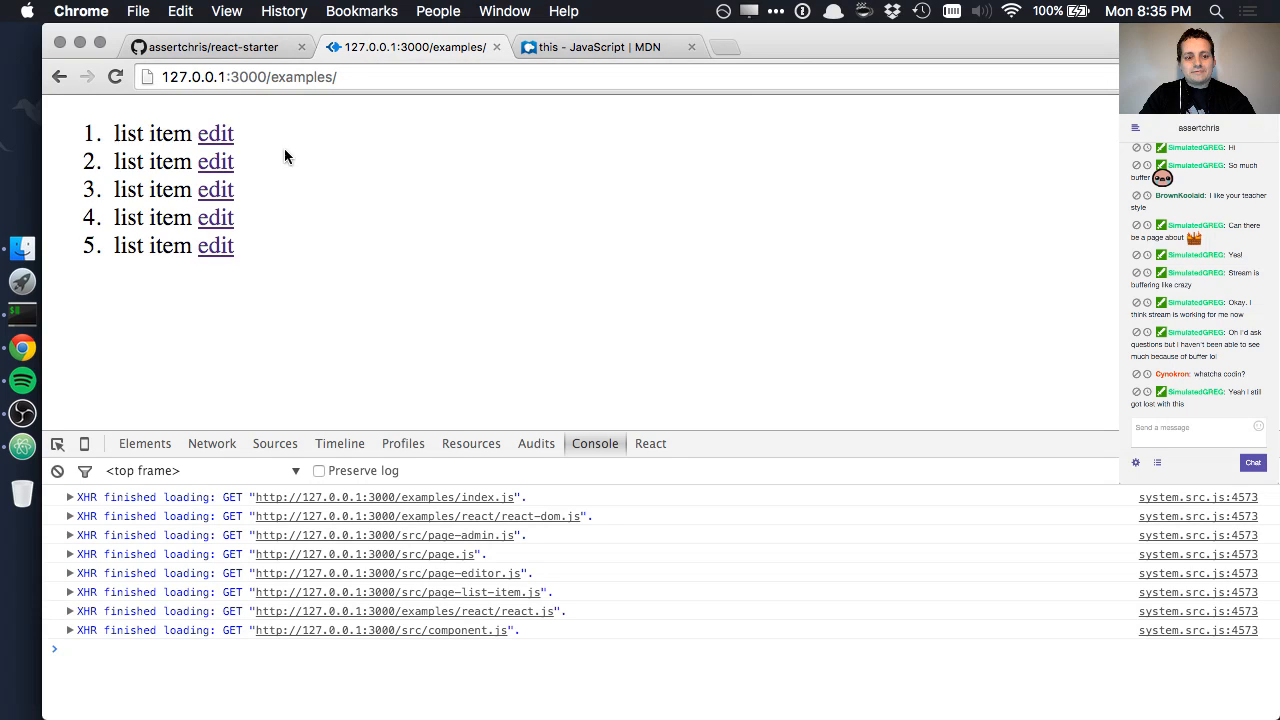
{"action": "left_click", "coordinate": [222, 140]}
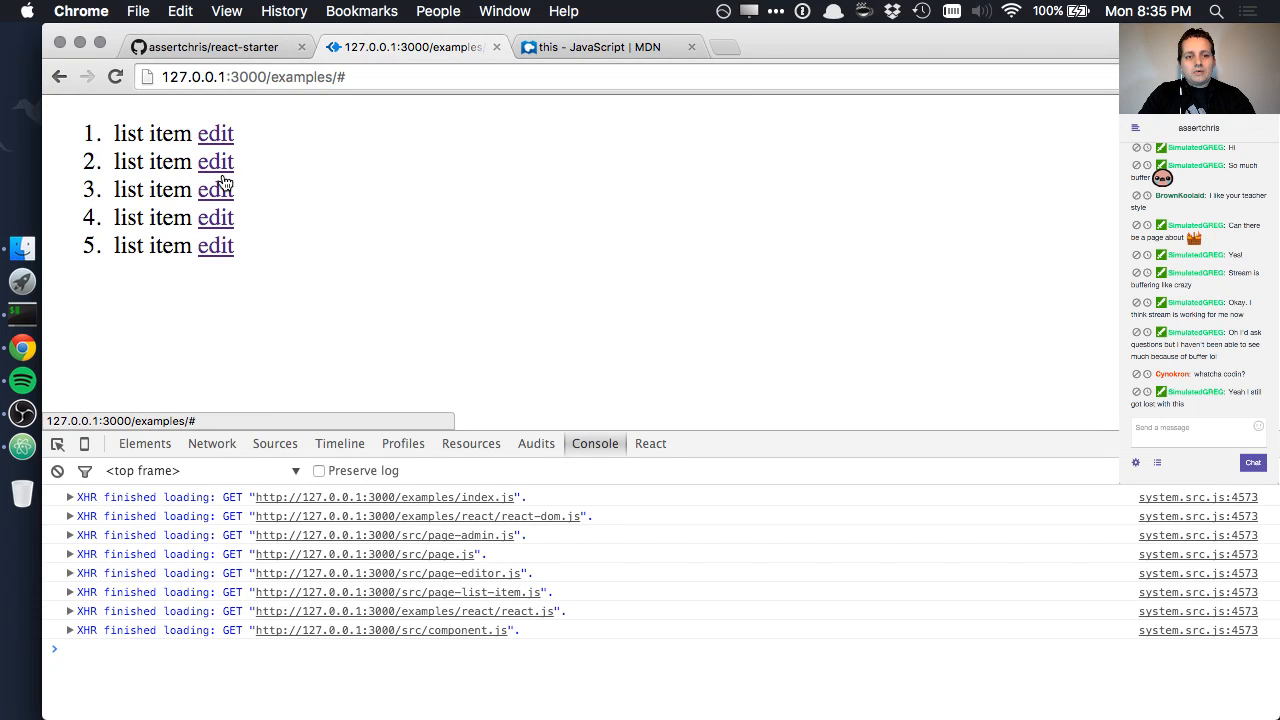
{"action": "left_click", "coordinate": [216, 218]}
{"action": "left_click", "coordinate": [224, 131]}
Step: Try the fourth item's edit link, then return to page-admin.js in Atom
{"action": "left_click", "coordinate": [216, 246]}
{"action": "left_click", "coordinate": [216, 218]}
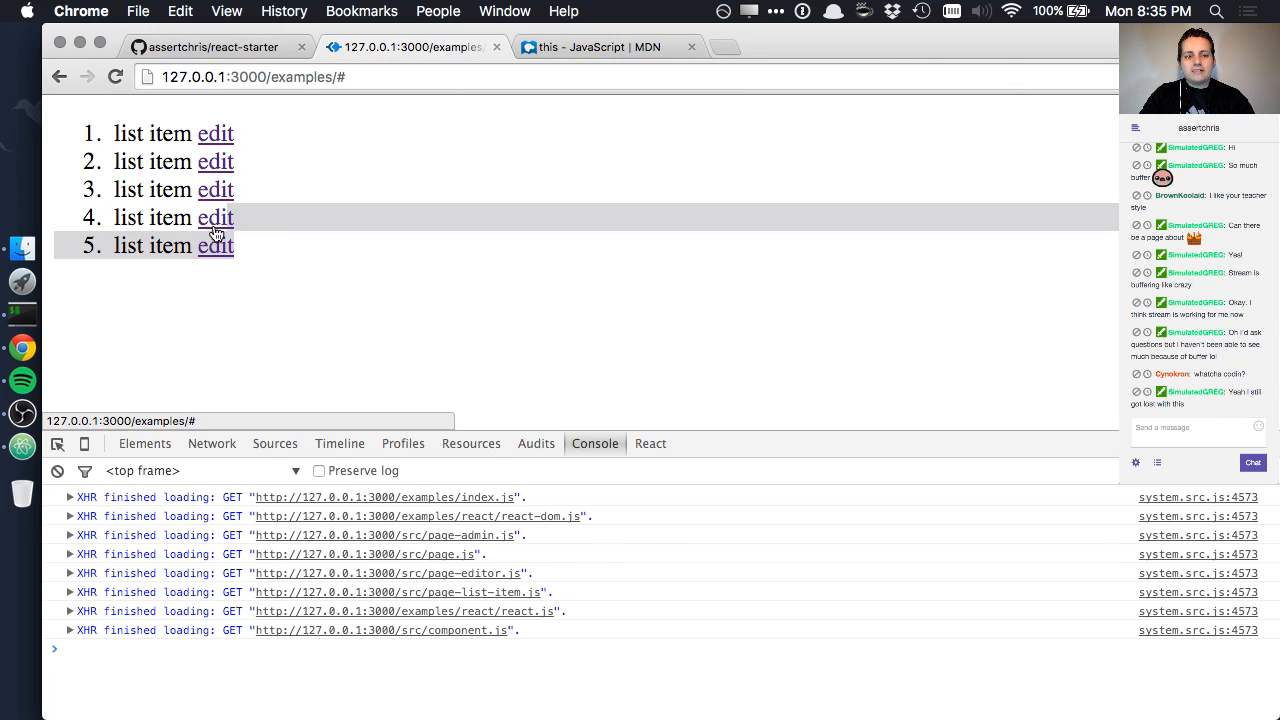
{"action": "left_click", "coordinate": [333, 78]}
{"action": "key", "text": "super+Tab"}
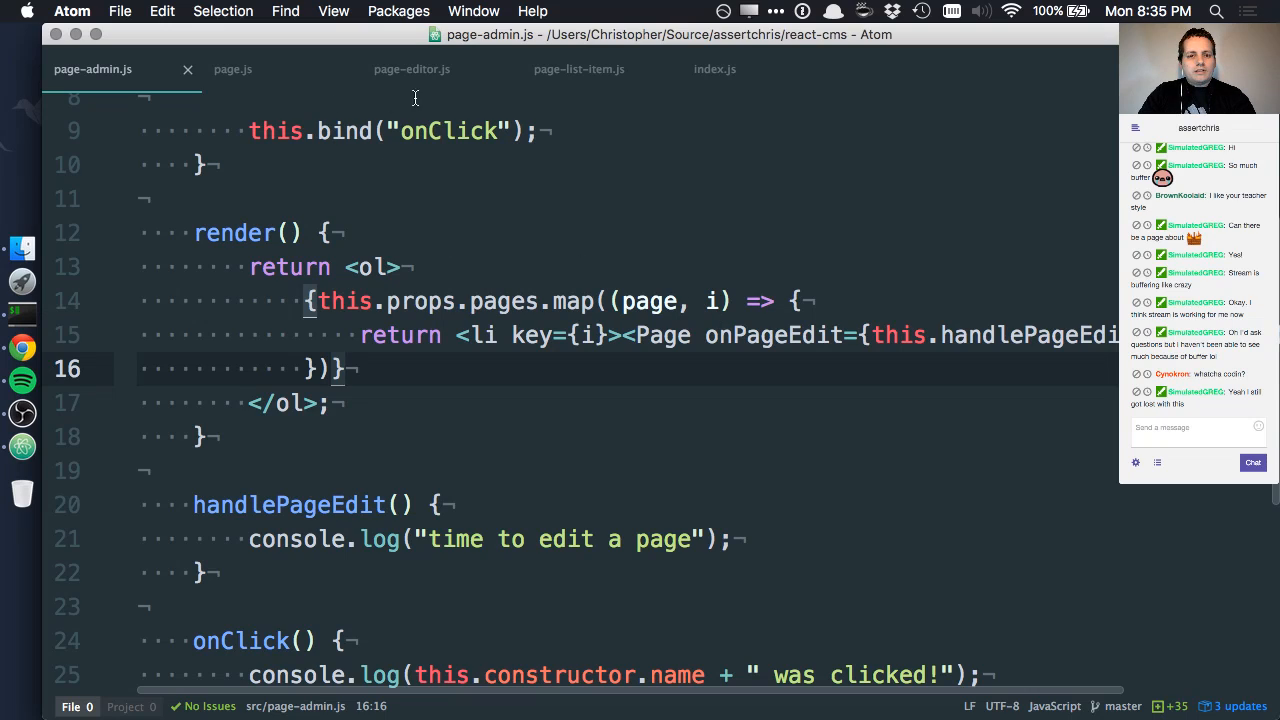
Step: Fix onPagEdit to onPageEdit in page-list-item.js, save, and reload the examples page
{"action": "left_click", "coordinate": [596, 69]}
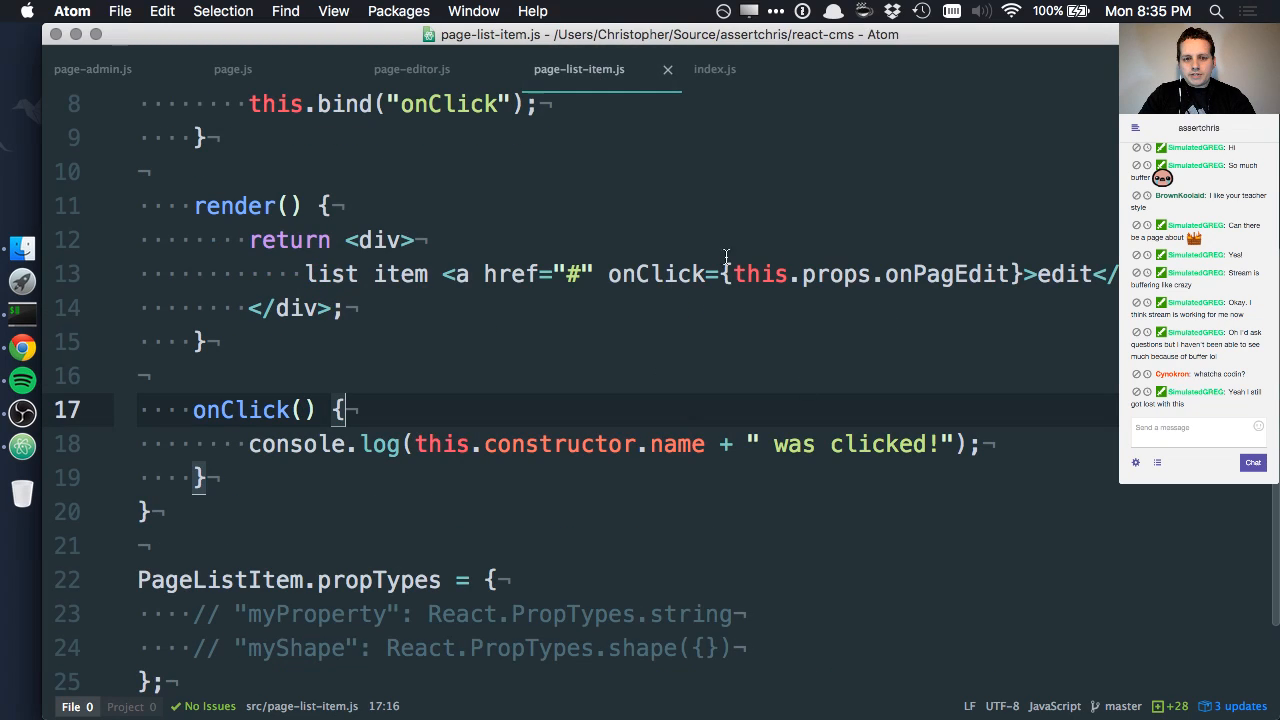
{"action": "left_click_drag", "start_coordinate": [623, 274], "coordinate": [970, 274]}
{"action": "left_click", "coordinate": [970, 274]}
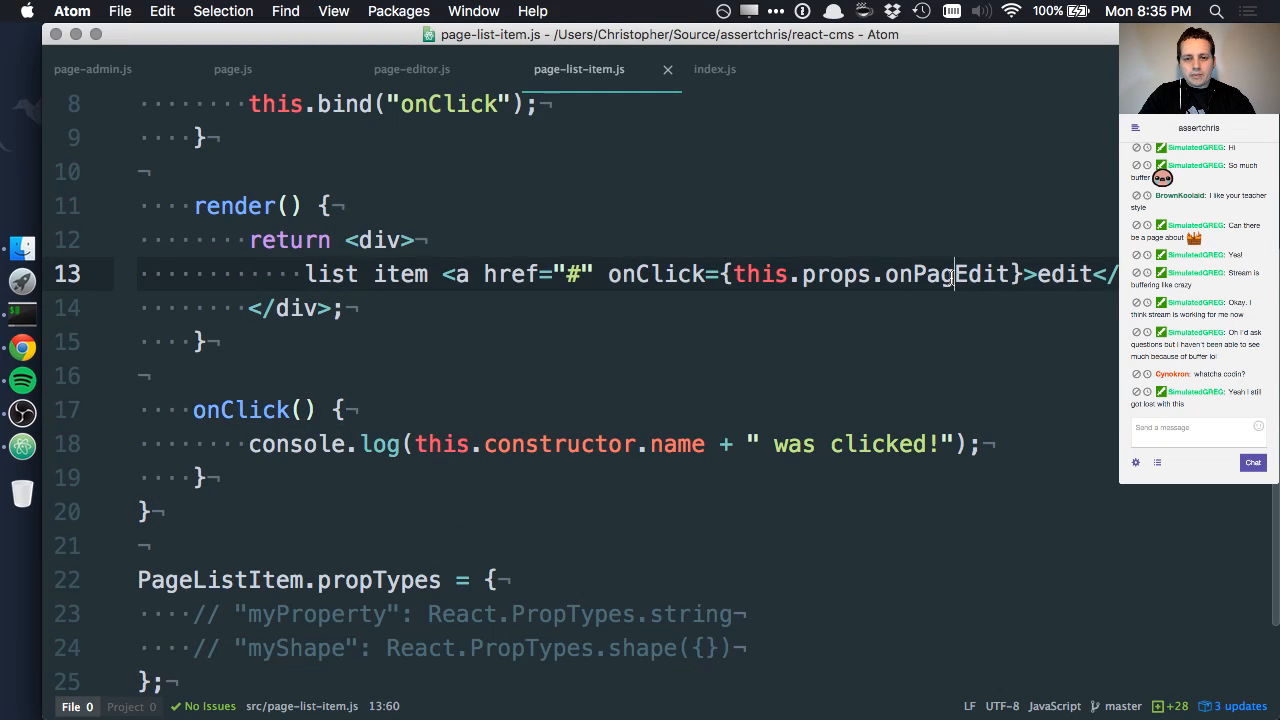
{"action": "type", "text": "e"}
{"action": "left_click", "coordinate": [937, 358]}
{"action": "key", "text": "super+s"}
{"action": "key", "text": "super+Tab"}
{"action": "key", "text": "super+r"}
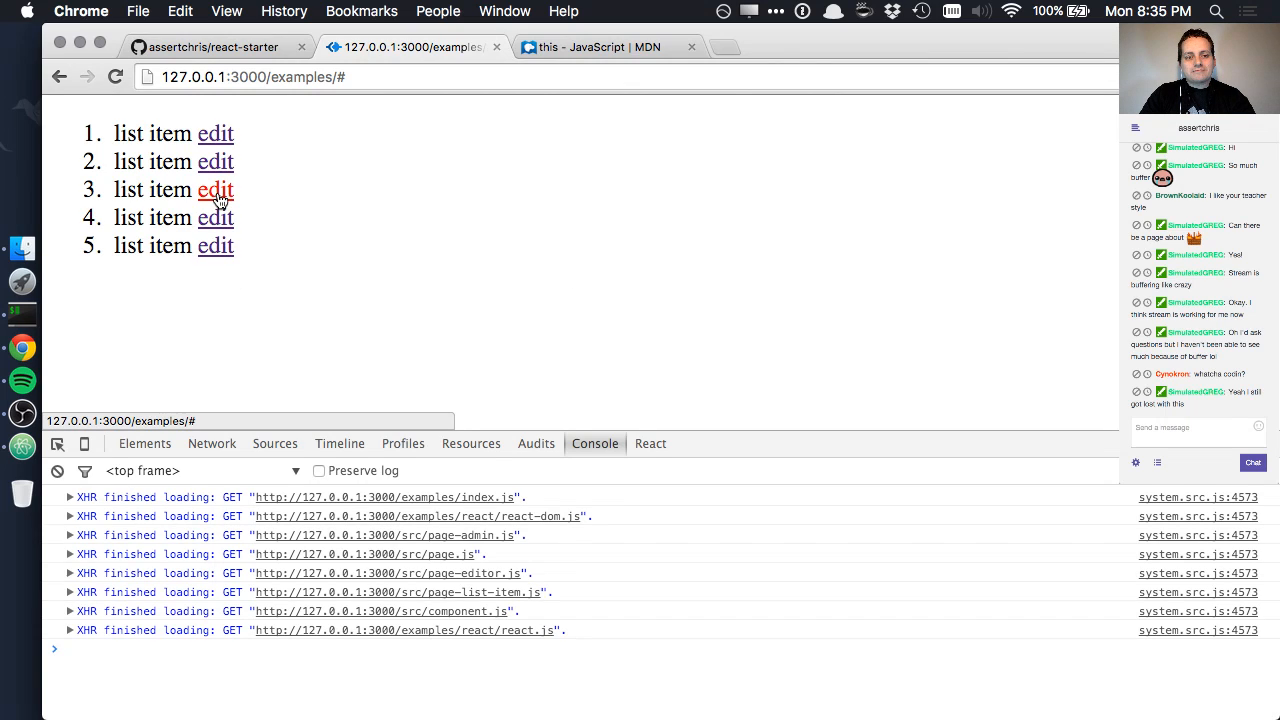
Step: Test edit links after the fix and enlarge the developer tools console text
{"action": "left_click", "coordinate": [215, 189]}
{"action": "left_click", "coordinate": [216, 246]}
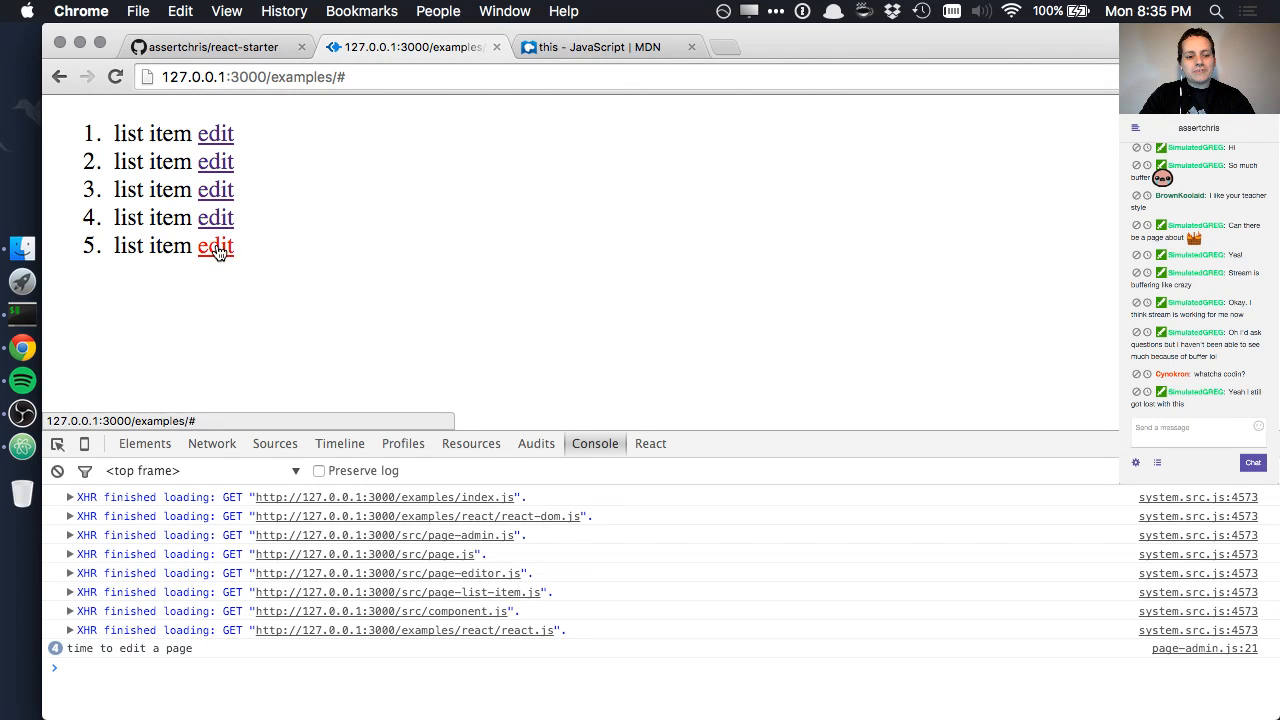
{"action": "left_click", "coordinate": [232, 682]}
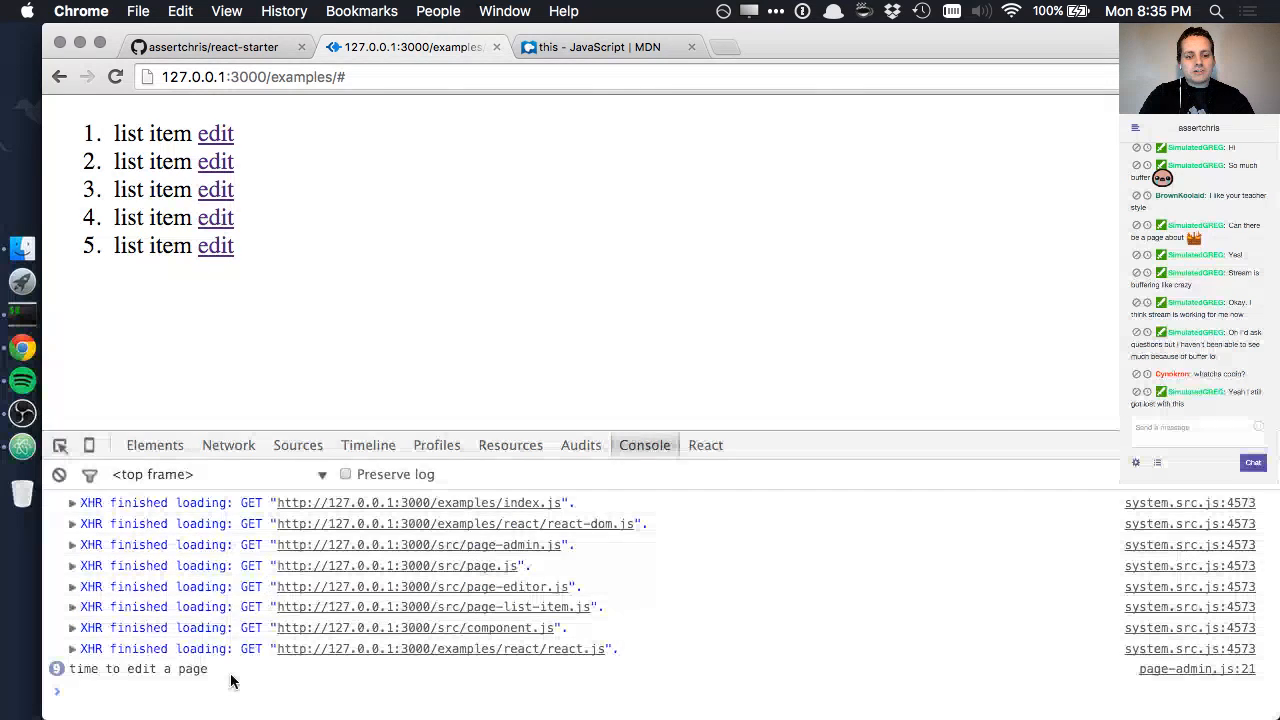
{"action": "key", "text": "super+plus"}
Step: Click more edit links so 'time to edit a page' logs repeatedly in the console
{"action": "left_click", "coordinate": [215, 161]}
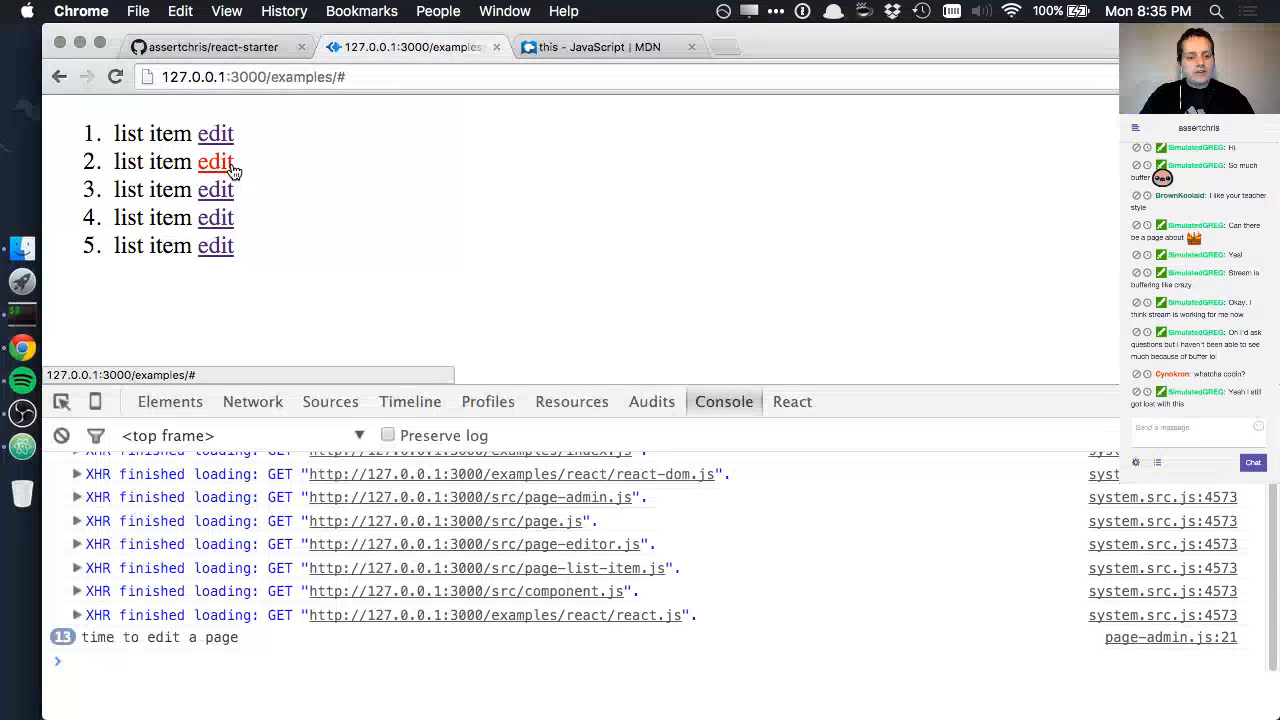
{"action": "left_click", "coordinate": [215, 133]}
{"action": "left_click", "coordinate": [215, 133]}
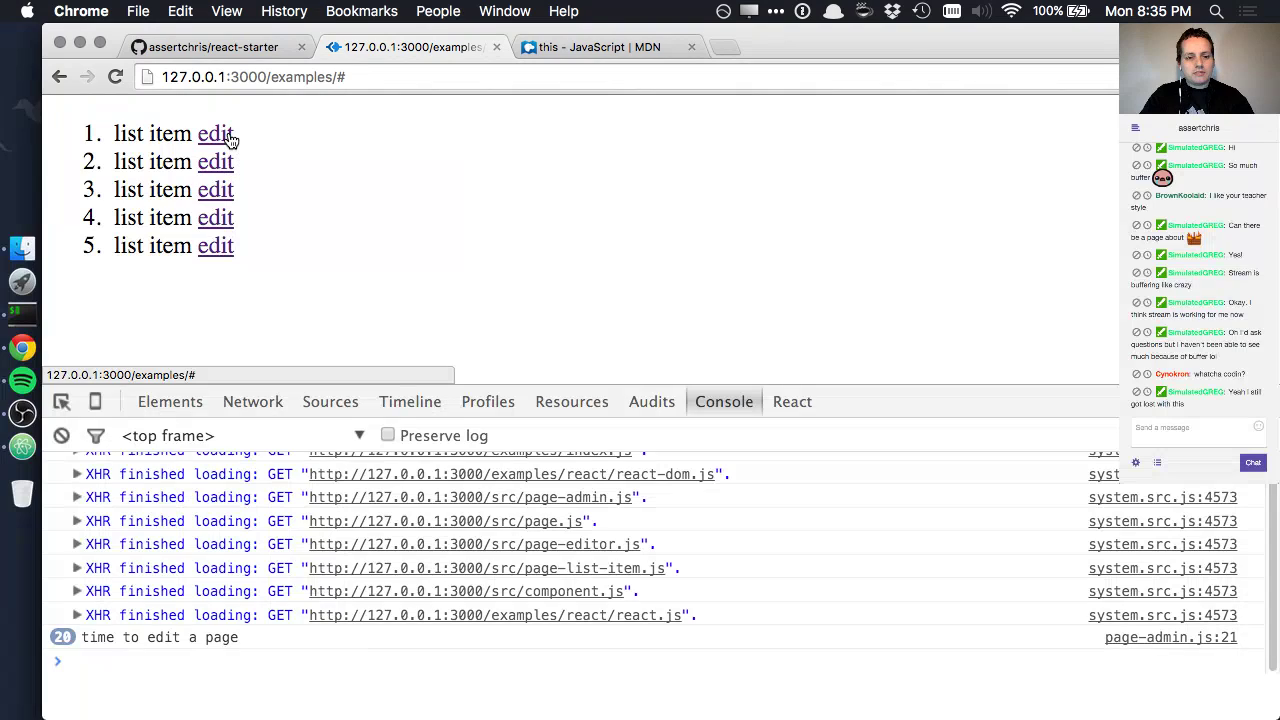
{"action": "left_click", "coordinate": [215, 217]}
Step: In page-admin.js, put the Page element and the closing li each on their own line
{"action": "key", "text": "super+Tab"}
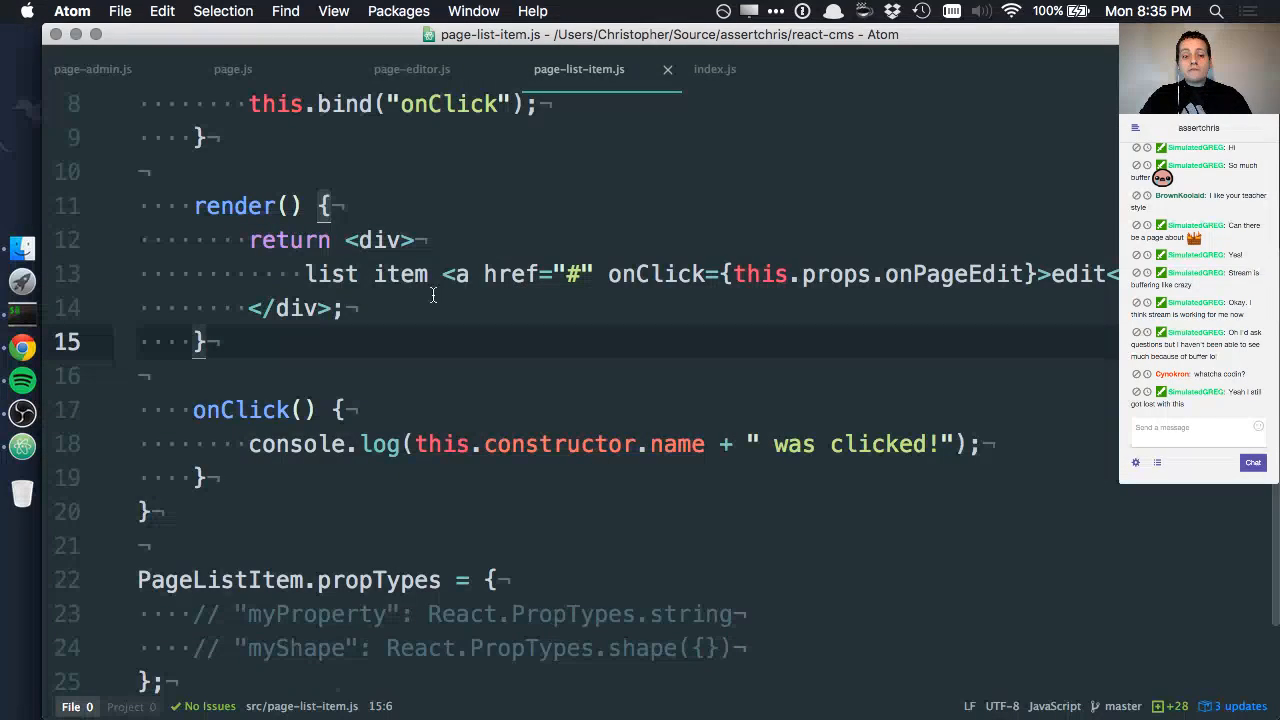
{"action": "left_click", "coordinate": [265, 69]}
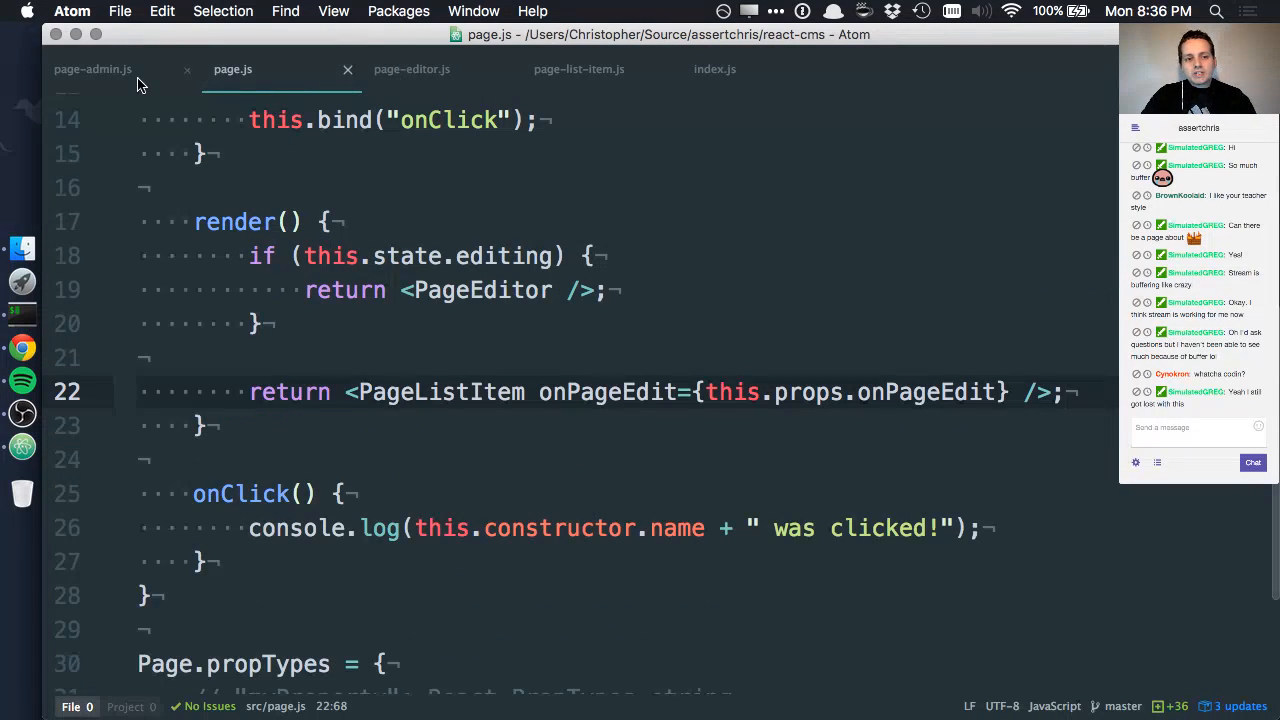
{"action": "left_click", "coordinate": [93, 69]}
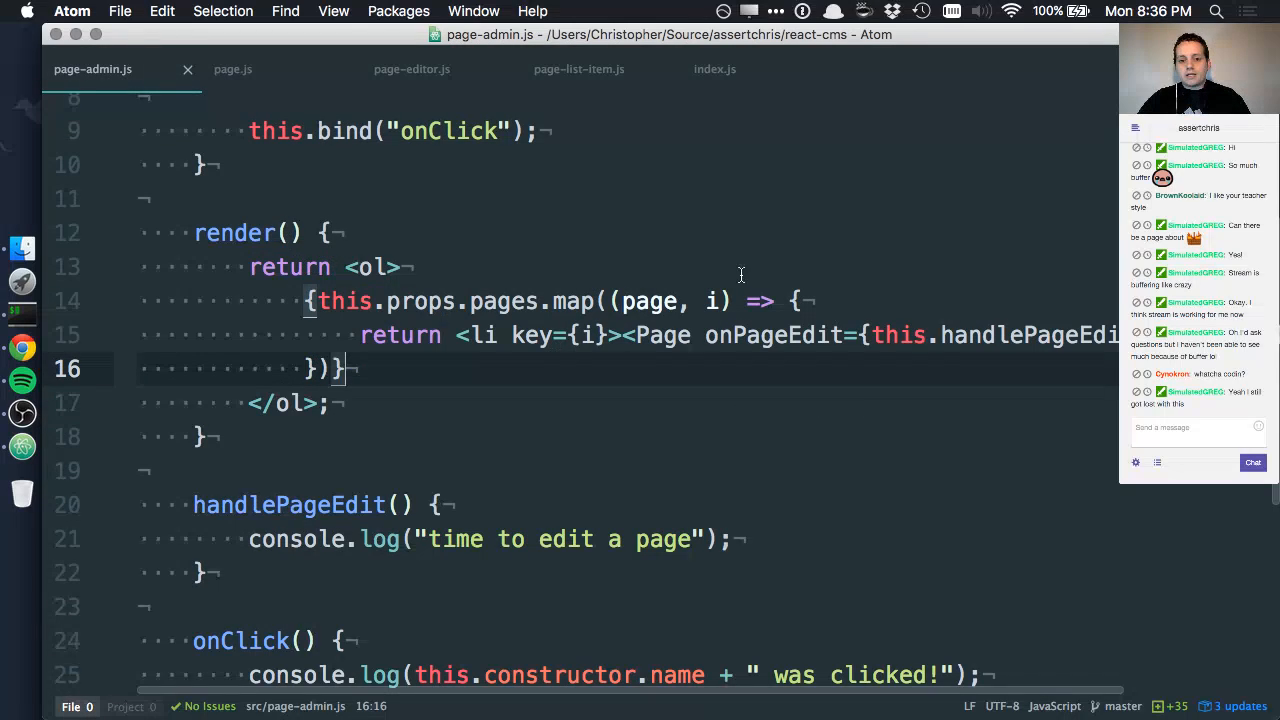
{"action": "left_click", "coordinate": [622, 335]}
{"action": "key", "text": "Return"}
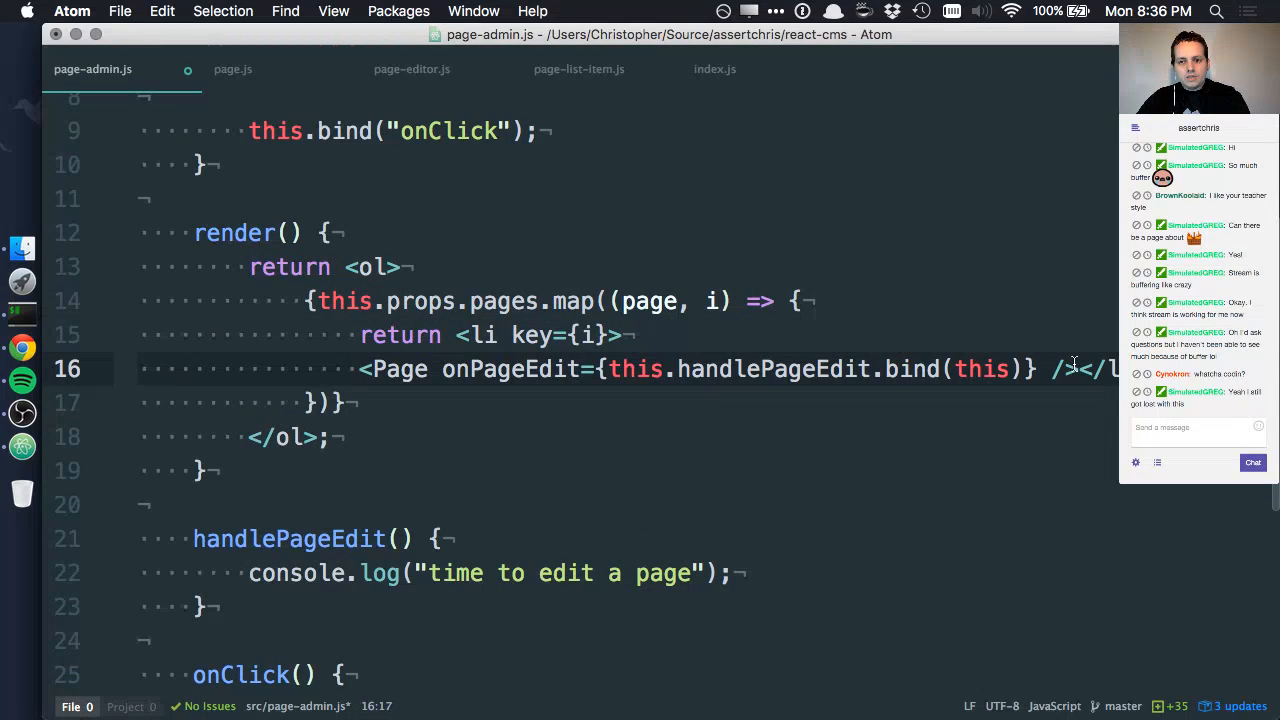
{"action": "left_click", "coordinate": [1073, 369]}
{"action": "key", "text": "Return"}
Step: Indent the Page element, save page-admin.js, and select the handlePageEdit method
{"action": "left_click", "coordinate": [358, 369]}
{"action": "key", "text": "Tab"}
{"action": "left_click", "coordinate": [580, 408]}
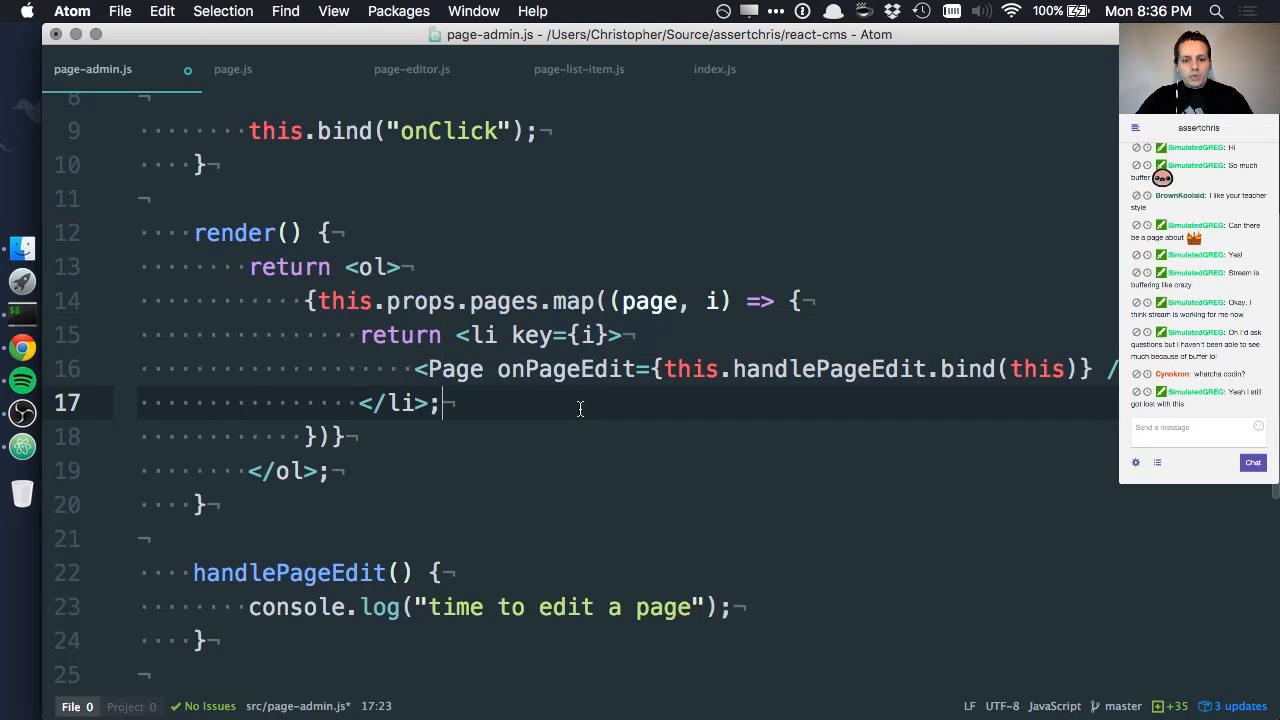
{"action": "key", "text": "super+s"}
{"action": "scroll", "coordinate": [580, 408], "scroll_direction": "down", "scroll_amount": 3}
{"action": "left_click", "coordinate": [543, 471]}
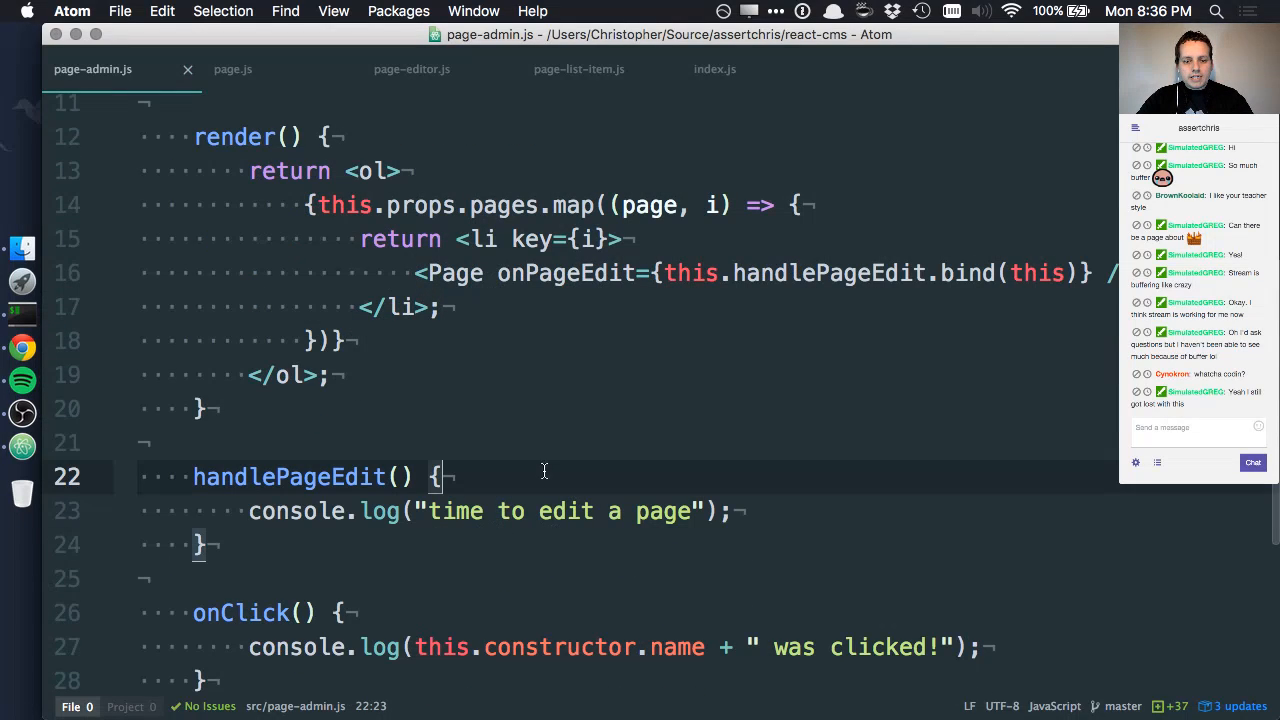
{"action": "left_click_drag", "start_coordinate": [193, 476], "coordinate": [285, 542]}
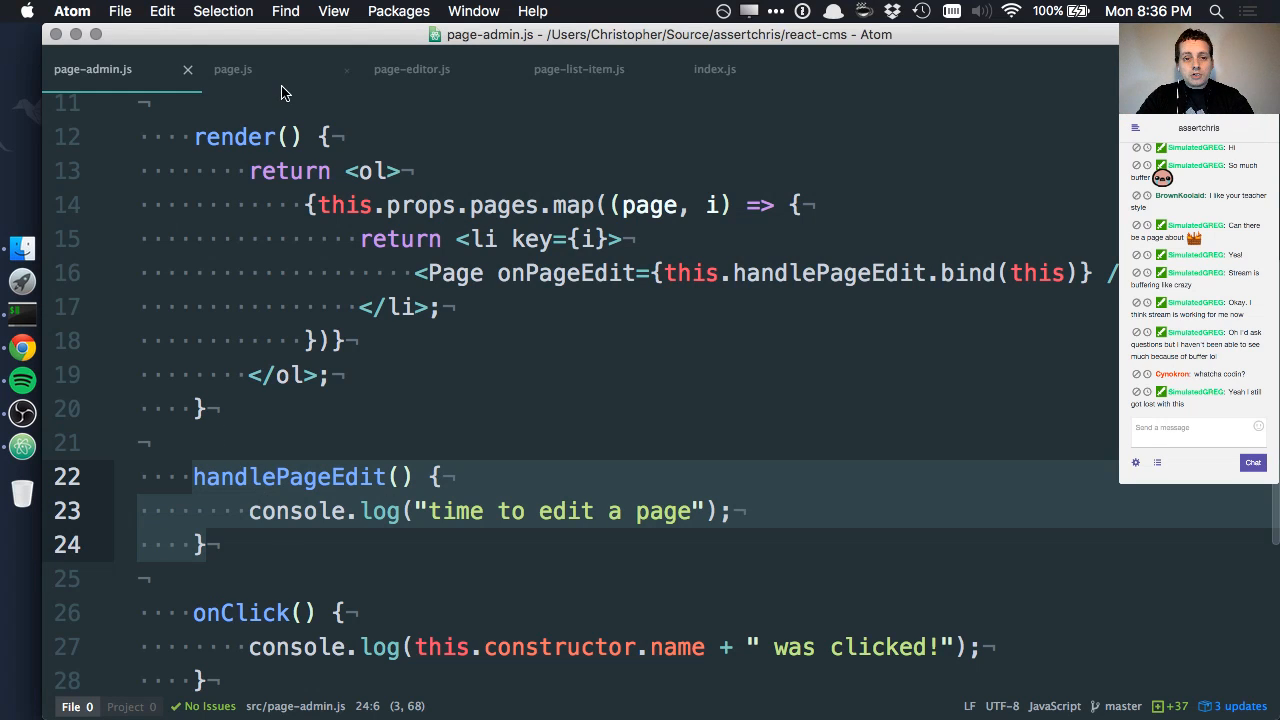
Step: In page.js, drop the this.state block and move PageListItem's isEditing and onPageEdit attributes onto separate lines
{"action": "left_click", "coordinate": [233, 69]}
{"action": "scroll", "coordinate": [400, 300], "scroll_direction": "up", "scroll_amount": 3}
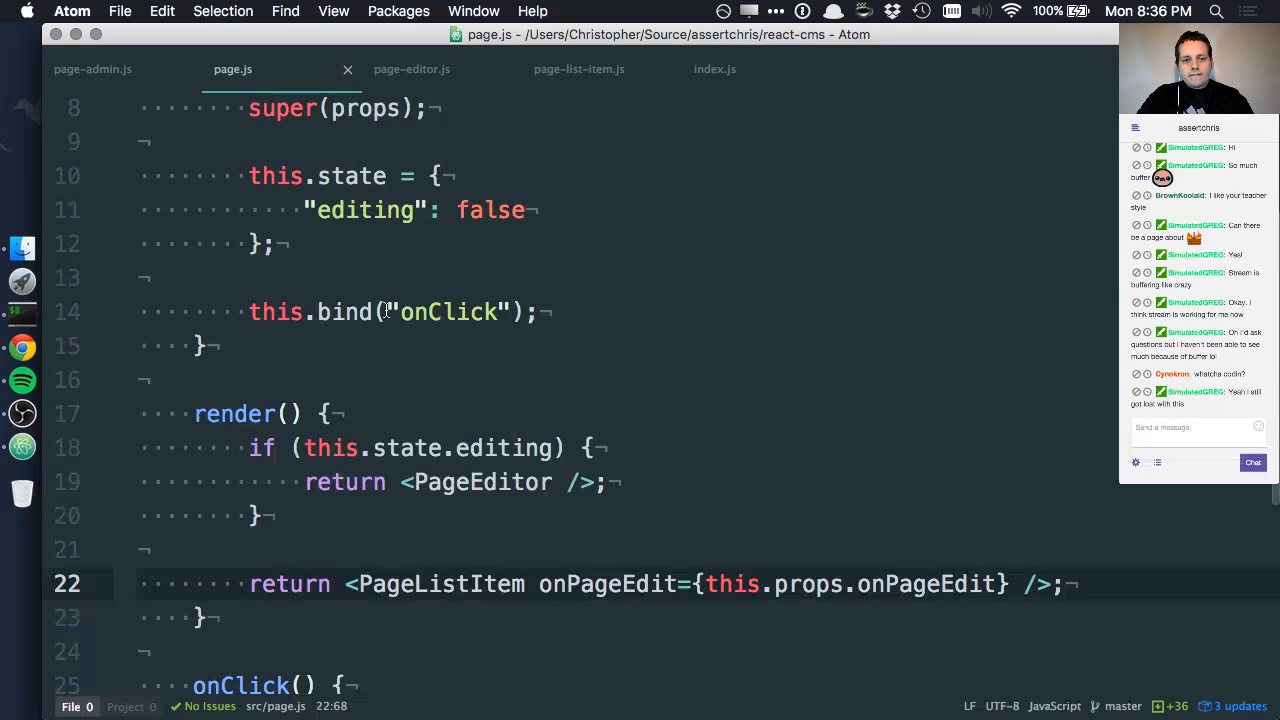
{"action": "scroll", "coordinate": [387, 311], "scroll_direction": "up", "scroll_amount": 3}
{"action": "left_click_drag", "start_coordinate": [290, 340], "coordinate": [540, 195]}
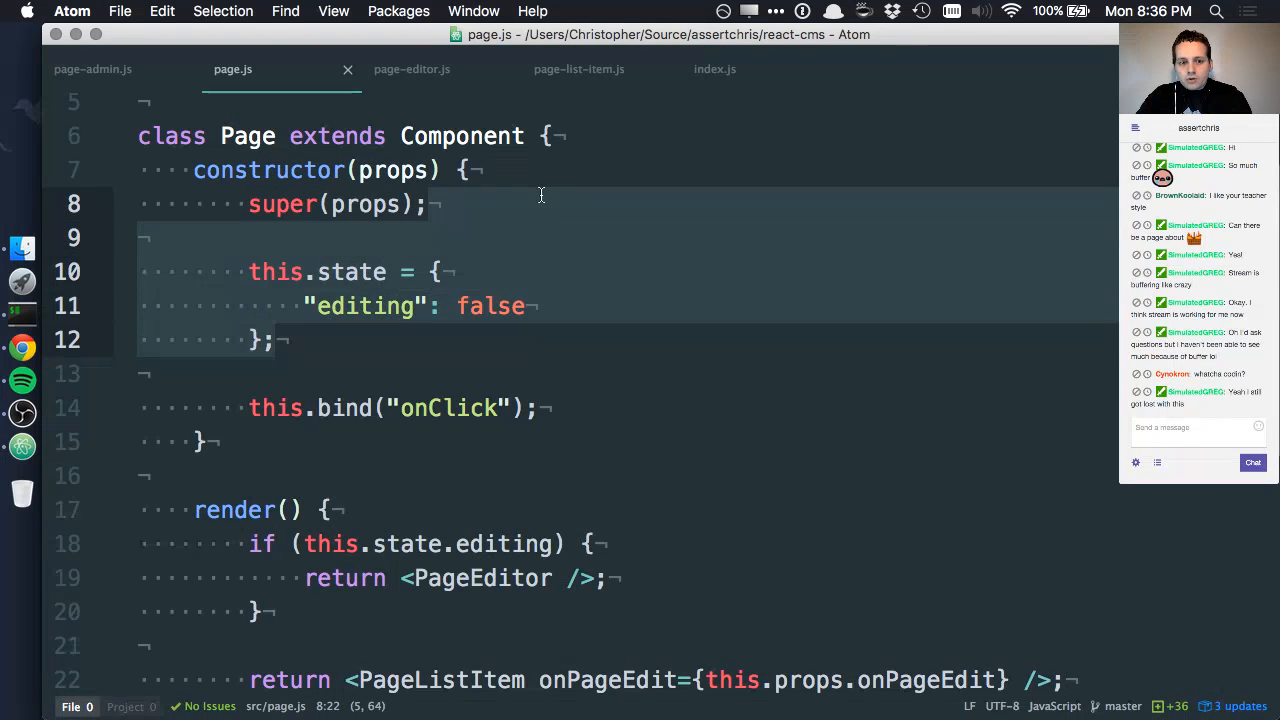
{"action": "key", "text": "BackSpace"}
{"action": "scroll", "coordinate": [517, 408], "scroll_direction": "down", "scroll_amount": 5}
{"action": "left_click", "coordinate": [525, 304]}
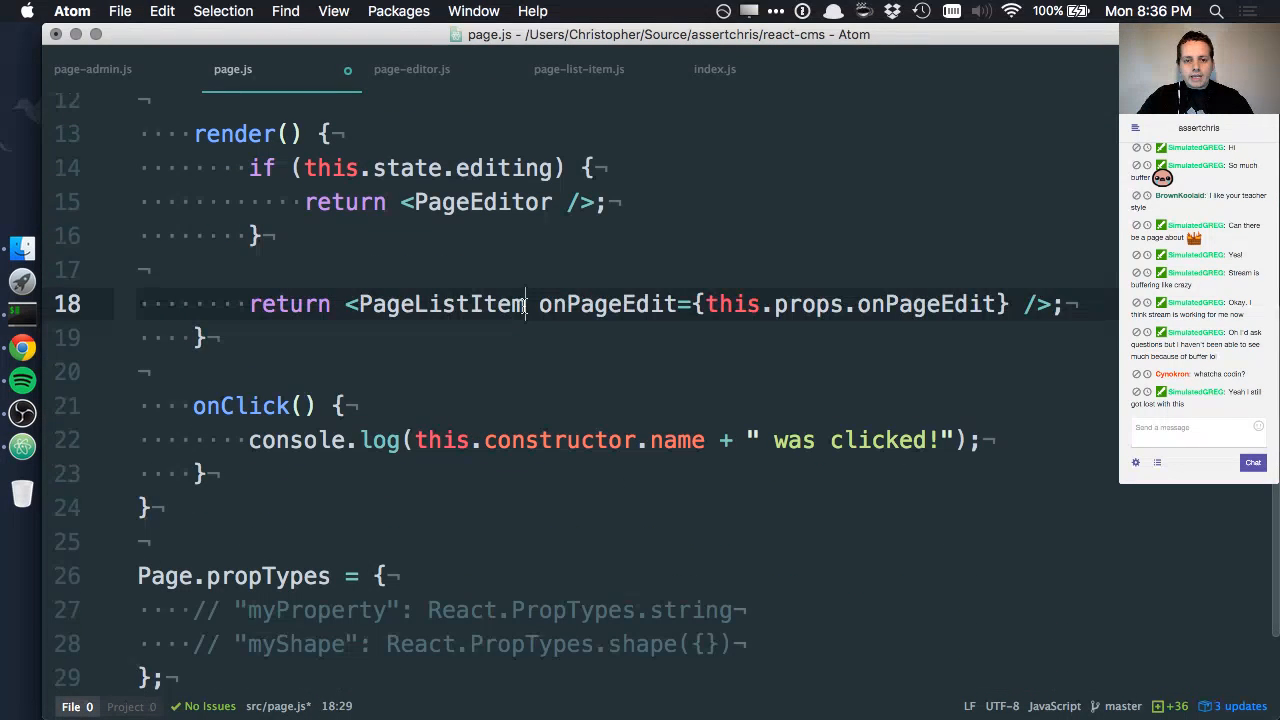
{"action": "type", "text": "isEditing"}
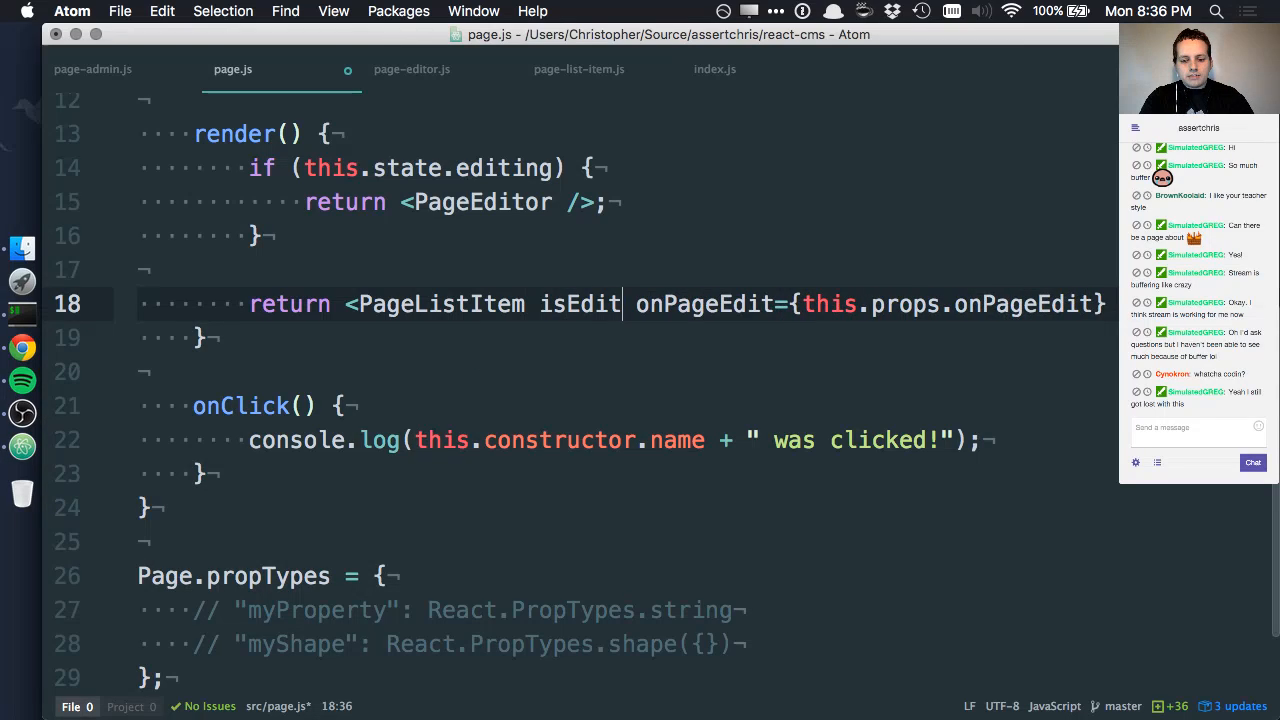
{"action": "type", "text": "={this"}
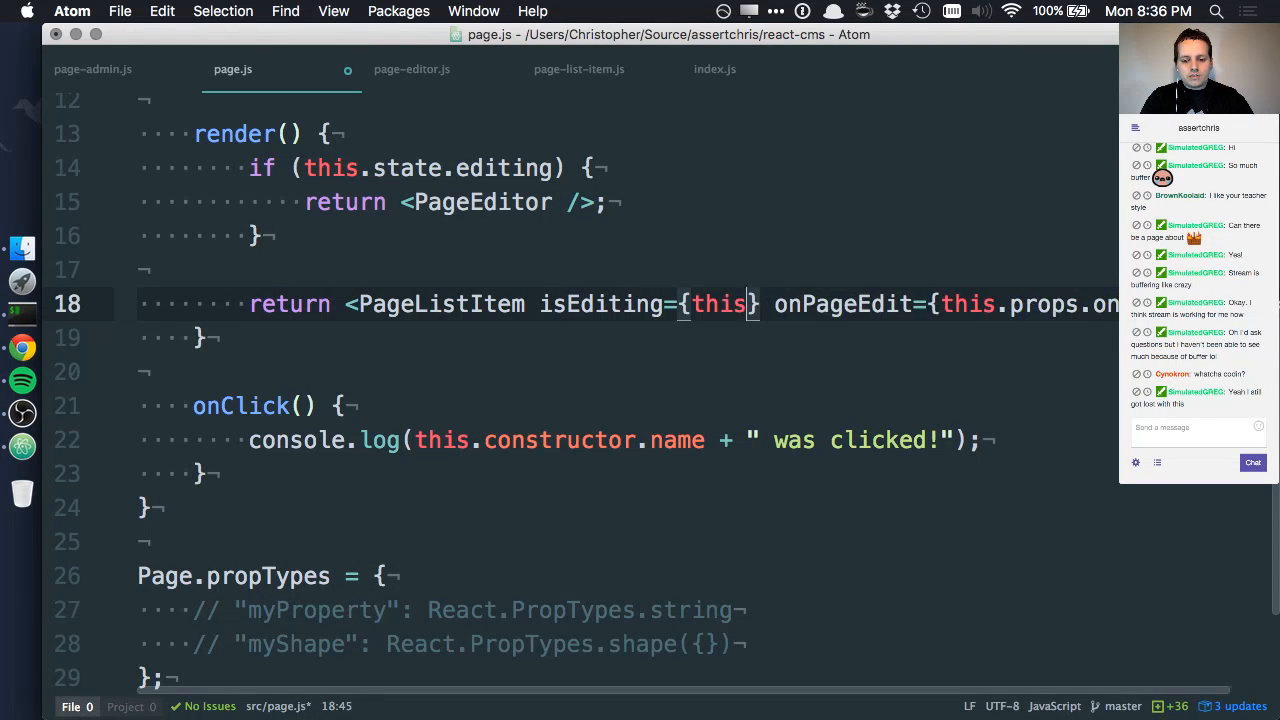
{"action": "type", "text": ".props.is"}
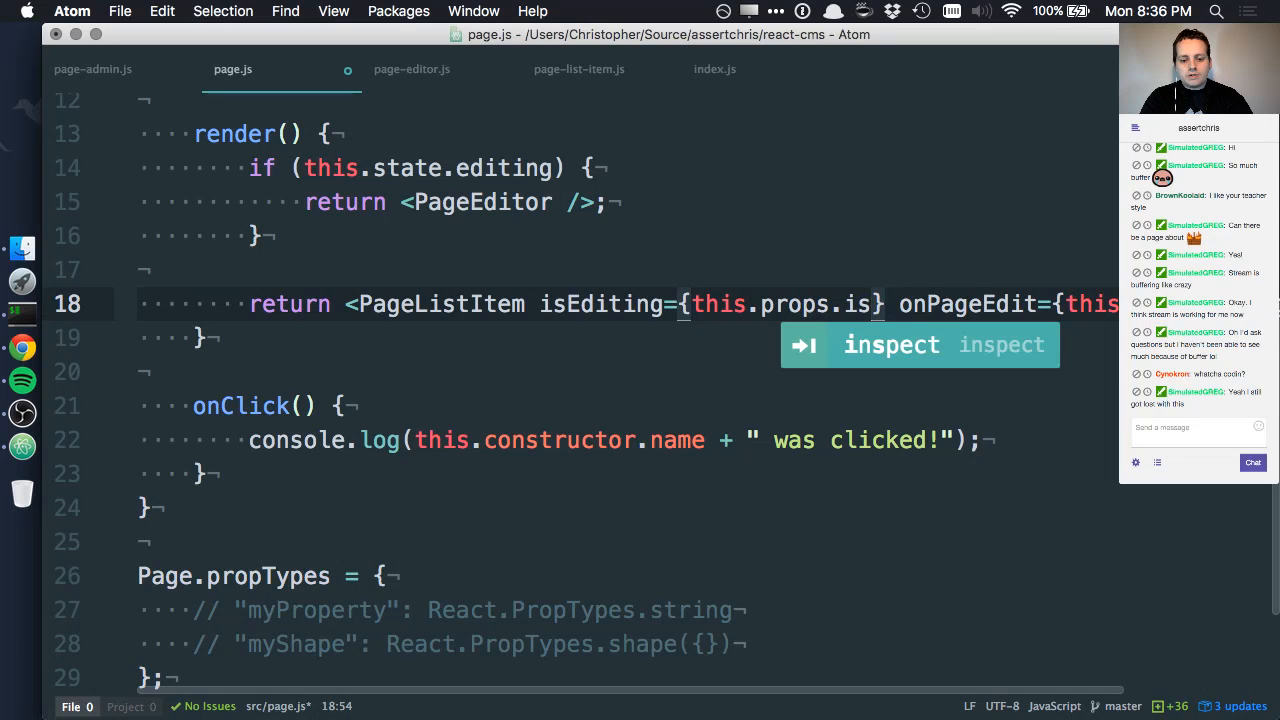
{"action": "type", "text": "Editing}"}
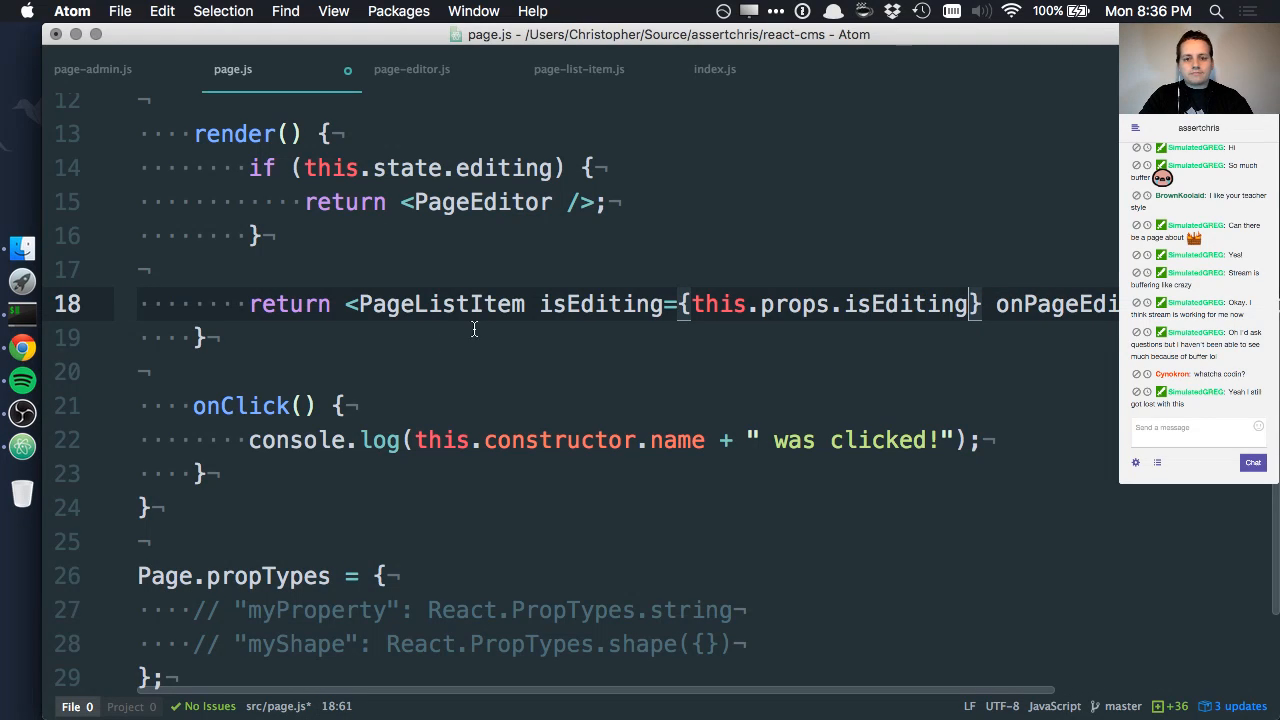
{"action": "left_click", "coordinate": [532, 304]}
{"action": "key", "text": "Return"}
{"action": "left_click", "coordinate": [708, 338]}
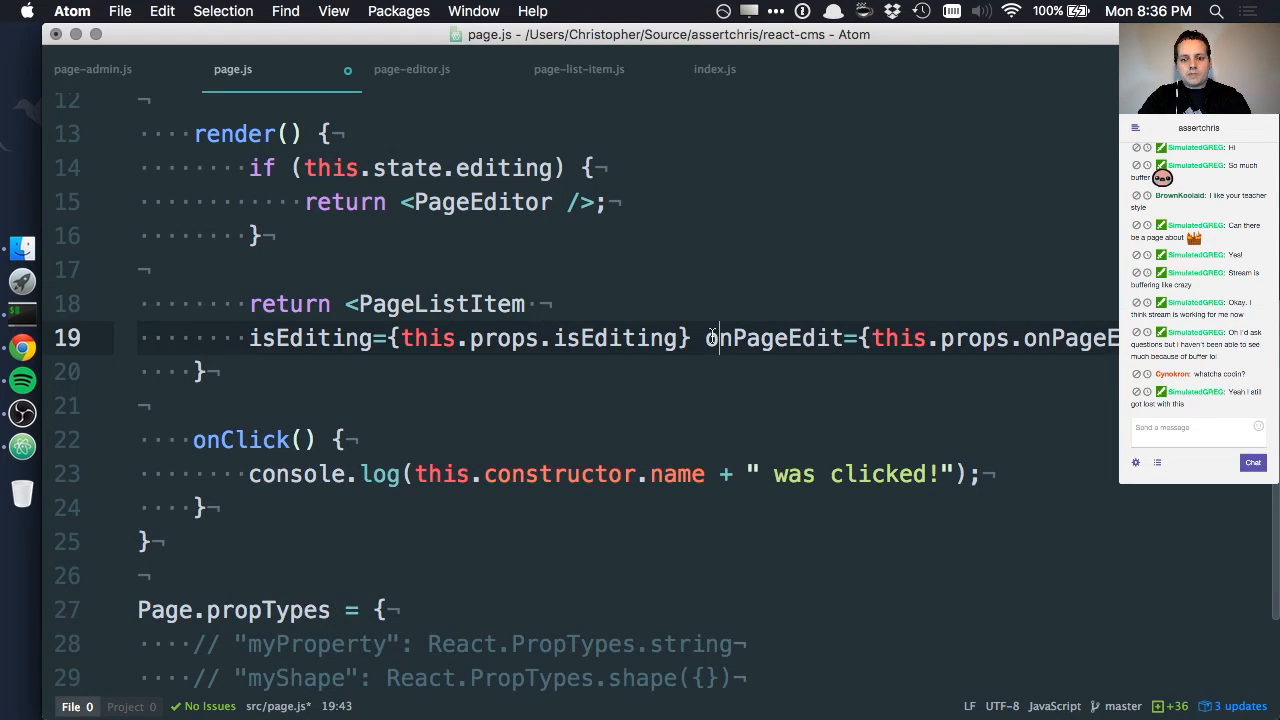
{"action": "key", "text": "Return"}
Step: Indent the attribute lines, then go to the Page element's attributes in page-admin.js
{"action": "key", "text": "shift+Up"}
{"action": "key", "text": "super+bracketright"}
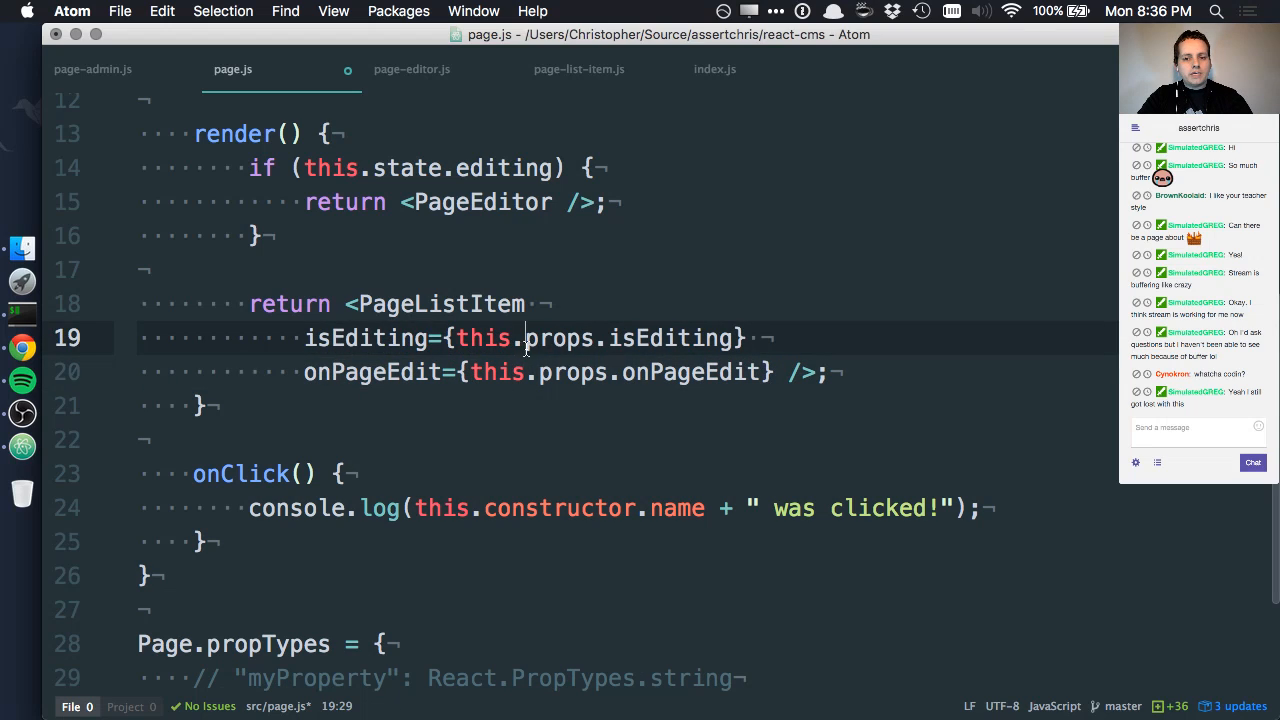
{"action": "left_click", "coordinate": [866, 372]}
{"action": "left_click", "coordinate": [866, 346]}
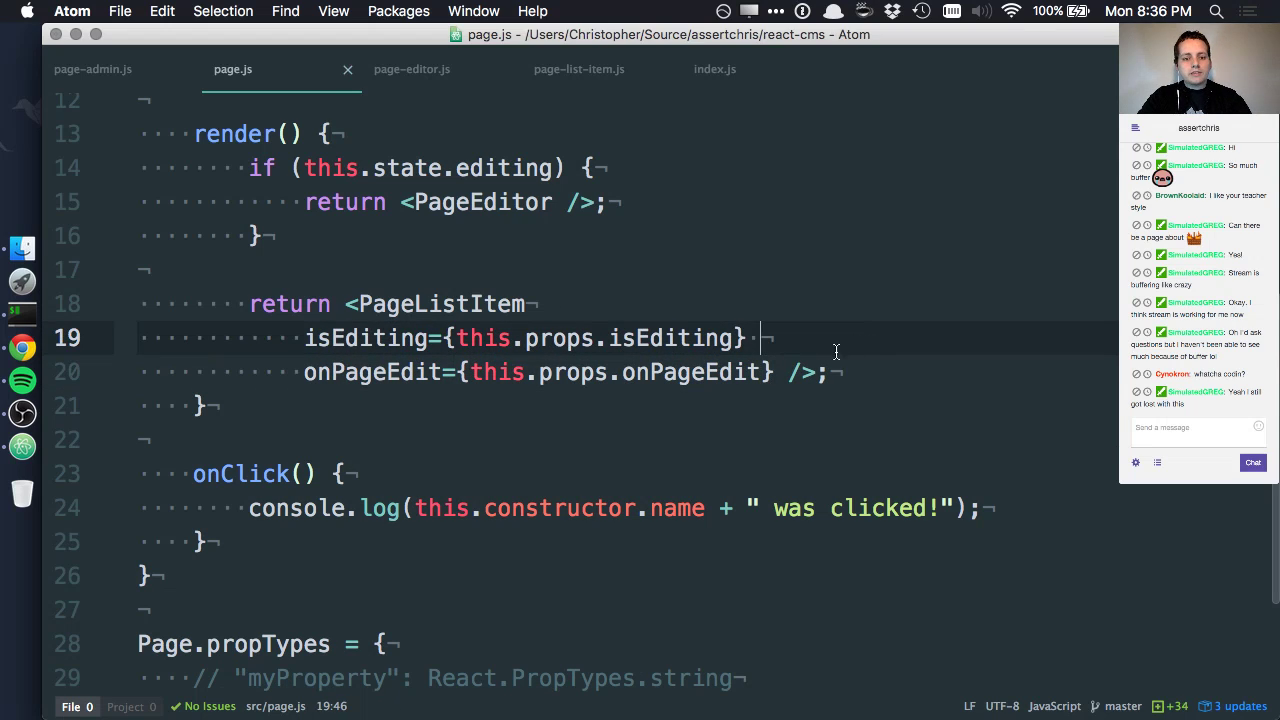
{"action": "double_click", "coordinate": [644, 338]}
{"action": "left_click", "coordinate": [93, 69]}
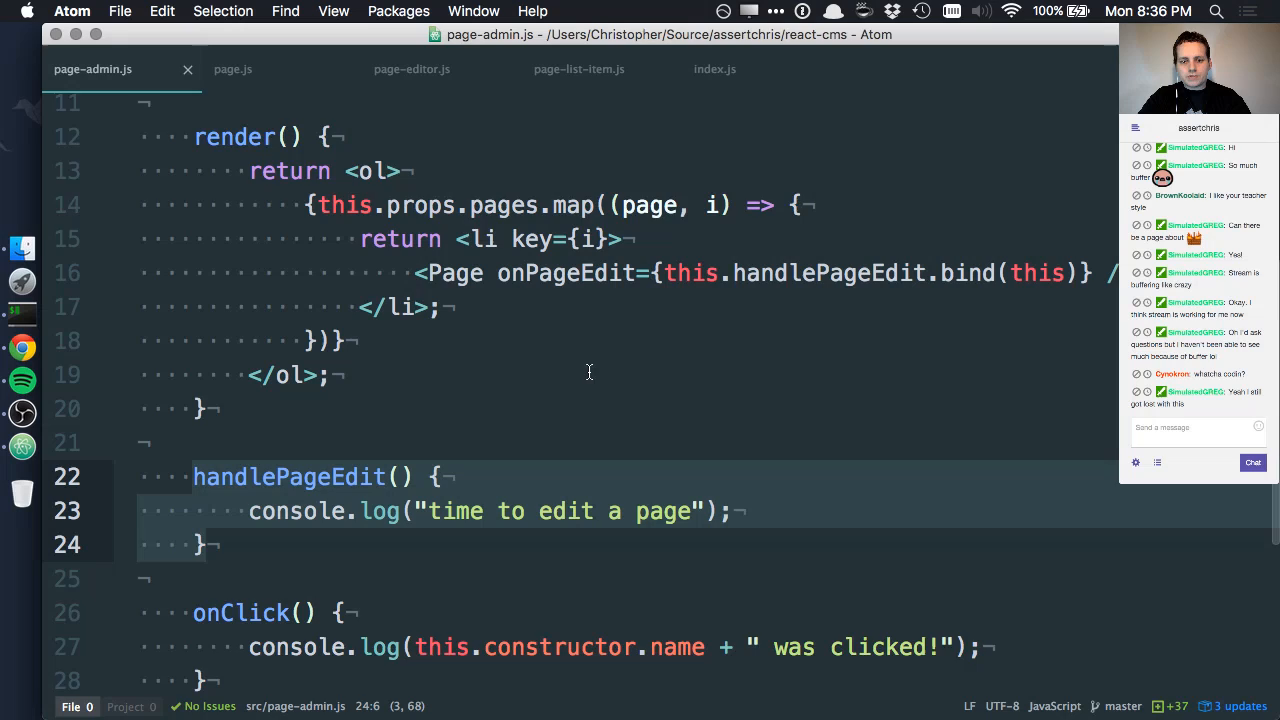
{"action": "scroll", "coordinate": [590, 372], "scroll_direction": "up", "scroll_amount": 2}
{"action": "left_click", "coordinate": [484, 320]}
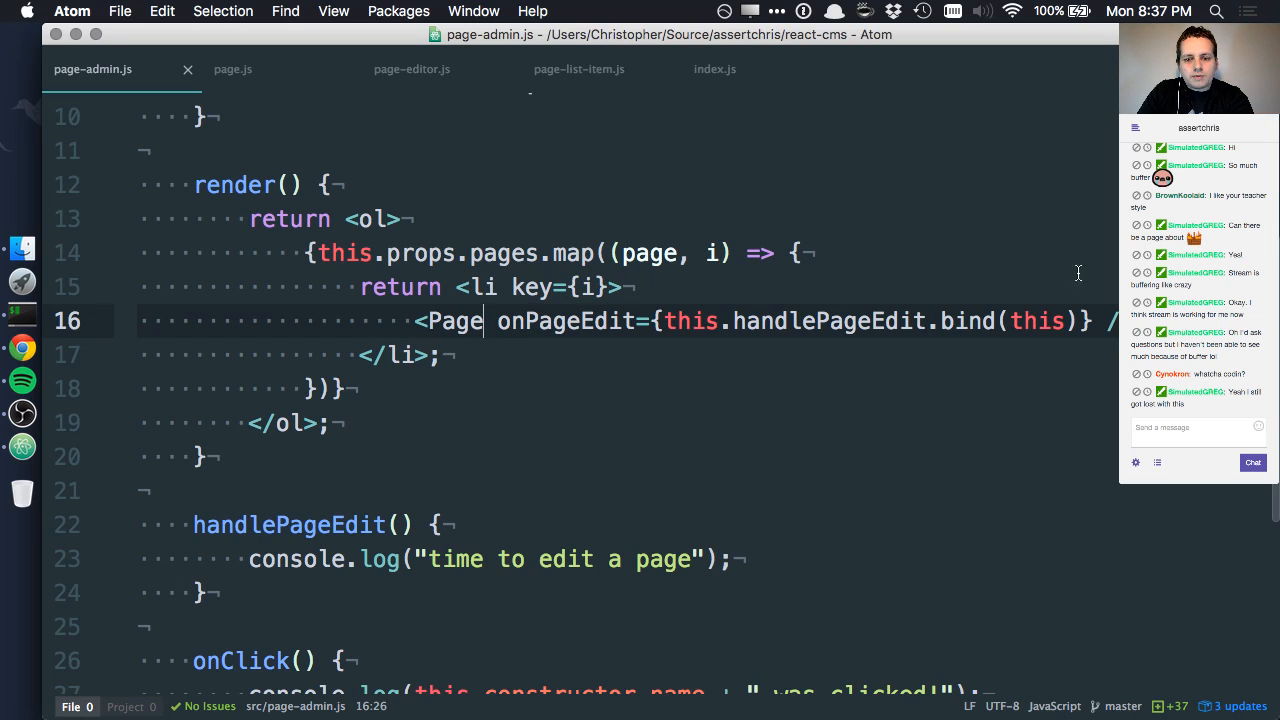
Step: Remove Page's onPageEdit attribute and move handlePageEdit from page-admin.js into page.js
{"action": "left_click_drag", "start_coordinate": [1092, 321], "coordinate": [486, 321]}
{"action": "key", "text": "BackSpace"}
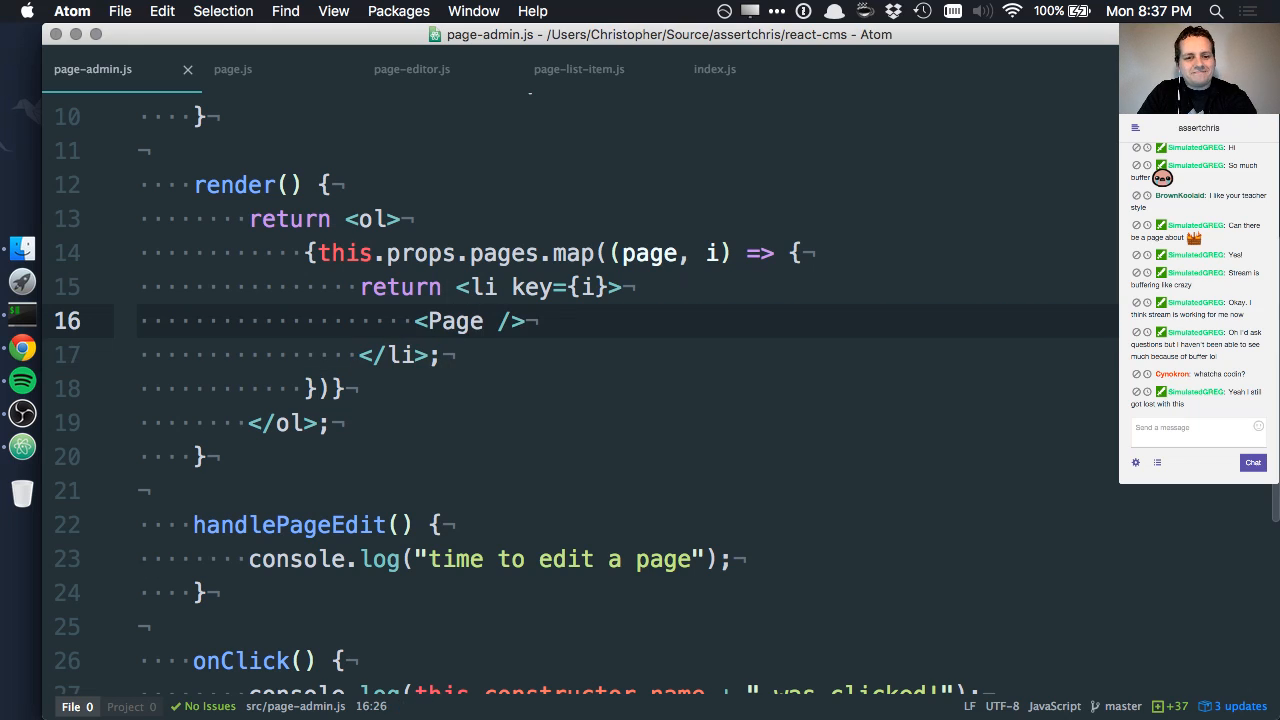
{"action": "left_click_drag", "start_coordinate": [236, 604], "coordinate": [286, 449]}
{"action": "key", "text": "BackSpace"}
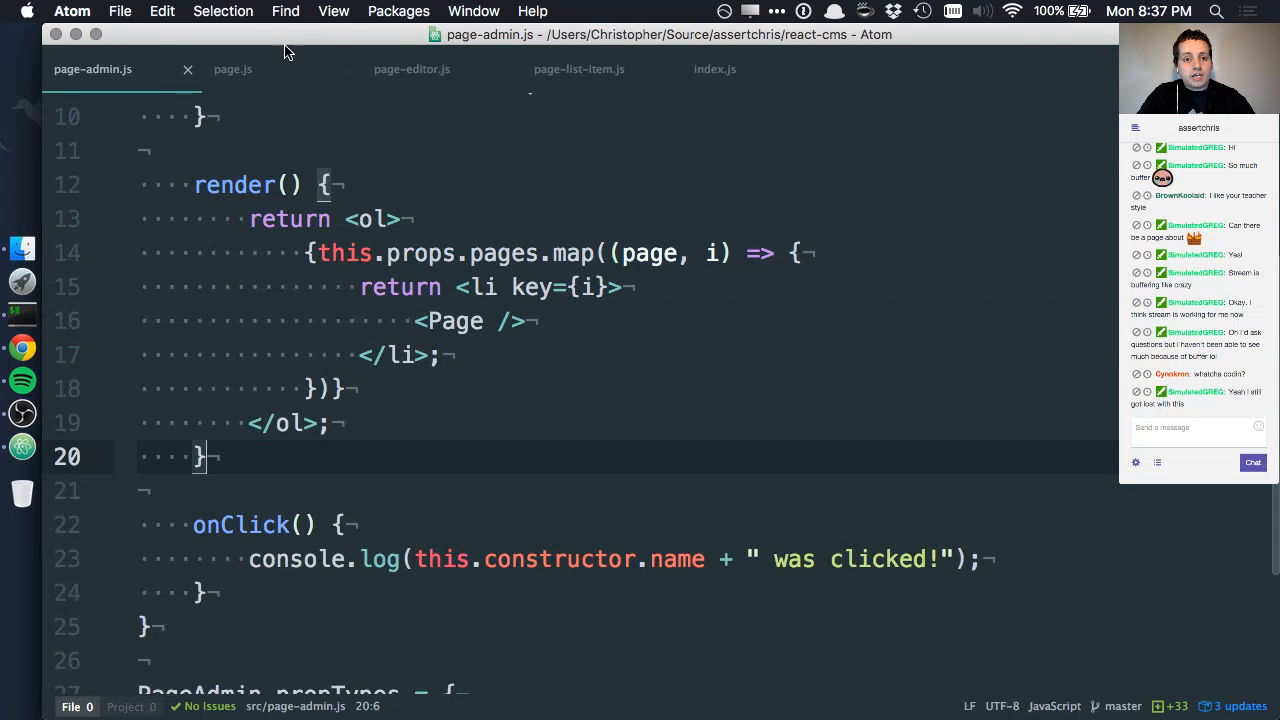
{"action": "left_click", "coordinate": [233, 69]}
{"action": "scroll", "coordinate": [330, 300], "scroll_direction": "down", "scroll_amount": 3}
{"action": "left_click", "coordinate": [269, 343]}
{"action": "key", "text": "super+v"}
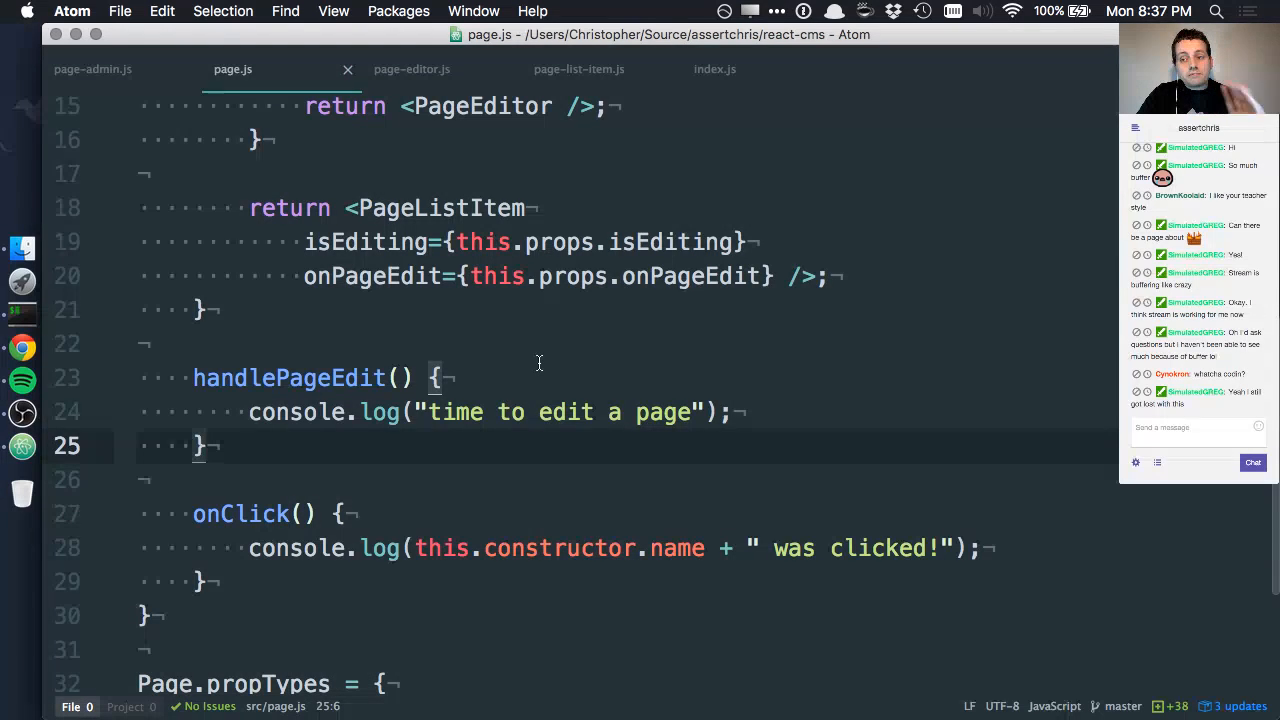
{"action": "key", "text": "Up"}
{"action": "scroll", "coordinate": [546, 332], "scroll_direction": "up", "scroll_amount": 6}
{"action": "scroll", "coordinate": [546, 332], "scroll_direction": "down", "scroll_amount": 2}
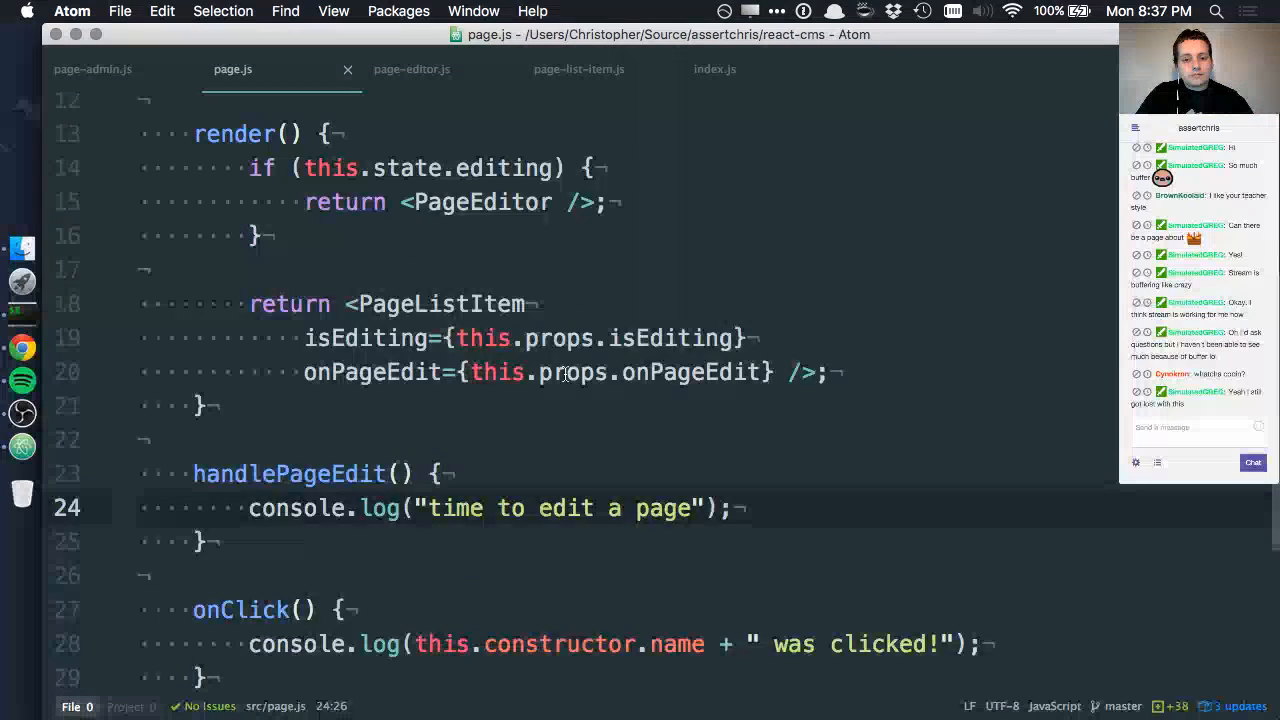
{"action": "scroll", "coordinate": [546, 332], "scroll_direction": "up", "scroll_amount": 8}
Step: Add this.state = {isEditing: false} to the page.js constructor
{"action": "left_click", "coordinate": [492, 244]}
{"action": "key", "text": "Return"}
{"action": "key", "text": "Return"}
{"action": "type", "text": "t"}
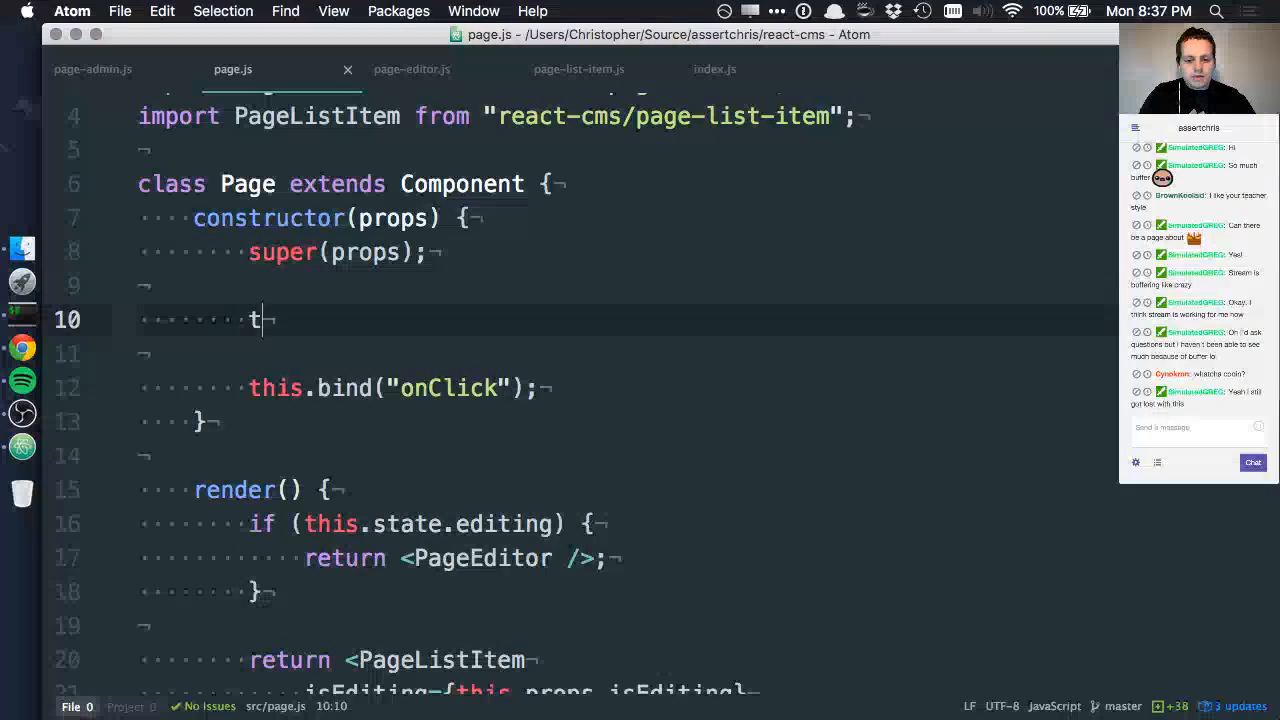
{"action": "type", "text": "his.state = {"}
{"action": "key", "text": "Return"}
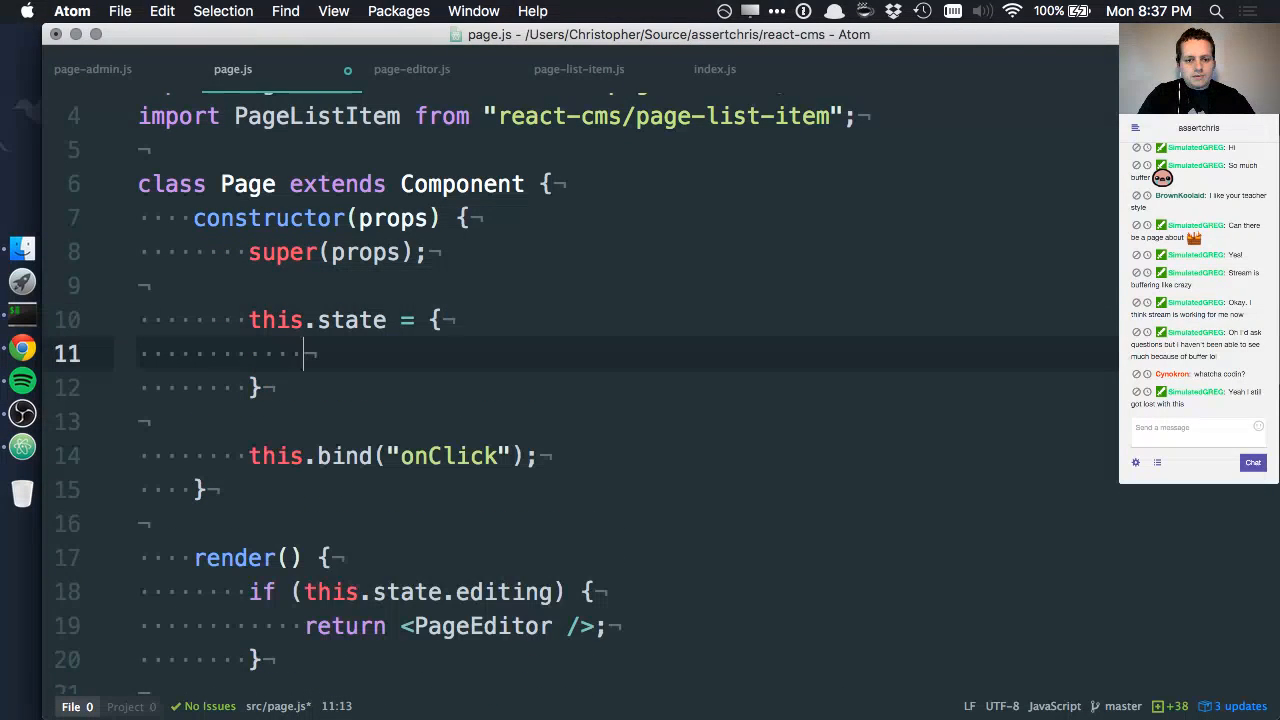
{"action": "type", "text": "\"editing"}
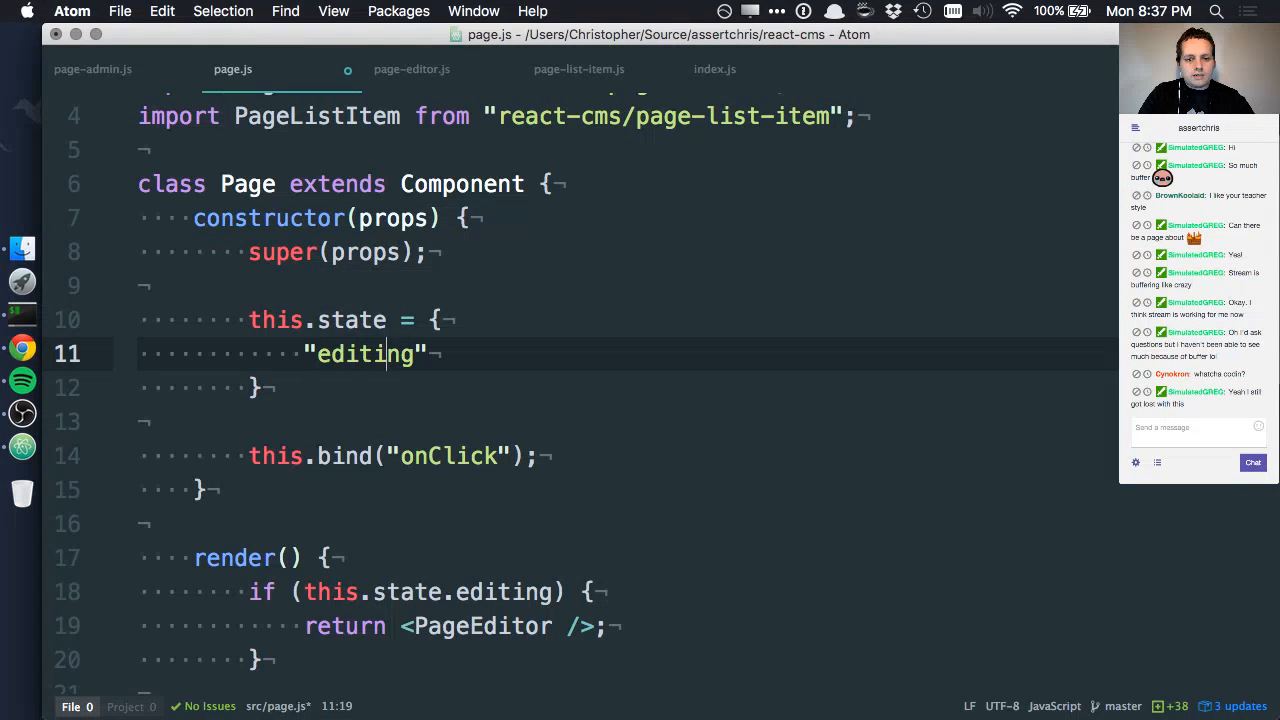
{"action": "key", "text": "Left"}
{"action": "key", "text": "Left"}
{"action": "key", "text": "Left"}
{"action": "type", "text": "is"}
{"action": "key", "text": "Delete"}
{"action": "key", "text": "shift+e"}
{"action": "key", "text": "End"}
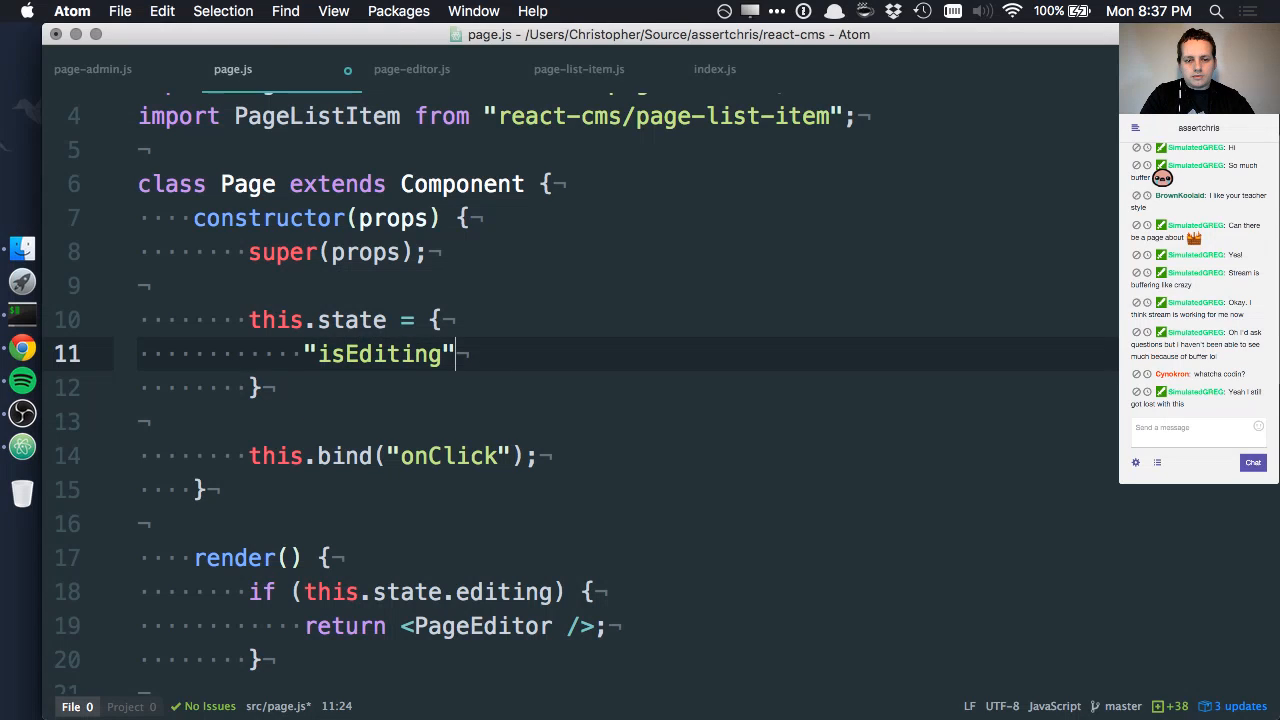
{"action": "type", "text": ": false"}
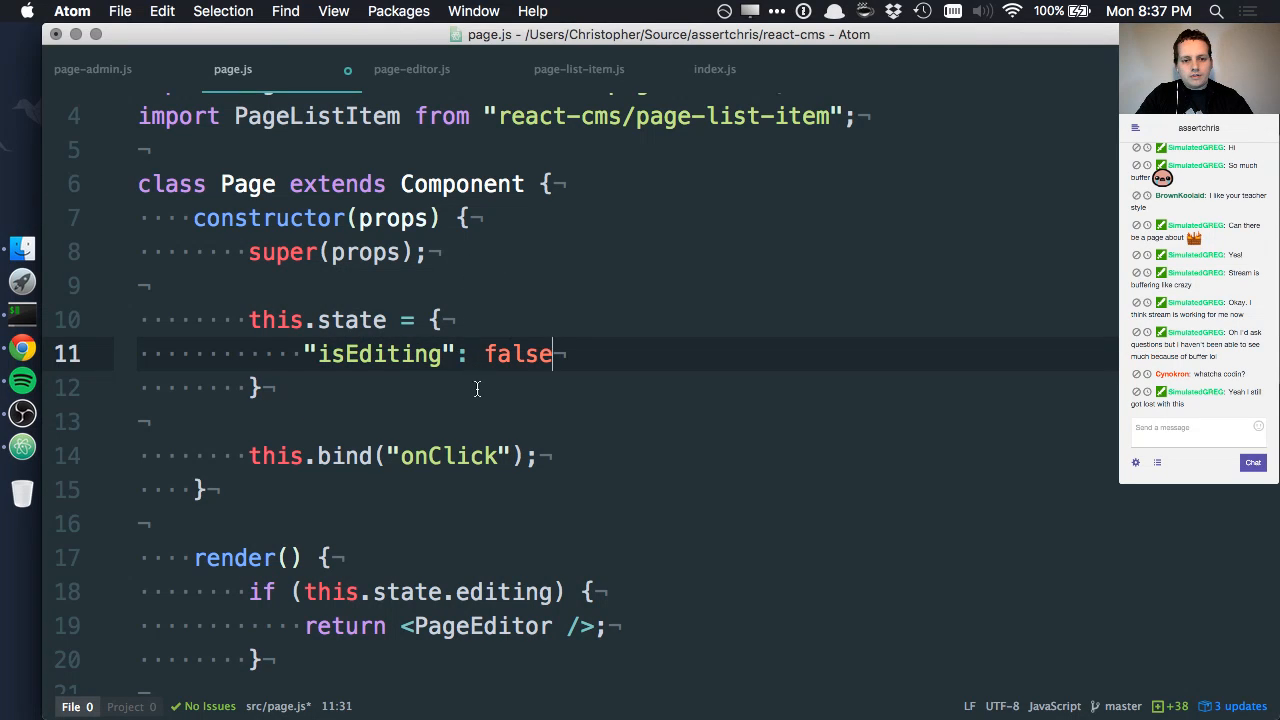
{"action": "left_click", "coordinate": [477, 389]}
{"action": "type", "text": ";"}
{"action": "double_click", "coordinate": [380, 354]}
{"action": "key", "text": "super+c"}
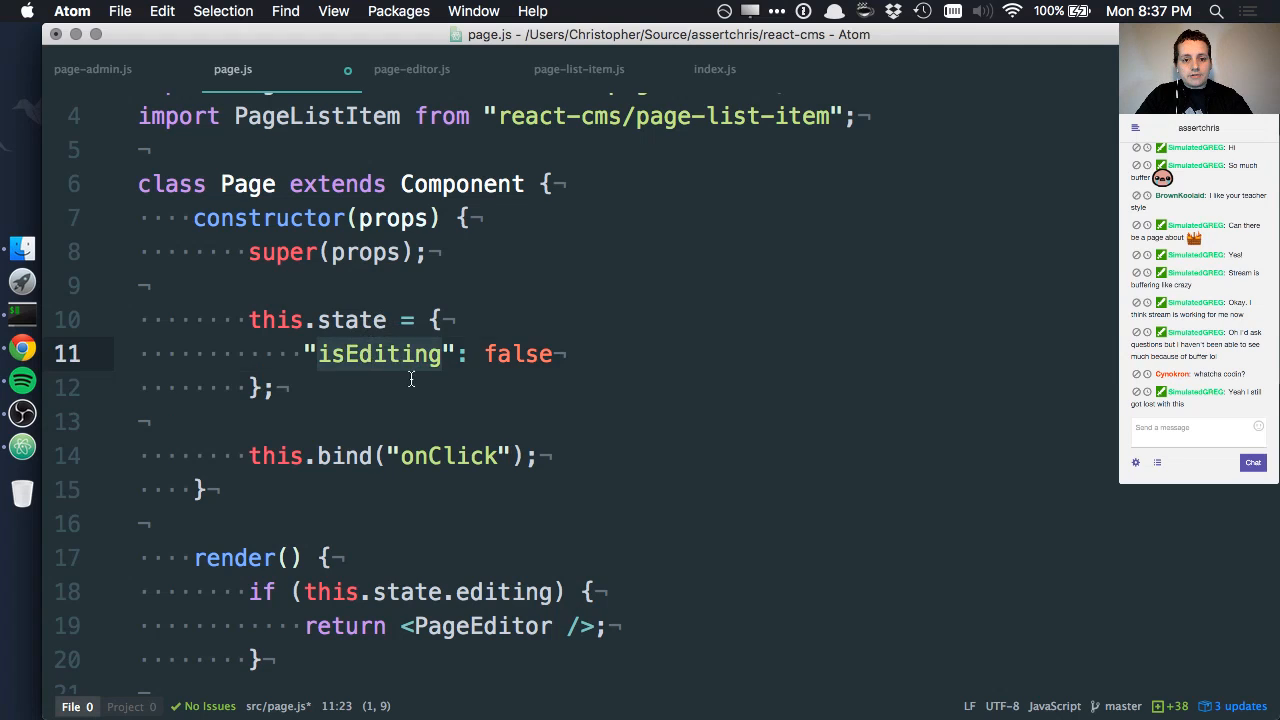
{"action": "scroll", "coordinate": [410, 378], "scroll_direction": "down", "scroll_amount": 10}
{"action": "scroll", "coordinate": [410, 378], "scroll_direction": "down", "scroll_amount": 3}
Step: Use isEditing in the render condition and start a setState call inside handlePageEdit
{"action": "double_click", "coordinate": [480, 160]}
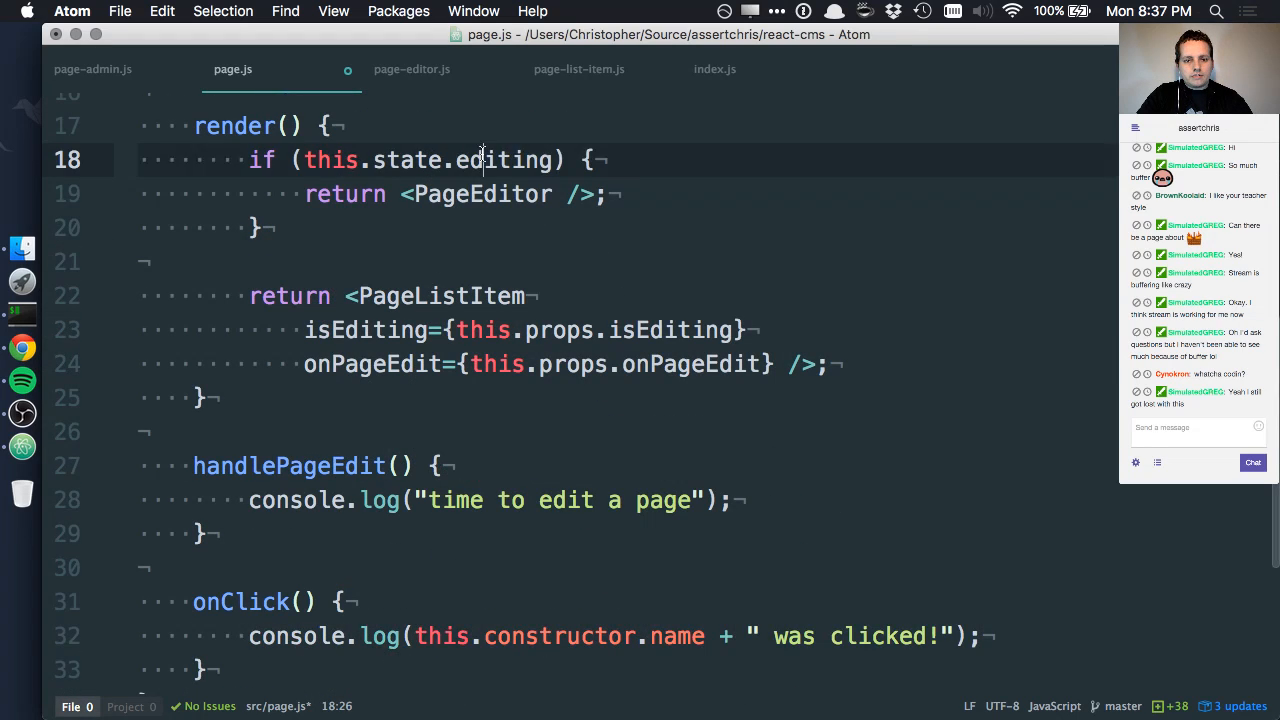
{"action": "key", "text": "super+v"}
{"action": "scroll", "coordinate": [480, 230], "scroll_direction": "down", "scroll_amount": 6}
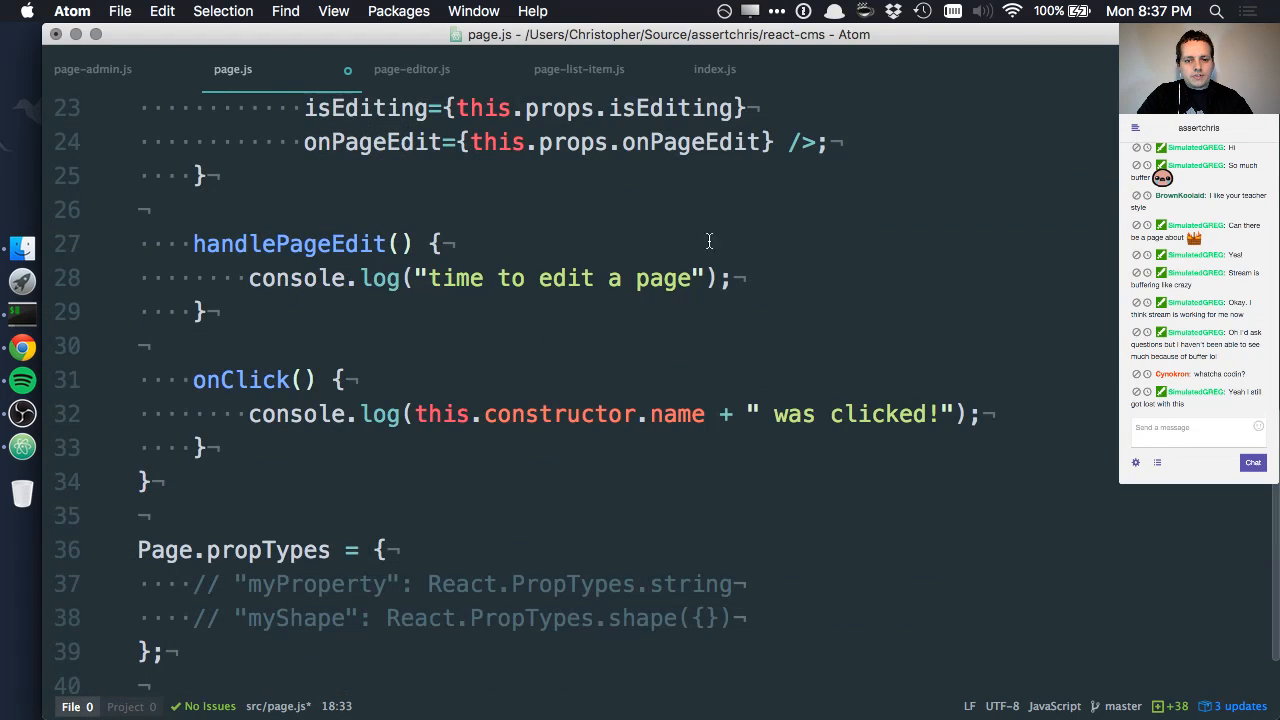
{"action": "left_click", "coordinate": [709, 241]}
{"action": "key", "text": "Return"}
{"action": "type", "text": "this.set"}
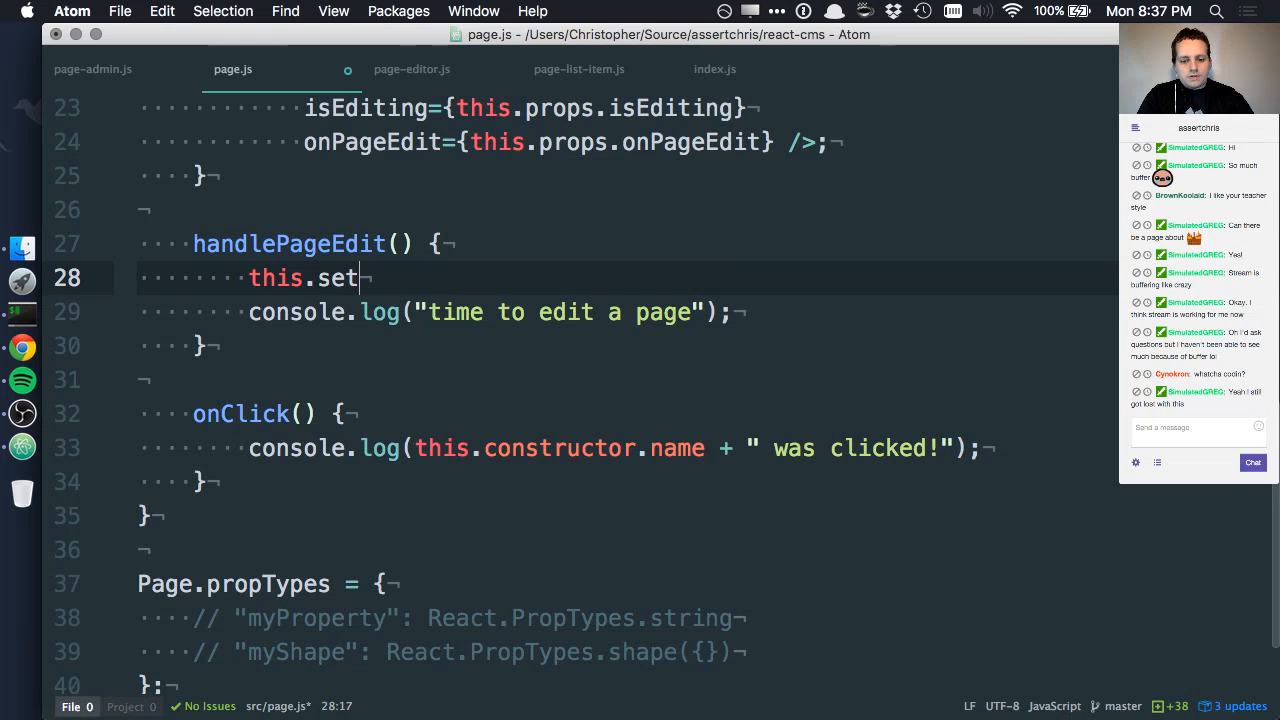
{"action": "type", "text": "State({"}
{"action": "key", "text": "Return"}
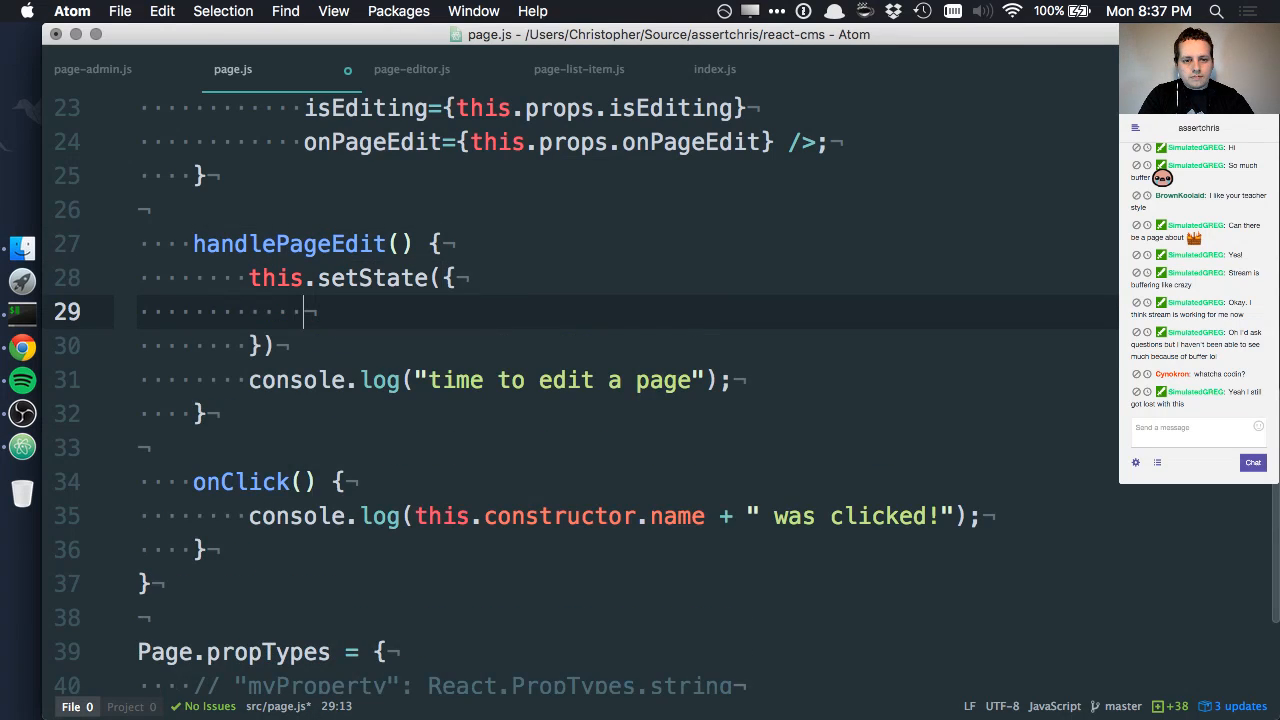
{"action": "type", "text": "\""}
{"action": "key", "text": "super+v"}
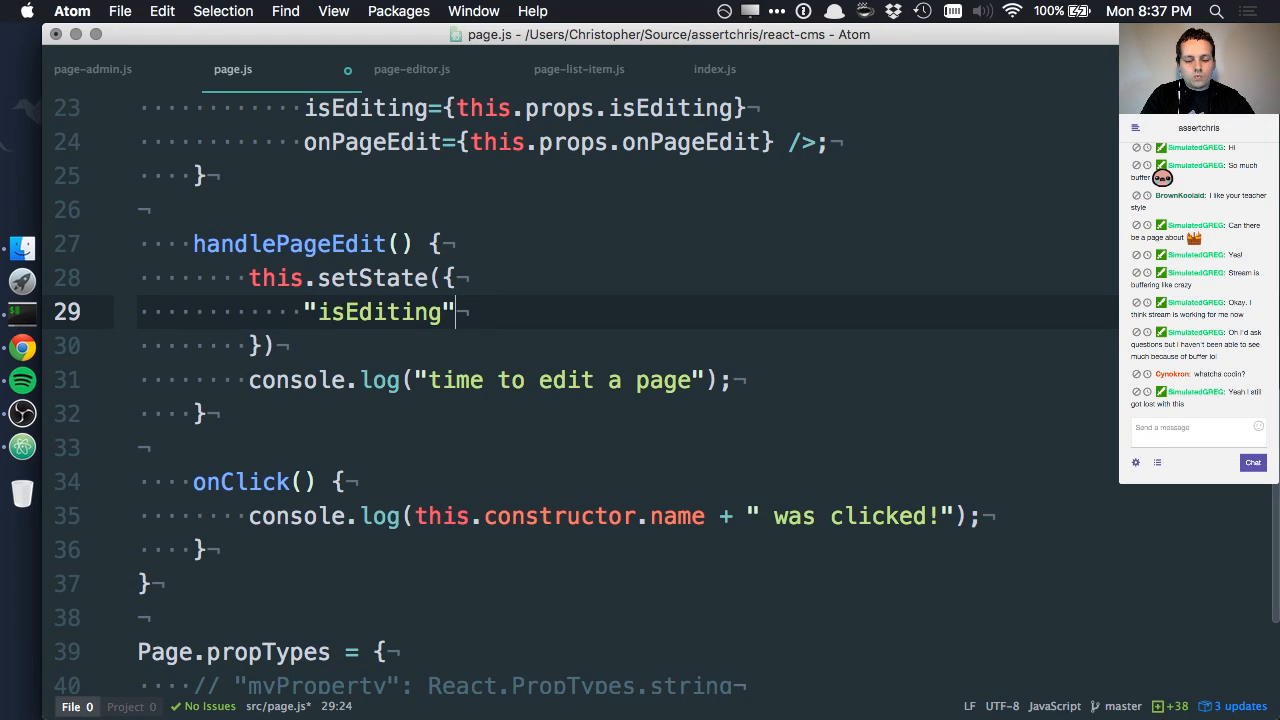
{"action": "type", "text": ": trye"}
Step: Finish setState({isEditing: true}) before the console.log, save page.js, and switch to Chrome
{"action": "key", "text": "BackSpace"}
{"action": "key", "text": "BackSpace"}
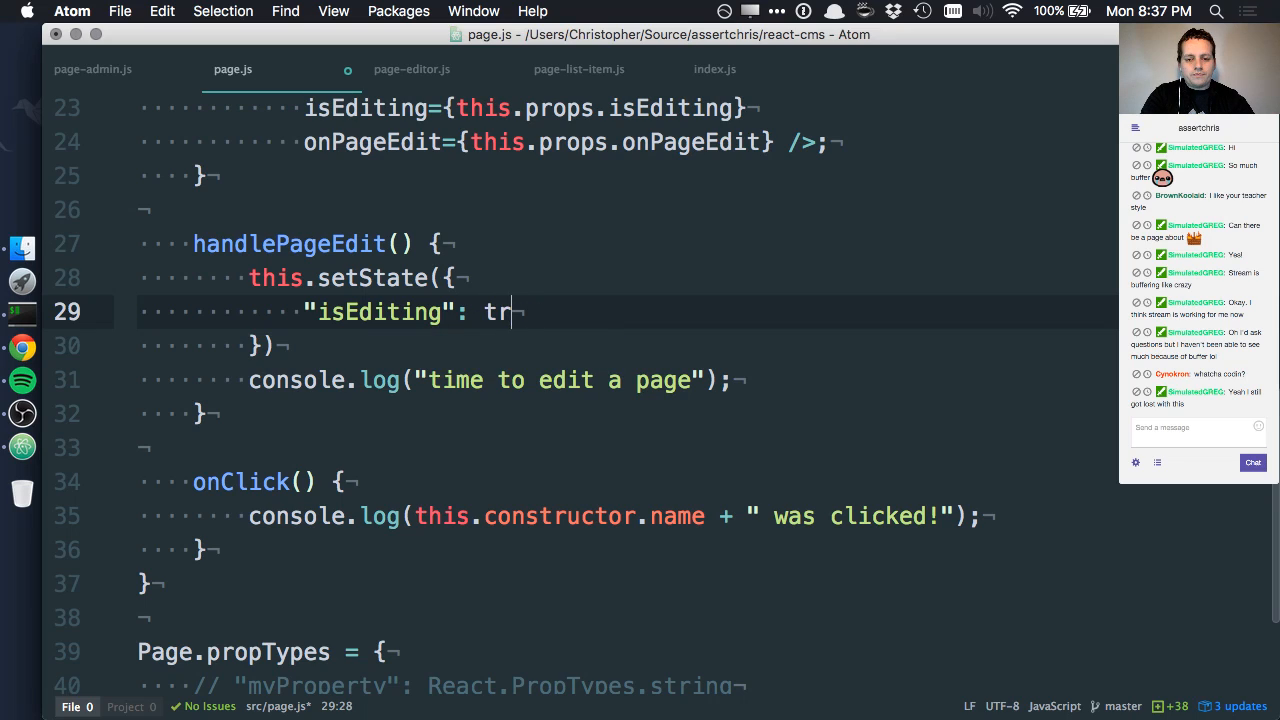
{"action": "type", "text": "ue"}
{"action": "key", "text": "Down"}
{"action": "key", "text": "super+Right"}
{"action": "type", "text": ";"}
{"action": "key", "text": "Return"}
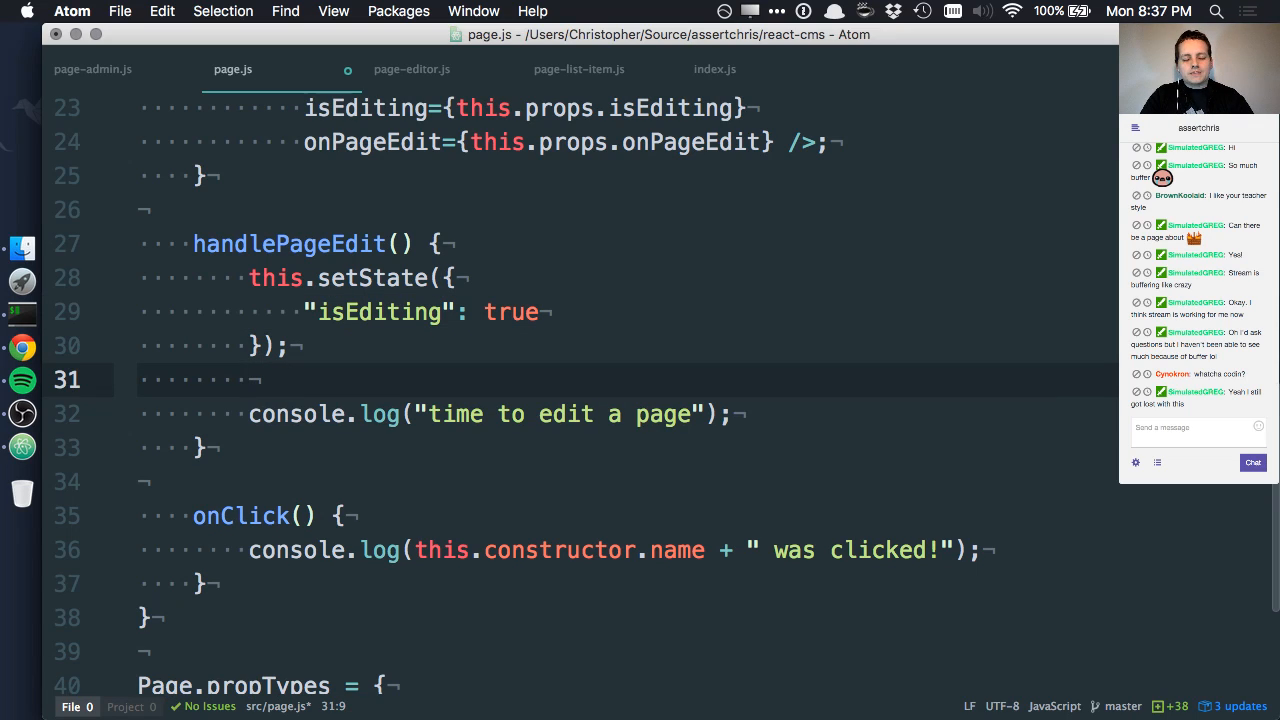
{"action": "key", "text": "Down"}
{"action": "key", "text": "super+Right"}
{"action": "key", "text": "super+s"}
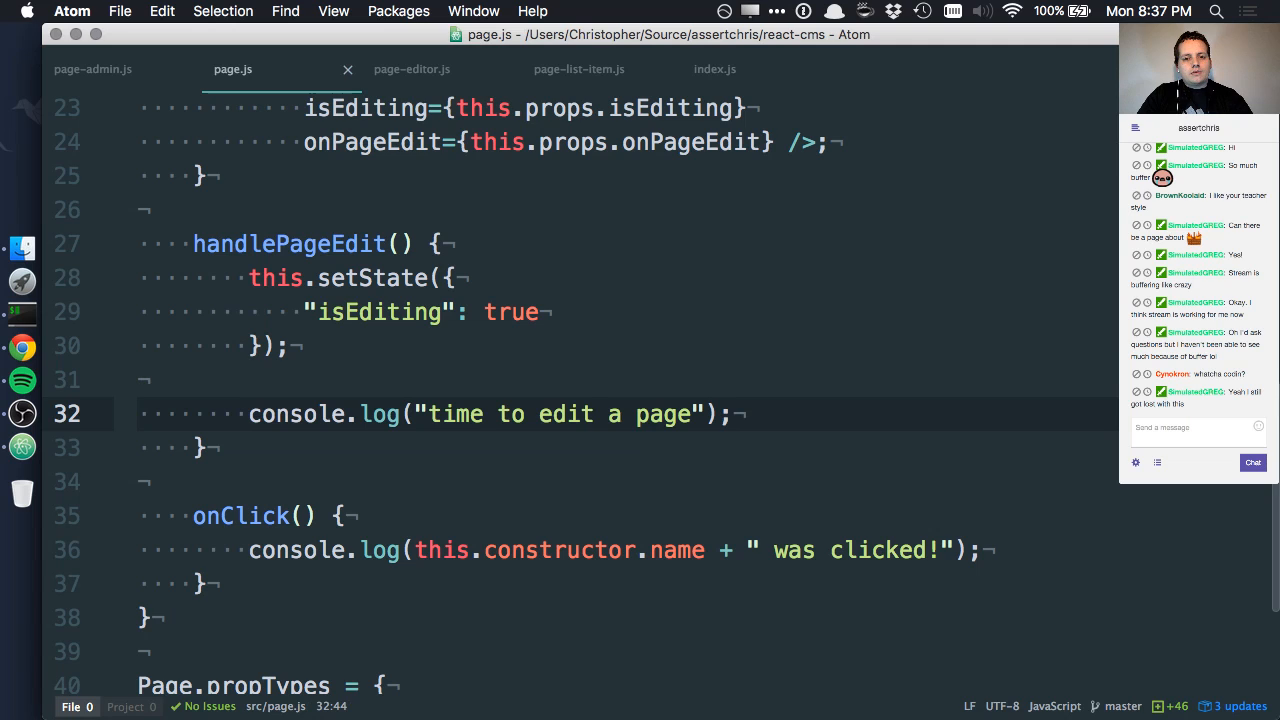
{"action": "scroll", "coordinate": [710, 310], "scroll_direction": "down", "scroll_amount": 3}
{"action": "scroll", "coordinate": [680, 340], "scroll_direction": "up", "scroll_amount": 10}
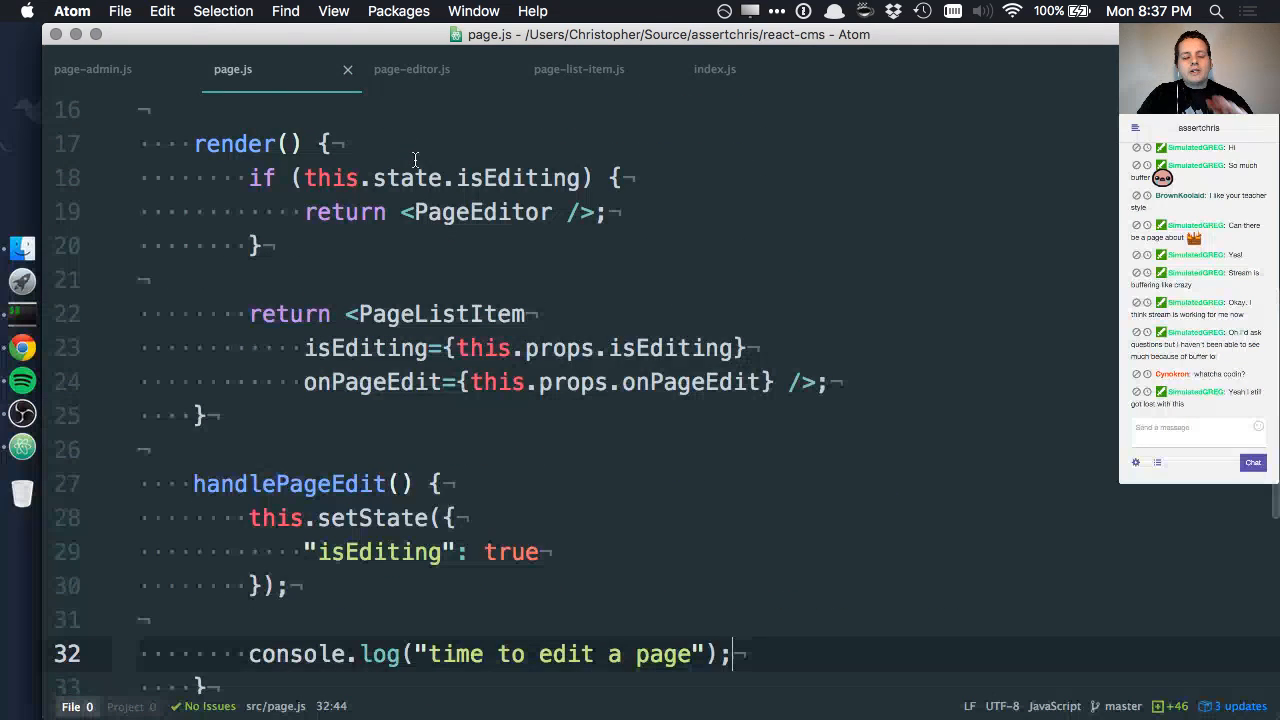
{"action": "key", "text": "super+Tab"}
Step: Reload, then change onPageEdit's value from this.props to this in page.js, save and reload
{"action": "key", "text": "super+r"}
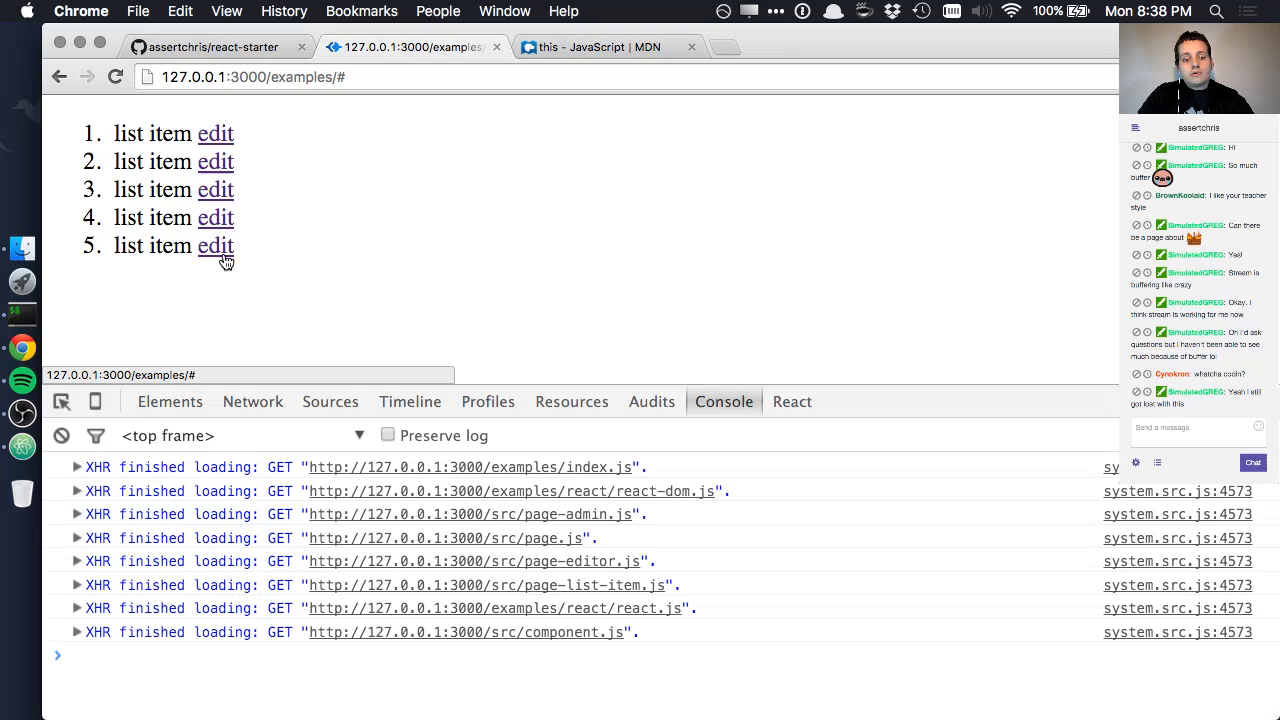
{"action": "key", "text": "super+Tab"}
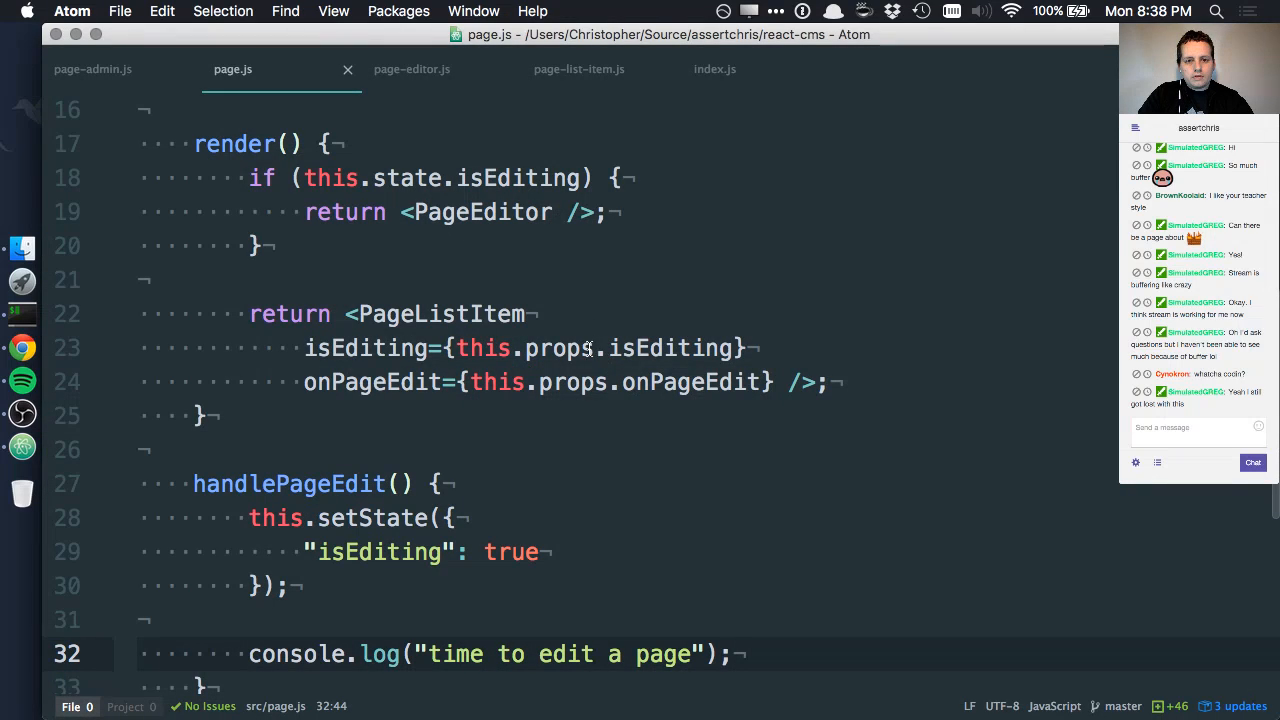
{"action": "left_click", "coordinate": [583, 382]}
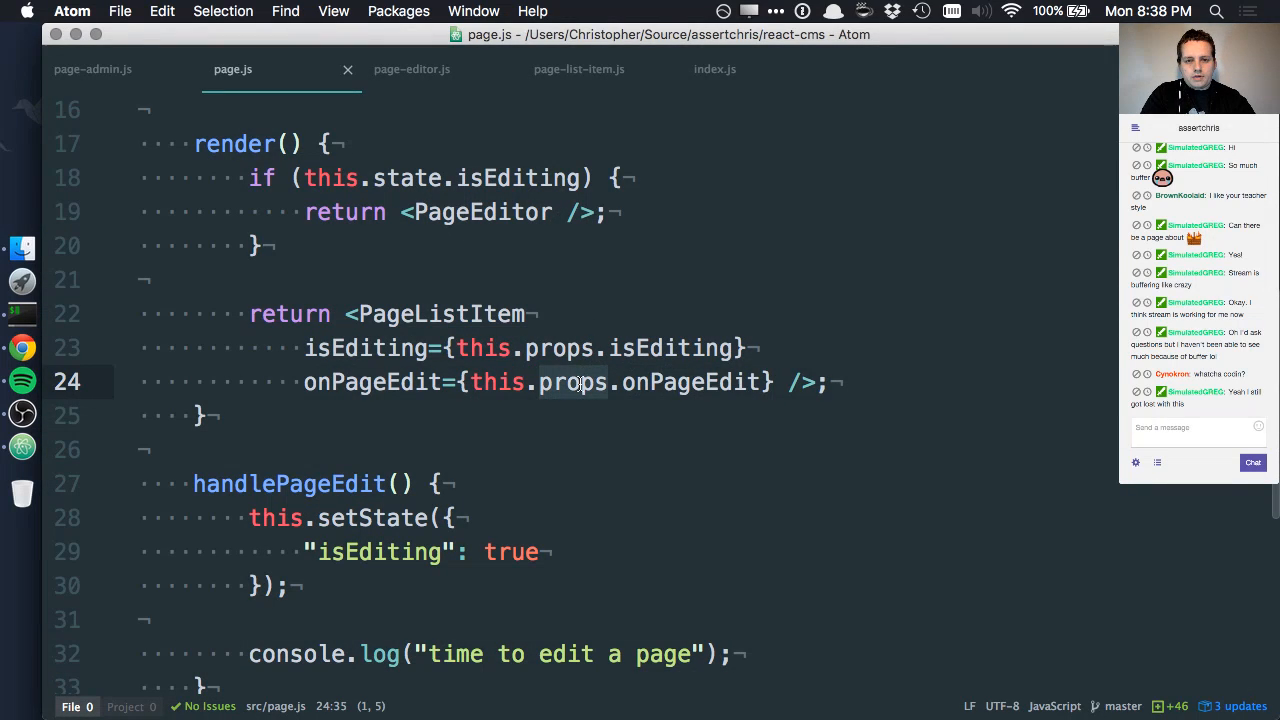
{"action": "double_click", "coordinate": [583, 382]}
{"action": "key", "text": "BackSpace"}
{"action": "key", "text": "BackSpace"}
{"action": "key", "text": "alt+Right"}
{"action": "type", "text": ".b"}
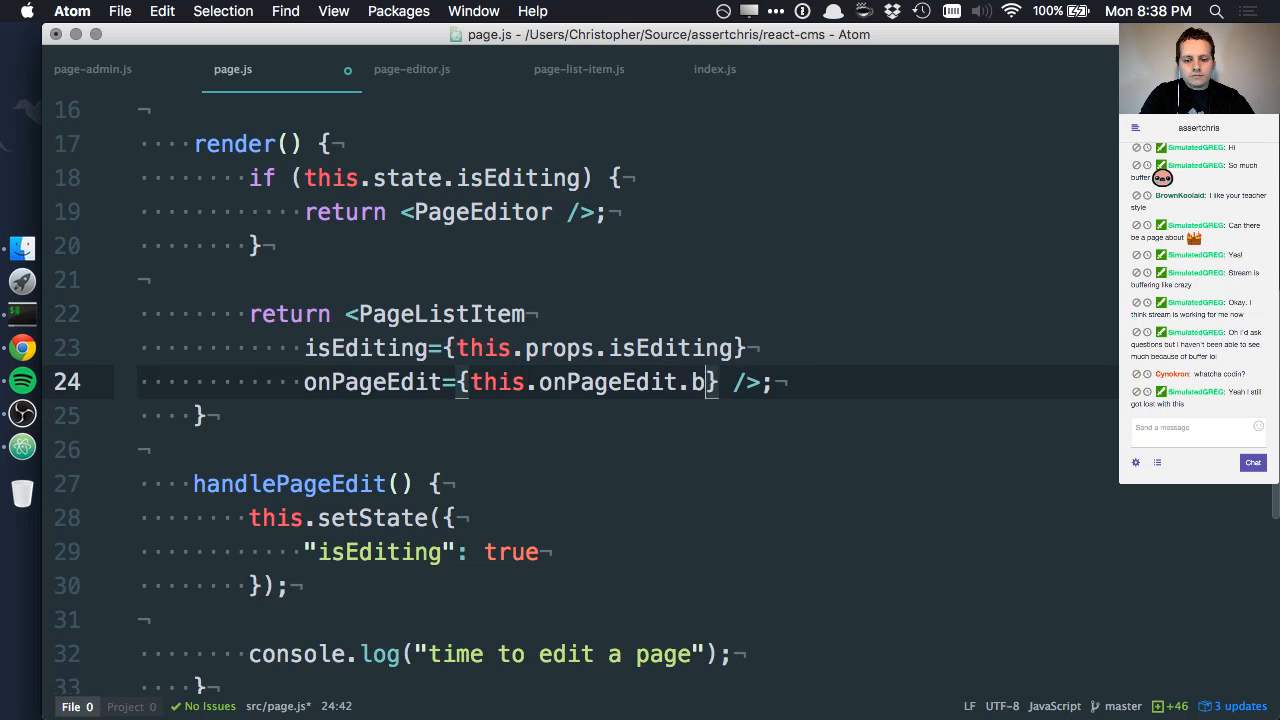
{"action": "type", "text": "ind(this"}
{"action": "key", "text": "ctrl+s"}
{"action": "key", "text": "super+Tab"}
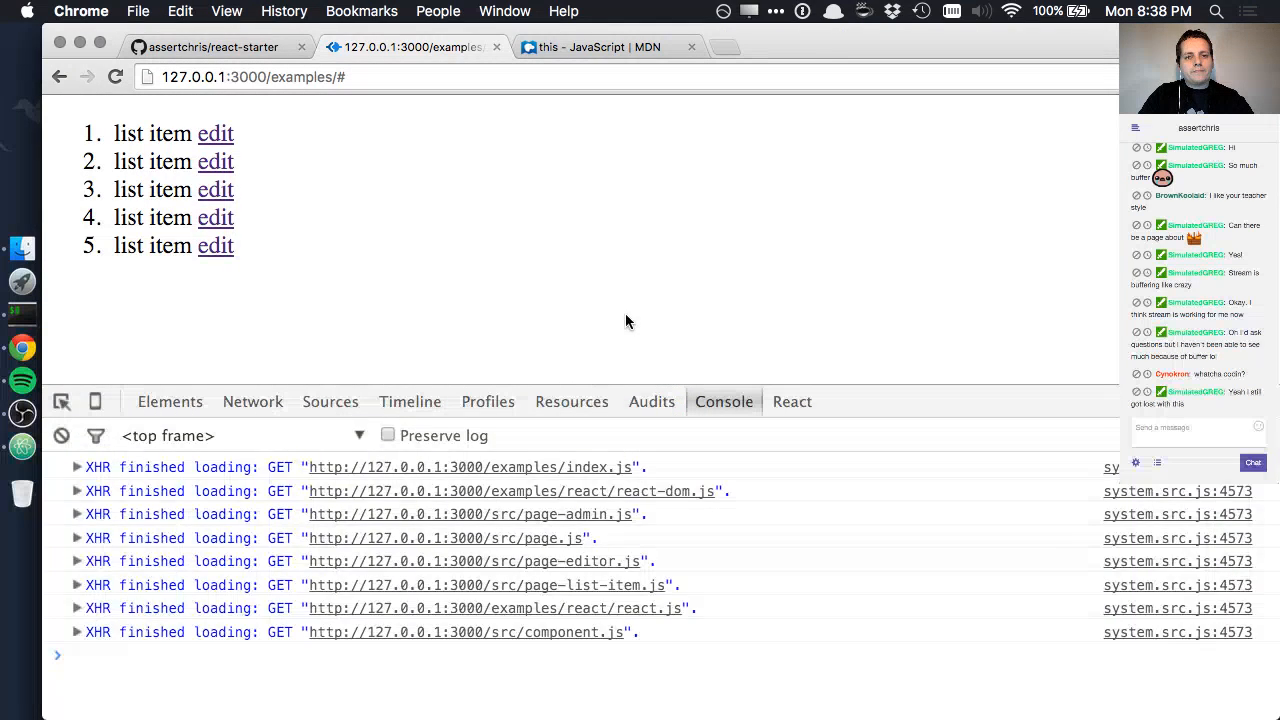
{"action": "key", "text": "super+r"}
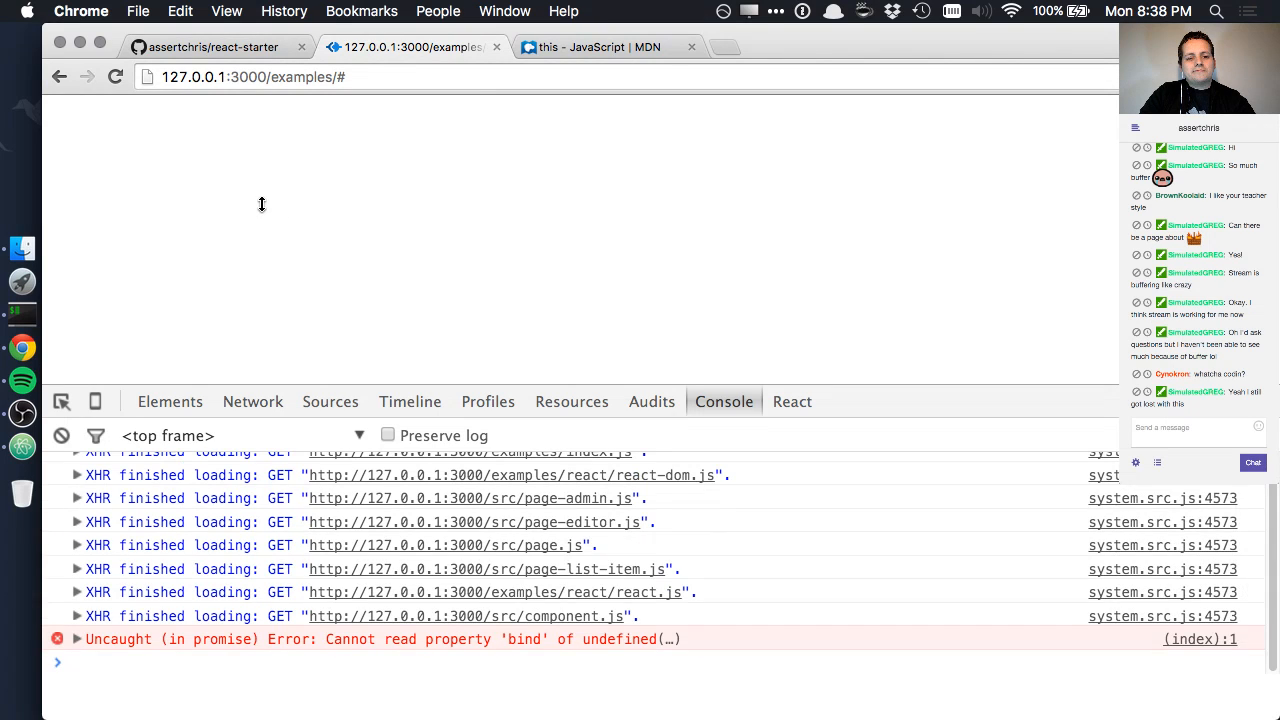
Step: Bind onPageEdit to this.handlePageEdit in page.js, save, and reload the examples page
{"action": "key", "text": "super+Tab"}
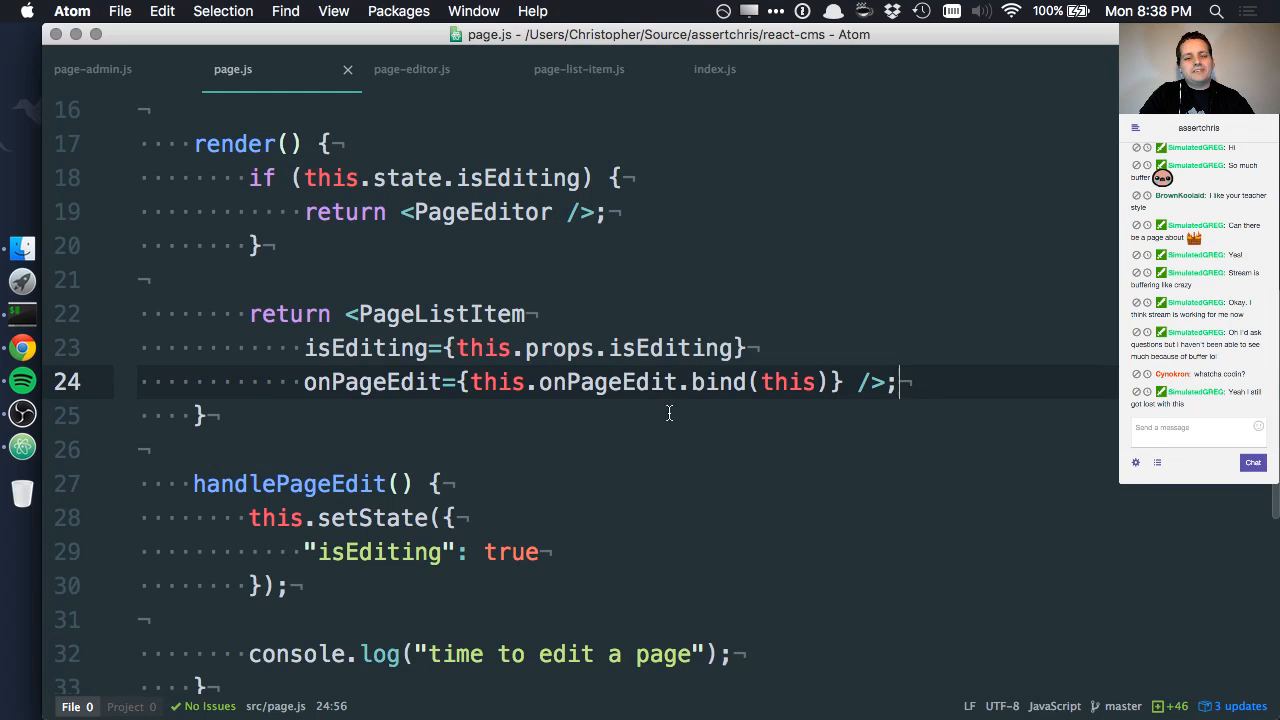
{"action": "double_click", "coordinate": [370, 484]}
{"action": "key", "text": "super+c"}
{"action": "double_click", "coordinate": [607, 381]}
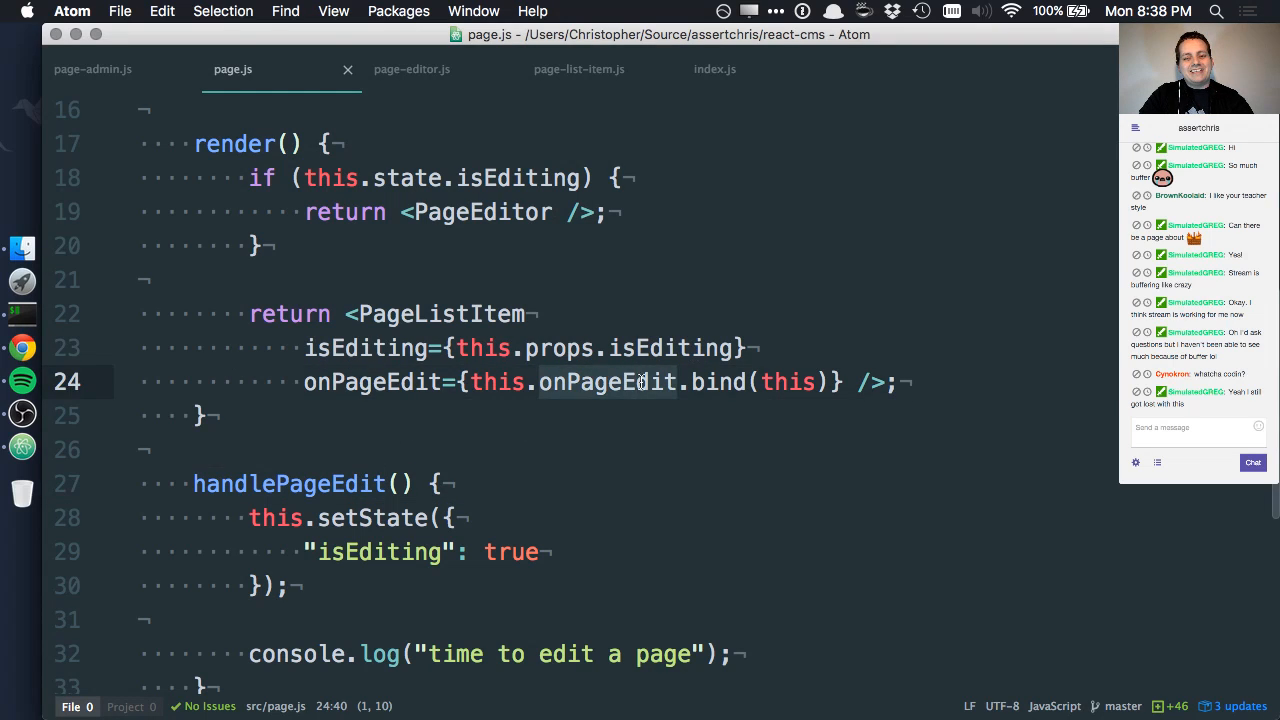
{"action": "key", "text": "super+v"}
{"action": "left_click", "coordinate": [669, 450]}
{"action": "key", "text": "super+s"}
{"action": "key", "text": "super+Tab"}
{"action": "key", "text": "super+r"}
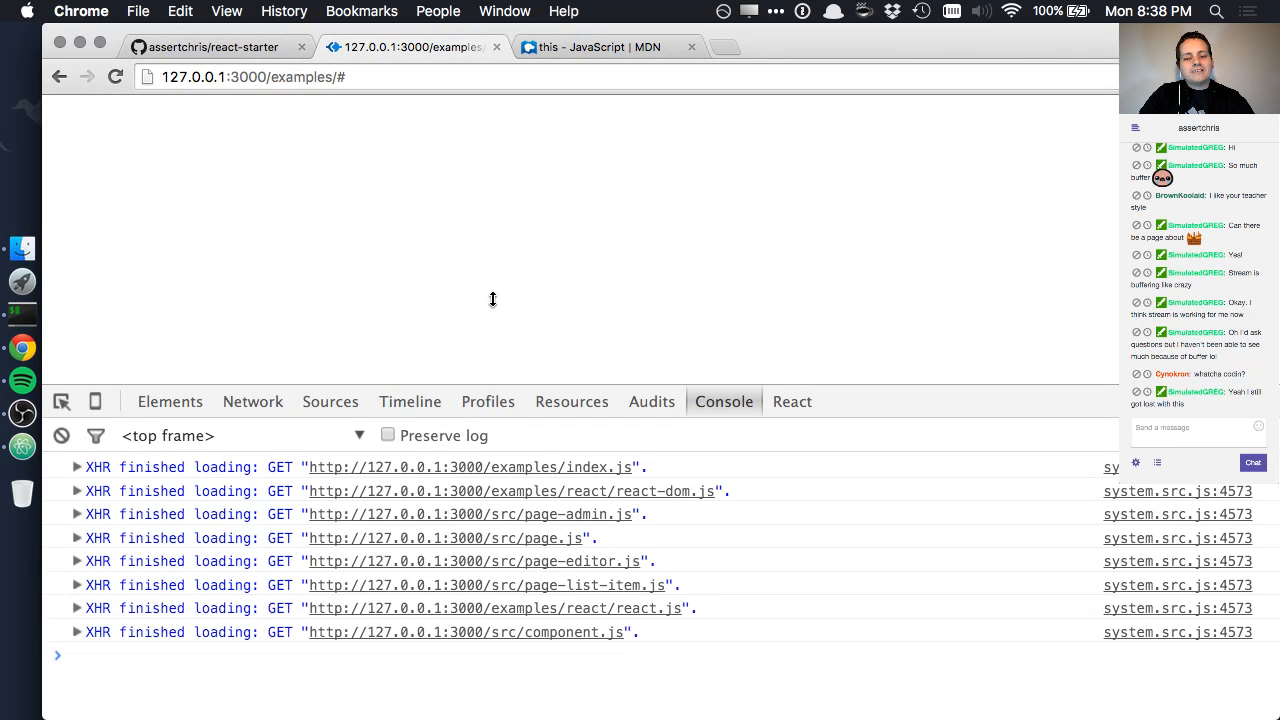
Step: Click all five edit links to swap each item for its editor, then reload and return to Atom
{"action": "left_click", "coordinate": [215, 218]}
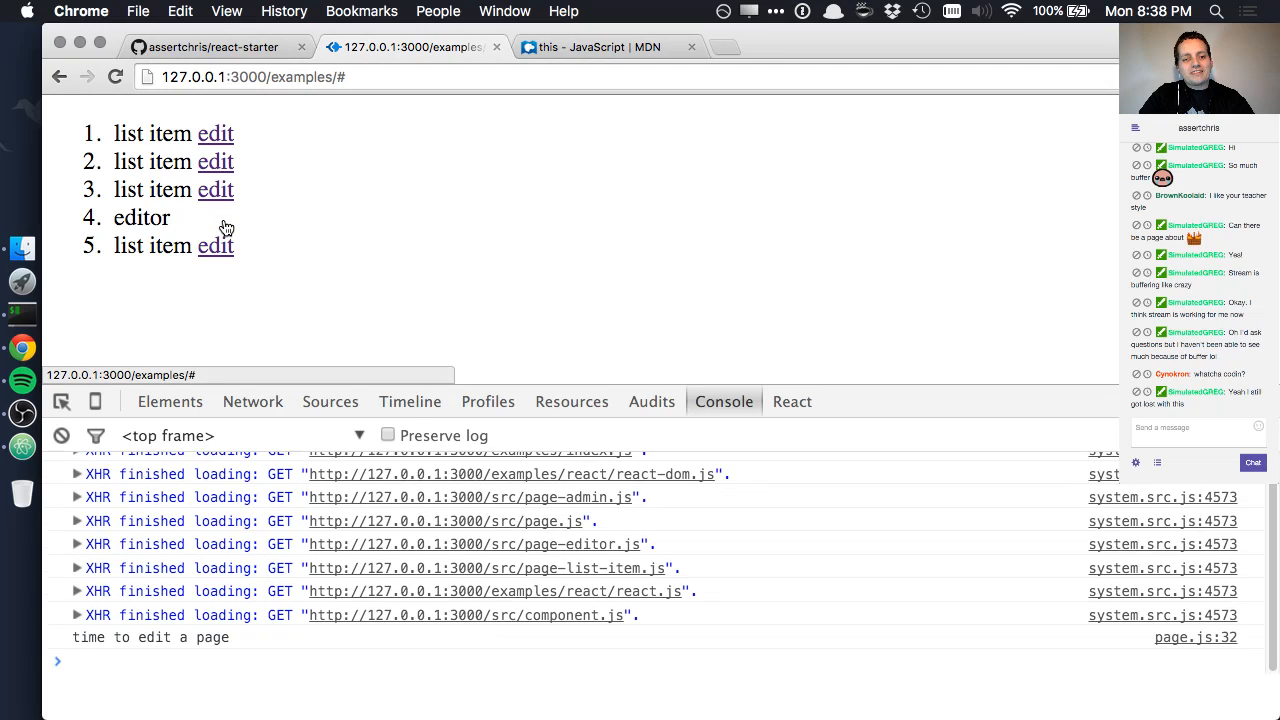
{"action": "left_click", "coordinate": [215, 161]}
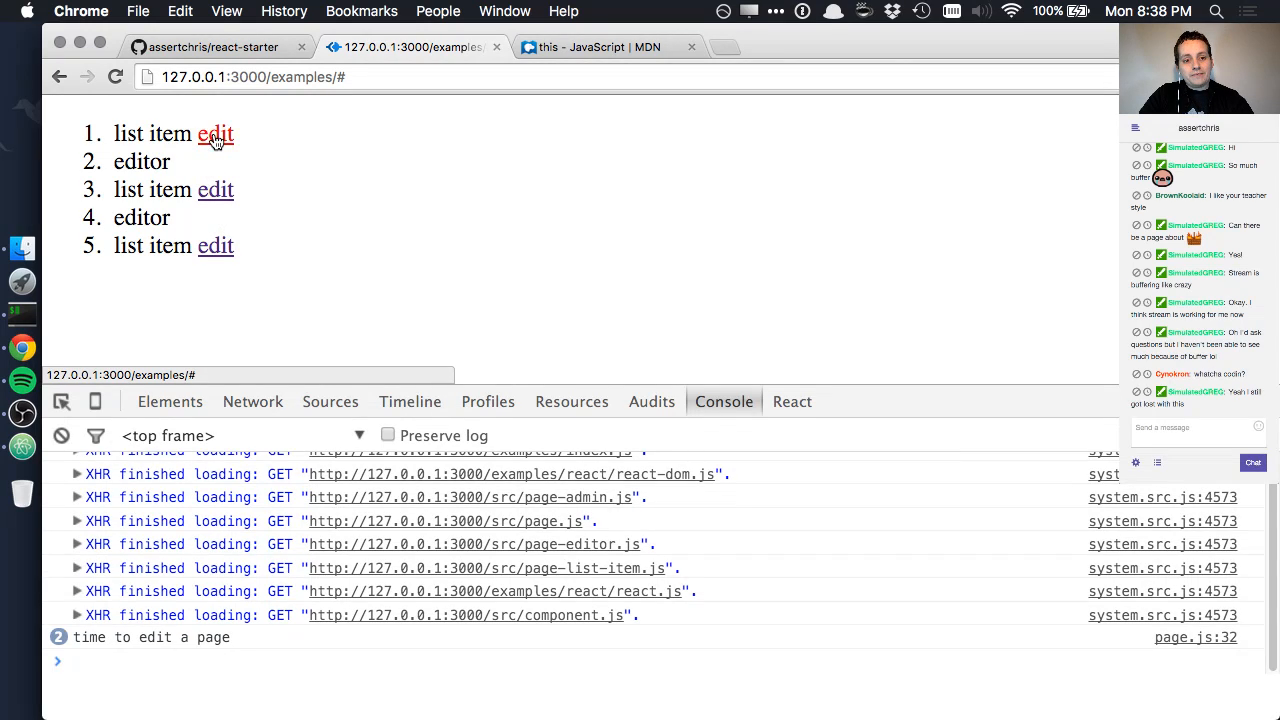
{"action": "left_click", "coordinate": [215, 133]}
{"action": "left_click", "coordinate": [215, 246]}
{"action": "left_click", "coordinate": [215, 190]}
{"action": "key", "text": "super+r"}
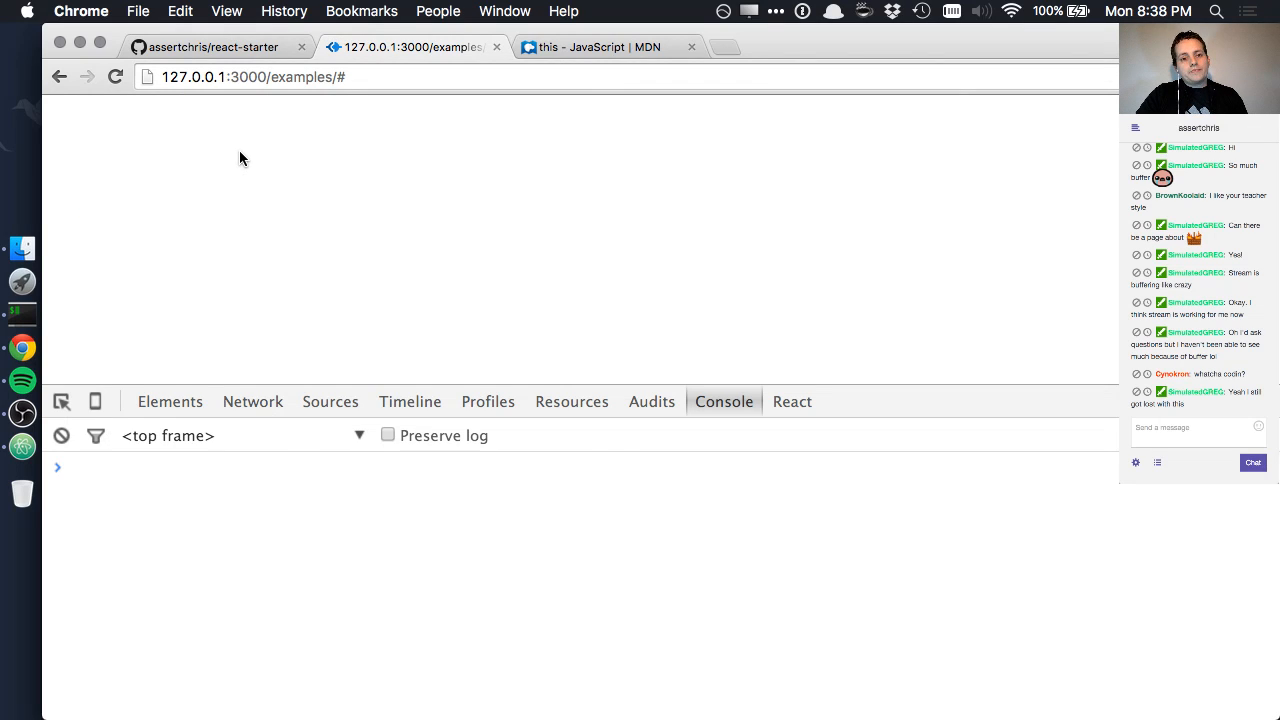
{"action": "key", "text": "super+Tab"}
Step: Select the handlePageEdit method in page.js, then bring up page-admin.js
{"action": "key", "text": "Left"}
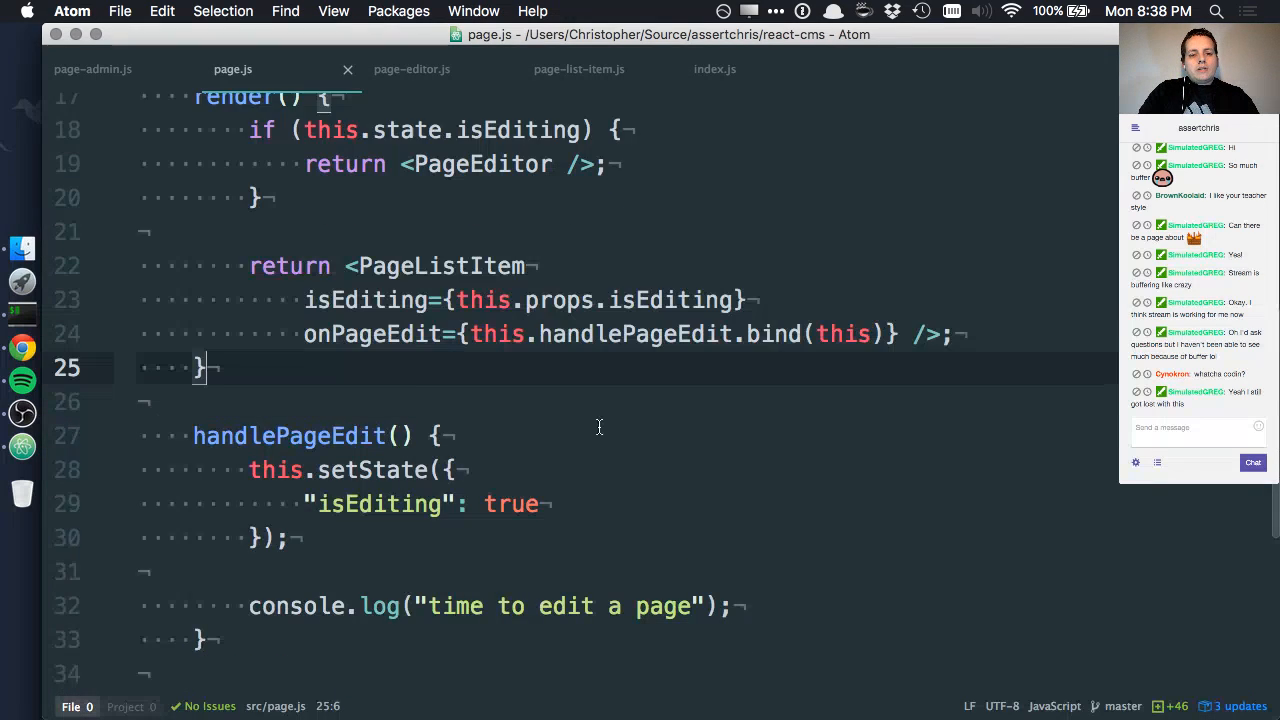
{"action": "scroll", "coordinate": [610, 417], "scroll_direction": "down", "scroll_amount": 5}
{"action": "left_click_drag", "start_coordinate": [228, 243], "coordinate": [270, 414]}
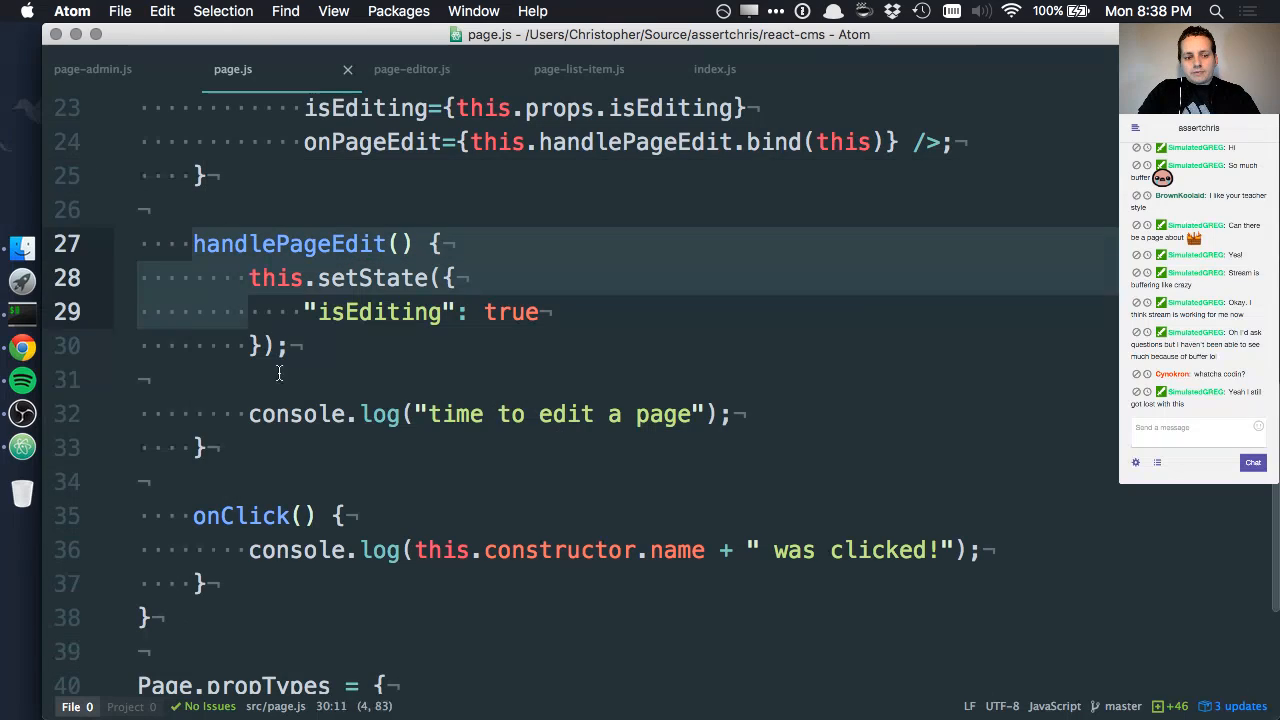
{"action": "left_click", "coordinate": [93, 69]}
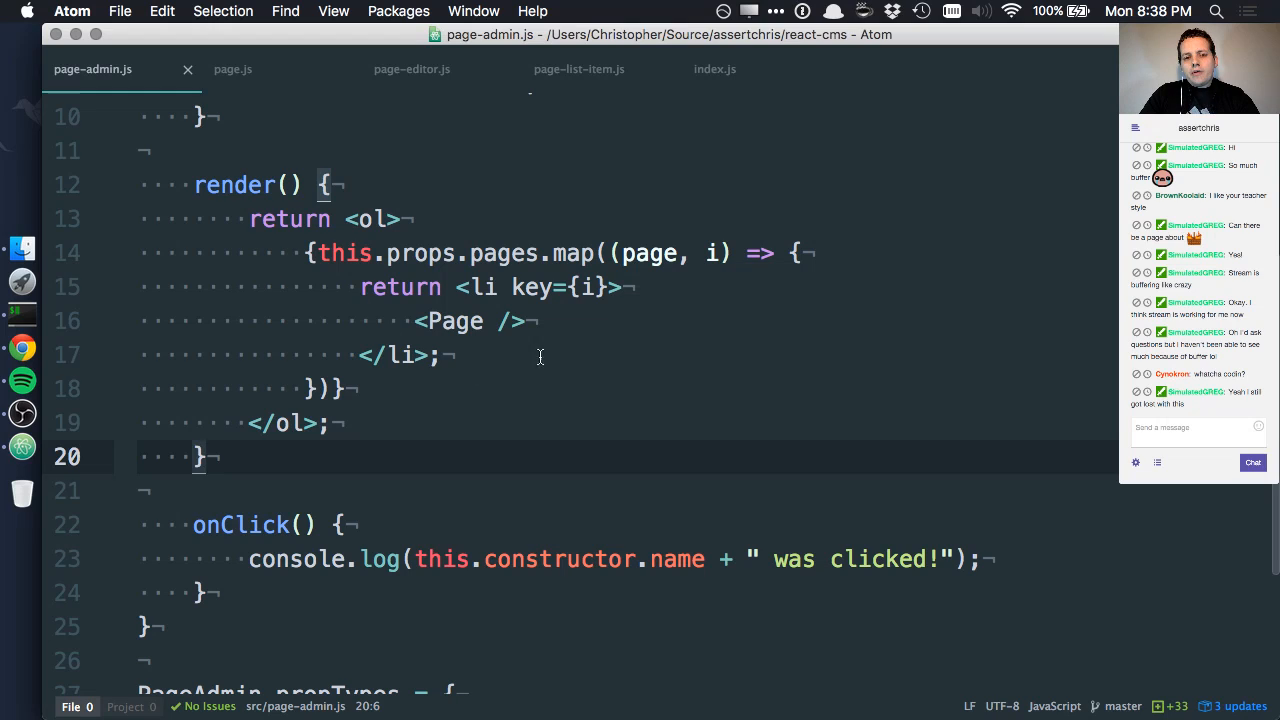
Step: Add an empty handlePageUpdate method below render and duplicate it for renaming
{"action": "left_click_drag", "start_coordinate": [526, 321], "coordinate": [416, 321]}
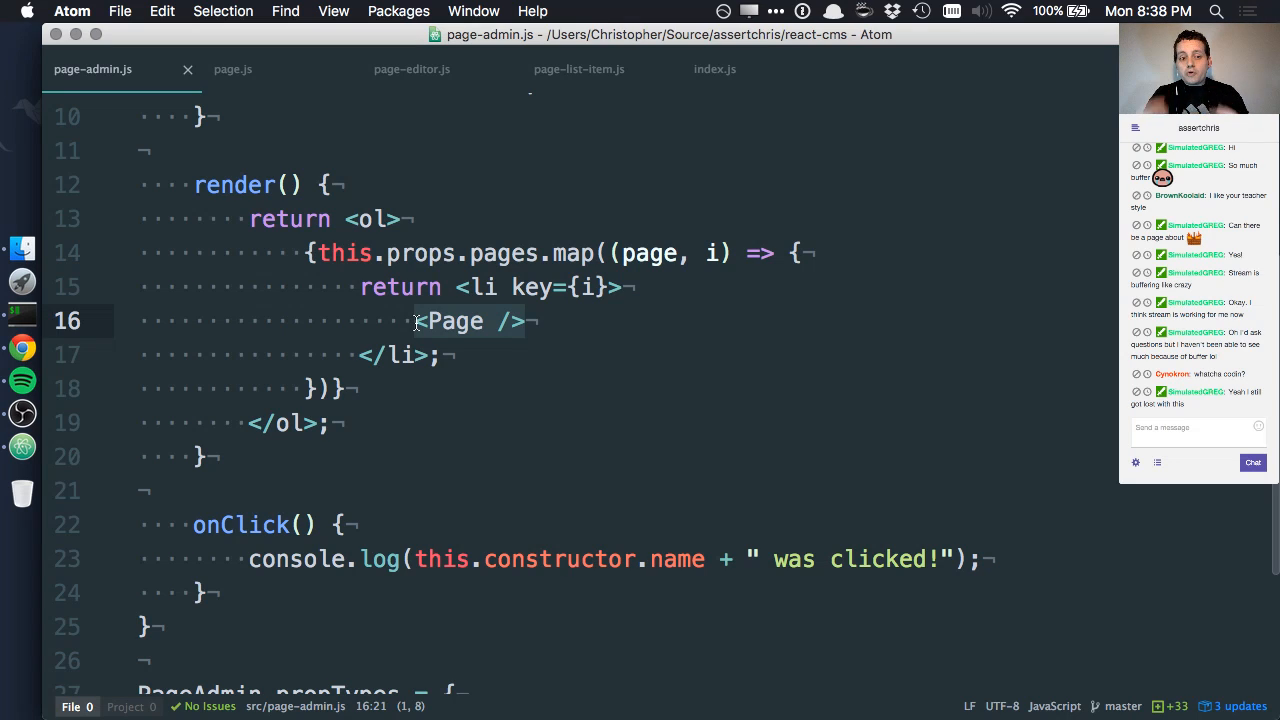
{"action": "left_click", "coordinate": [370, 453]}
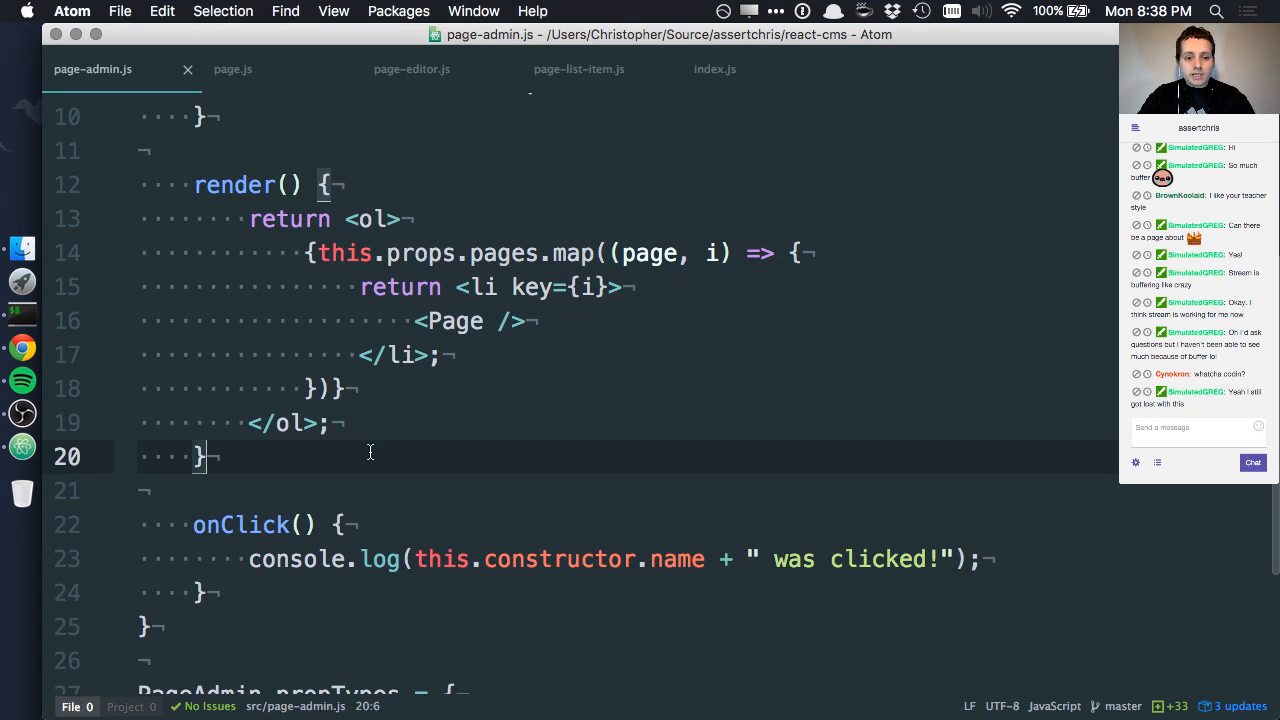
{"action": "key", "text": "Return"}
{"action": "key", "text": "Return"}
{"action": "type", "text": "handl"}
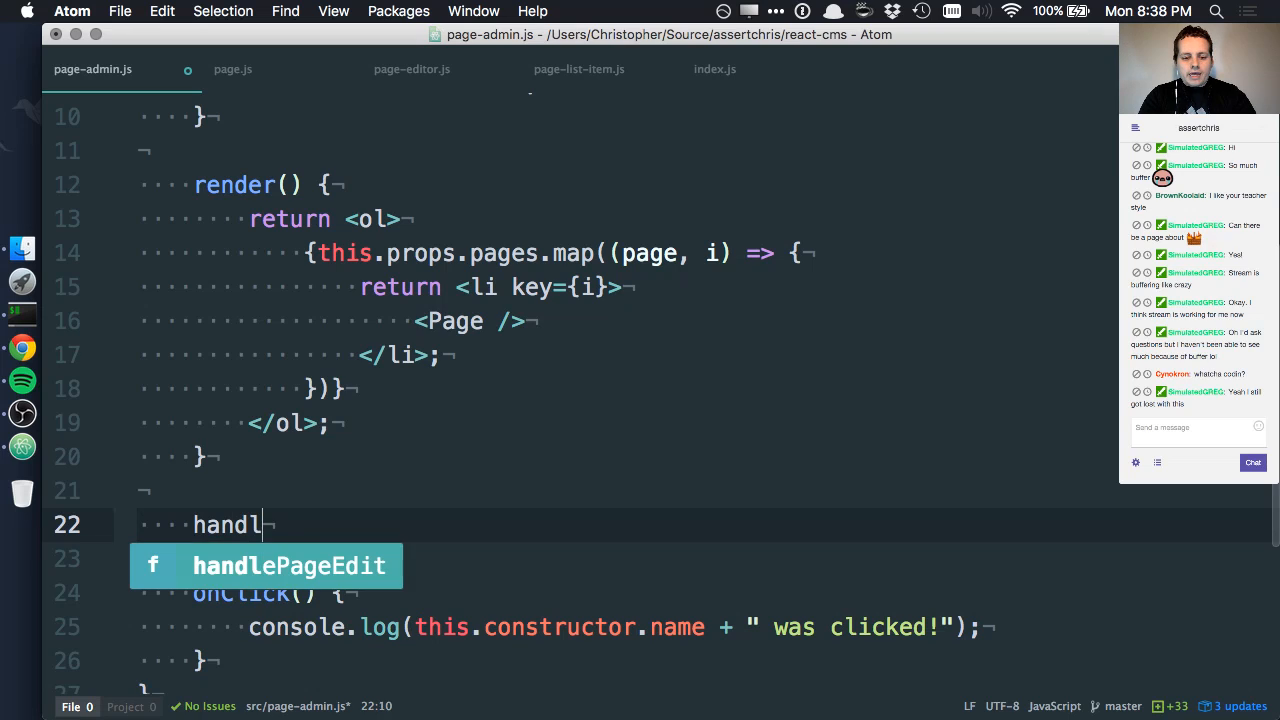
{"action": "type", "text": "ePageUpdate()"}
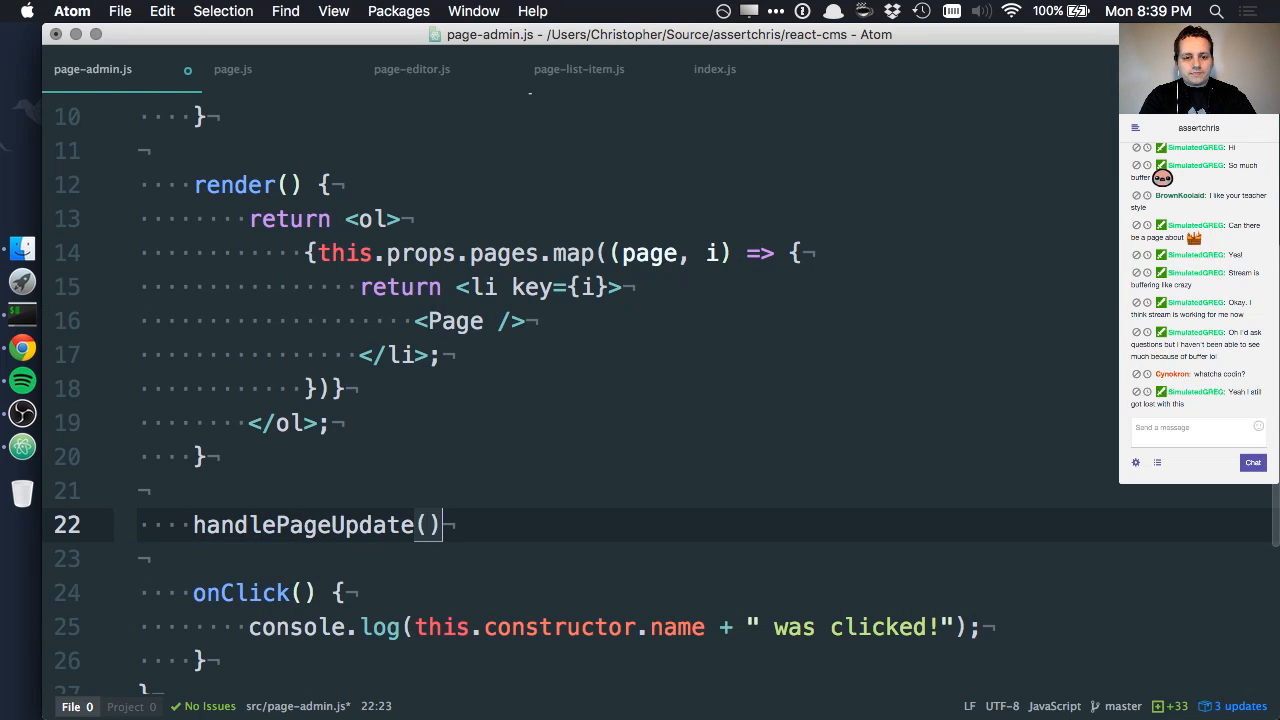
{"action": "type", "text": " {"}
{"action": "key", "text": "Return"}
{"action": "key", "text": "Down"}
{"action": "key", "text": "shift+Up"}
{"action": "key", "text": "shift+Up"}
{"action": "key", "text": "super+shift+d"}
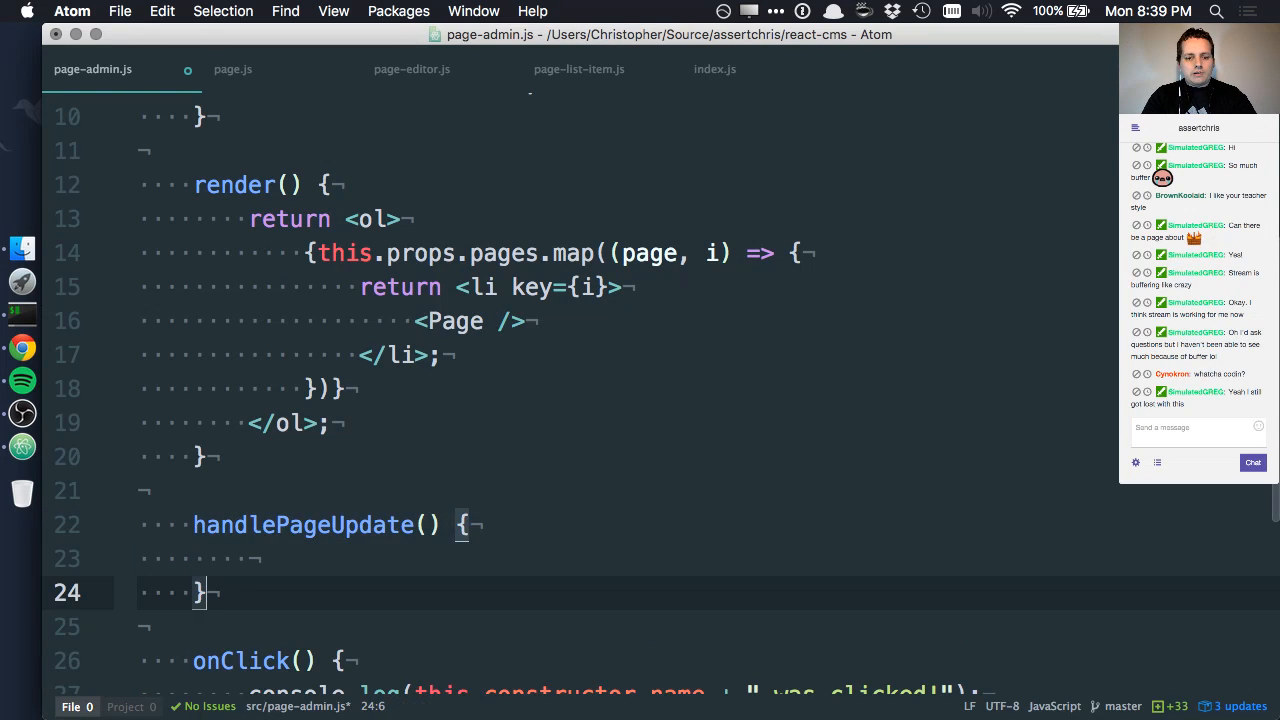
{"action": "left_click", "coordinate": [342, 540]}
{"action": "key", "text": "shift+Right"}
{"action": "key", "text": "shift+Right"}
{"action": "key", "text": "shift+Right"}
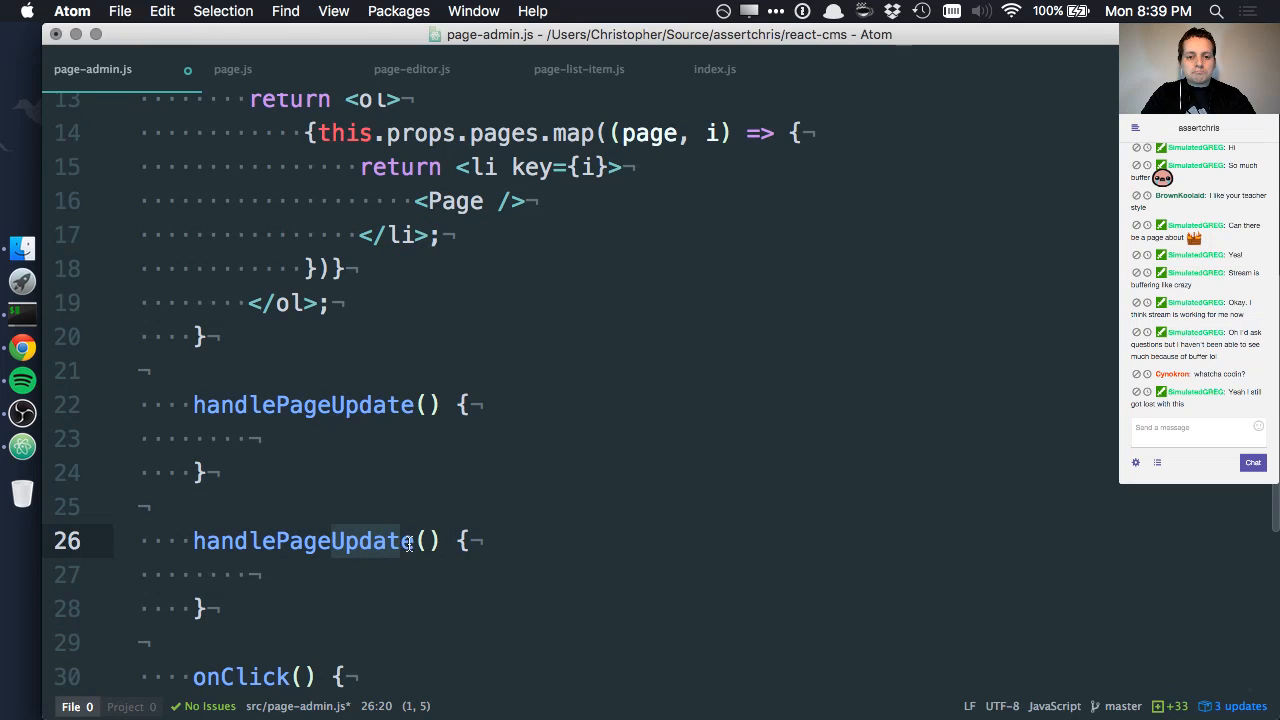
{"action": "type", "text": "Delete"}
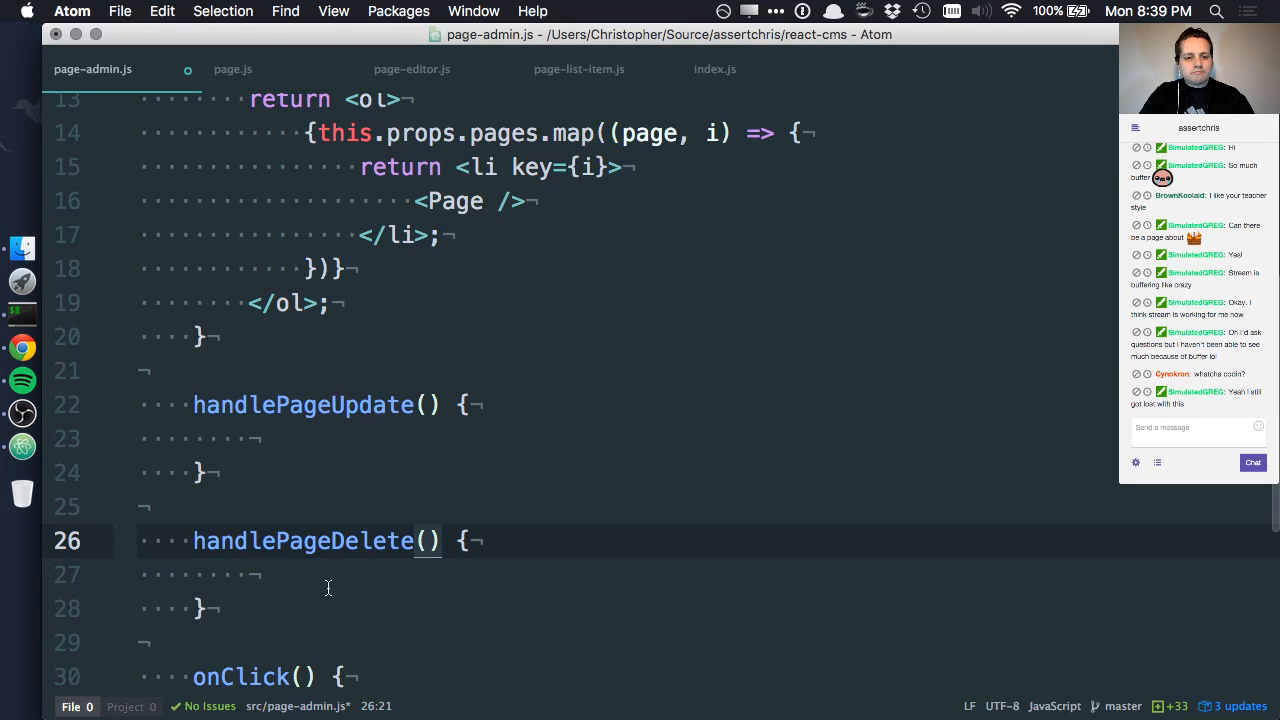
Step: Make a third copy so PageAdmin has handlePageInsert, handlePageUpdate and handlePageDelete, and save
{"action": "left_click_drag", "start_coordinate": [227, 472], "coordinate": [255, 340]}
{"action": "key", "text": "super+shift+d"}
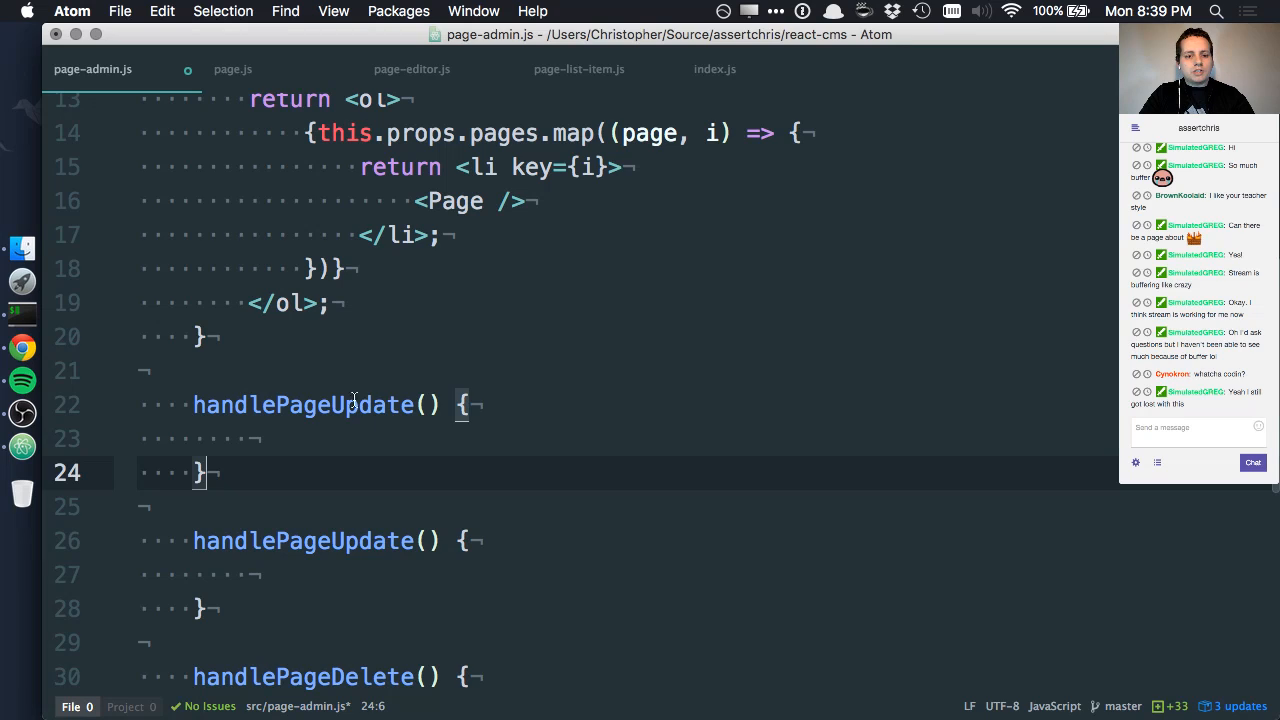
{"action": "left_click", "coordinate": [427, 404]}
{"action": "key", "text": "shift+alt+Left"}
{"action": "type", "text": "Inser"}
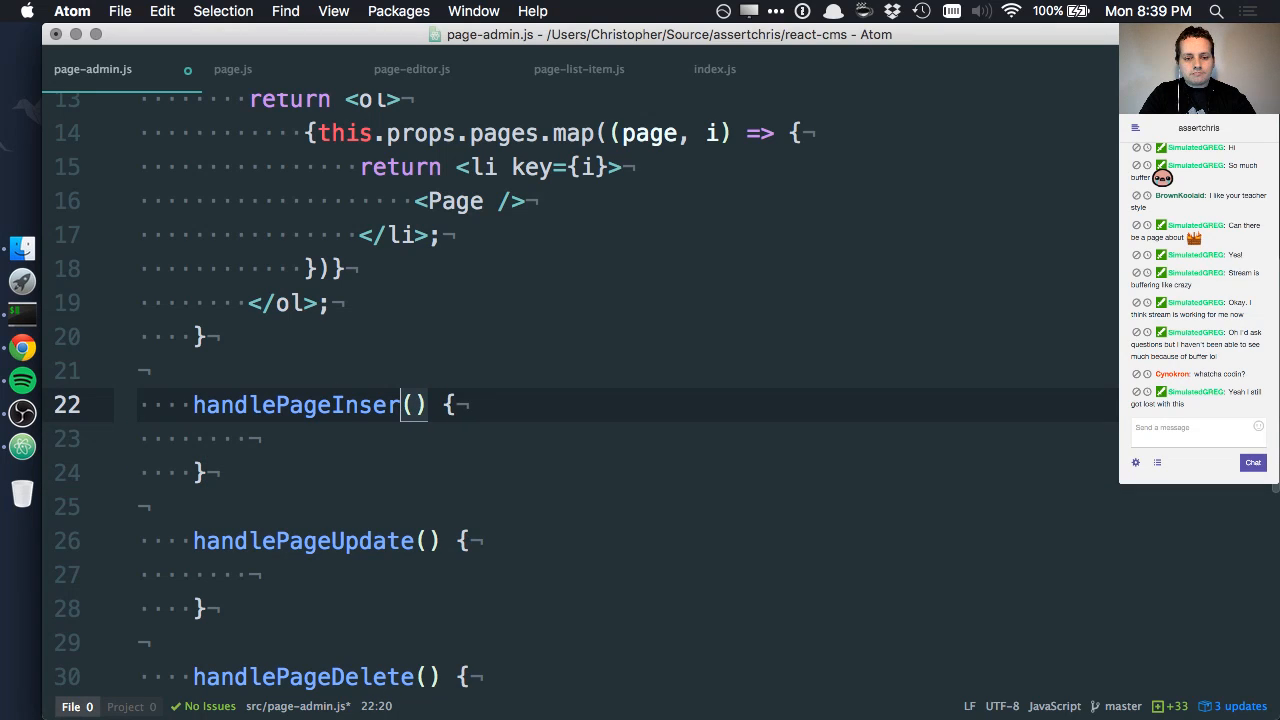
{"action": "type", "text": "t"}
{"action": "key", "text": "shift+Down"}
{"action": "key", "text": "shift+Down"}
{"action": "scroll", "coordinate": [415, 429], "scroll_direction": "down", "scroll_amount": 7}
{"action": "left_click", "coordinate": [206, 503]}
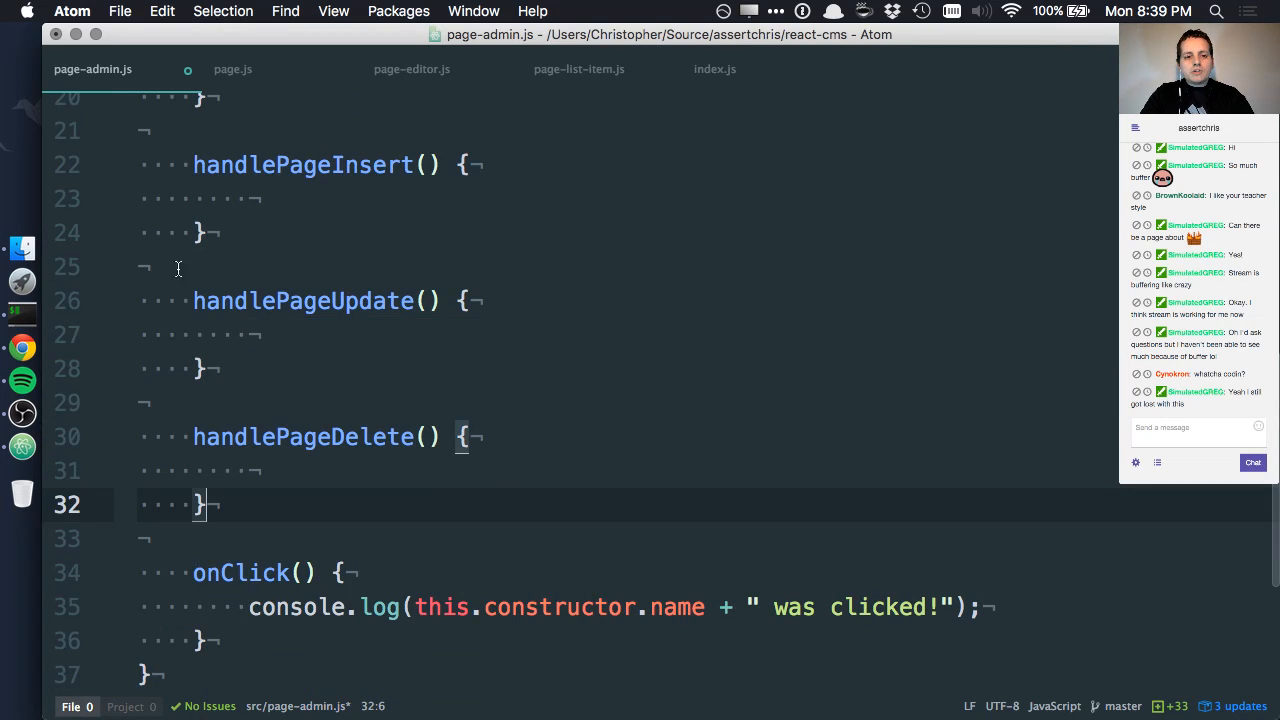
{"action": "left_click_drag", "start_coordinate": [193, 164], "coordinate": [328, 491]}
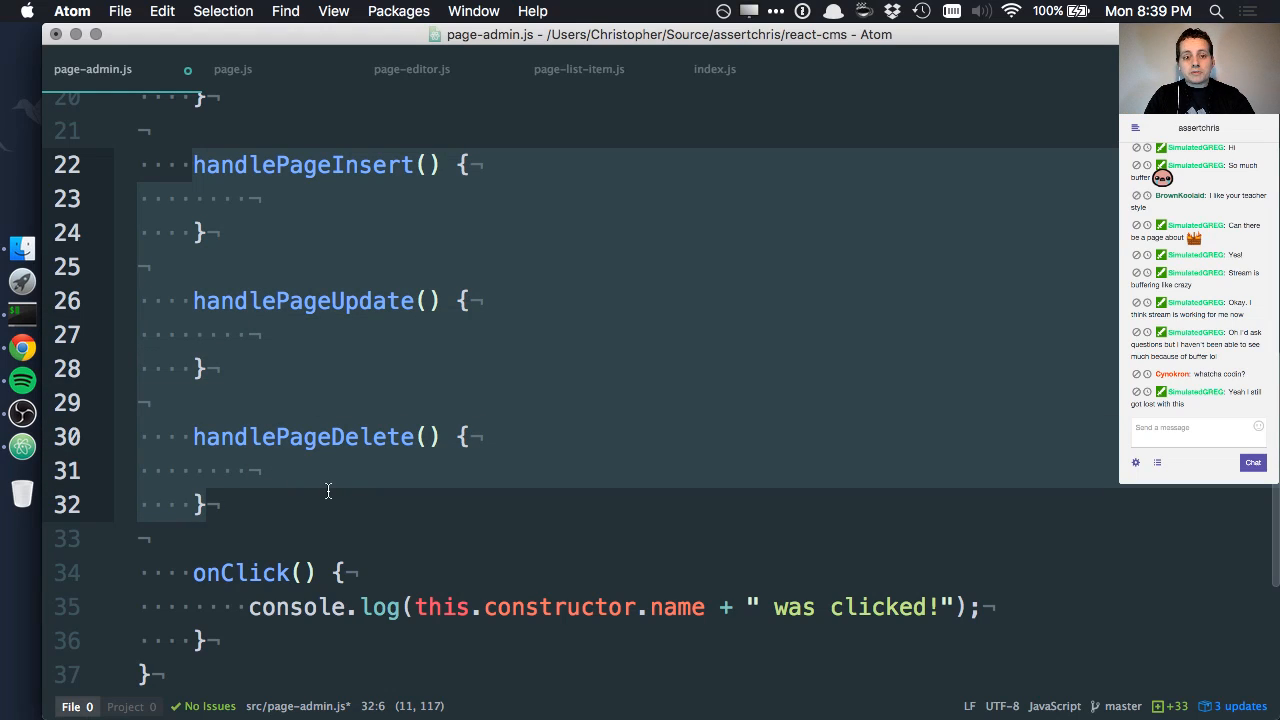
{"action": "key", "text": "super+s"}
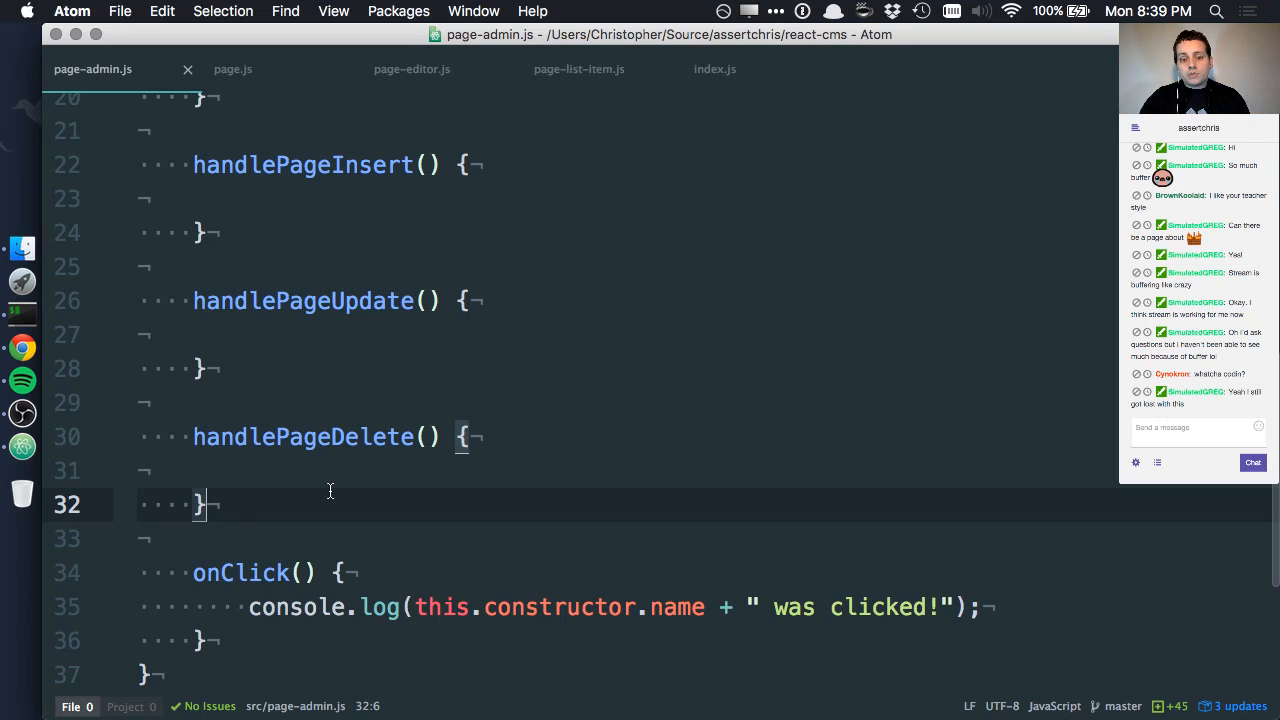
{"action": "scroll", "coordinate": [330, 491], "scroll_direction": "up", "scroll_amount": 5}
{"action": "scroll", "coordinate": [427, 440], "scroll_direction": "down", "scroll_amount": 2}
Step: Begin an onPageInsert= prop on the Page element in render
{"action": "left_click", "coordinate": [330, 357]}
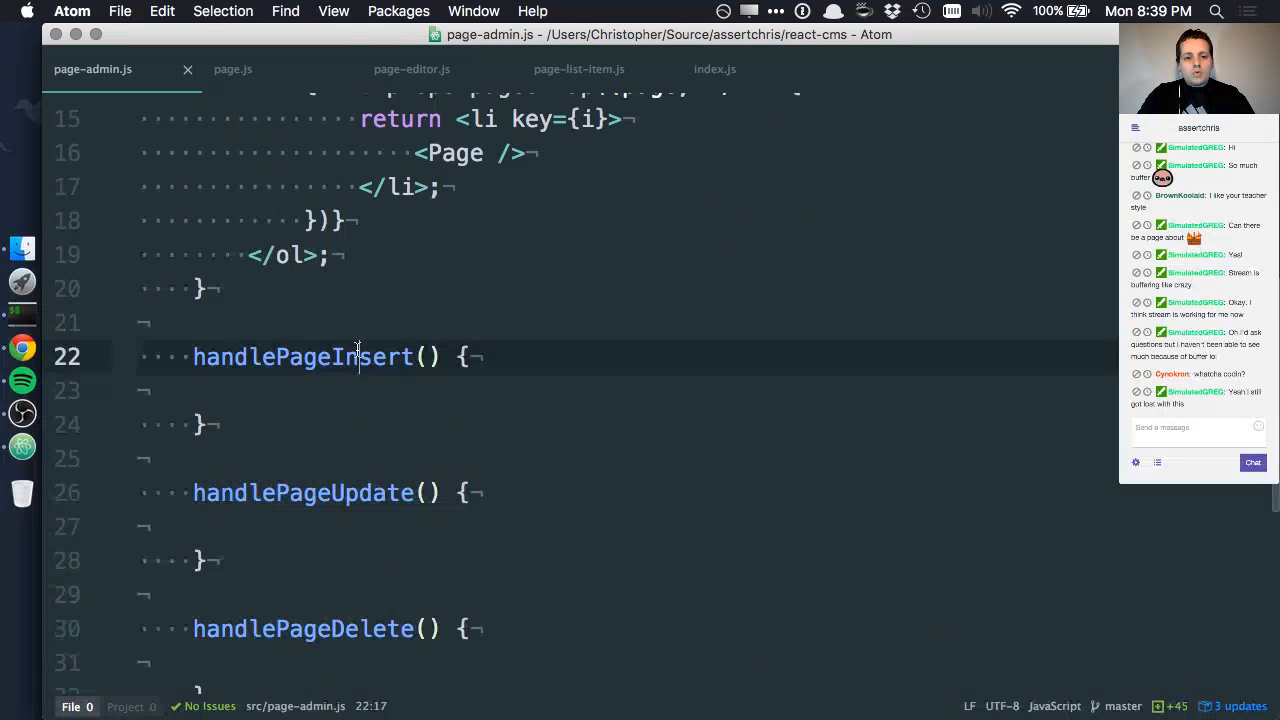
{"action": "left_click", "coordinate": [484, 152]}
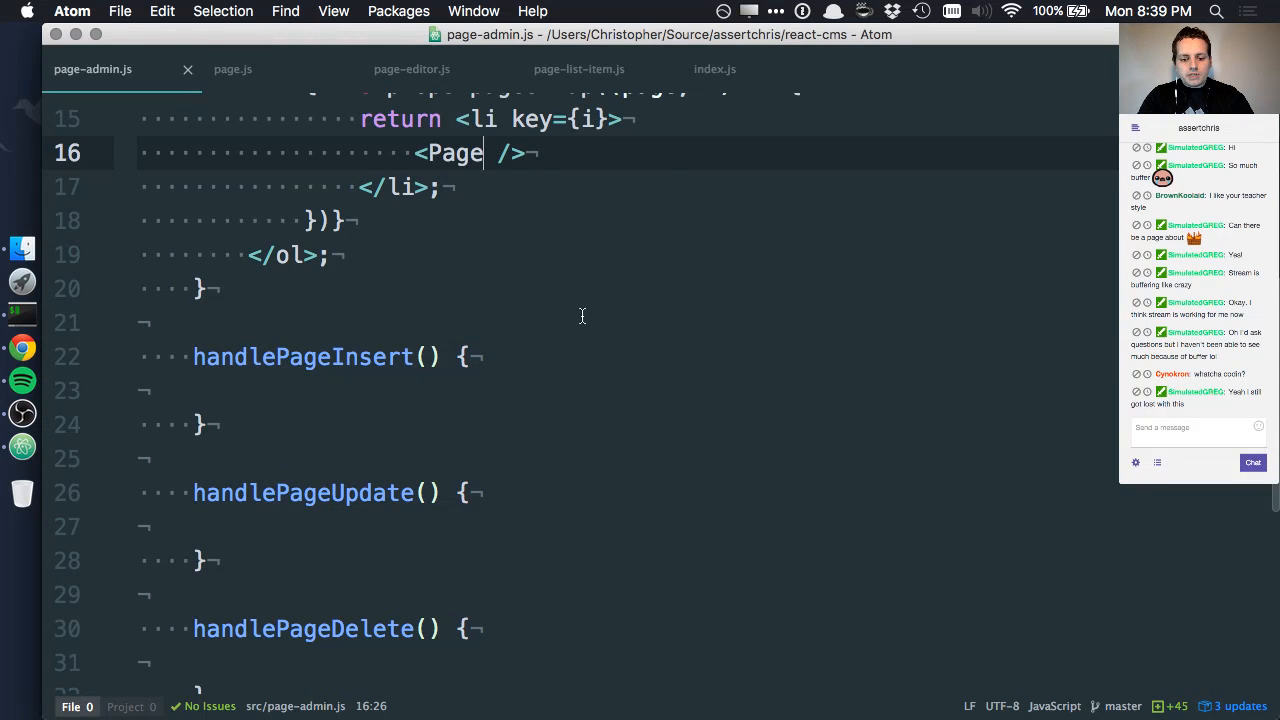
{"action": "type", "text": "onPg"}
{"action": "key", "text": "BackSpace"}
{"action": "type", "text": "ag "}
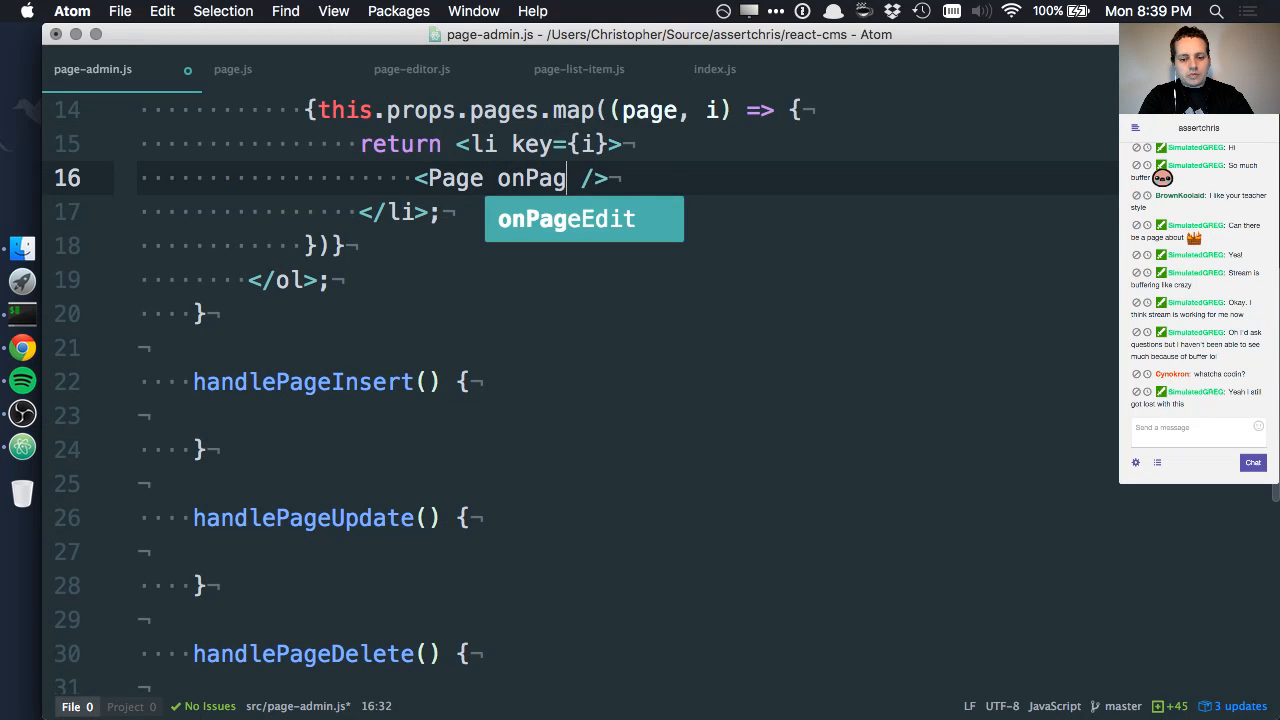
{"action": "type", "text": "eInsert="}
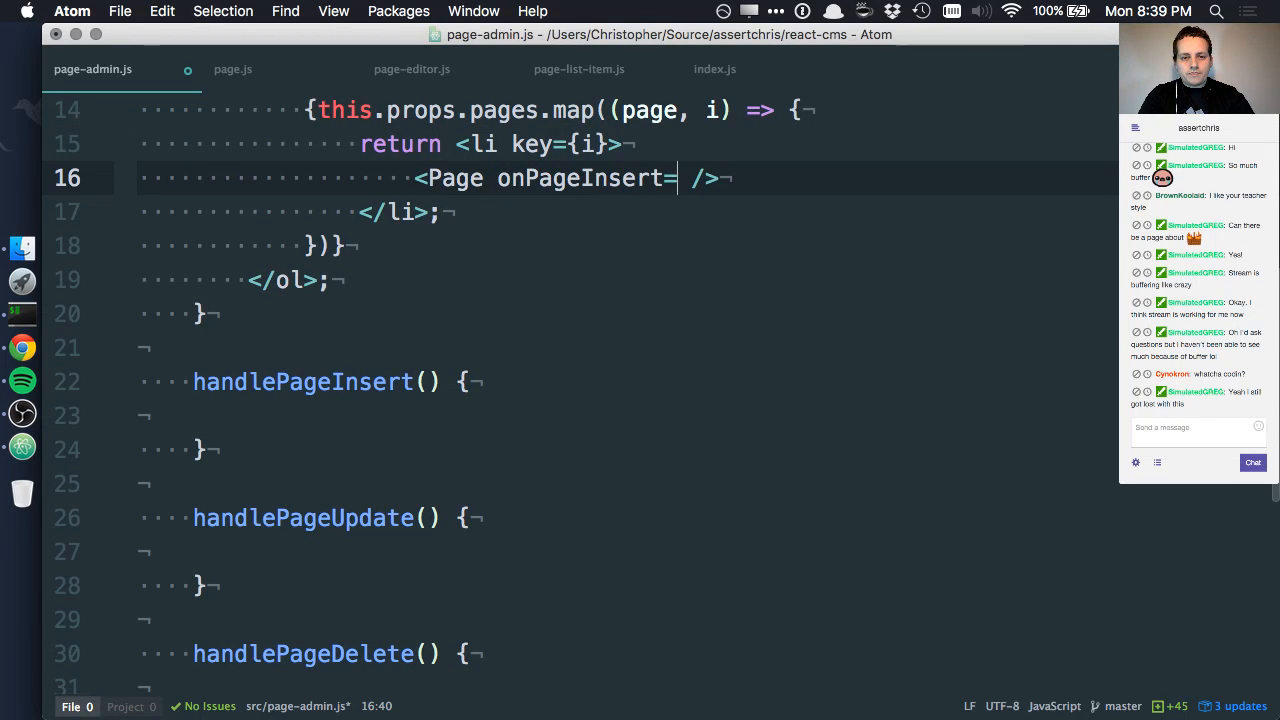
{"action": "type", "text": "{}"}
Step: Set Page's onPageInsert to {this.handlePageInsert.bind(this)} and save page-admin.js
{"action": "key", "text": "Left"}
{"action": "type", "text": "this."}
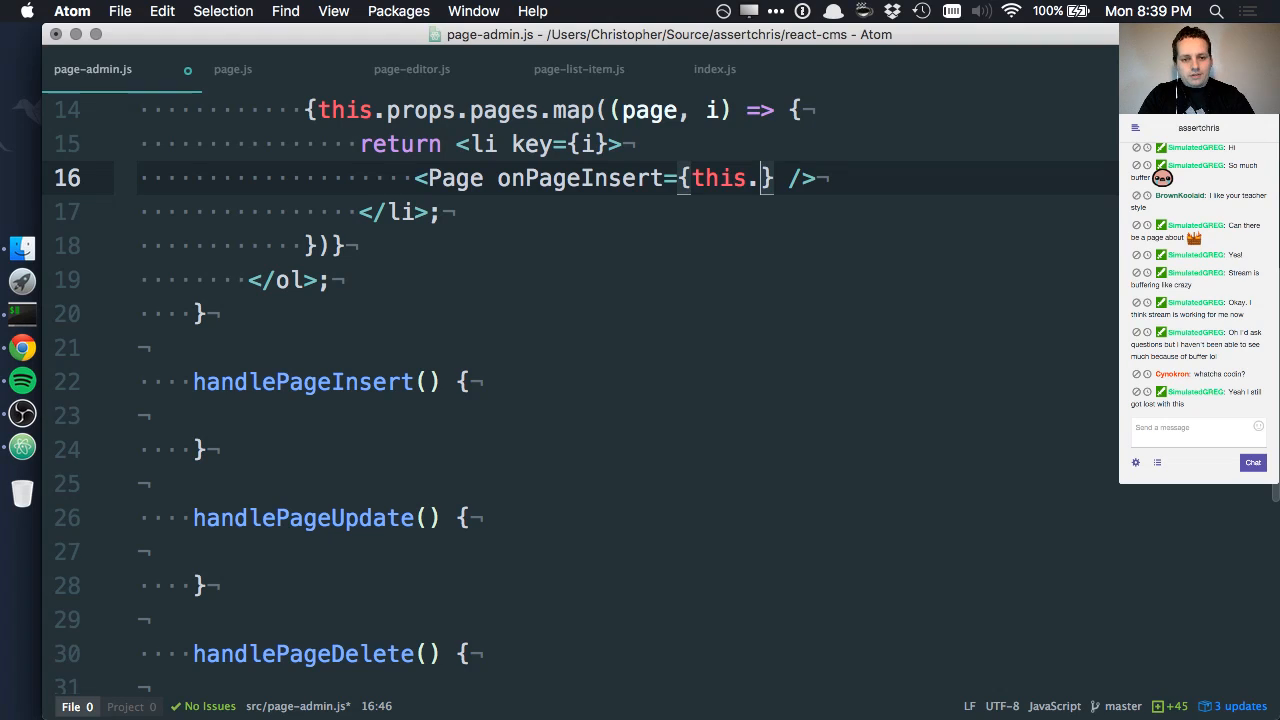
{"action": "double_click", "coordinate": [352, 381]}
{"action": "key", "text": "super+c"}
{"action": "left_click", "coordinate": [750, 178]}
{"action": "key", "text": "super+v"}
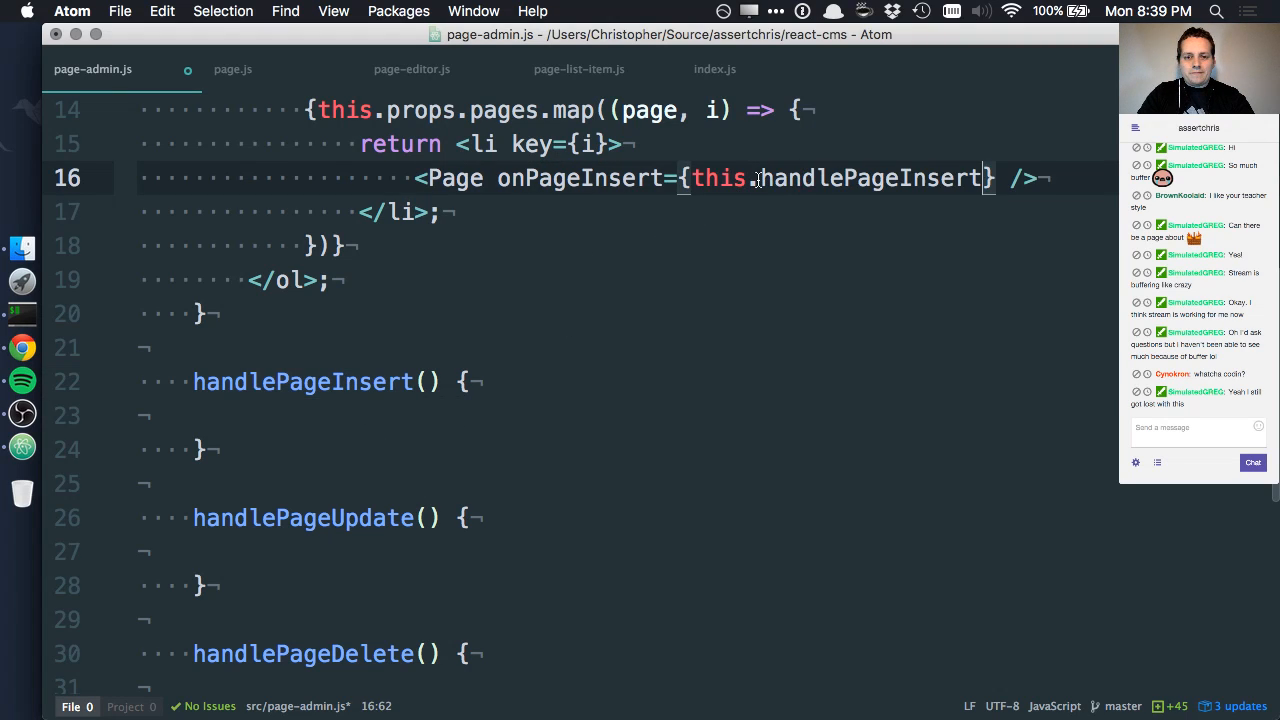
{"action": "type", "text": ".bind"}
{"action": "type", "text": "()"}
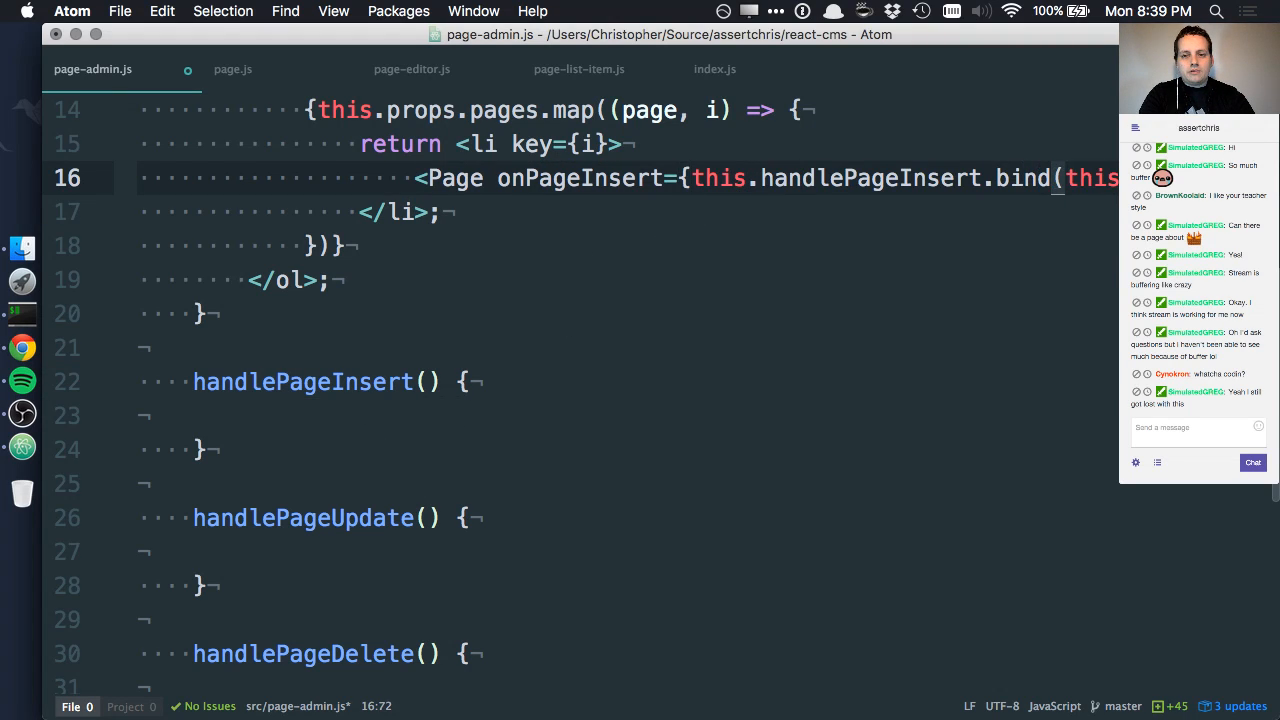
{"action": "type", "text": "this"}
{"action": "left_click", "coordinate": [857, 178]}
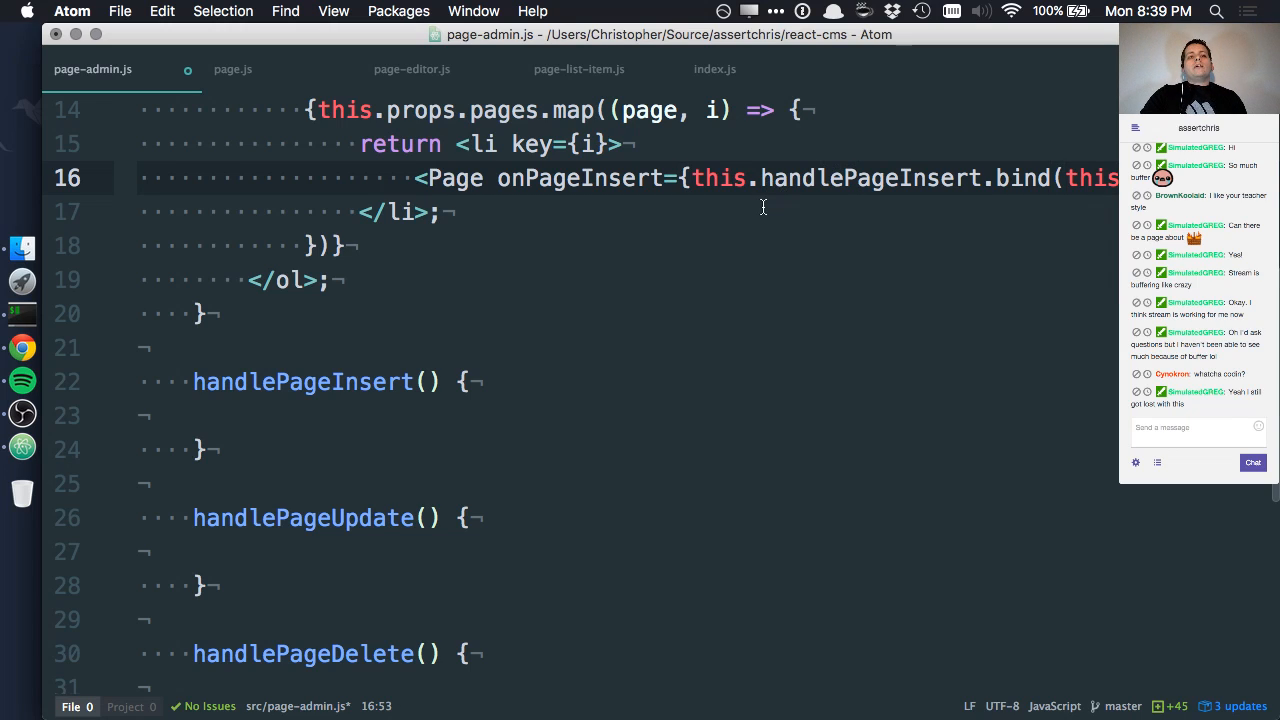
{"action": "left_click", "coordinate": [770, 232]}
{"action": "key", "text": "super+s"}
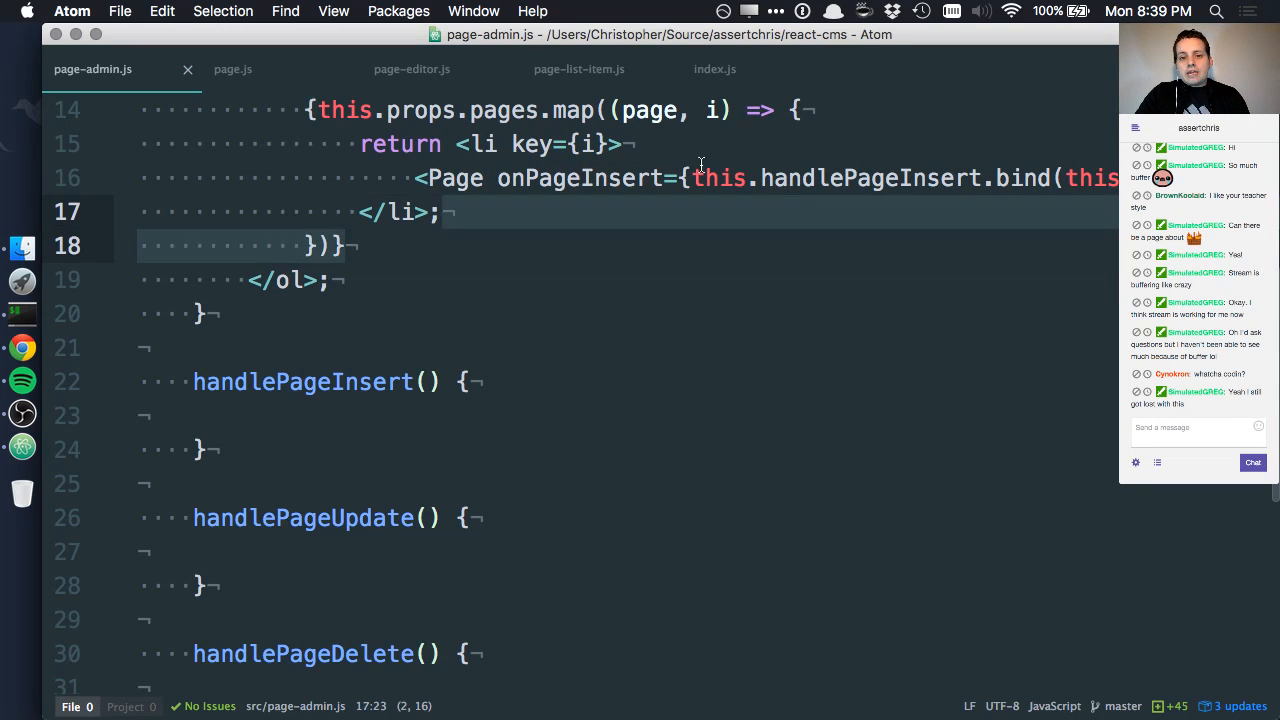
Step: Review the this.handlePageInsert.bind(this) expression on line 16 against the handlePageInsert method
{"action": "left_click_drag", "start_coordinate": [692, 178], "coordinate": [1118, 178]}
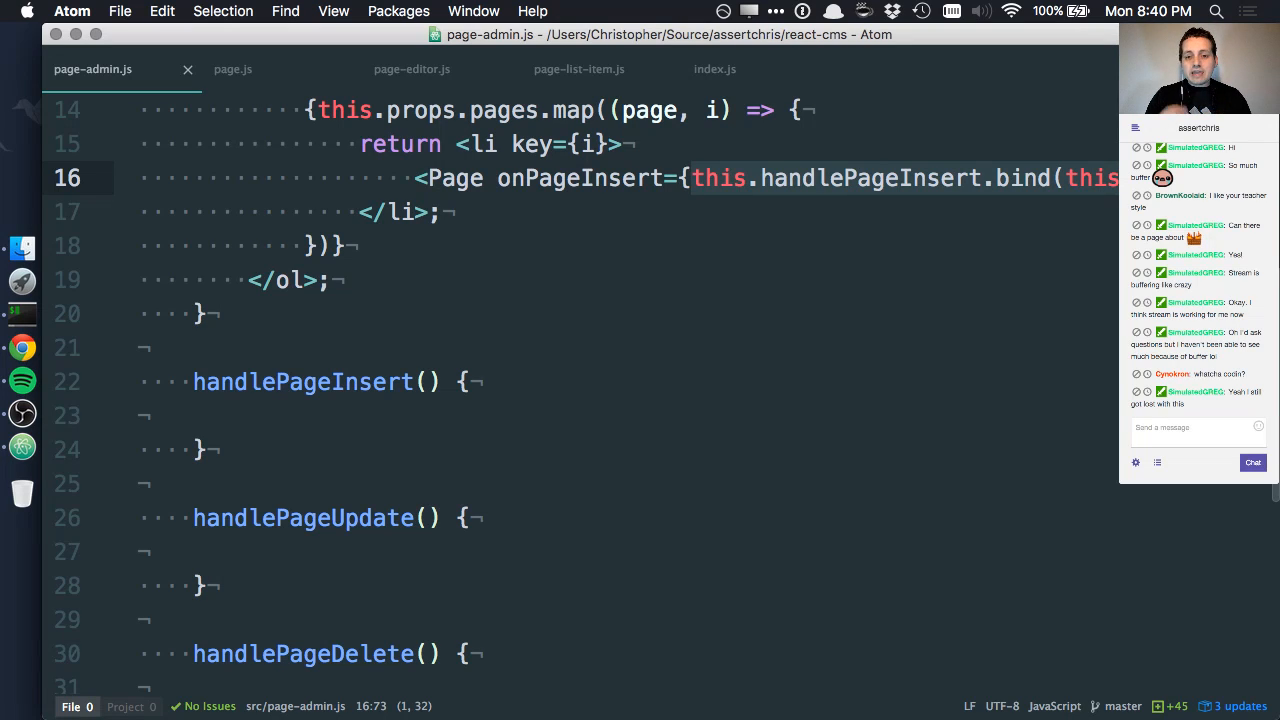
{"action": "scroll", "coordinate": [1110, 295], "scroll_direction": "up", "scroll_amount": 1}
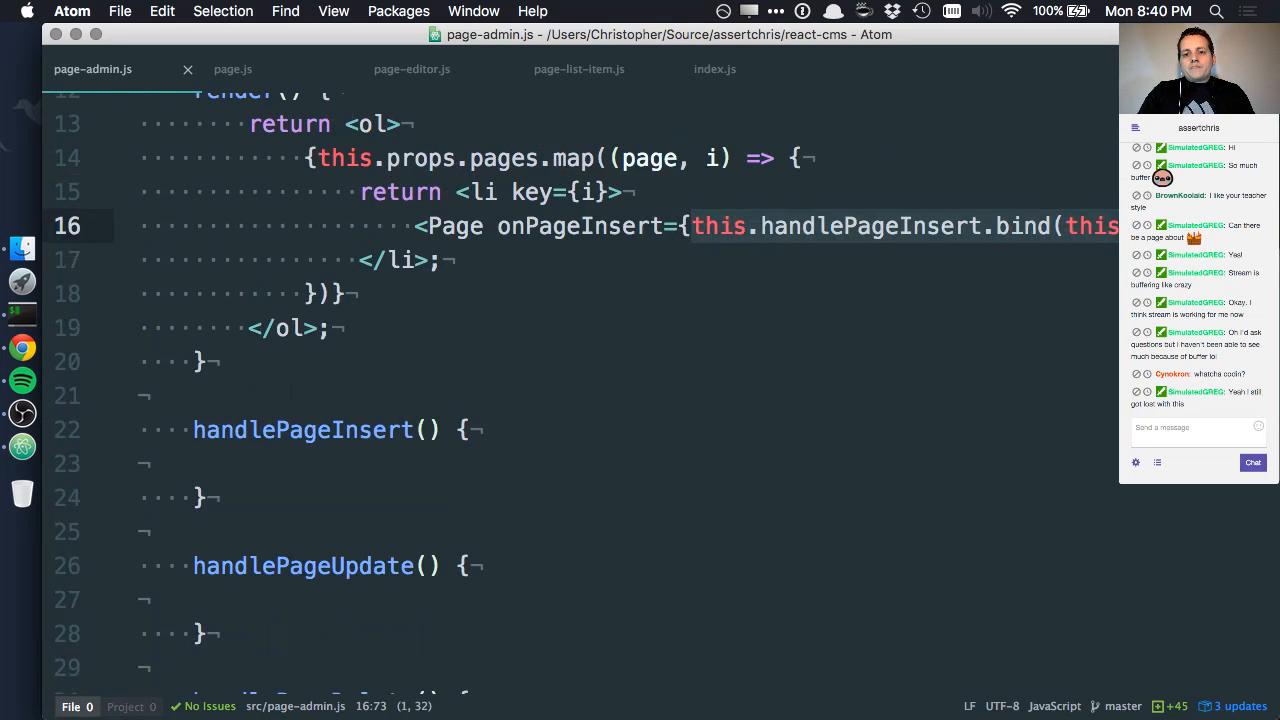
{"action": "scroll", "coordinate": [1110, 295], "scroll_direction": "up", "scroll_amount": 1}
{"action": "scroll", "coordinate": [1100, 305], "scroll_direction": "down", "scroll_amount": 1}
{"action": "scroll", "coordinate": [1094, 322], "scroll_direction": "down", "scroll_amount": 2}
{"action": "scroll", "coordinate": [1094, 322], "scroll_direction": "up", "scroll_amount": 3}
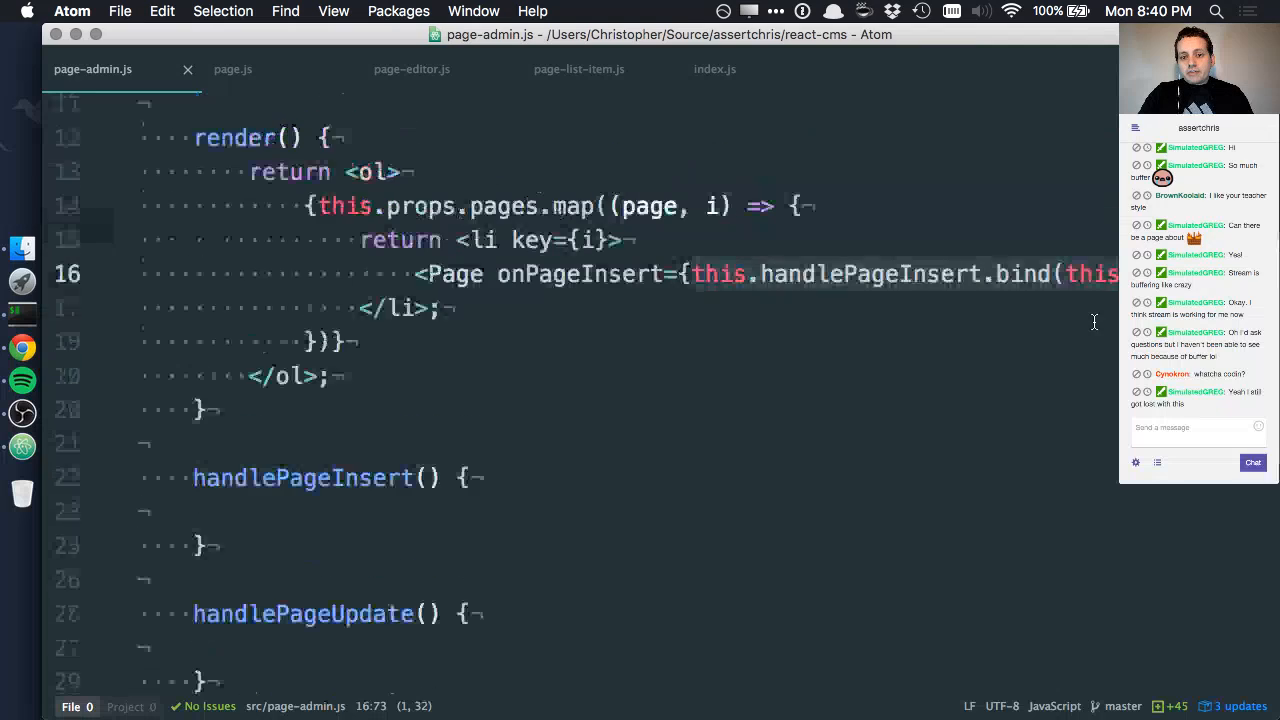
{"action": "key", "text": "Escape"}
{"action": "left_click_drag", "start_coordinate": [1115, 274], "coordinate": [690, 276]}
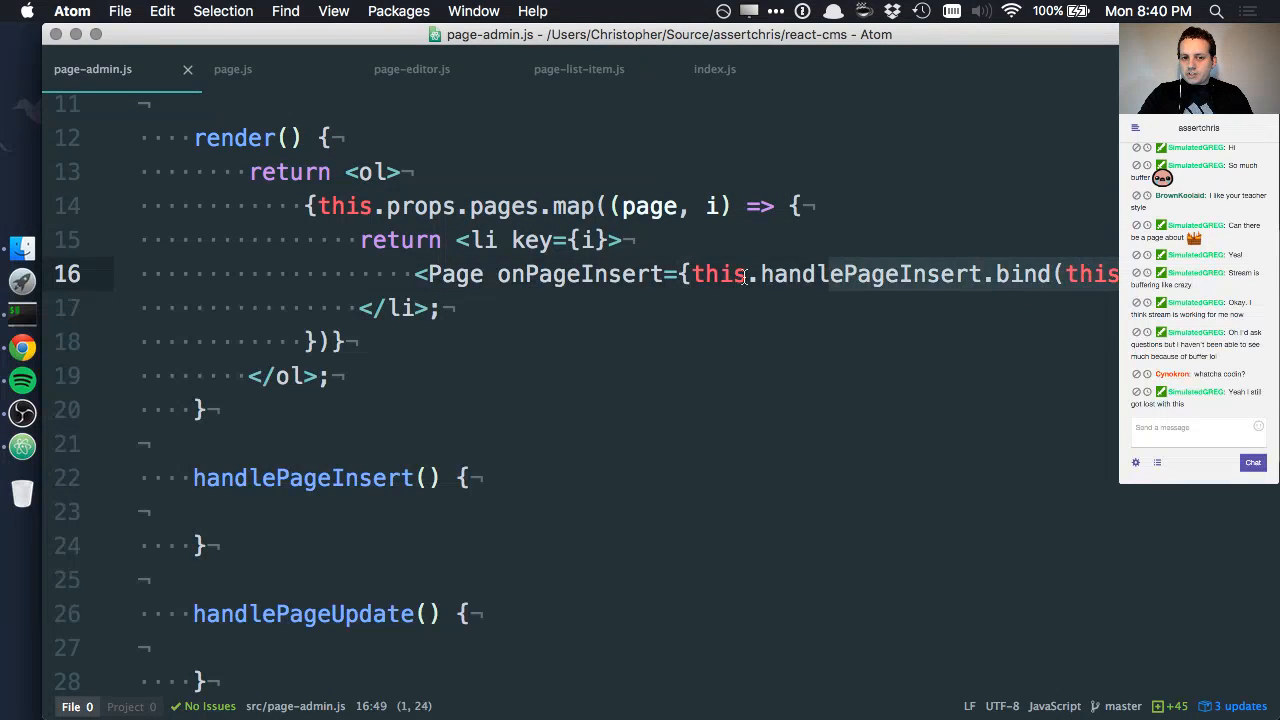
{"action": "double_click", "coordinate": [324, 480]}
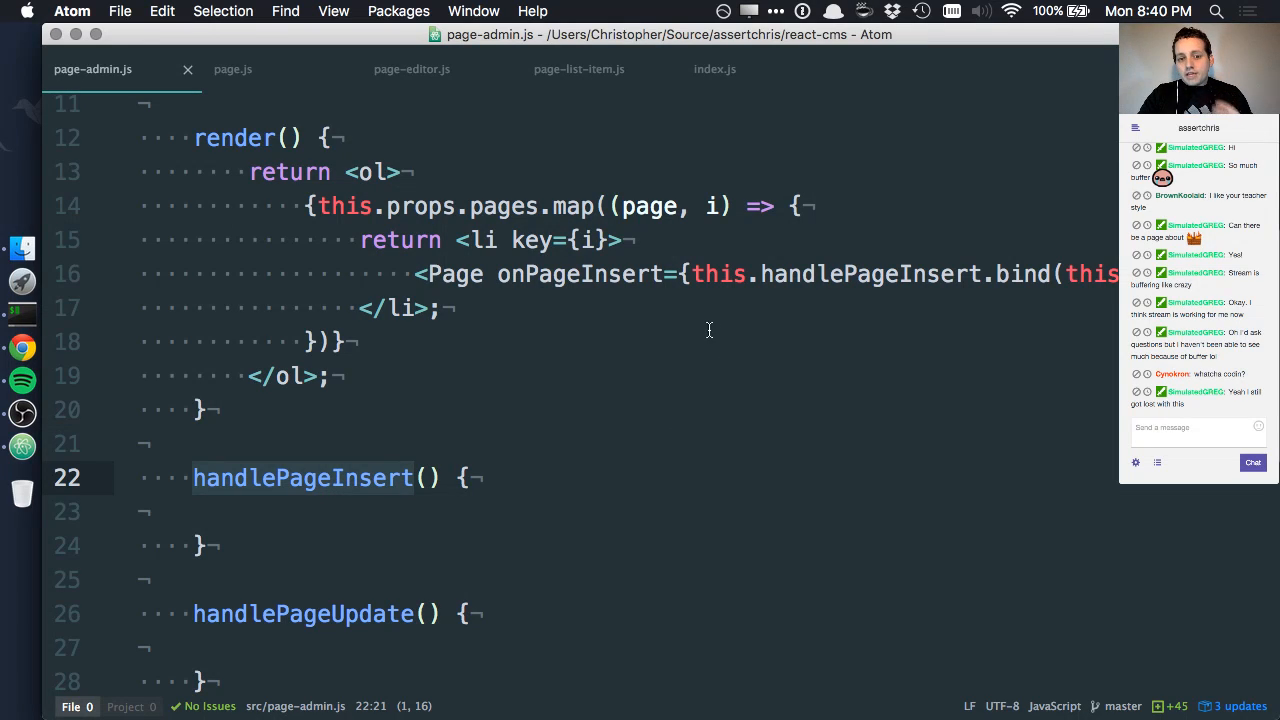
{"action": "left_click", "coordinate": [688, 276]}
{"action": "left_click_drag", "start_coordinate": [688, 276], "coordinate": [963, 296]}
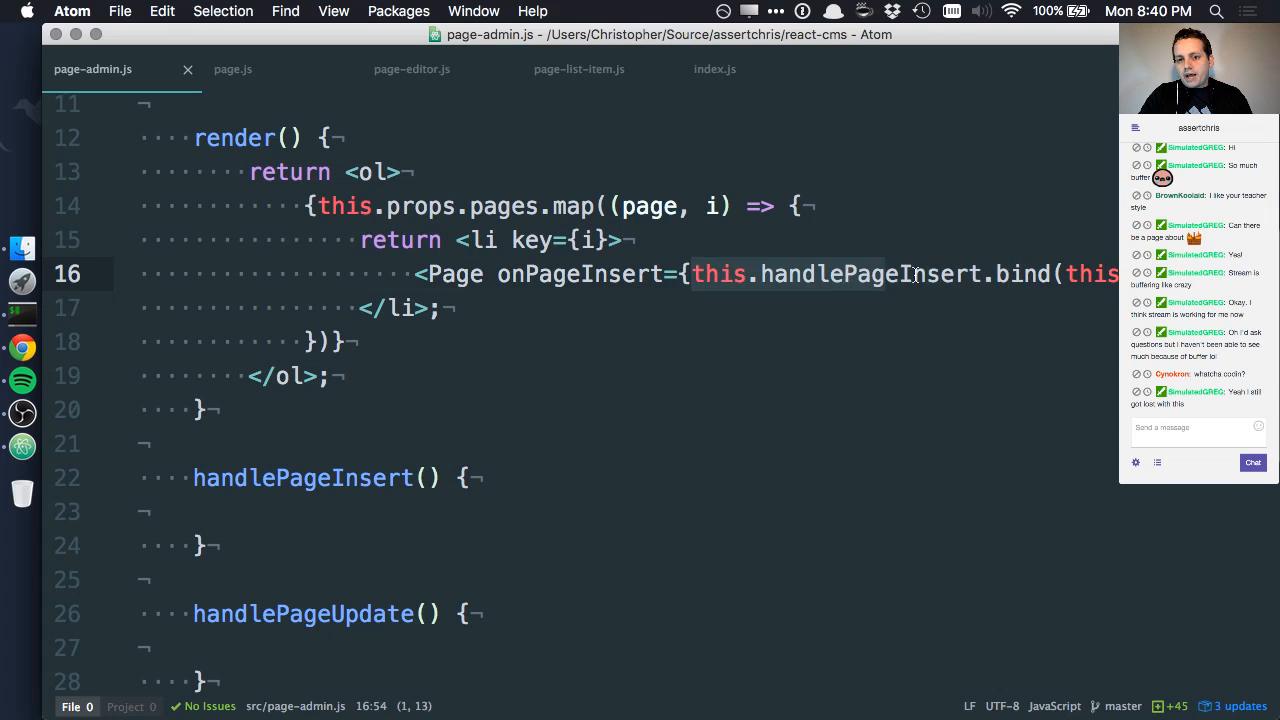
{"action": "scroll", "coordinate": [953, 300], "scroll_direction": "down", "scroll_amount": 3}
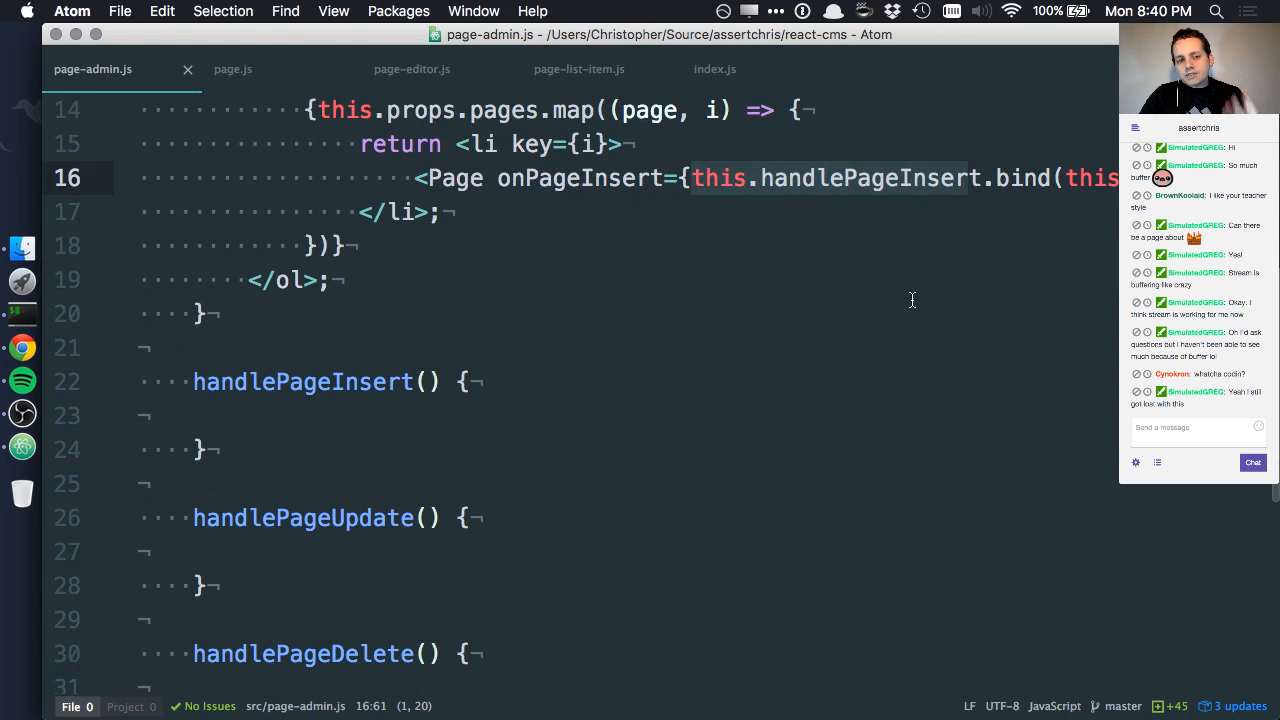
Step: Show the file tree and open component.js to look over the Component class
{"action": "key", "text": "cmd+\\"}
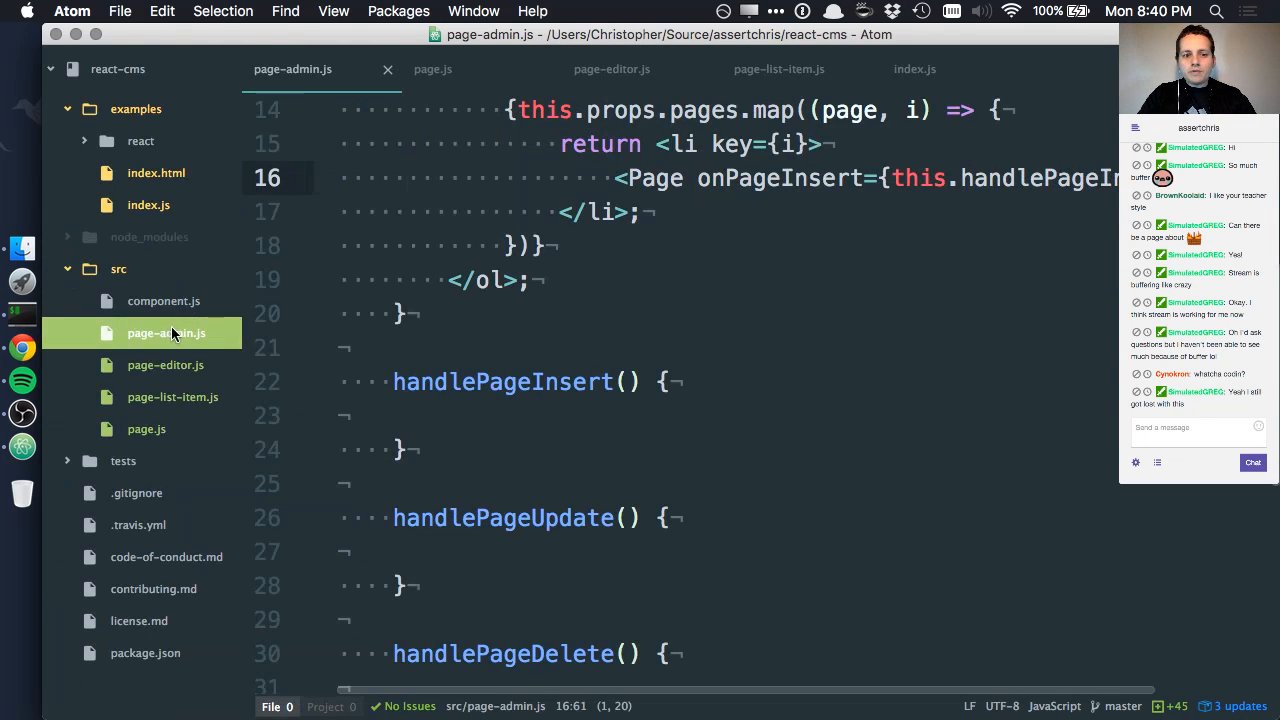
{"action": "left_click", "coordinate": [164, 301]}
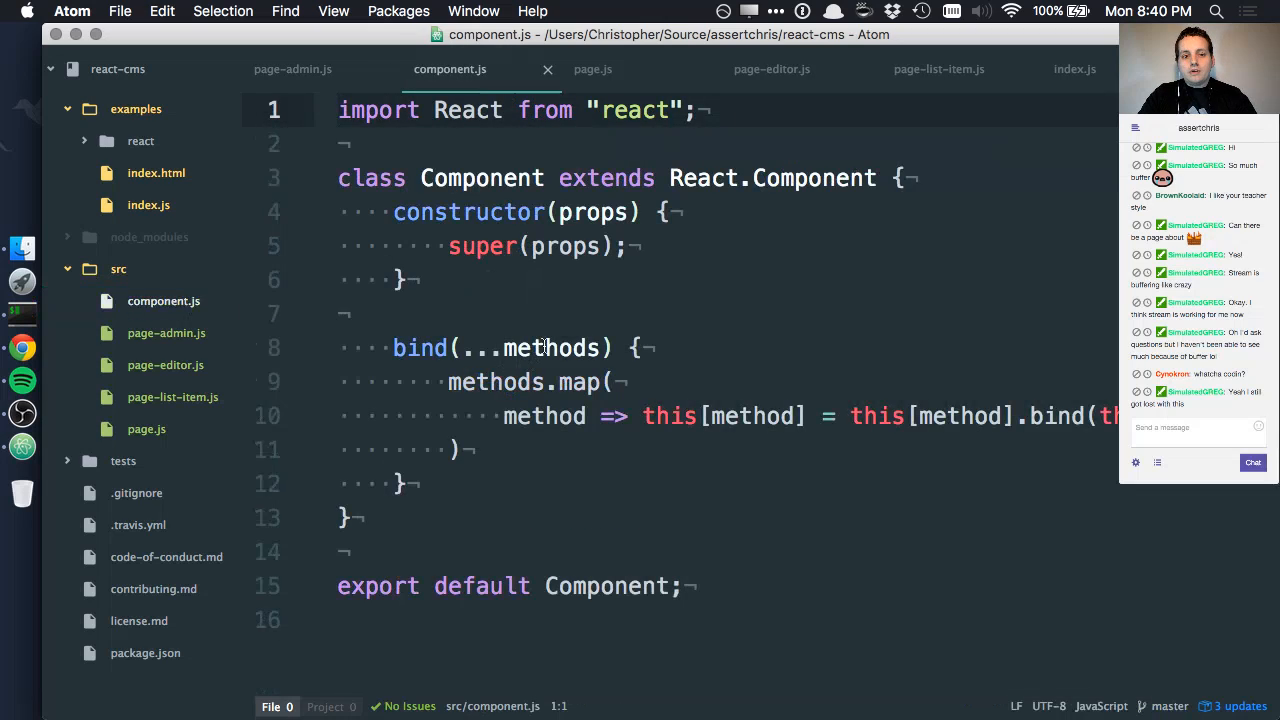
{"action": "left_click", "coordinate": [543, 502]}
{"action": "key", "text": "shift+Up"}
{"action": "key", "text": "shift+Up"}
{"action": "key", "text": "shift+Up"}
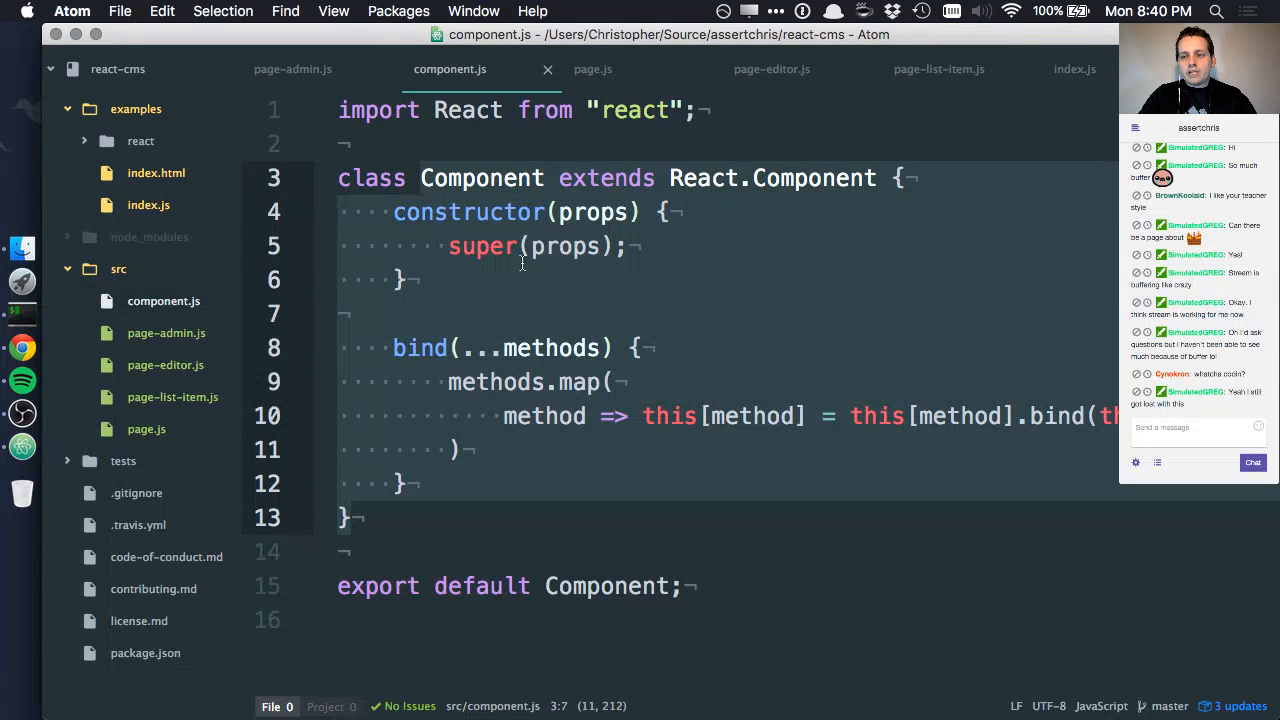
{"action": "left_click", "coordinate": [734, 347]}
Step: Inspect the bind(...methods) helper and its this[method] binding on line 10
{"action": "left_click_drag", "start_coordinate": [392, 340], "coordinate": [524, 510]}
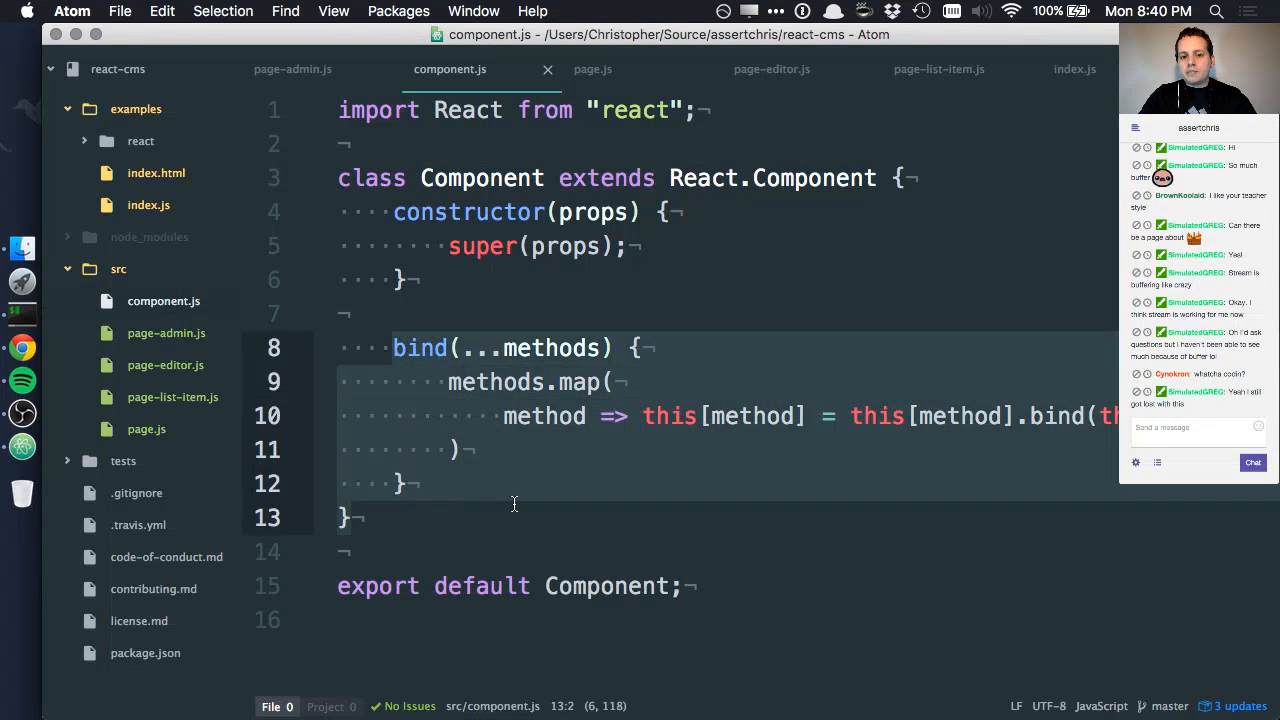
{"action": "left_click", "coordinate": [526, 466]}
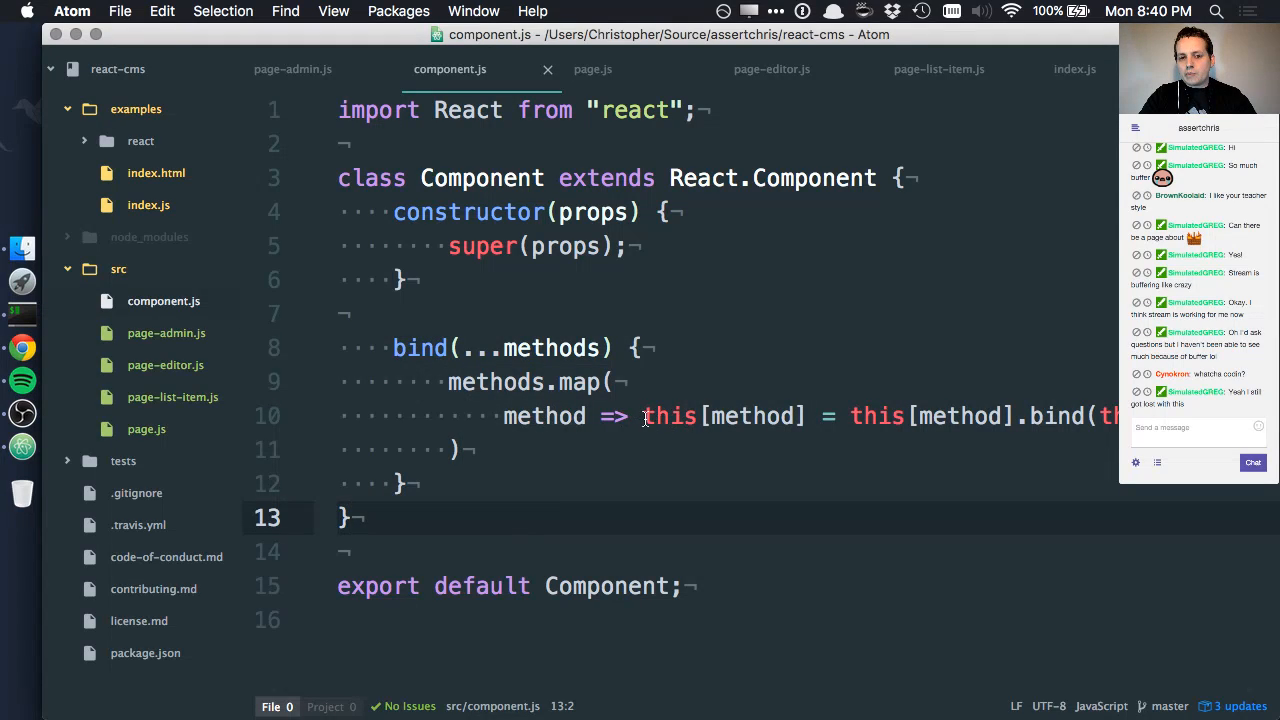
{"action": "left_click_drag", "start_coordinate": [645, 416], "coordinate": [812, 416]}
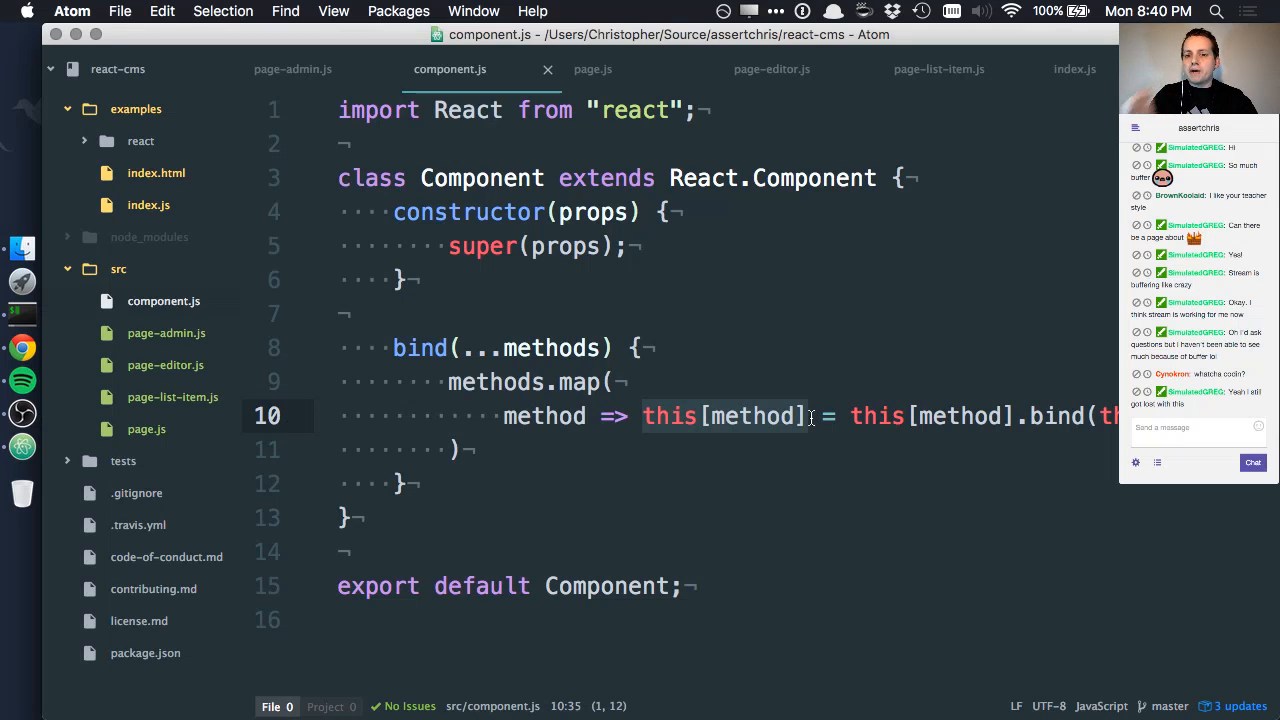
{"action": "left_click", "coordinate": [830, 455]}
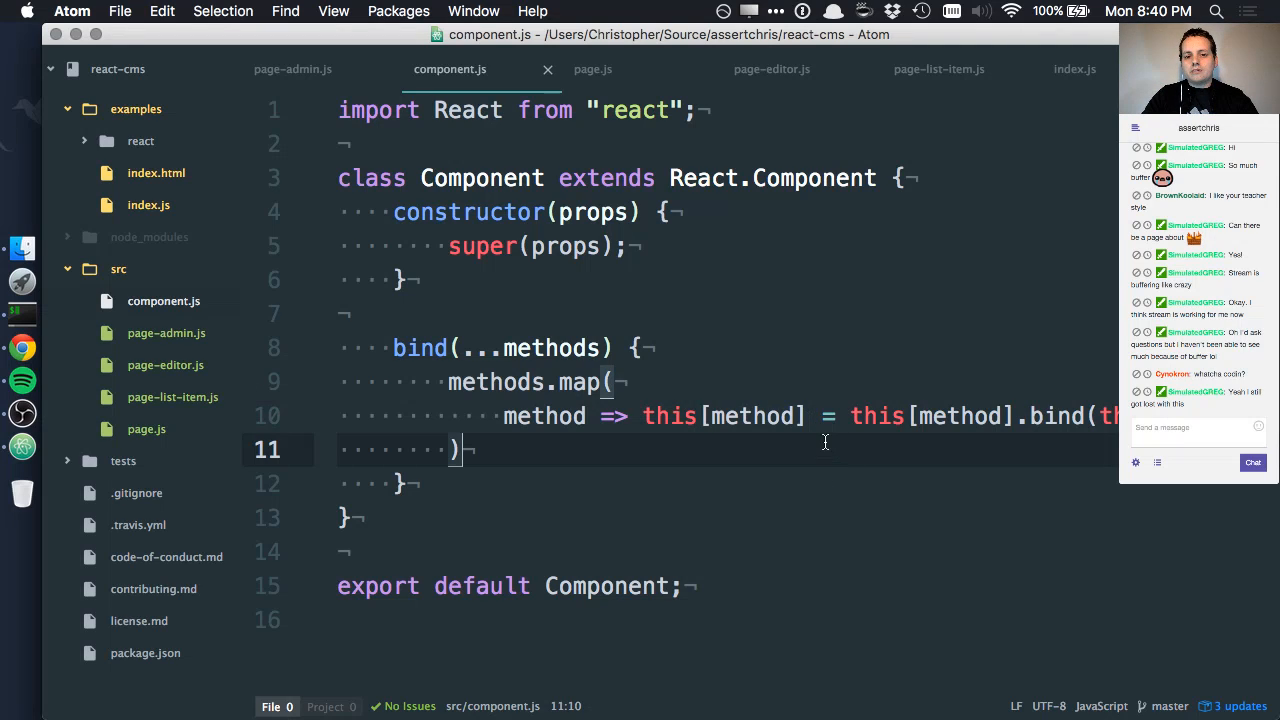
Step: In page-admin.js, replace onClick in the constructor's this.bind call with handlePageInsert
{"action": "left_click", "coordinate": [300, 69]}
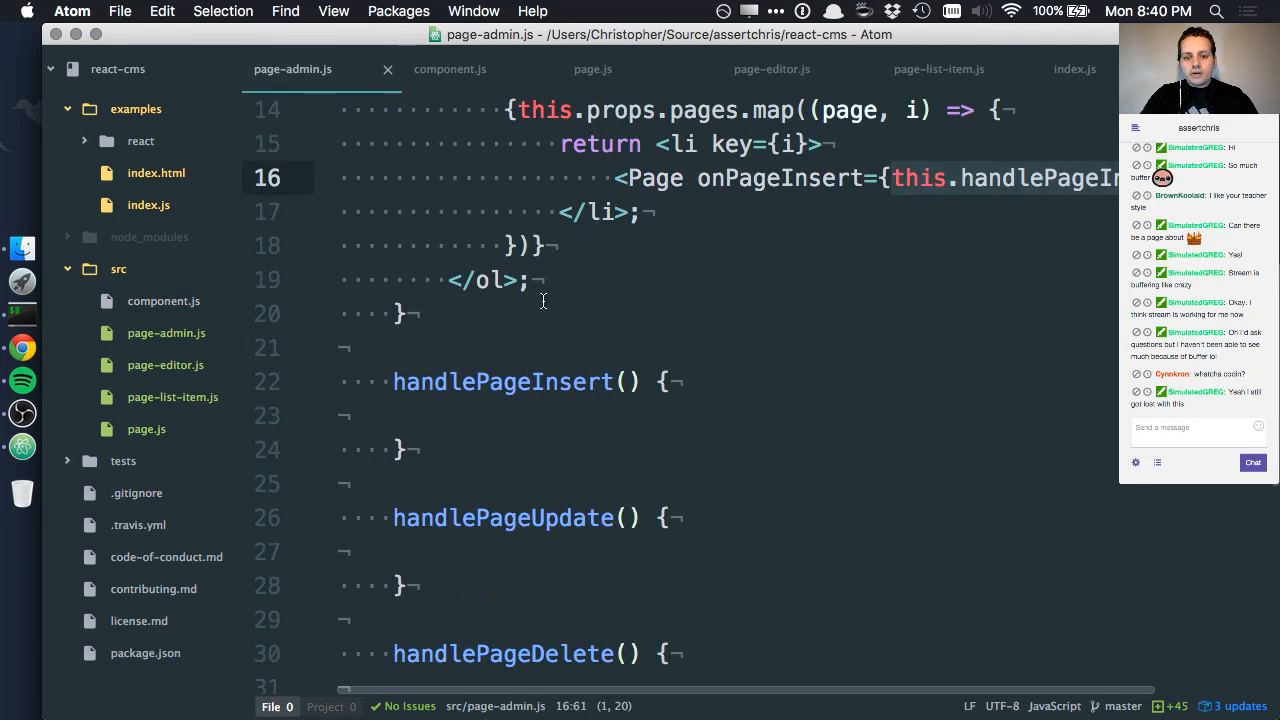
{"action": "scroll", "coordinate": [666, 403], "scroll_direction": "up", "scroll_amount": 5}
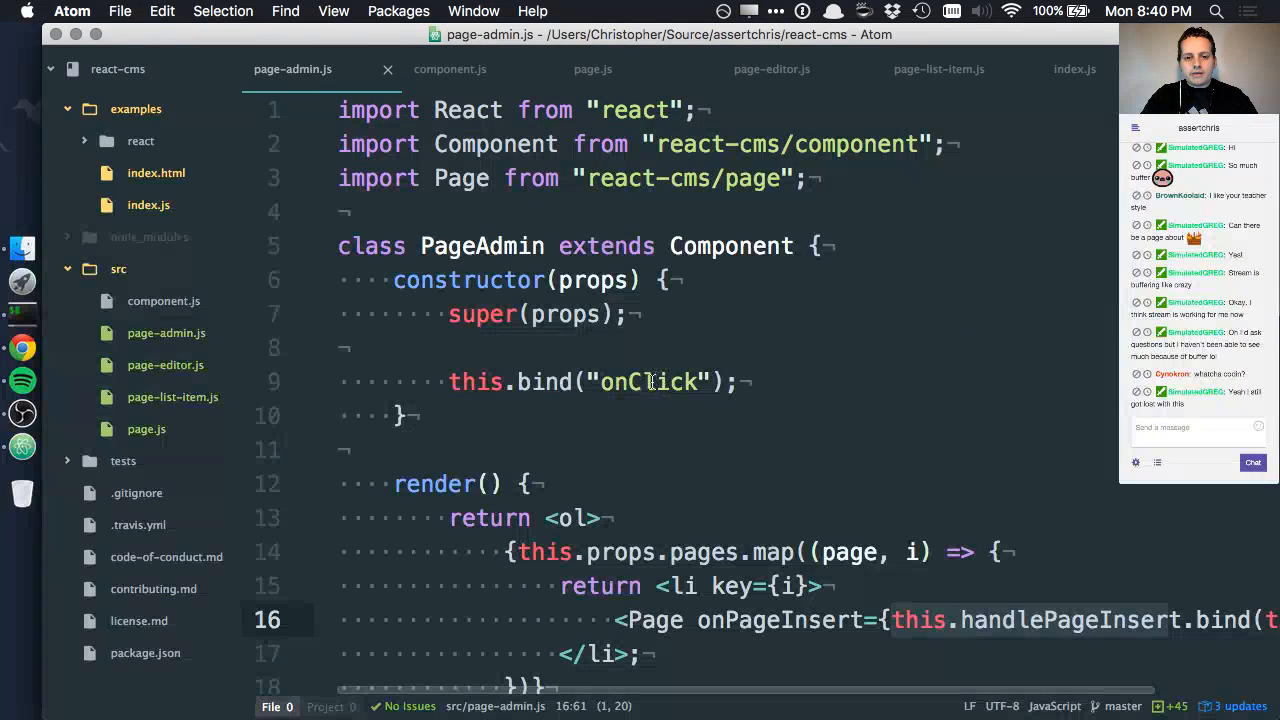
{"action": "double_click", "coordinate": [650, 382]}
{"action": "double_click", "coordinate": [1070, 620]}
{"action": "key", "text": "super+c"}
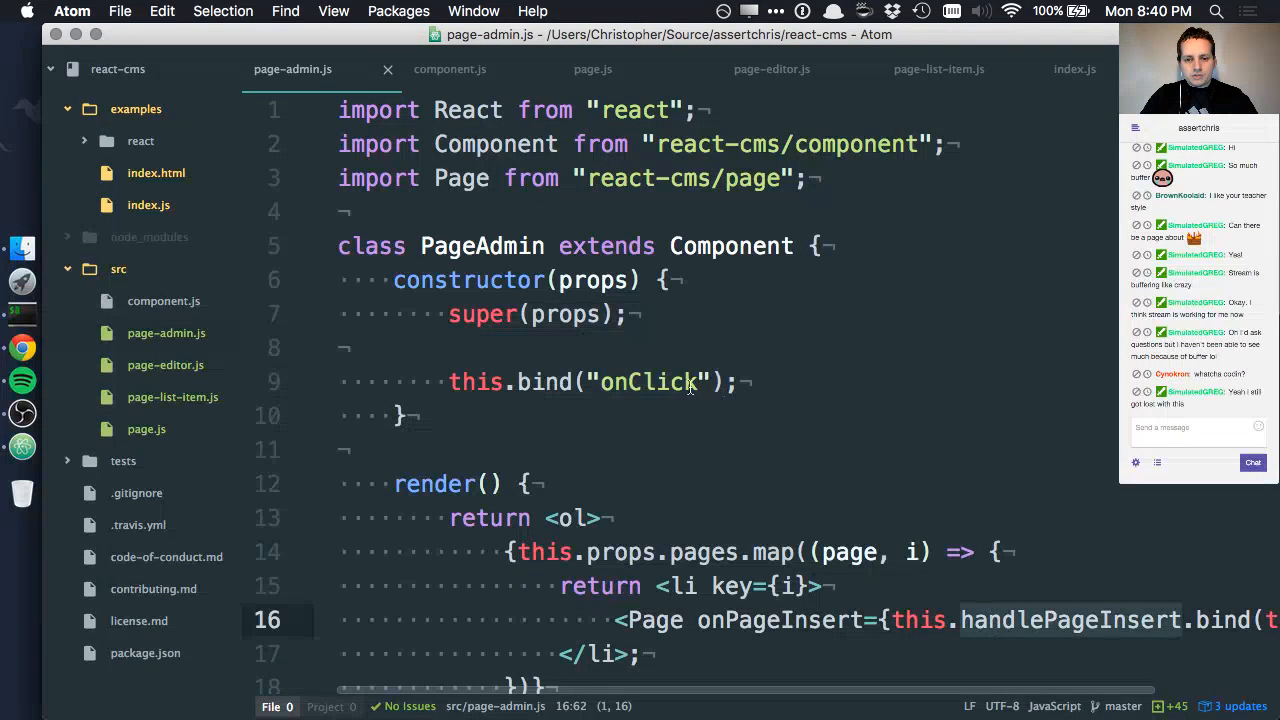
{"action": "double_click", "coordinate": [650, 382]}
{"action": "key", "text": "super+v"}
{"action": "type", "text": ", \""}
{"action": "scroll", "coordinate": [666, 400], "scroll_direction": "down", "scroll_amount": 10}
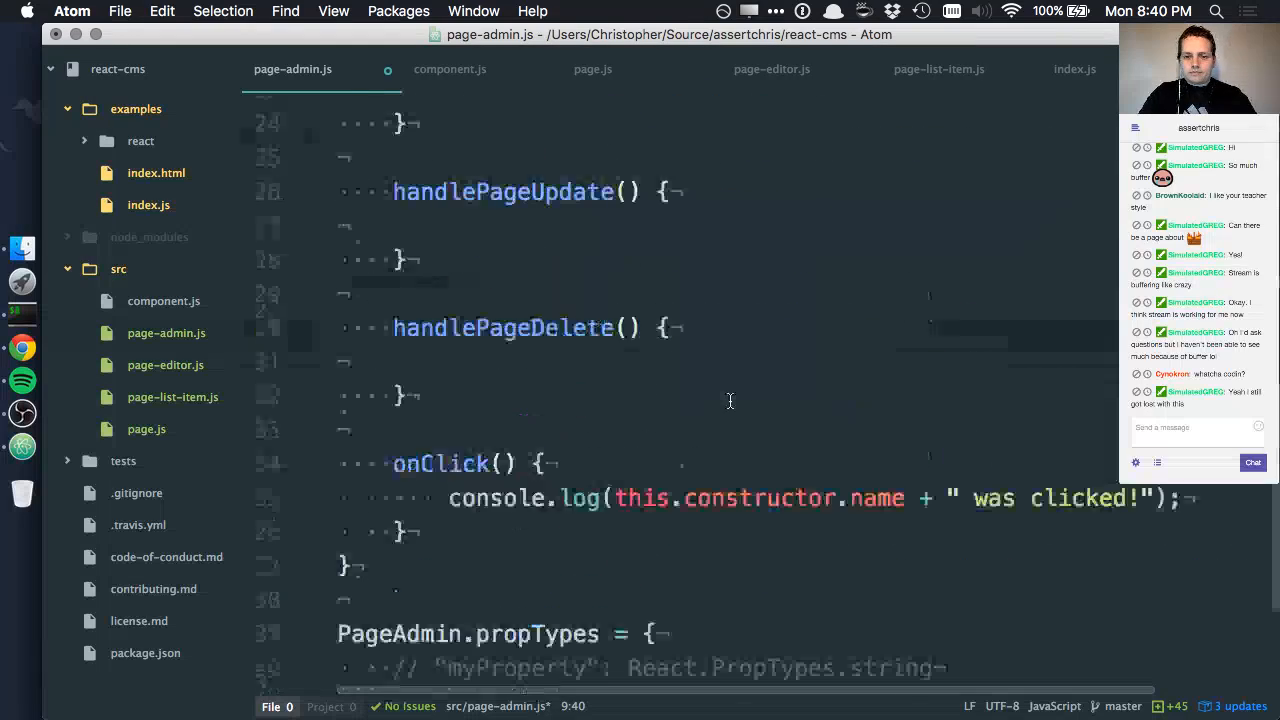
Step: Copy the handlePageUpdate and handlePageDelete names and ready an empty second argument on line 9
{"action": "double_click", "coordinate": [560, 193]}
{"action": "key", "text": "super+c"}
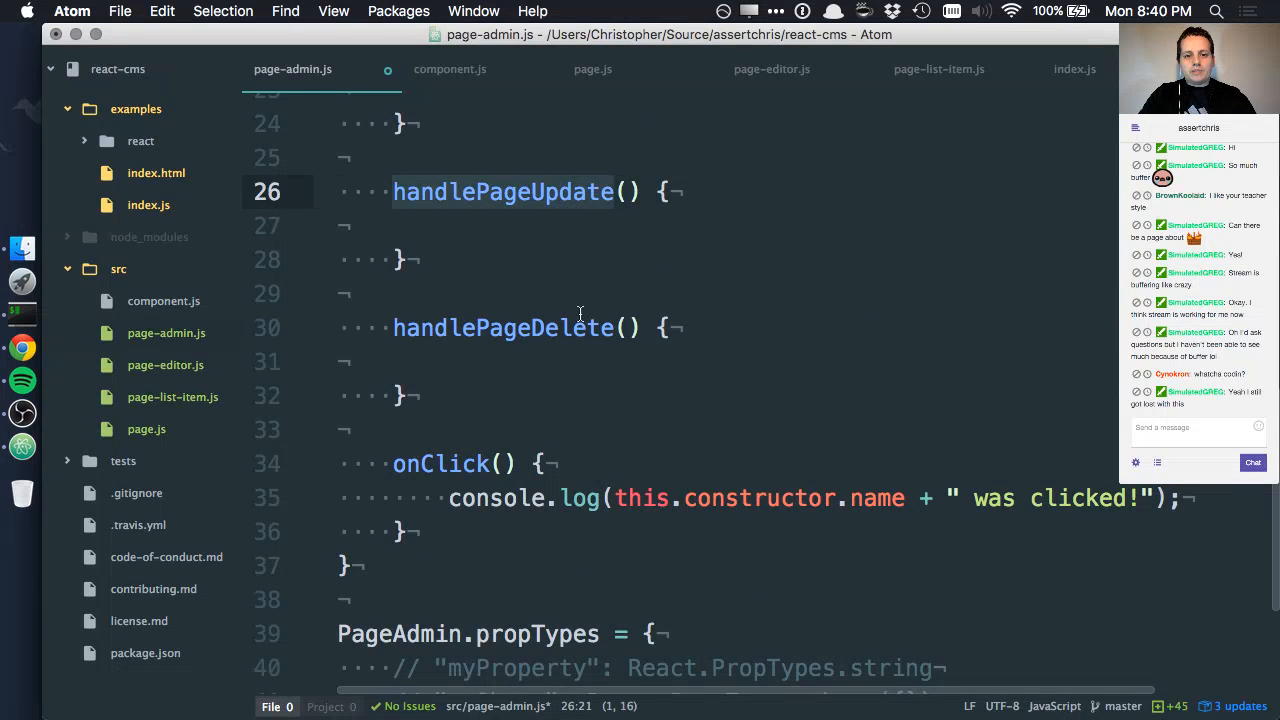
{"action": "double_click", "coordinate": [566, 328]}
{"action": "key", "text": "super+v"}
{"action": "key", "text": "super+z"}
{"action": "key", "text": "super+c"}
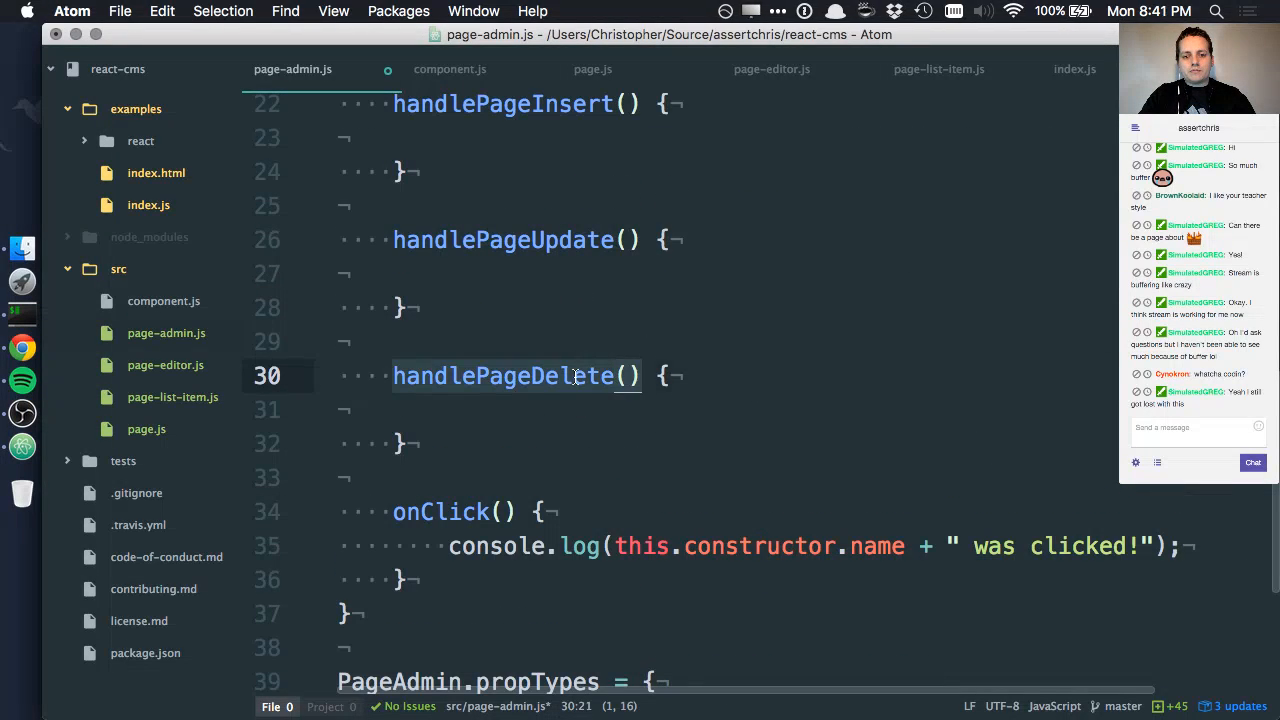
{"action": "scroll", "coordinate": [790, 375], "scroll_direction": "up", "scroll_amount": 10}
{"action": "left_click", "coordinate": [884, 381]}
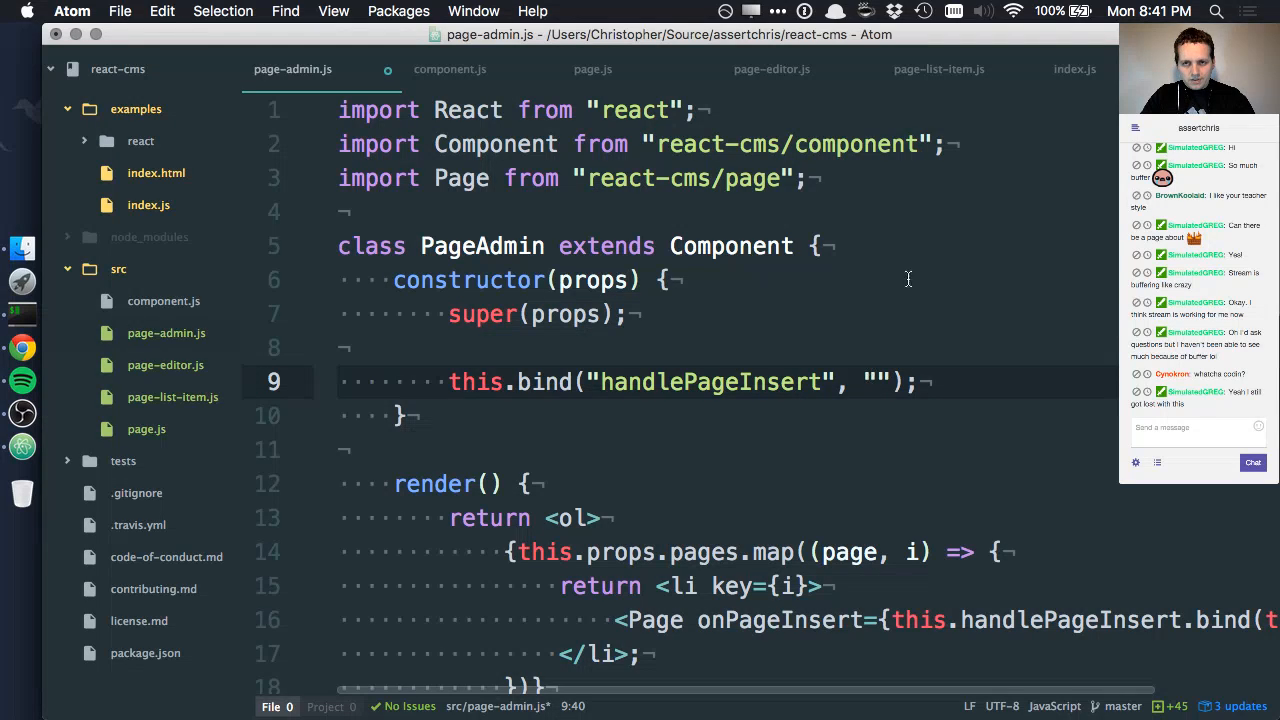
{"action": "left_click", "coordinate": [835, 11]}
{"action": "left_click", "coordinate": [856, 68]}
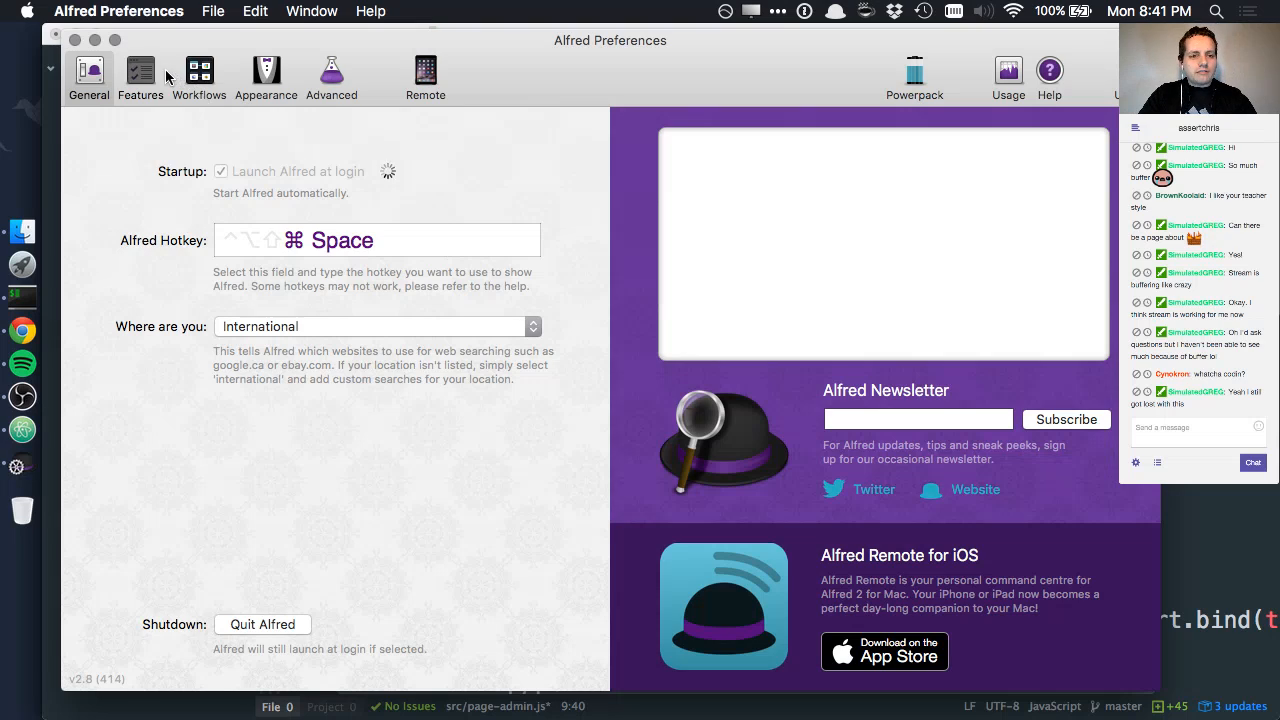
{"action": "left_click", "coordinate": [160, 78]}
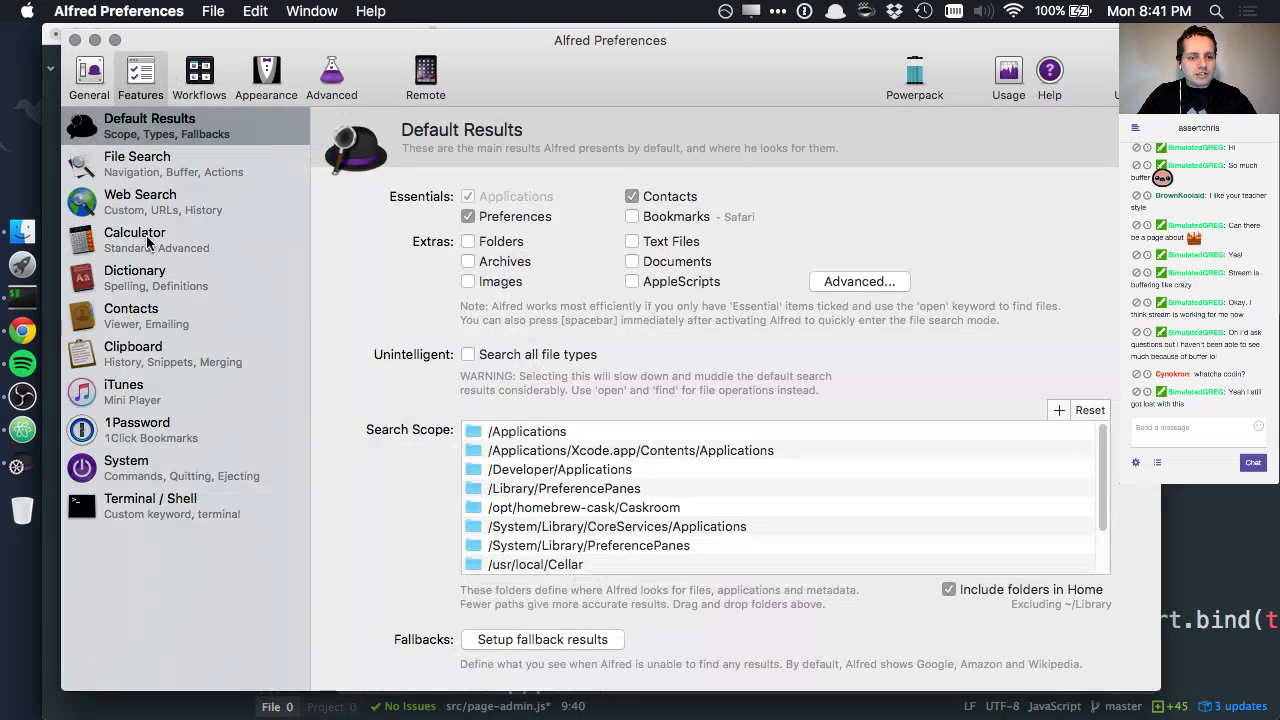
{"action": "left_click", "coordinate": [145, 352]}
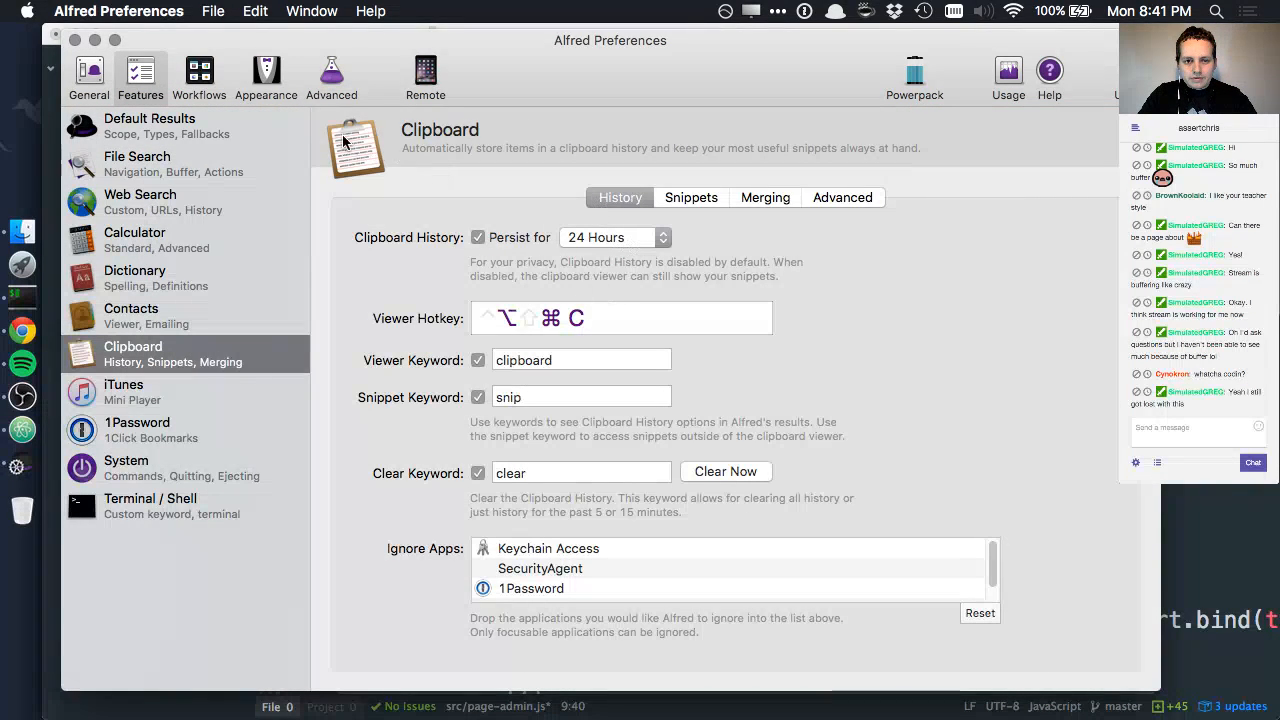
Step: Paste handlePageUpdate and handlePageDelete from clipboard history into the this.bind call
{"action": "left_click", "coordinate": [75, 40]}
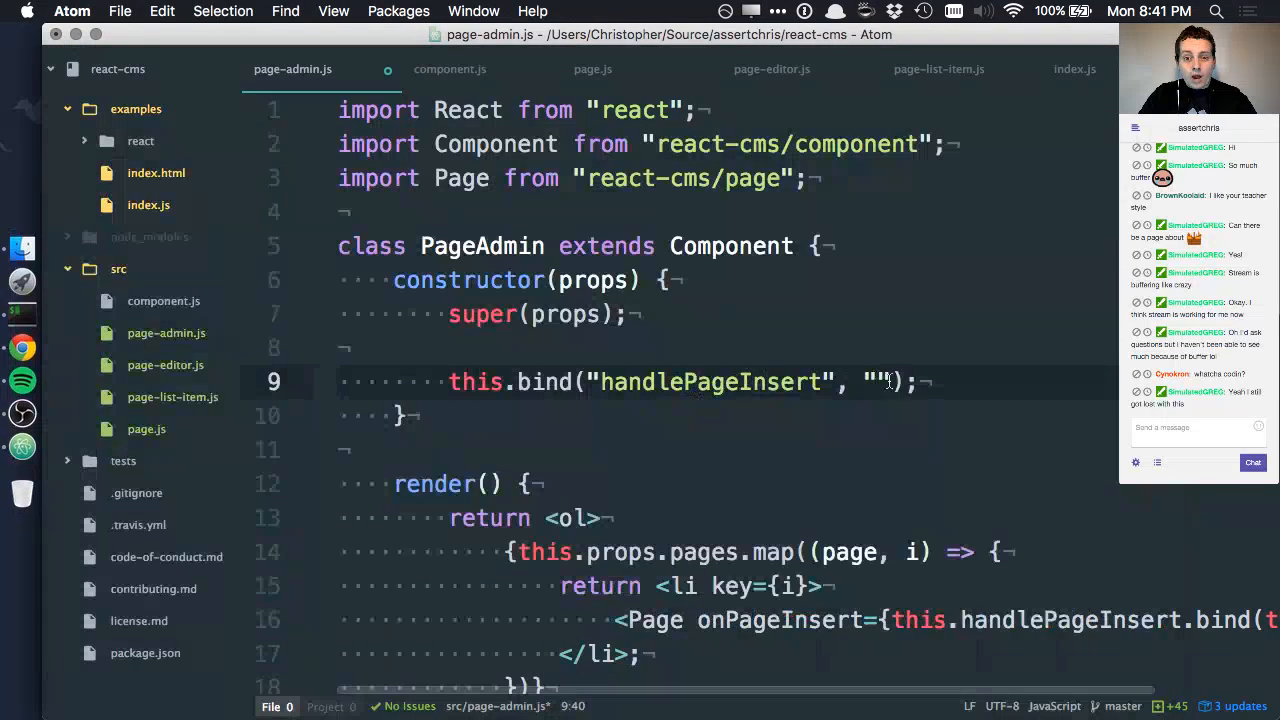
{"action": "key", "text": "super+alt+c"}
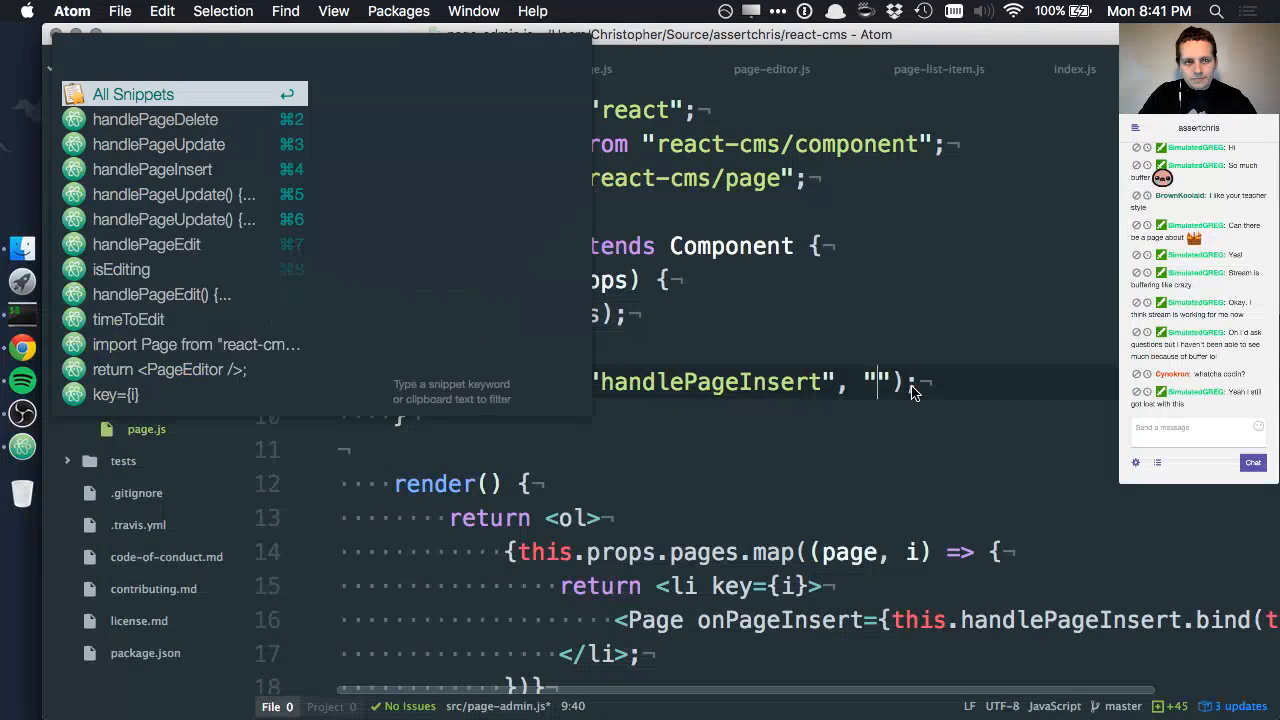
{"action": "left_click", "coordinate": [159, 144]}
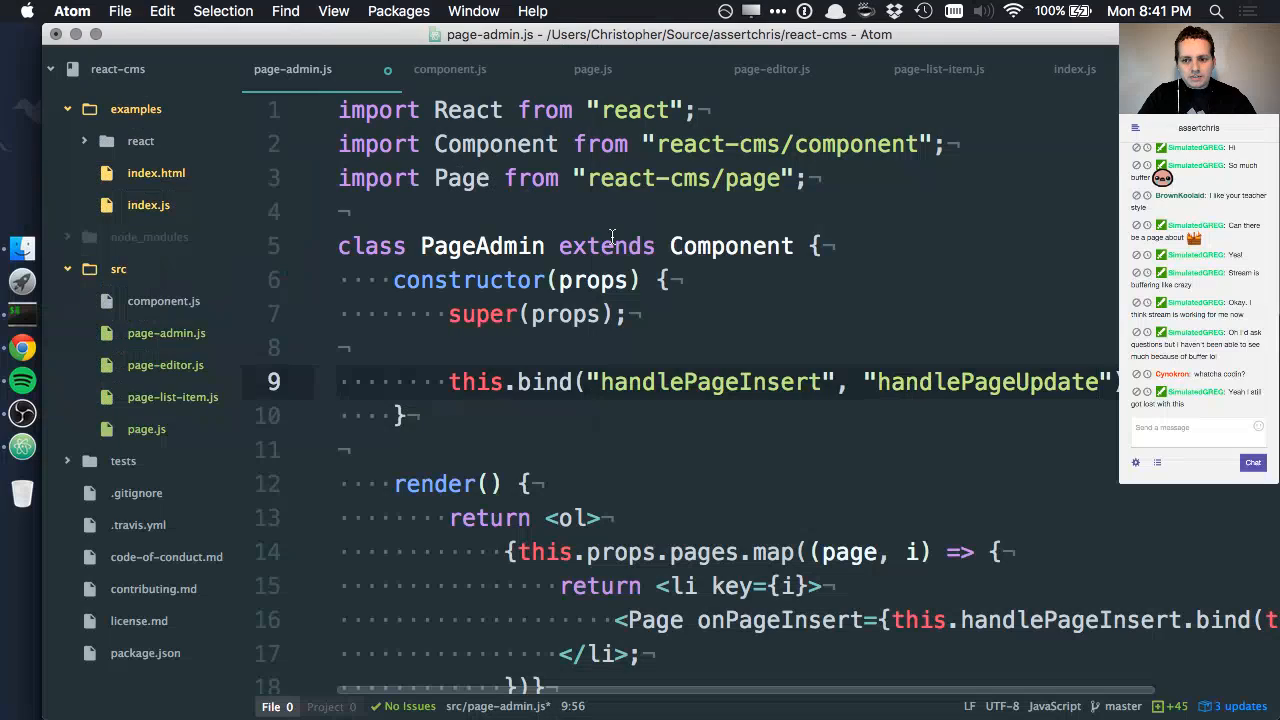
{"action": "type", "text": ", \""}
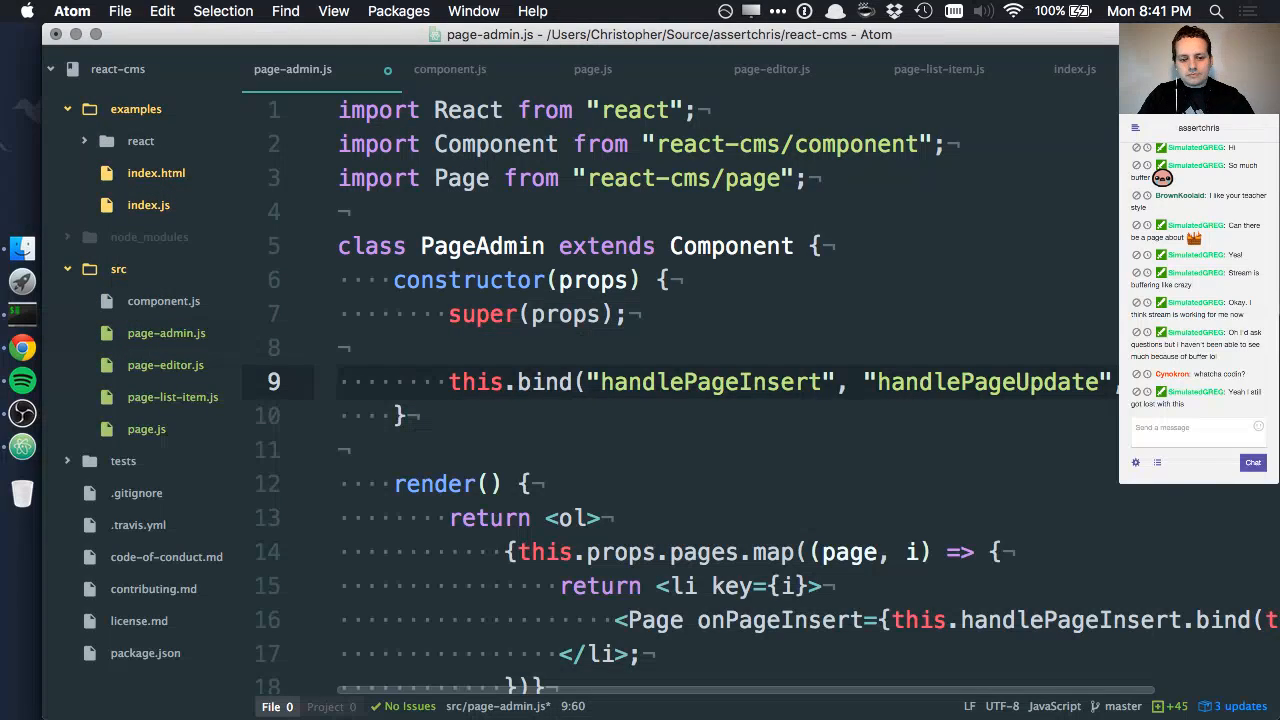
{"action": "key", "text": "alt+super+c"}
{"action": "key", "text": "Down"}
{"action": "key", "text": "Down"}
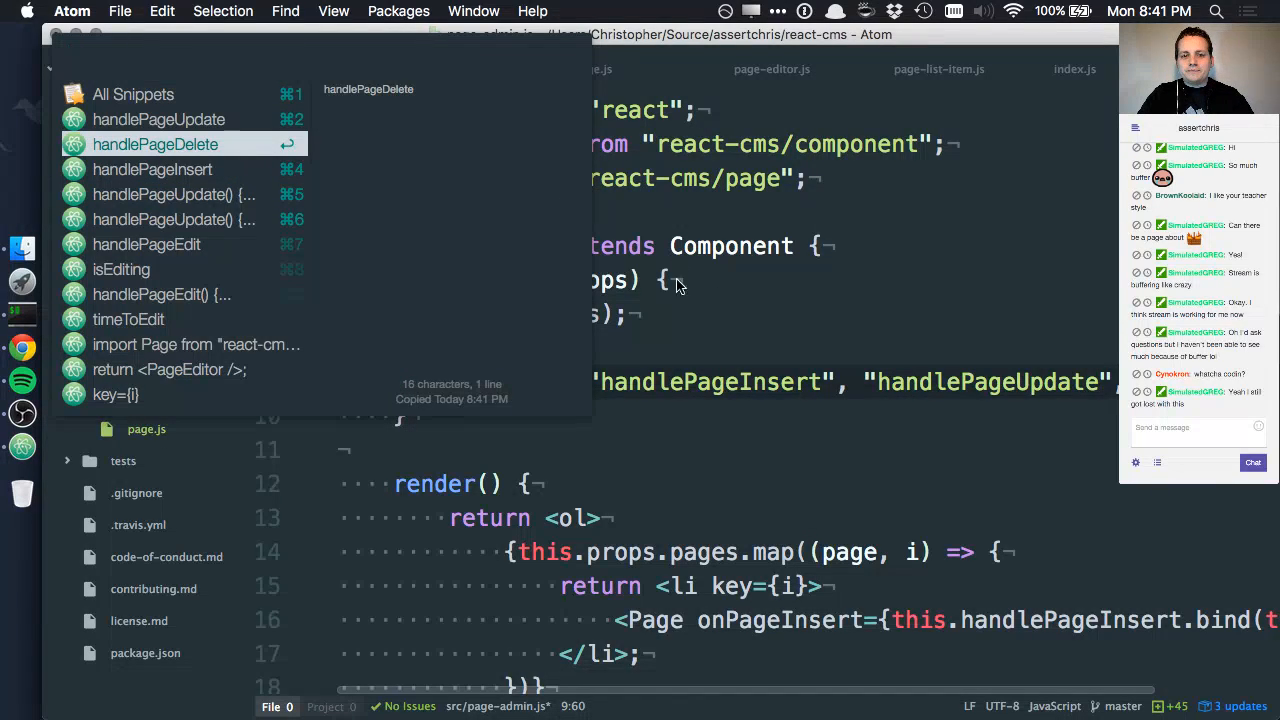
{"action": "key", "text": "Return"}
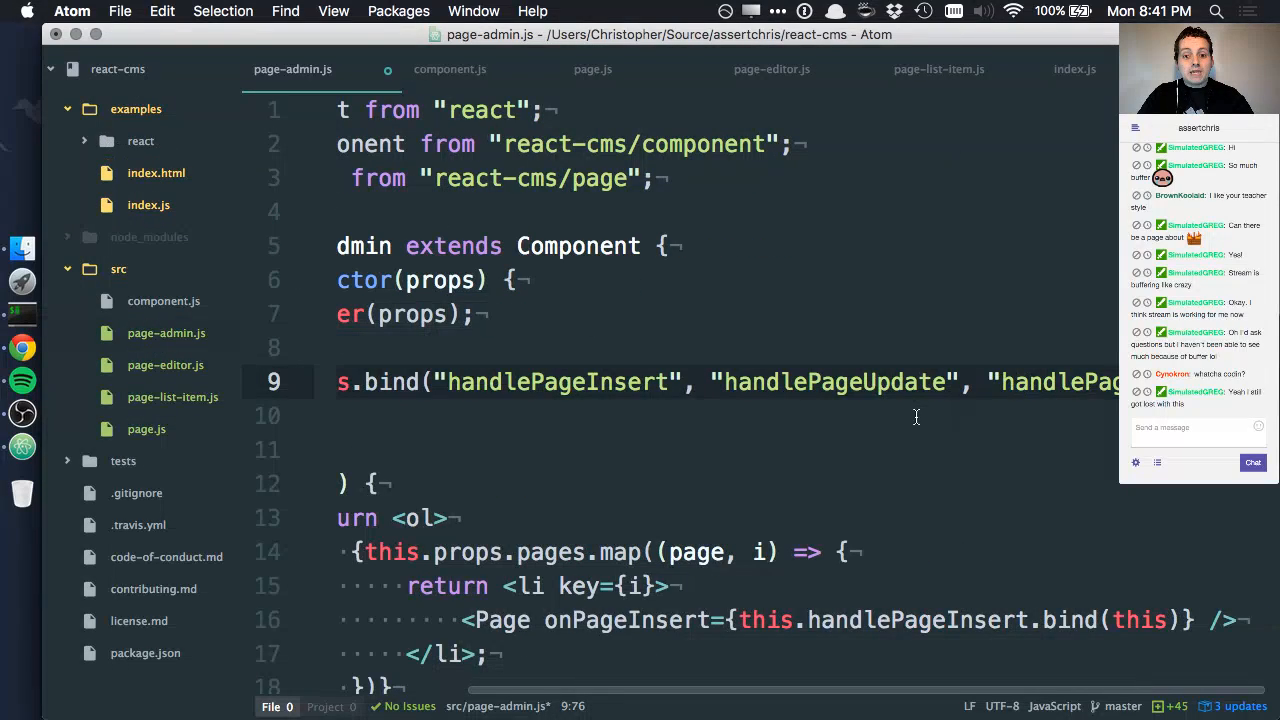
Step: Reformat the bind call so each handler name and the closing parenthesis sit on their own lines
{"action": "left_click", "coordinate": [434, 382]}
{"action": "key", "text": "Return"}
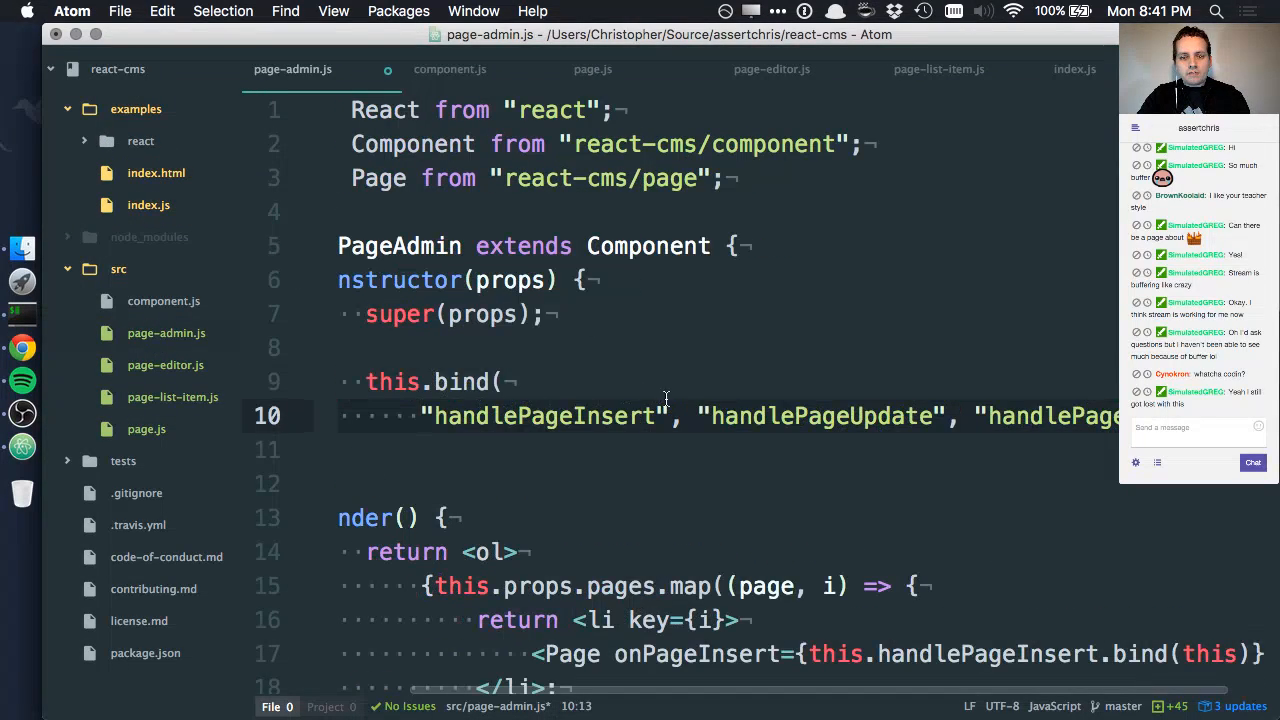
{"action": "left_click", "coordinate": [697, 416]}
{"action": "key", "text": "Return"}
{"action": "left_click", "coordinate": [700, 450]}
{"action": "key", "text": "Return"}
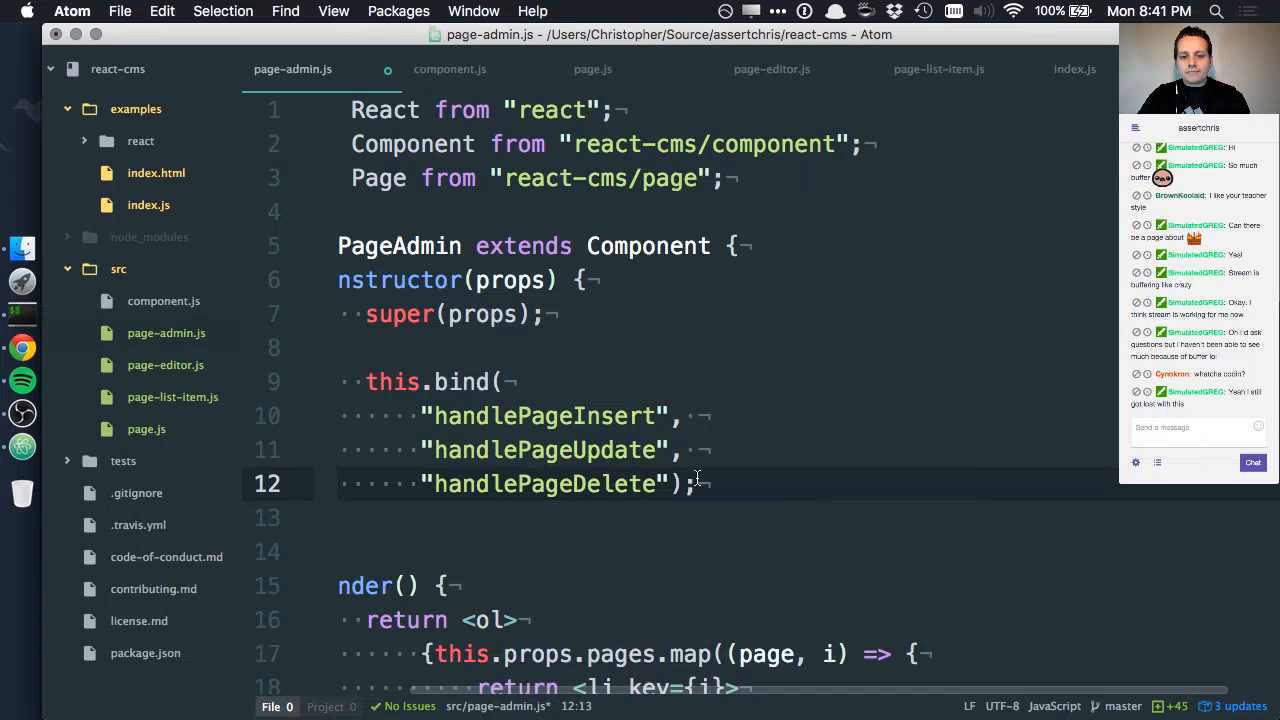
{"action": "left_click", "coordinate": [673, 484]}
{"action": "key", "text": "Return"}
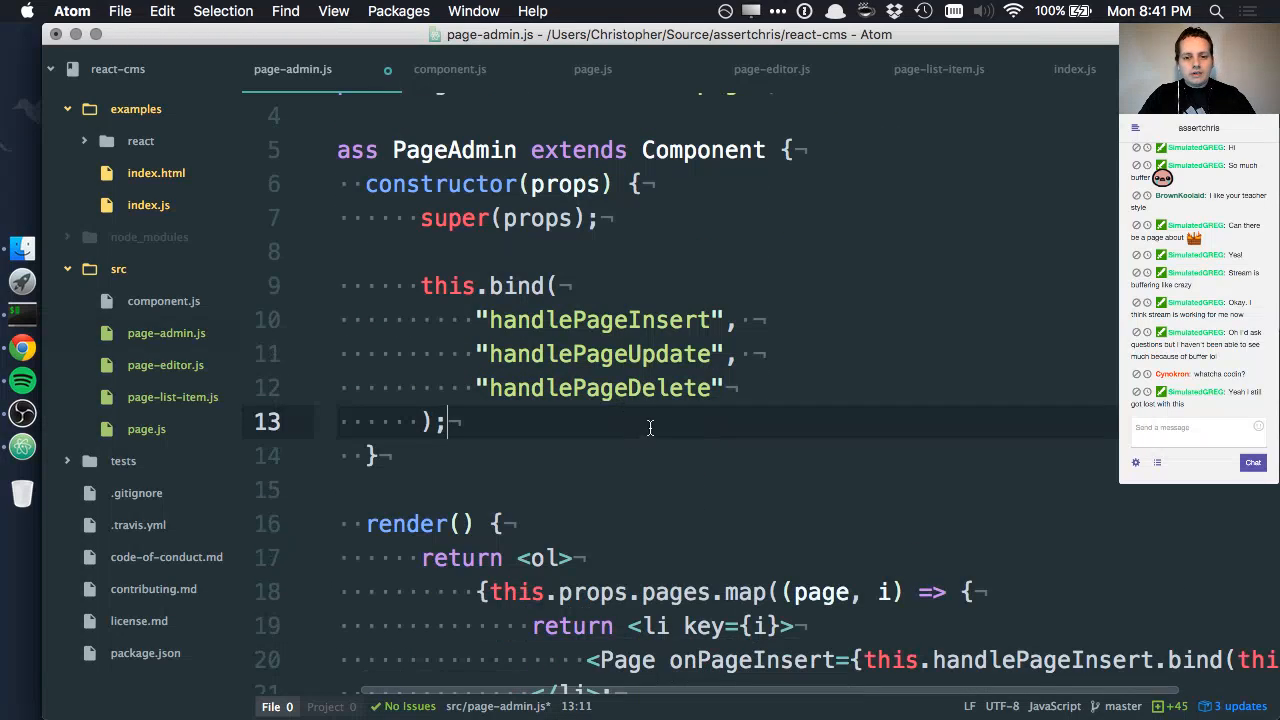
Step: Save page-admin.js with the three-handler bind call and move to the onPageInsert bind on Page
{"action": "left_click_drag", "start_coordinate": [650, 428], "coordinate": [421, 286]}
{"action": "left_click", "coordinate": [617, 423]}
{"action": "key", "text": "super+s"}
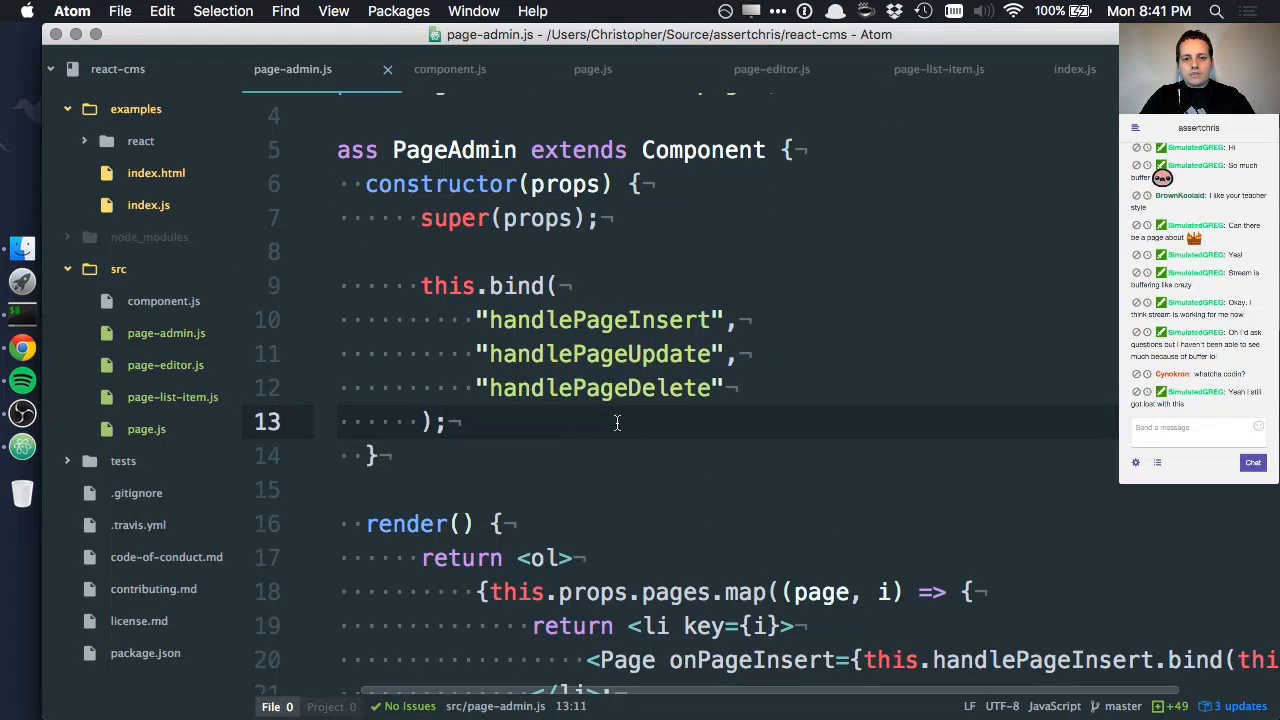
{"action": "left_click_drag", "start_coordinate": [460, 423], "coordinate": [418, 288]}
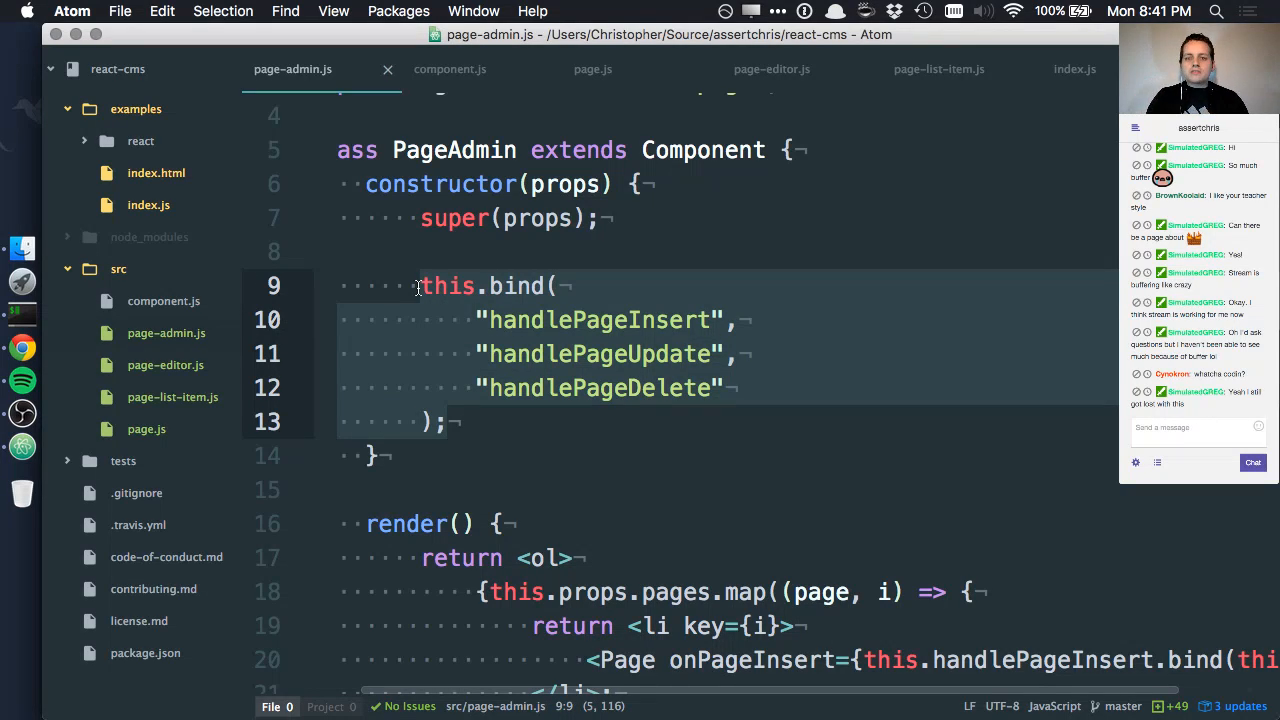
{"action": "left_click", "coordinate": [418, 288]}
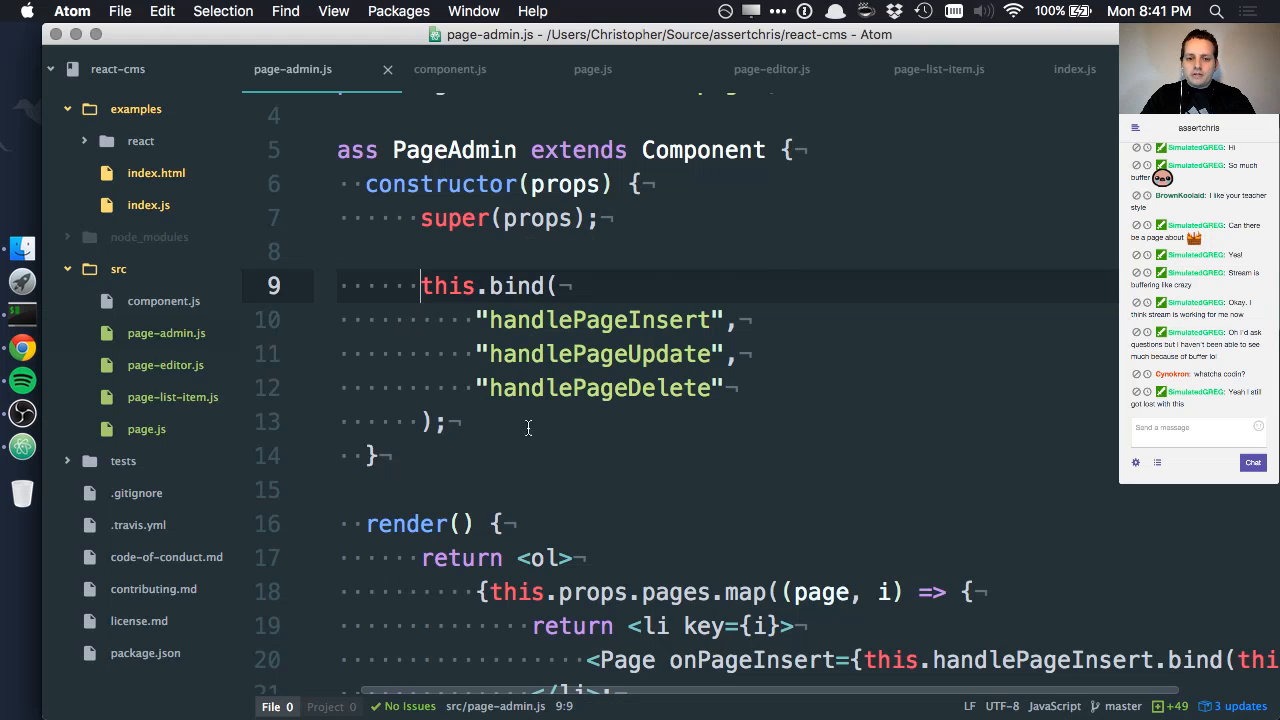
{"action": "scroll", "coordinate": [652, 423], "scroll_direction": "down", "scroll_amount": 7}
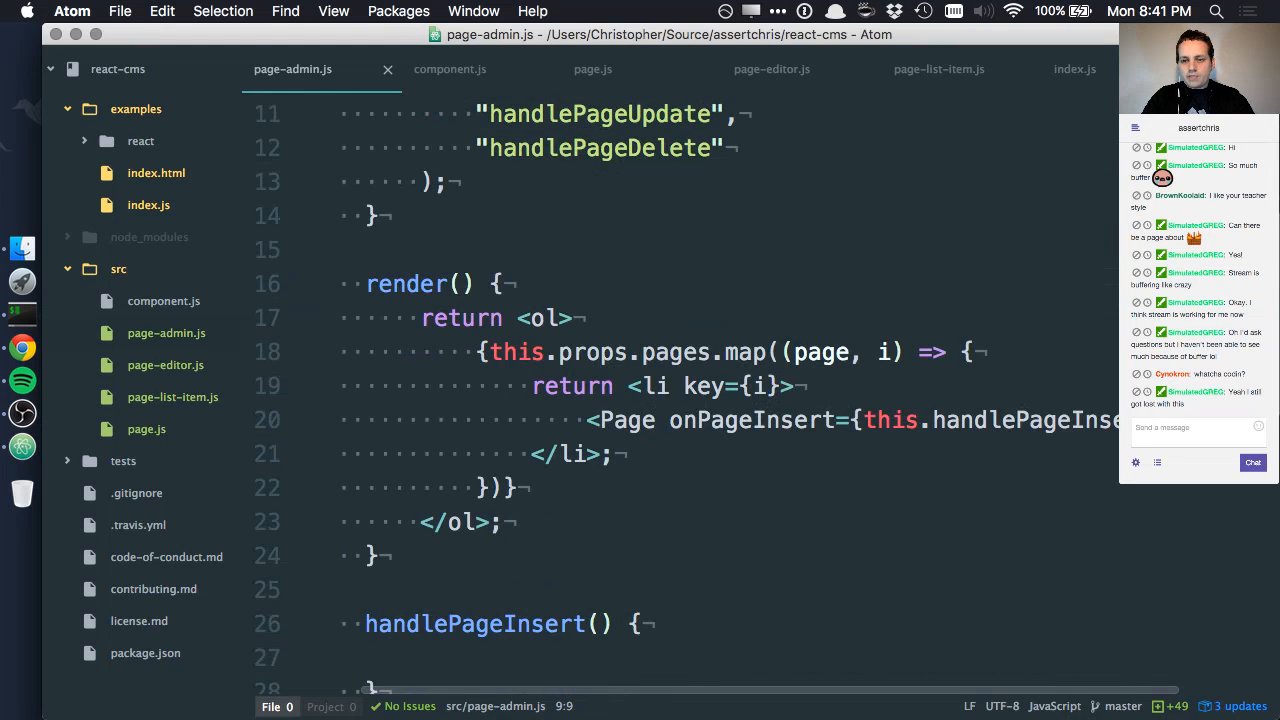
{"action": "left_click", "coordinate": [1100, 420]}
{"action": "left_click_drag", "start_coordinate": [1100, 420], "coordinate": [1118, 420]}
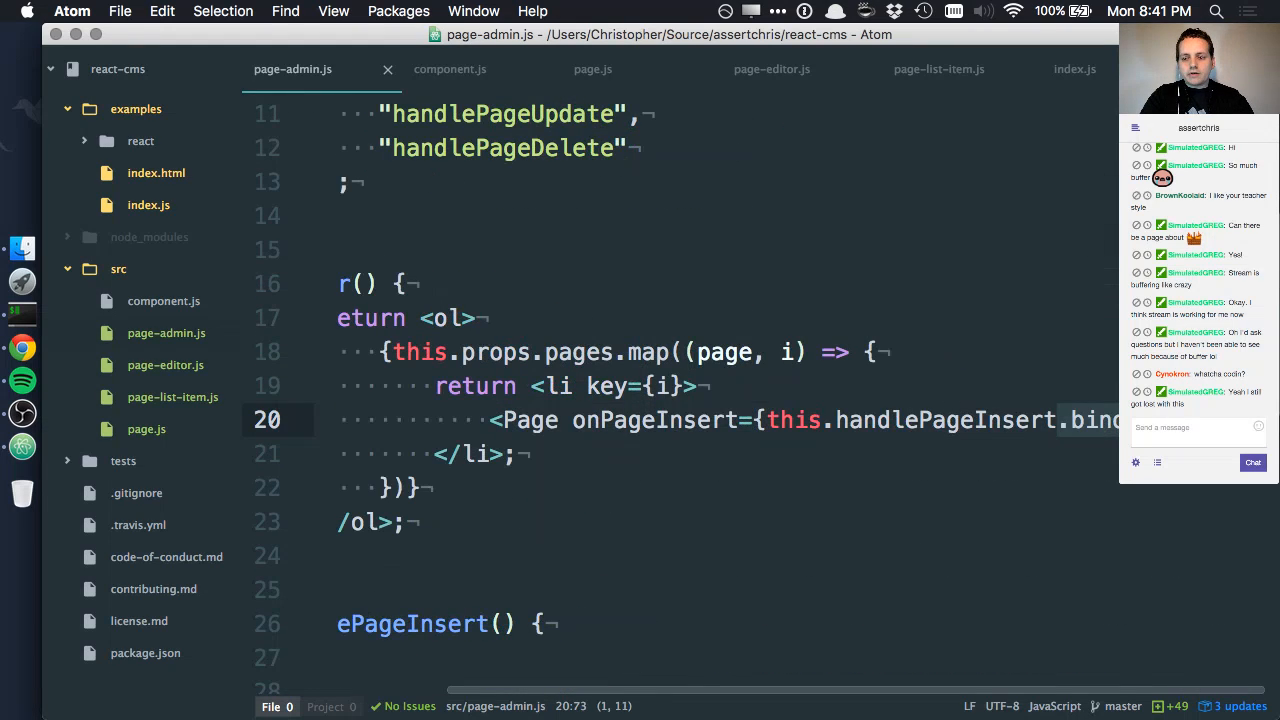
Step: Drop .bind(this) from onPageInsert, put the prop on its own line and duplicate it twice
{"action": "key", "text": "BackSpace"}
{"action": "scroll", "coordinate": [652, 400], "scroll_direction": "down", "scroll_amount": 4}
{"action": "scroll", "coordinate": [652, 400], "scroll_direction": "down", "scroll_amount": 3}
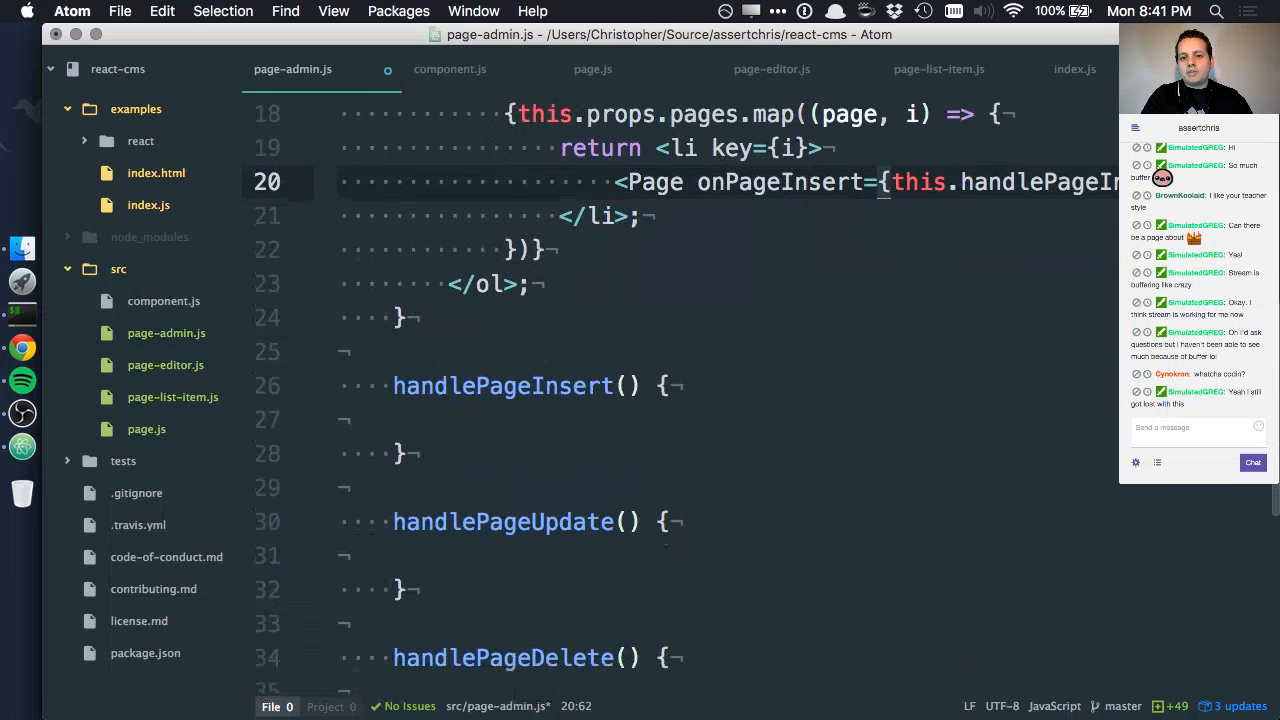
{"action": "scroll", "coordinate": [652, 400], "scroll_direction": "up", "scroll_amount": 2}
{"action": "left_click", "coordinate": [710, 236]}
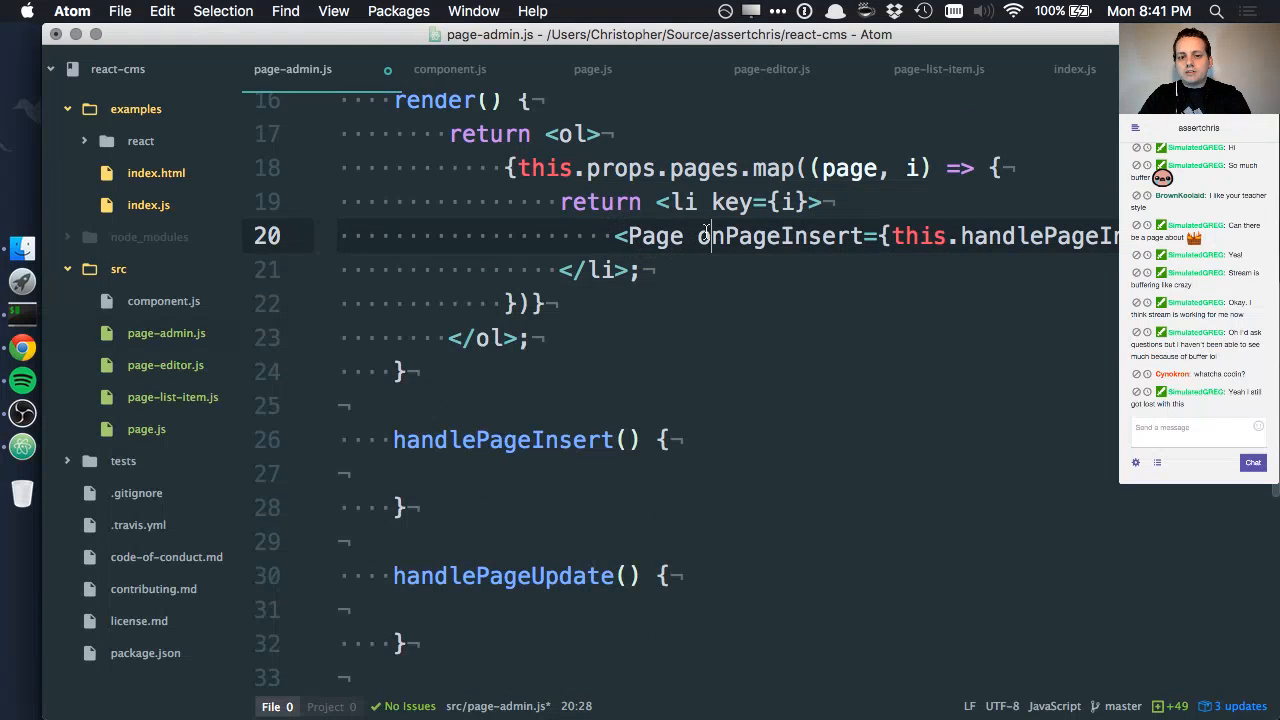
{"action": "key", "text": "Return"}
{"action": "key", "text": "End"}
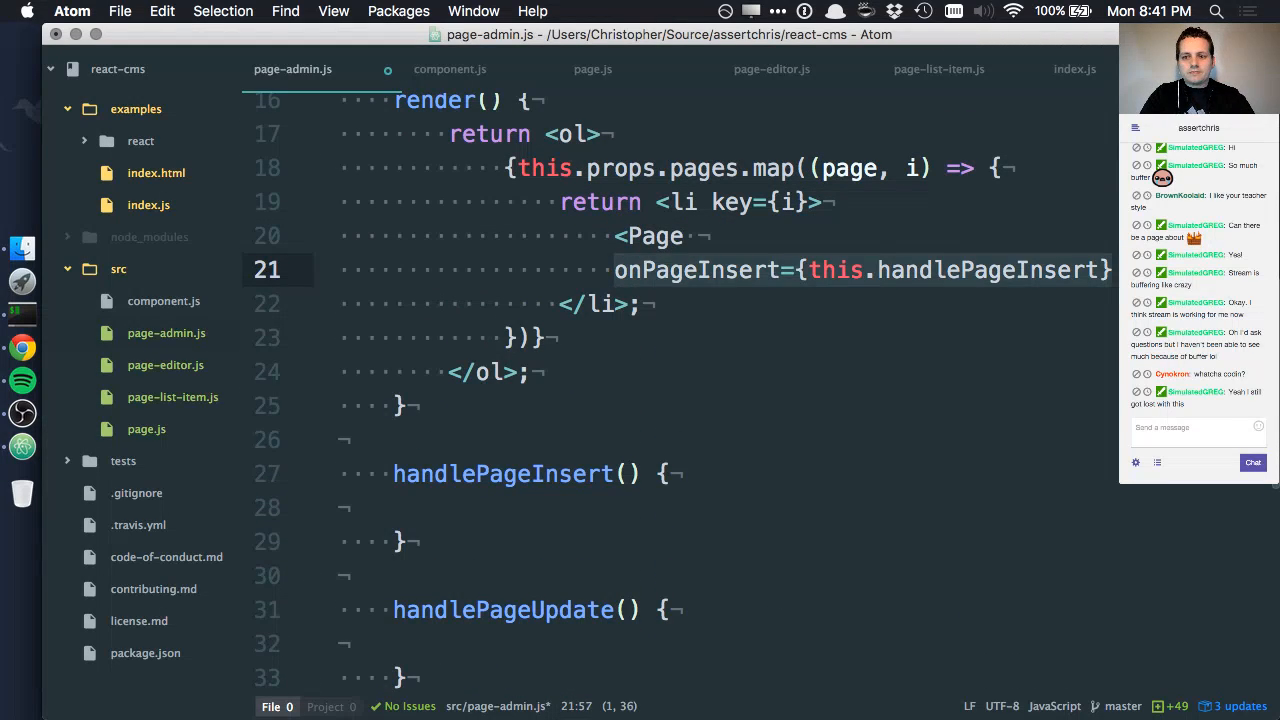
{"action": "key", "text": "super+shift+d"}
{"action": "key", "text": "super+shift+d"}
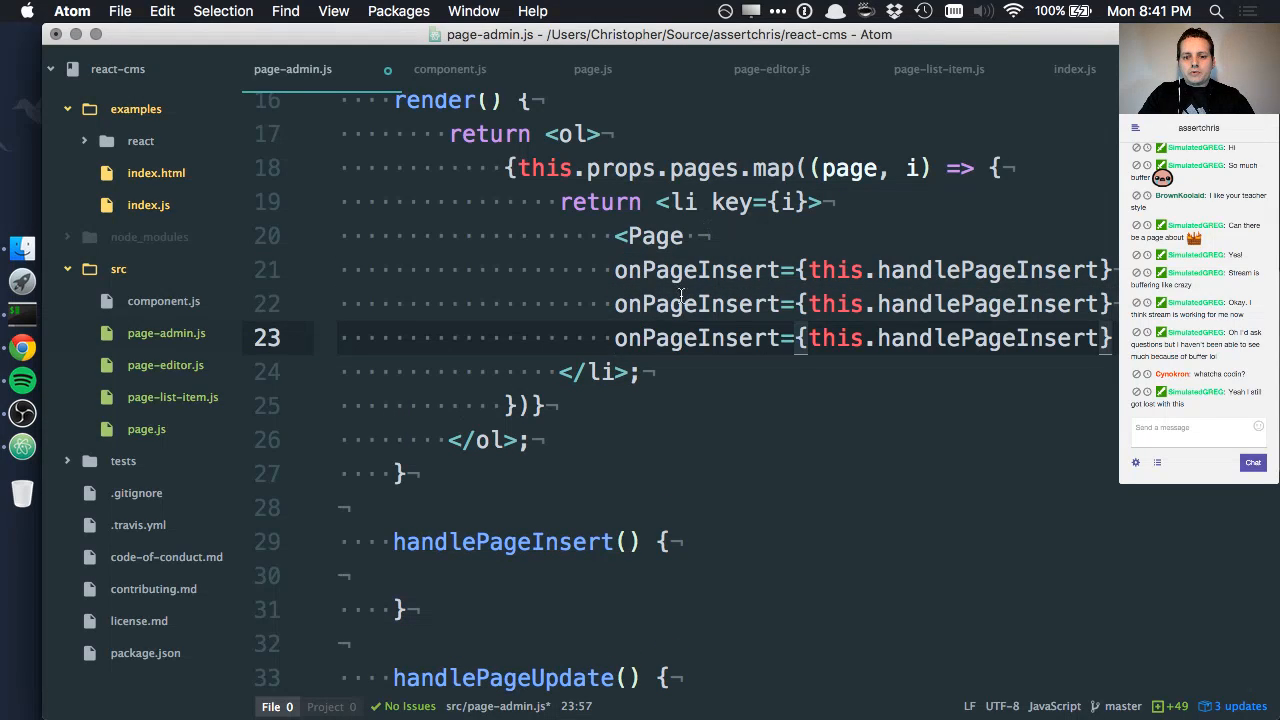
Step: Rename the copies to onPageUpdate/handlePageUpdate and onPageDelete/handlePageDelete
{"action": "double_click", "coordinate": [740, 303]}
{"action": "key", "text": "super+d"}
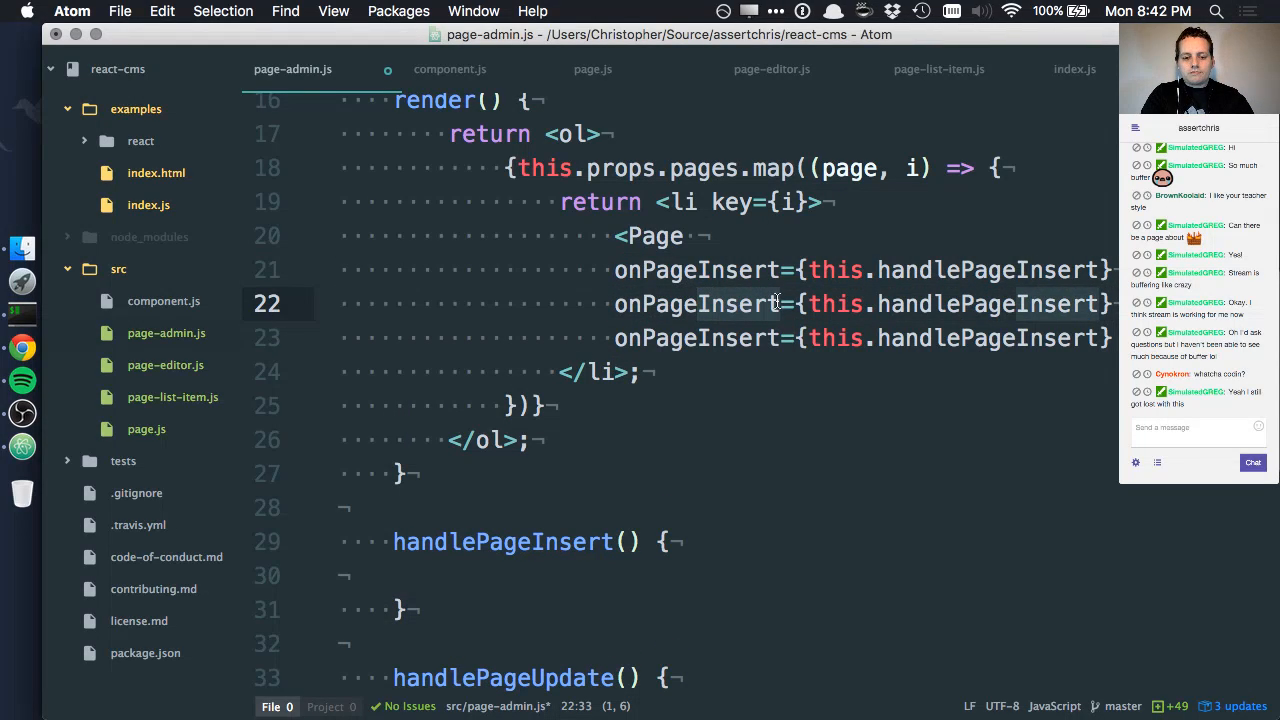
{"action": "type", "text": "Update"}
{"action": "key", "text": "Escape"}
{"action": "double_click", "coordinate": [740, 338]}
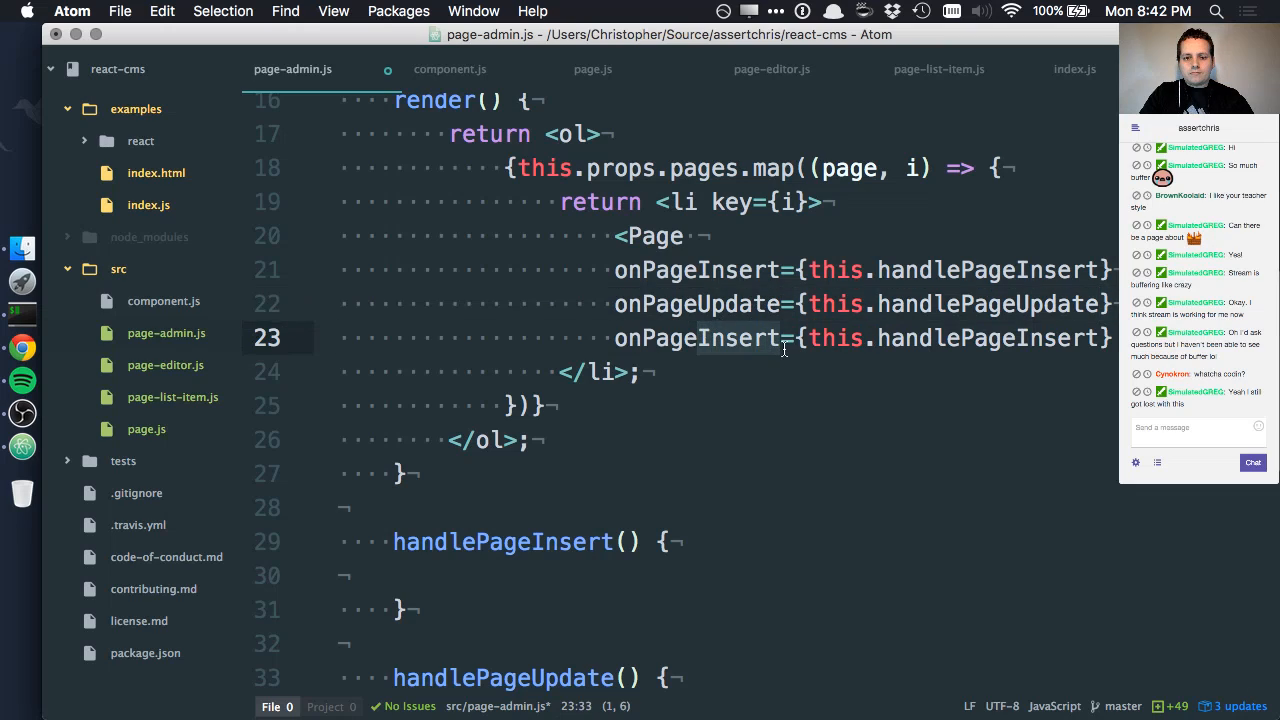
{"action": "key", "text": "super+d"}
{"action": "type", "text": "Delete"}
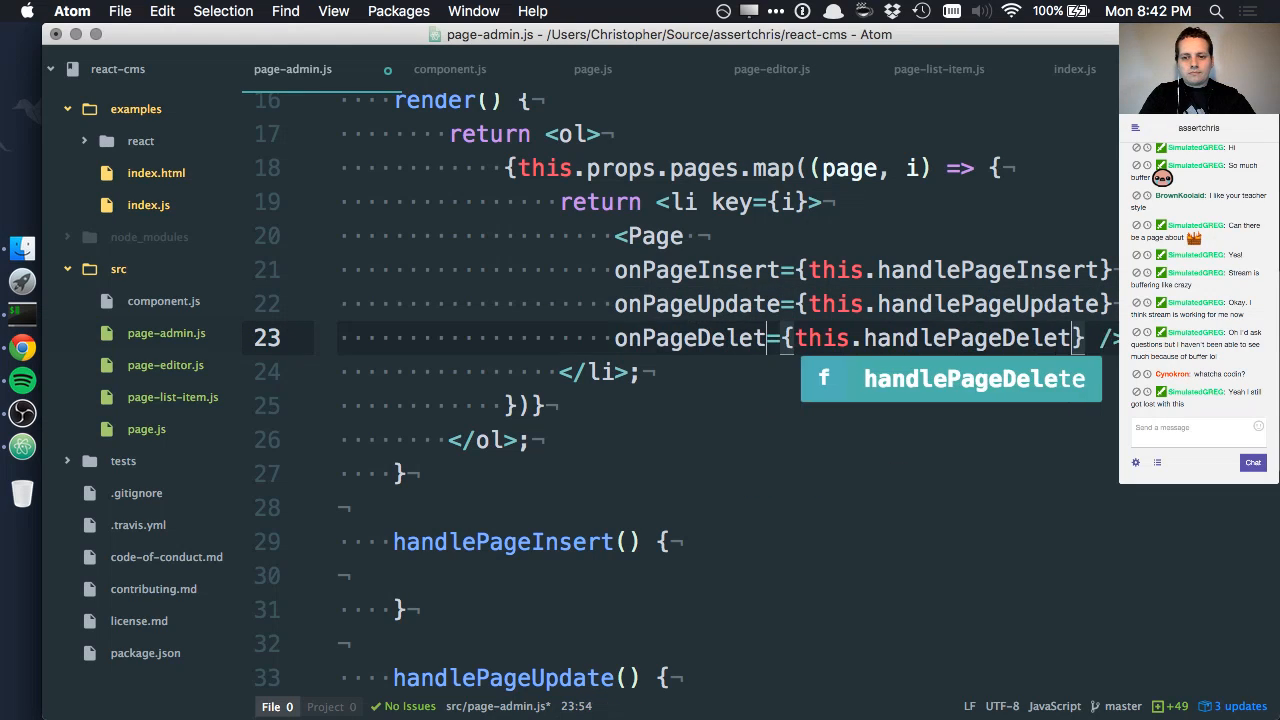
{"action": "key", "text": "Escape"}
Step: Indent the three prop lines one level and save page-admin.js
{"action": "left_click", "coordinate": [930, 440]}
{"action": "left_click_drag", "start_coordinate": [700, 270], "coordinate": [730, 338]}
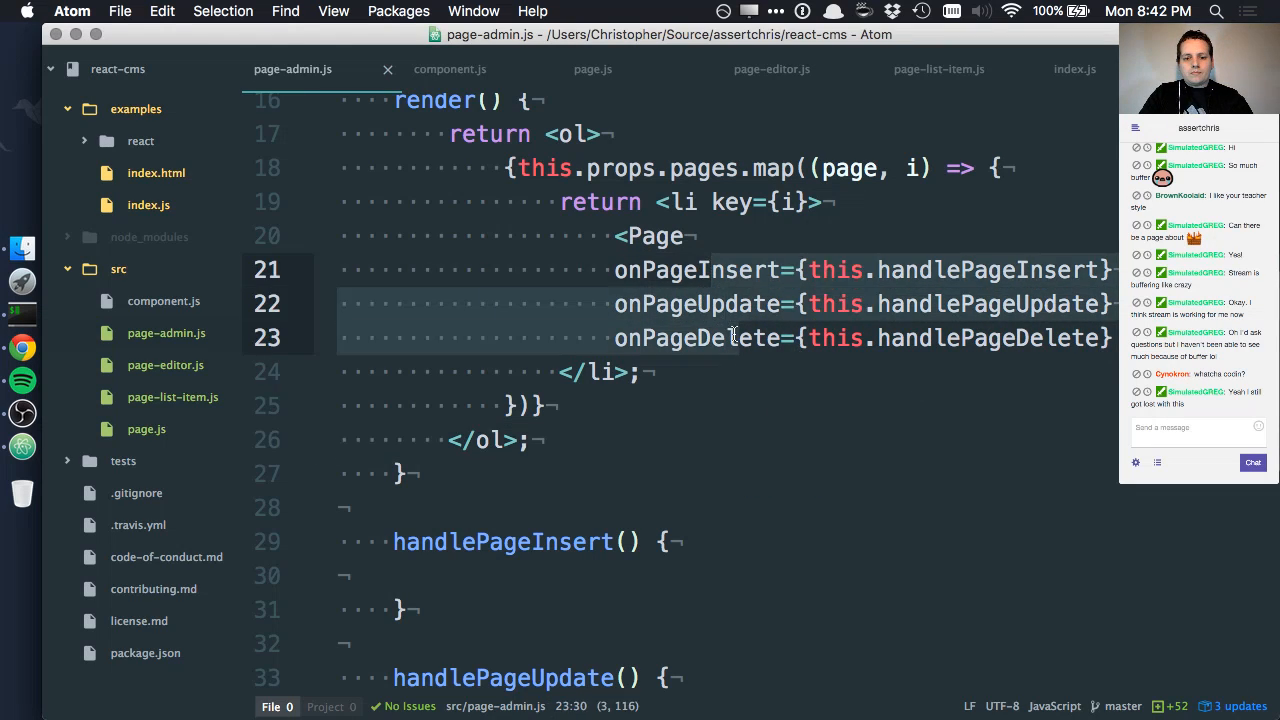
{"action": "key", "text": "super+bracketright"}
{"action": "key", "text": "super+s"}
{"action": "left_click", "coordinate": [784, 405]}
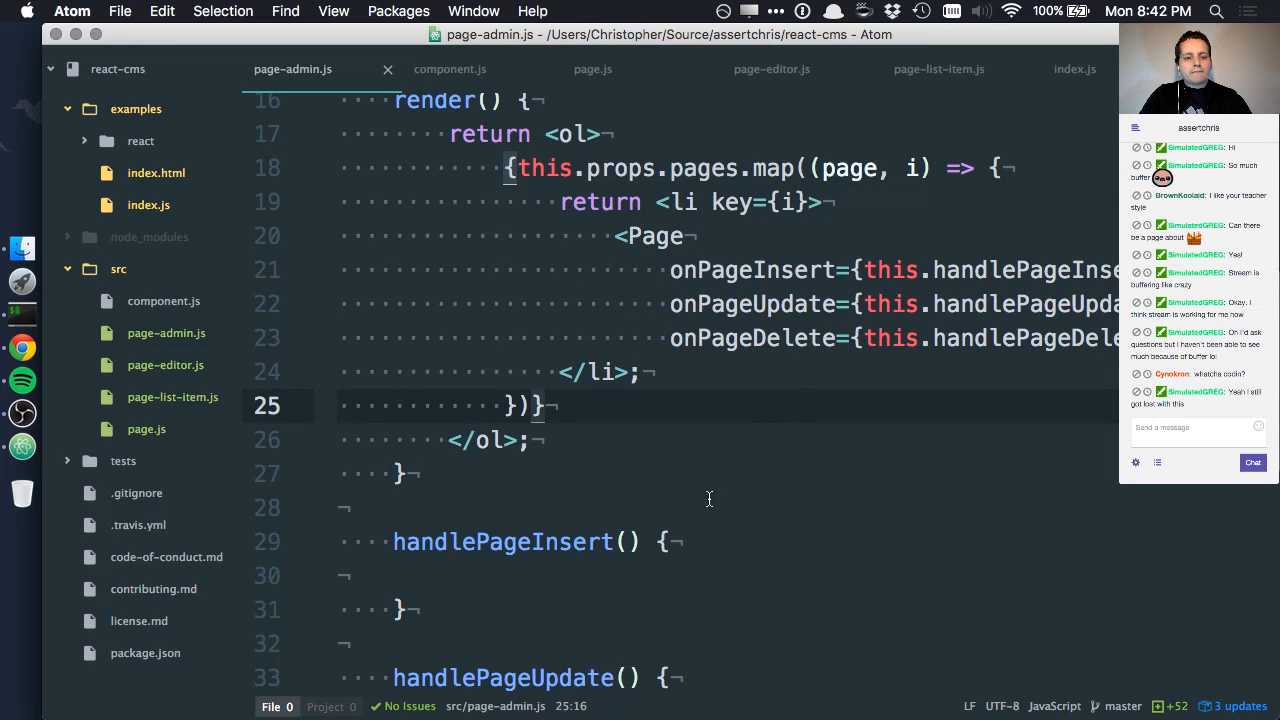
{"action": "scroll", "coordinate": [709, 499], "scroll_direction": "down", "scroll_amount": 10}
{"action": "scroll", "coordinate": [600, 500], "scroll_direction": "up", "scroll_amount": 4}
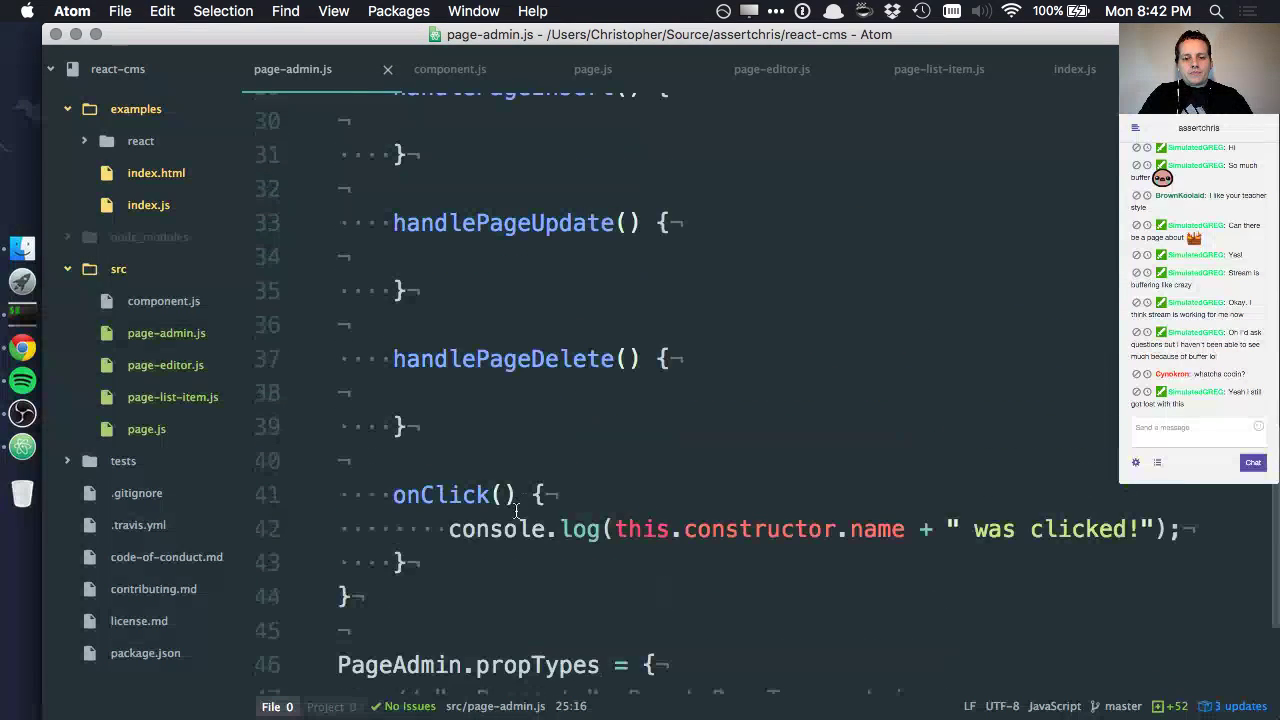
Step: Delete the onClick method and paste a console.log line into handlePageInsert
{"action": "left_click", "coordinate": [451, 528]}
{"action": "left_click_drag", "start_coordinate": [430, 562], "coordinate": [407, 440]}
{"action": "key", "text": "BackSpace"}
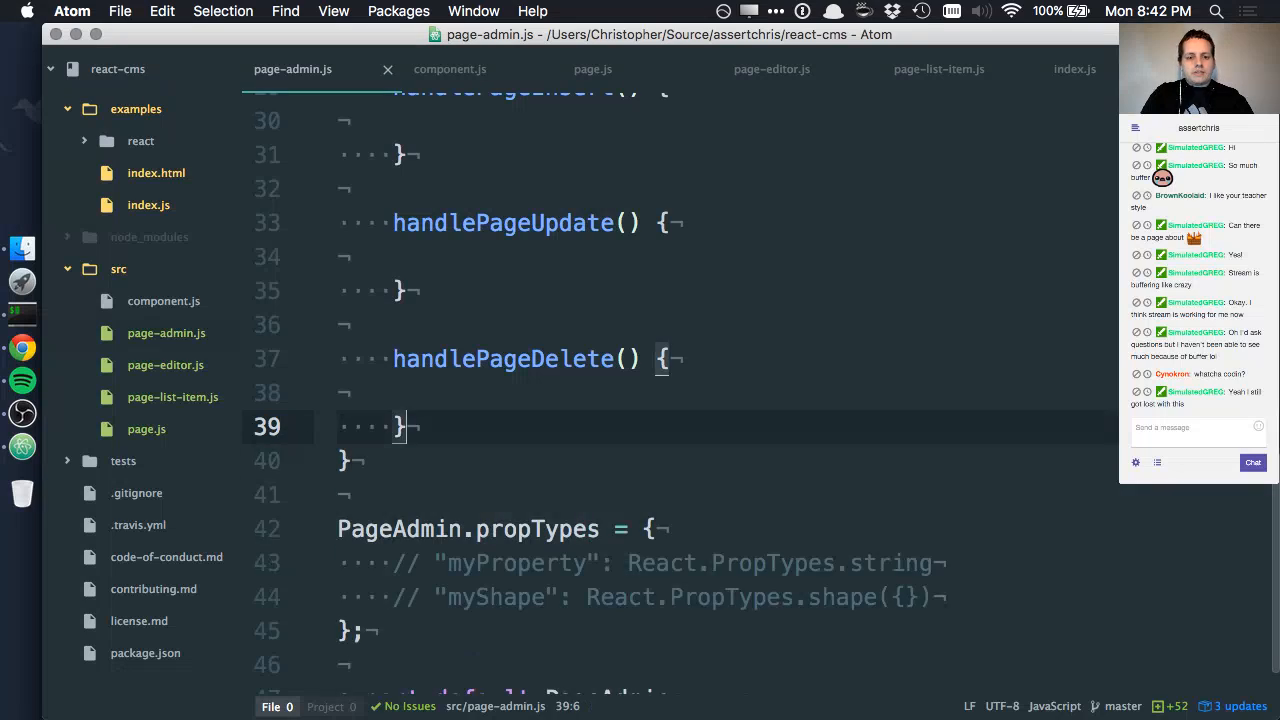
{"action": "scroll", "coordinate": [600, 400], "scroll_direction": "up", "scroll_amount": 10}
{"action": "scroll", "coordinate": [600, 400], "scroll_direction": "down", "scroll_amount": 10}
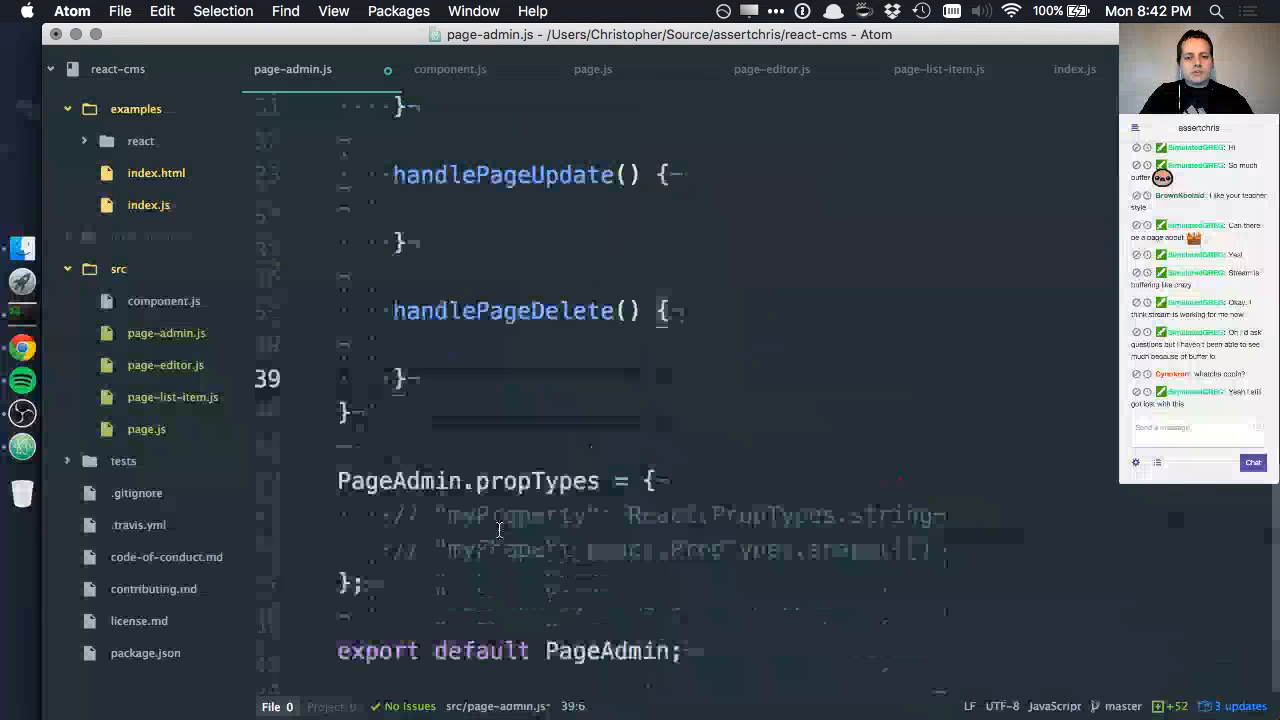
{"action": "scroll", "coordinate": [498, 400], "scroll_direction": "up", "scroll_amount": 3}
{"action": "left_click", "coordinate": [535, 145]}
{"action": "left_click", "coordinate": [600, 178]}
{"action": "type", "text": "console.log(this.constructor.name + \" was clicked!\");"}
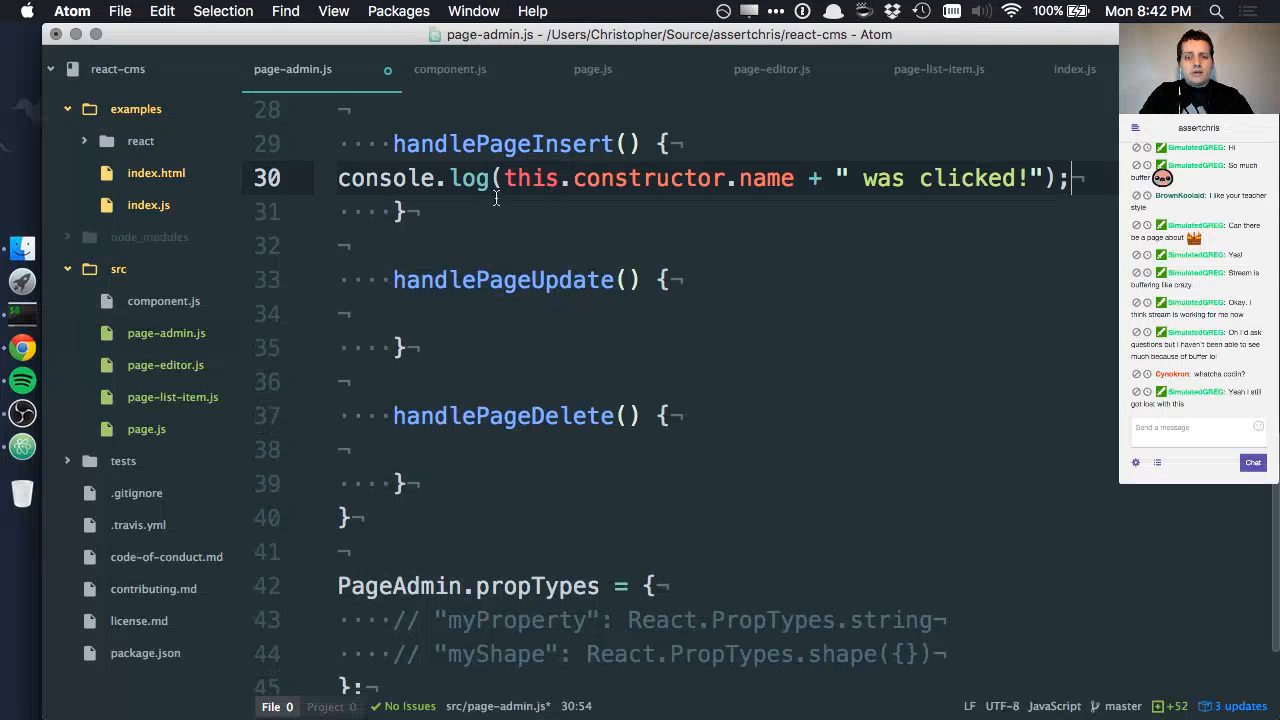
{"action": "key", "text": "Tab"}
{"action": "key", "text": "Tab"}
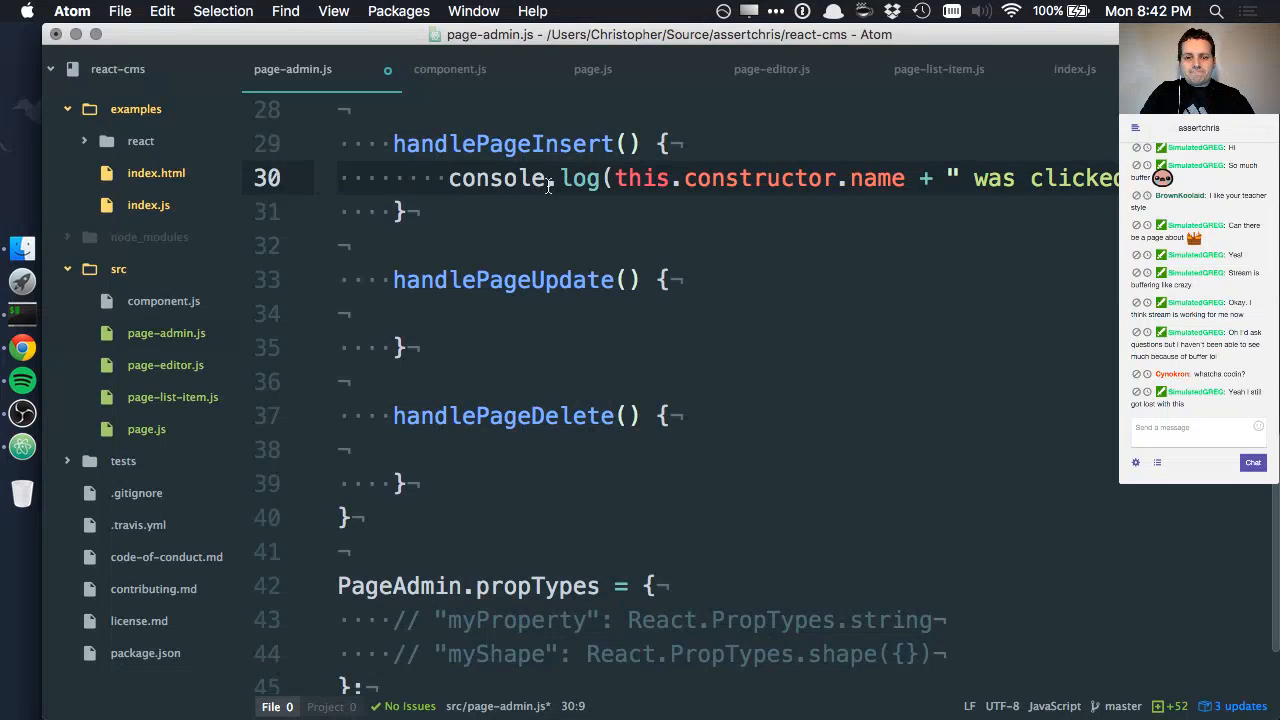
{"action": "left_click", "coordinate": [608, 178]}
{"action": "key", "text": "cmd+shift+Right"}
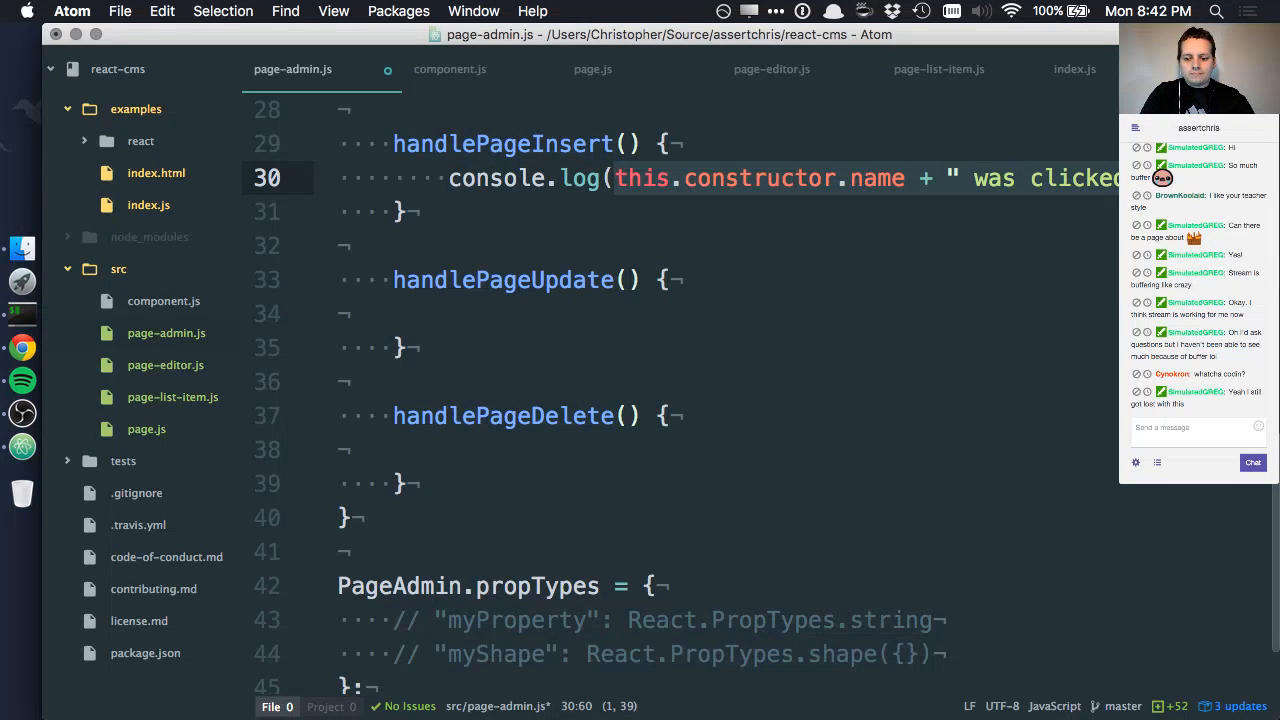
{"action": "type", "text": "\"time to insert "}
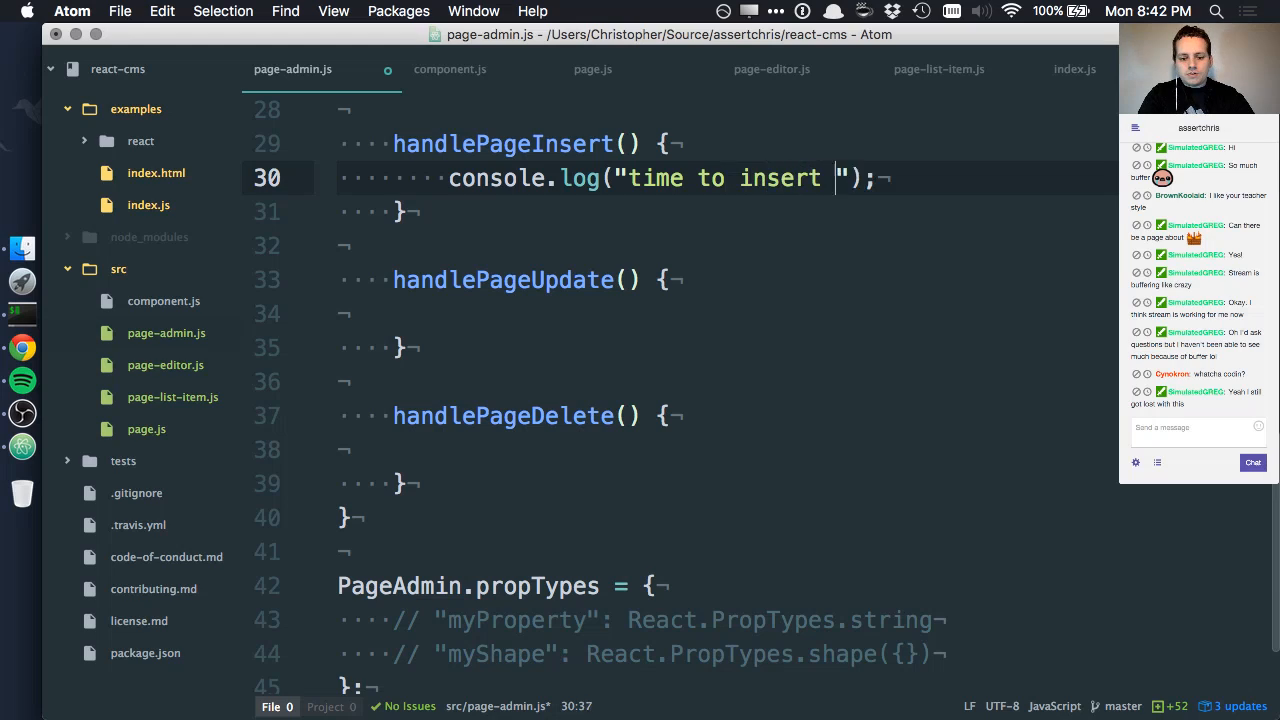
{"action": "type", "text": "a page"}
Step: Copy the log into handlePageUpdate and handlePageDelete with update and delete messages, then save
{"action": "key", "text": "cmd+shift+Left"}
{"action": "key", "text": "cmd+c"}
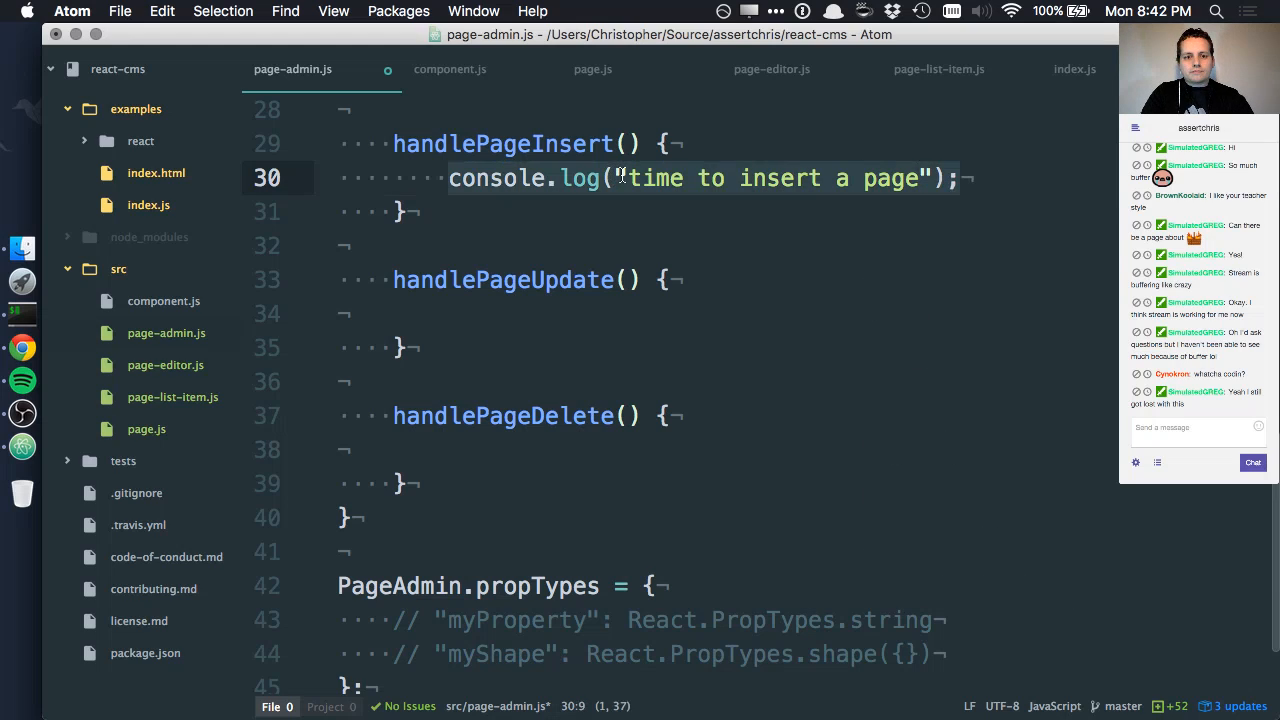
{"action": "key", "text": "Down"}
{"action": "key", "text": "Down"}
{"action": "key", "text": "Down"}
{"action": "key", "text": "Down"}
{"action": "key", "text": "Tab"}
{"action": "key", "text": "Tab"}
{"action": "key", "text": "cmd+v"}
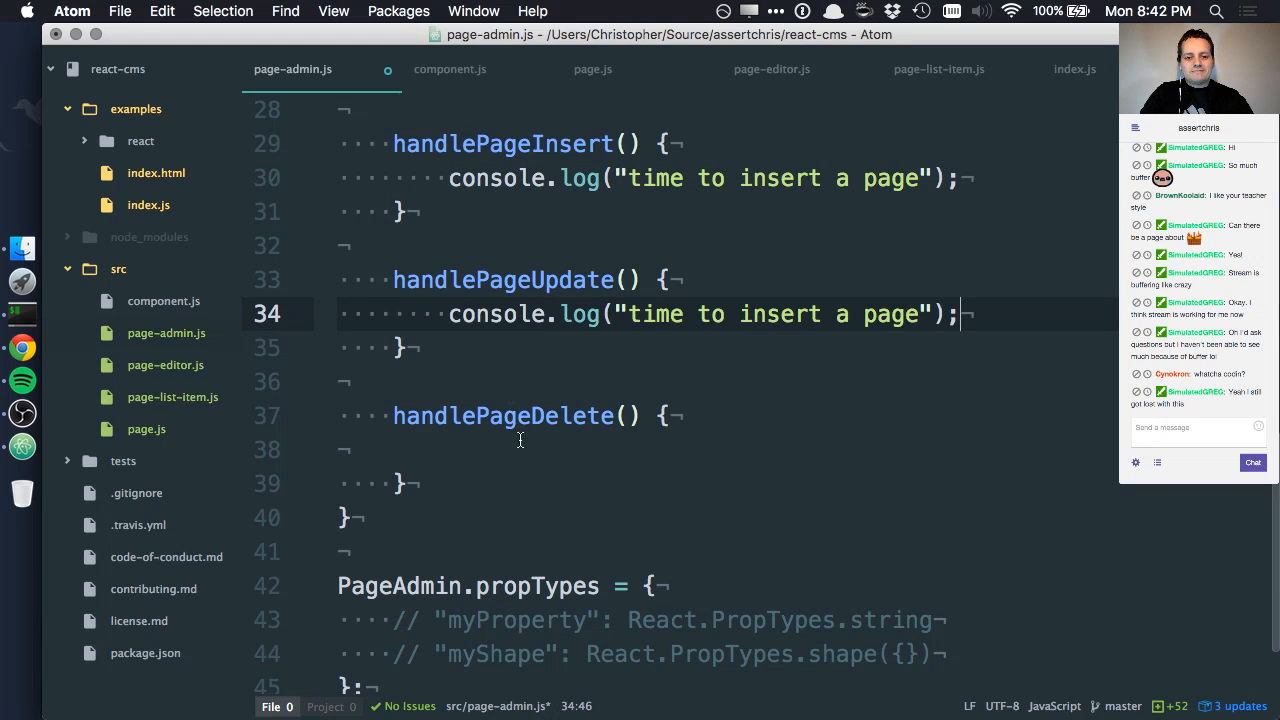
{"action": "key", "text": "Down"}
{"action": "key", "text": "Down"}
{"action": "key", "text": "Down"}
{"action": "key", "text": "Tab"}
{"action": "key", "text": "Tab"}
{"action": "key", "text": "cmd+v"}
{"action": "double_click", "coordinate": [780, 314]}
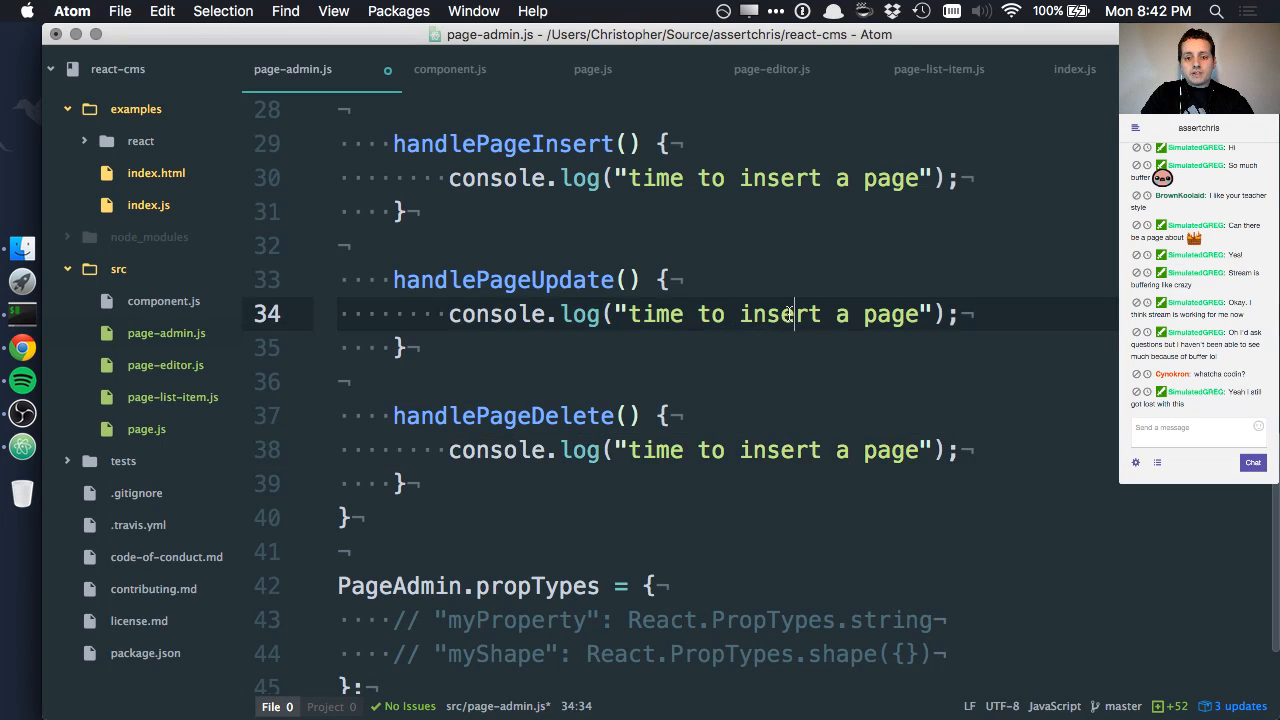
{"action": "type", "text": "update"}
{"action": "double_click", "coordinate": [793, 450]}
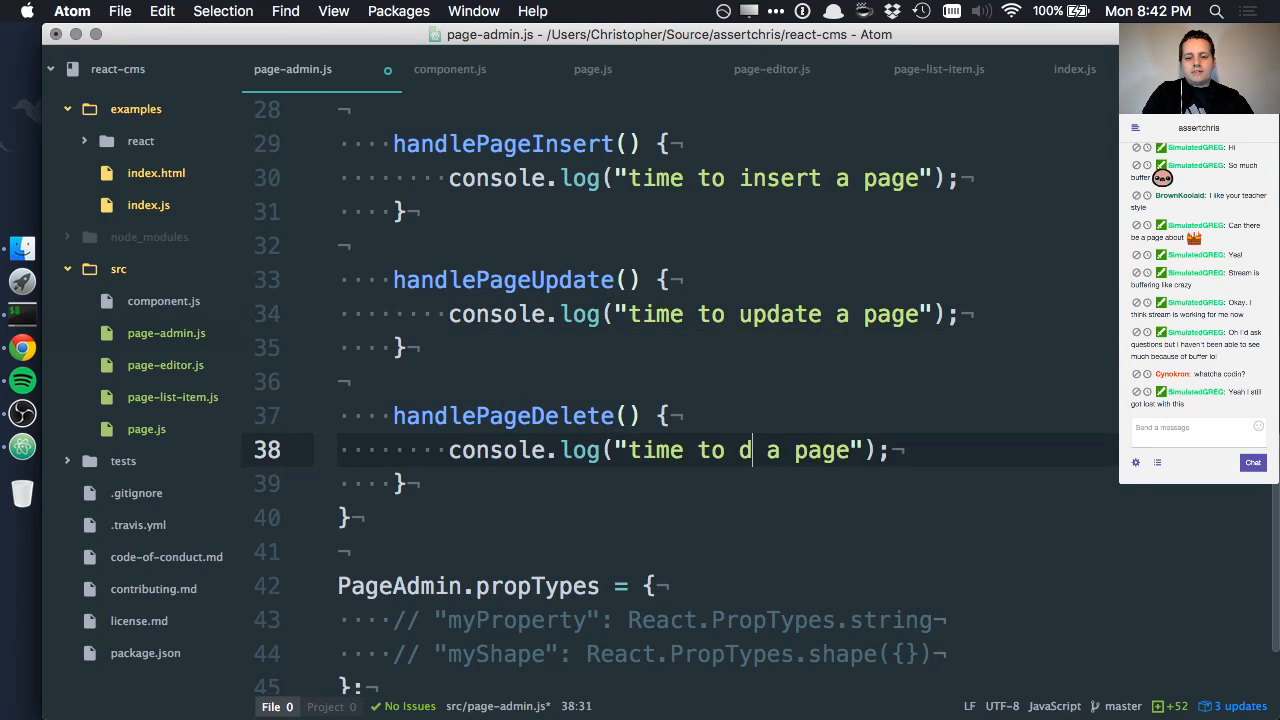
{"action": "type", "text": "delete"}
{"action": "left_click", "coordinate": [773, 488]}
{"action": "key", "text": "cmd+s"}
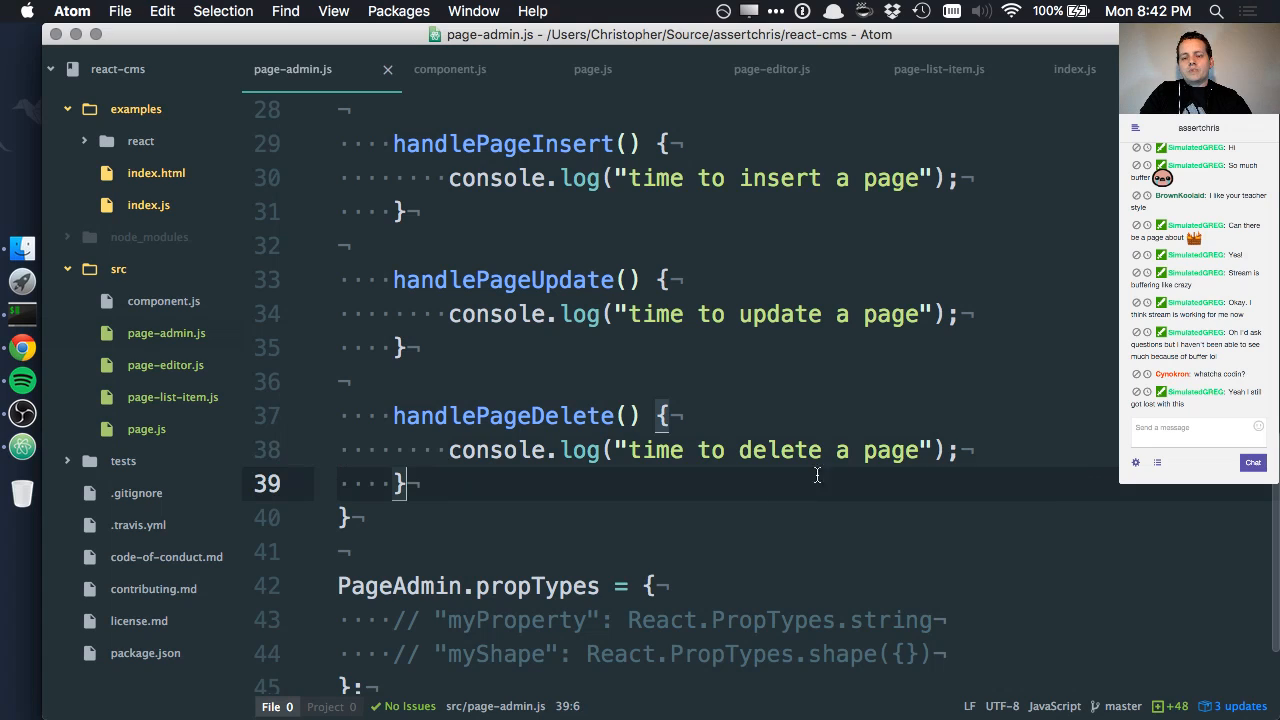
{"action": "scroll", "coordinate": [788, 374], "scroll_direction": "up", "scroll_amount": 8}
{"action": "scroll", "coordinate": [900, 340], "scroll_direction": "down", "scroll_amount": 3}
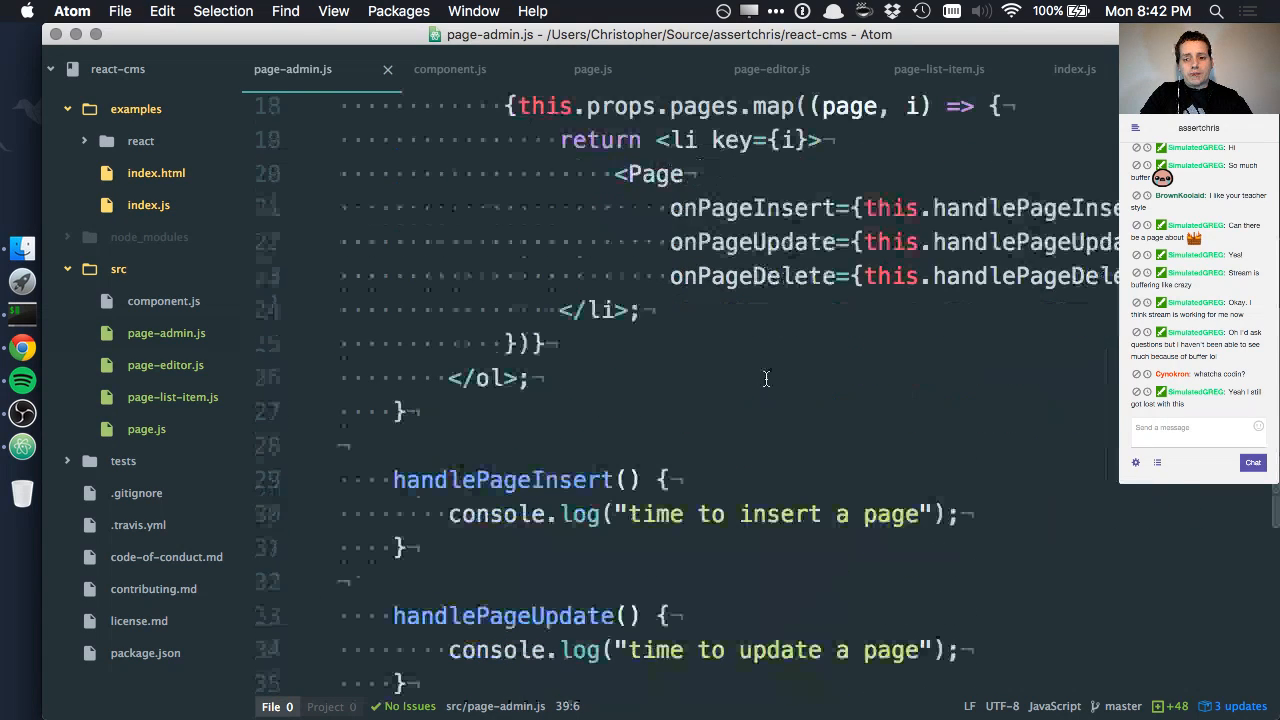
Step: Put the Page tag's closing /> on its own line, glance at page.js and switch to the terminal
{"action": "left_click", "coordinate": [1100, 275]}
{"action": "key", "text": "Return"}
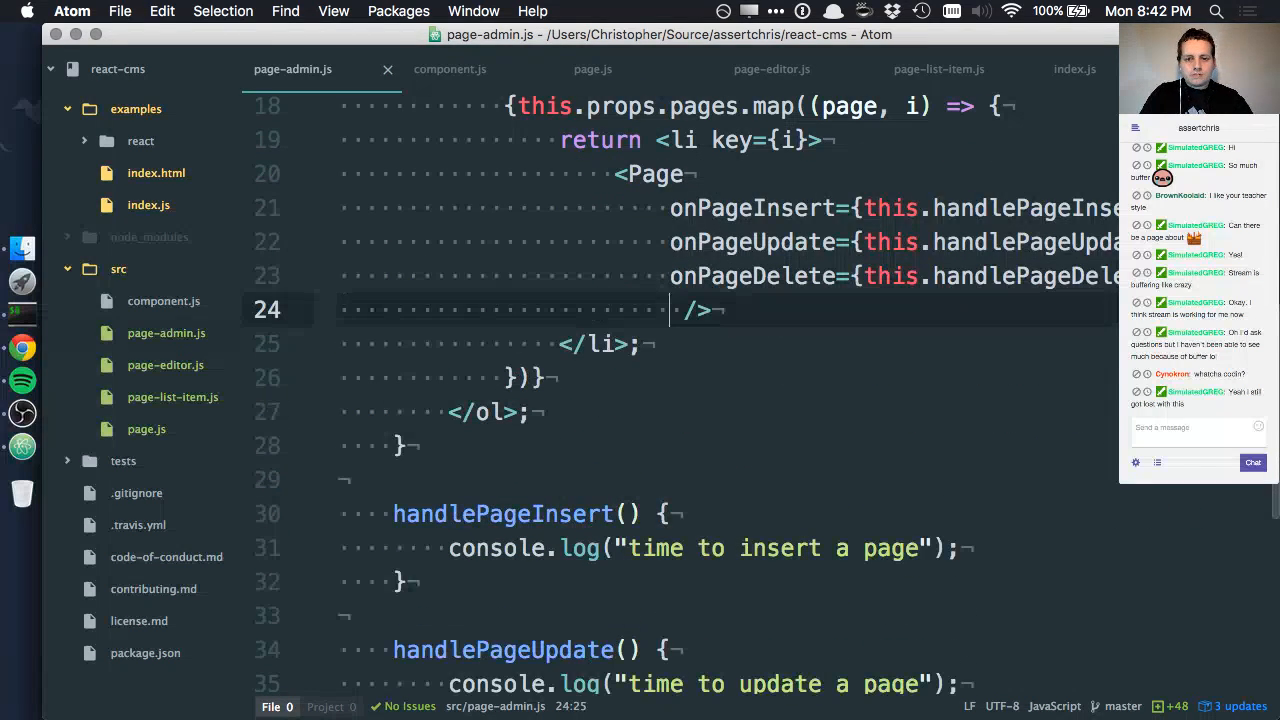
{"action": "left_click", "coordinate": [980, 344]}
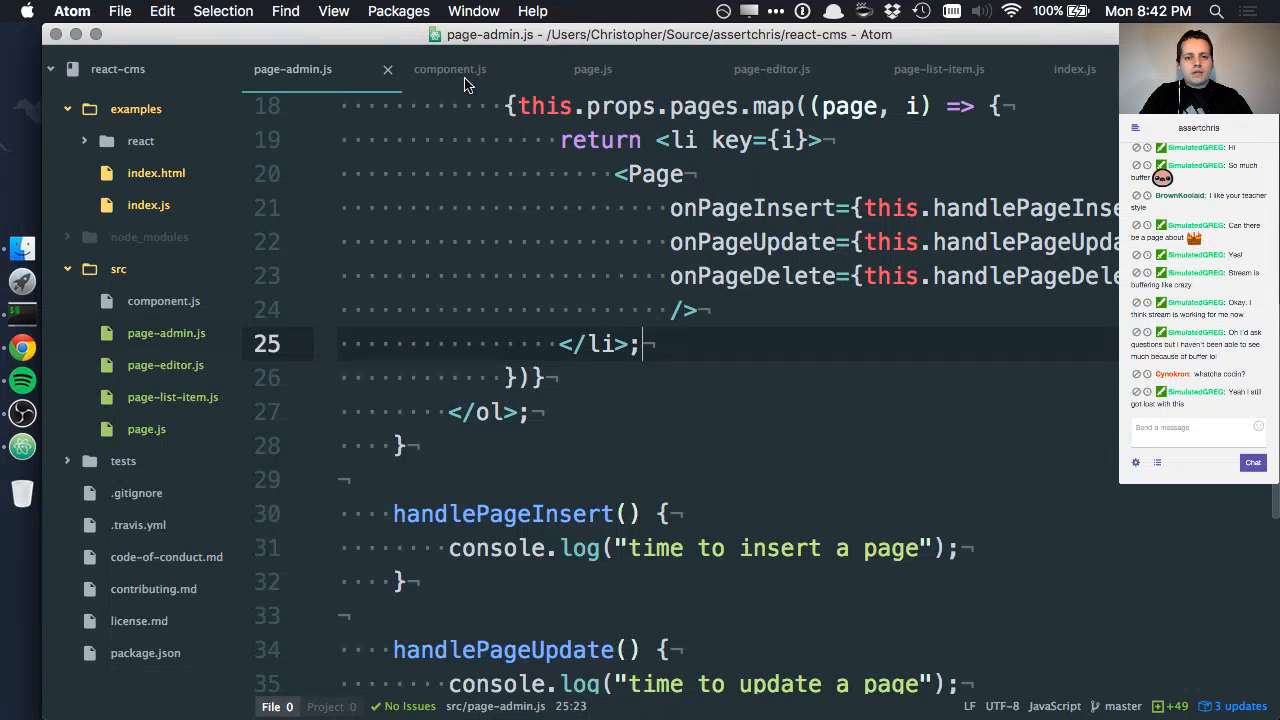
{"action": "left_click", "coordinate": [616, 82]}
{"action": "left_click", "coordinate": [638, 421]}
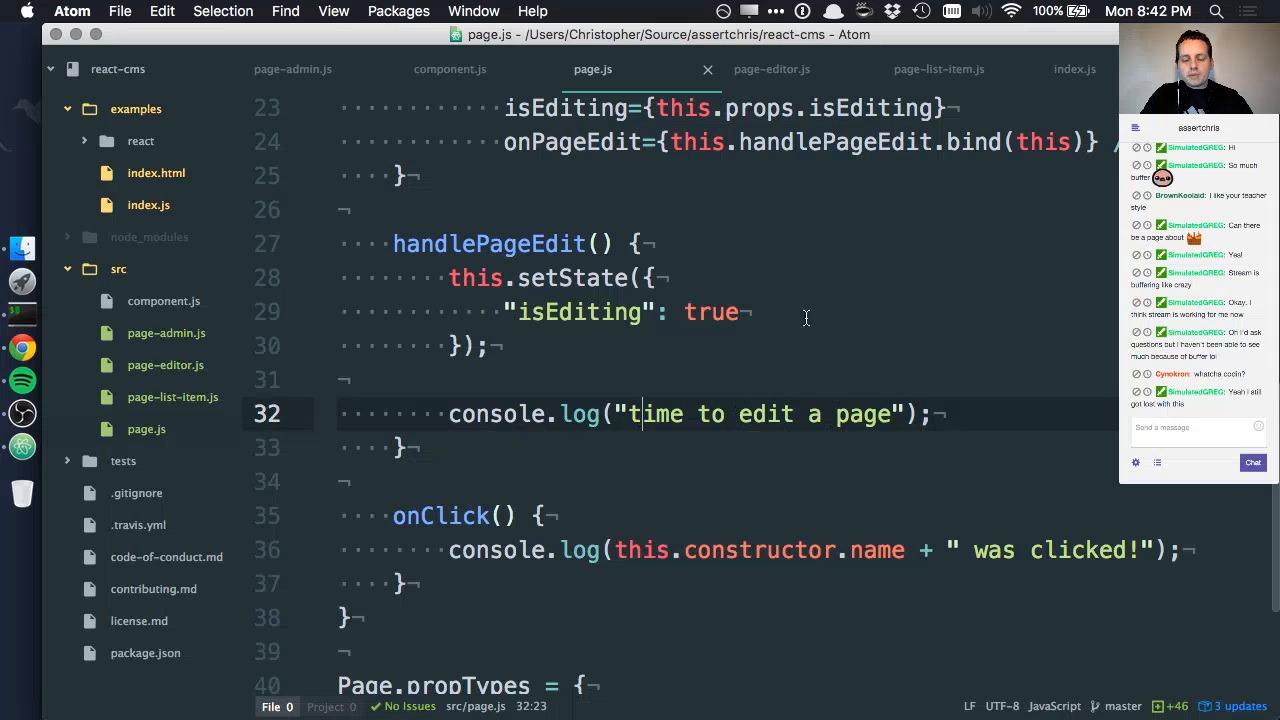
{"action": "key", "text": "super+Tab"}
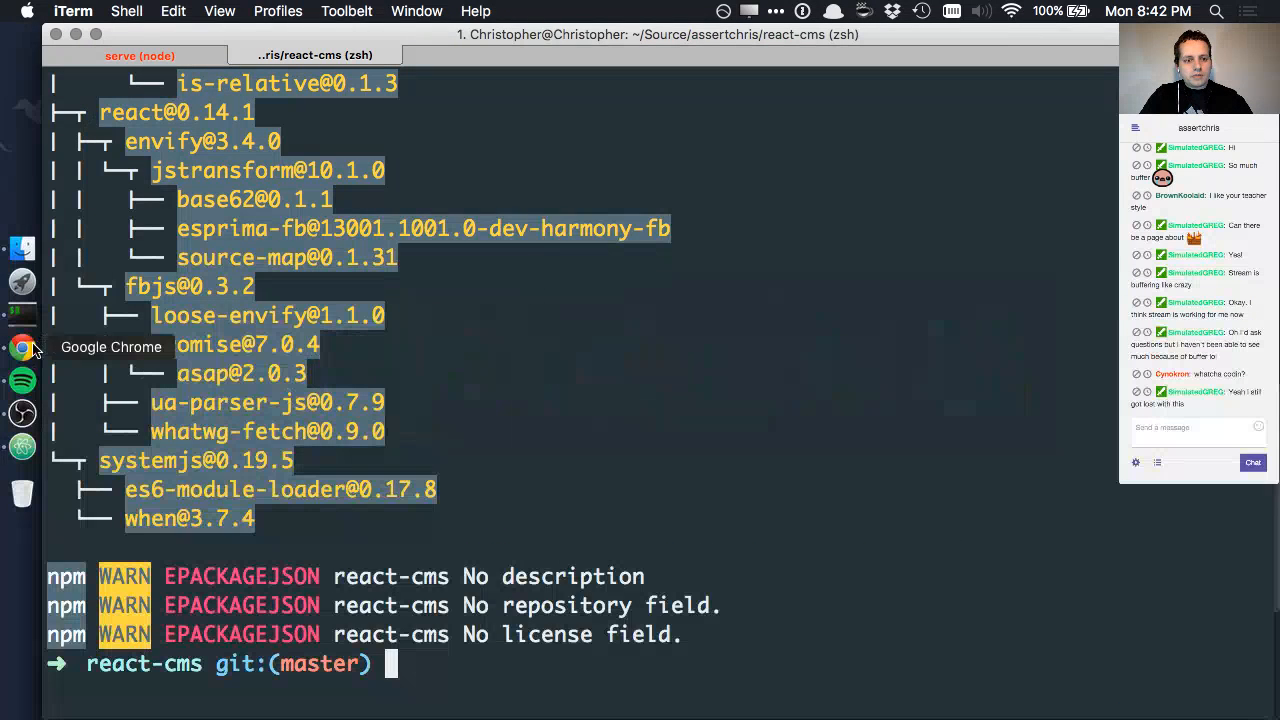
Step: Reload the CMS example in Chrome and use the third item's edit link to check the console log
{"action": "left_click", "coordinate": [23, 347]}
{"action": "key", "text": "super+r"}
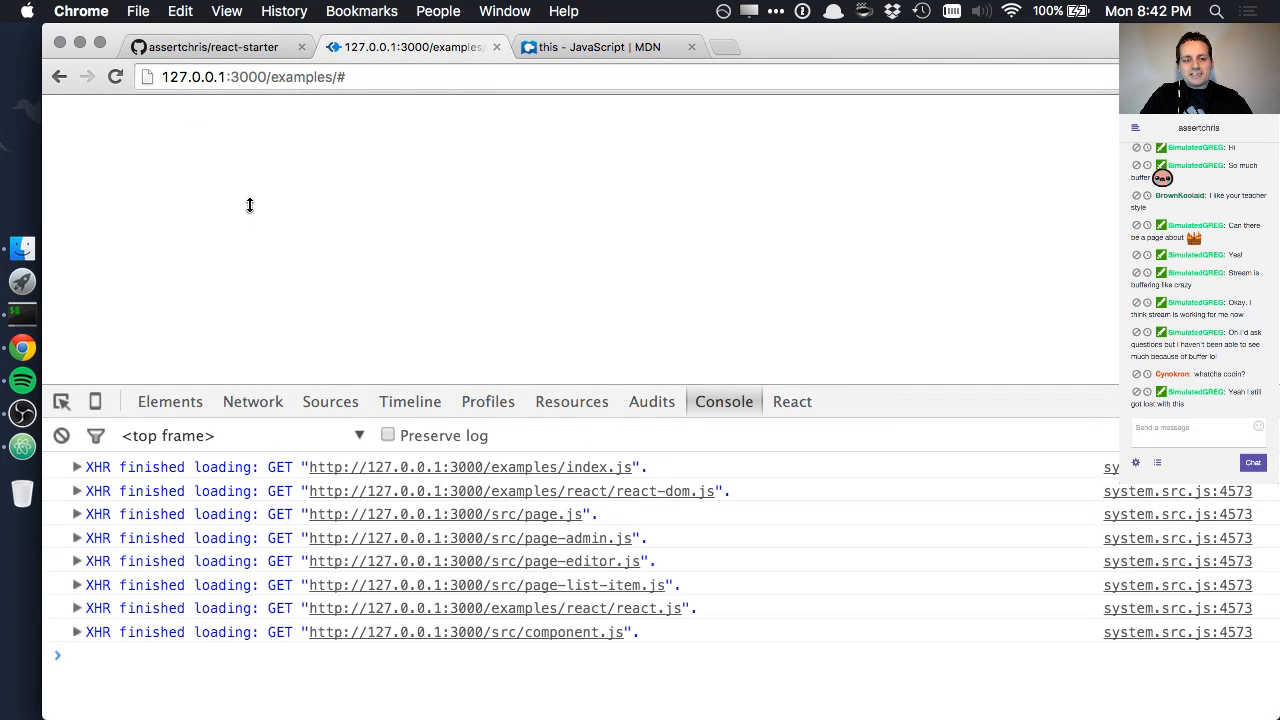
{"action": "left_click", "coordinate": [216, 190]}
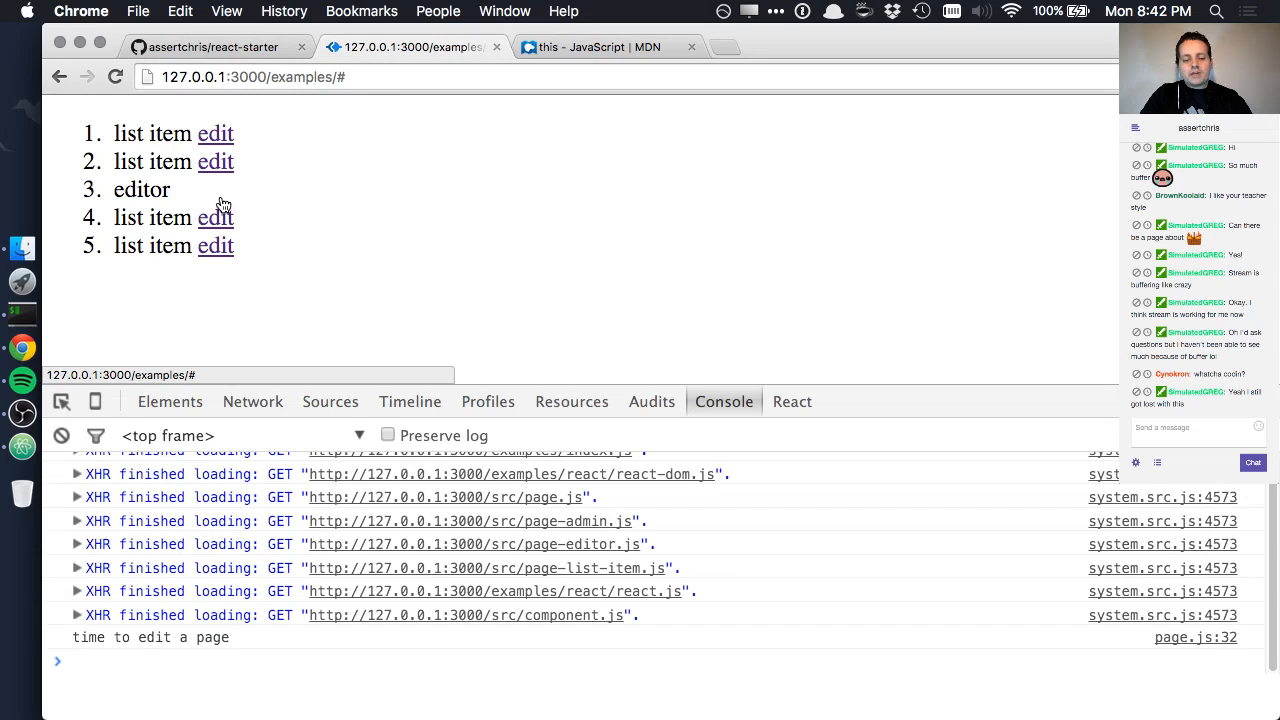
{"action": "key", "text": "super+Tab"}
{"action": "key", "text": "super+Tab"}
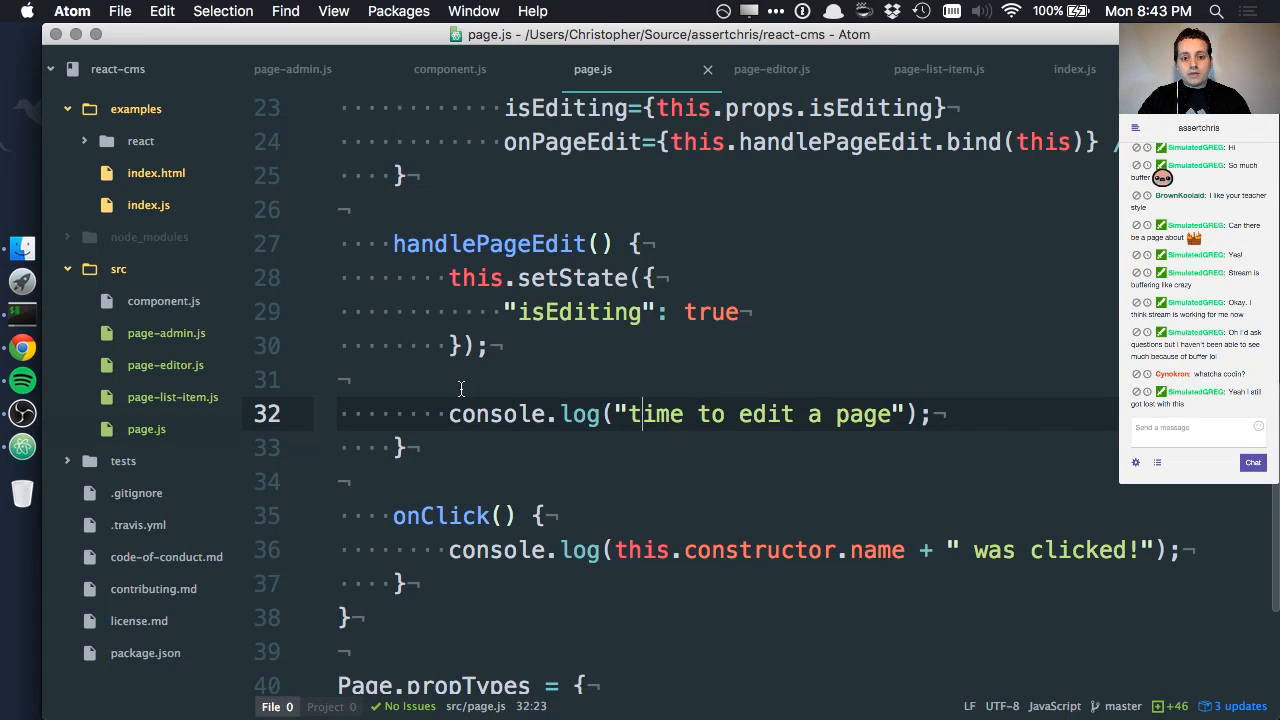
{"action": "scroll", "coordinate": [461, 388], "scroll_direction": "up", "scroll_amount": 3}
{"action": "scroll", "coordinate": [461, 388], "scroll_direction": "up", "scroll_amount": 5}
{"action": "scroll", "coordinate": [461, 388], "scroll_direction": "up", "scroll_amount": 2}
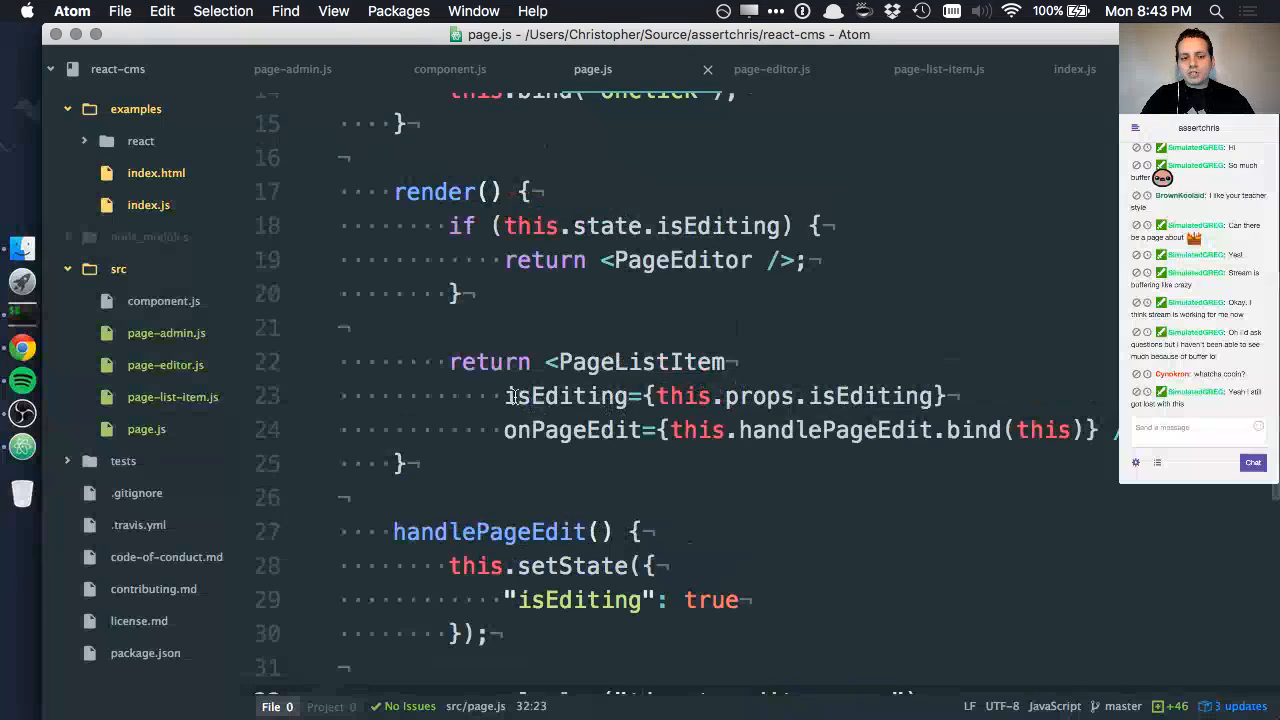
Step: Review PageListItem's isEditing and onPageEdit props in page.js render and target the onPageEdit line
{"action": "left_click_drag", "start_coordinate": [506, 396], "coordinate": [952, 396]}
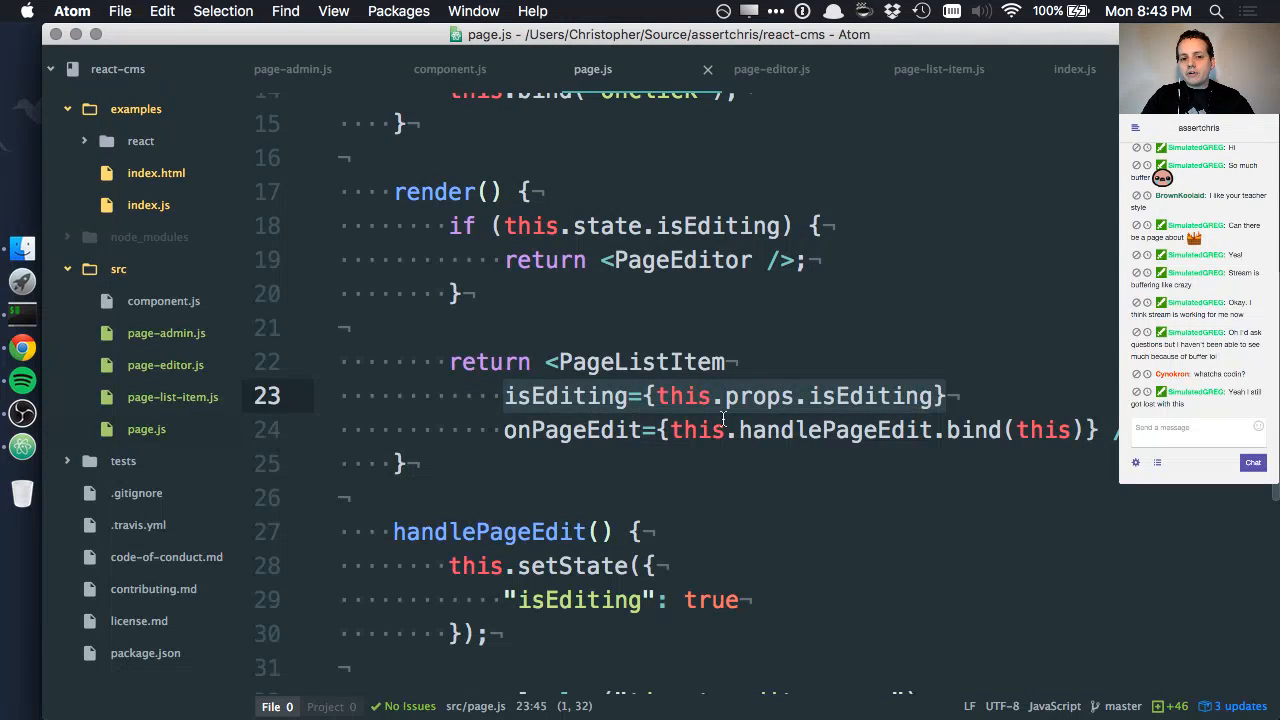
{"action": "left_click_drag", "start_coordinate": [808, 260], "coordinate": [560, 262]}
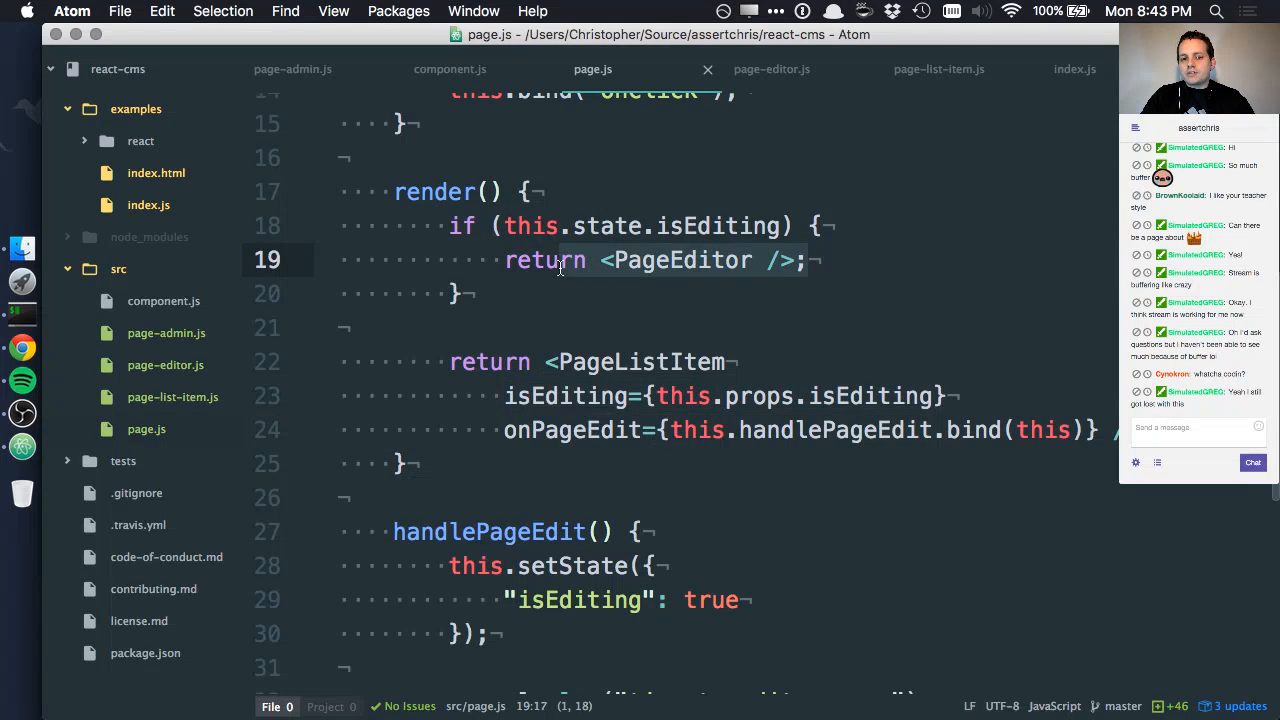
{"action": "left_click", "coordinate": [582, 362]}
{"action": "left_click_drag", "start_coordinate": [582, 362], "coordinate": [810, 396]}
{"action": "left_click", "coordinate": [810, 396]}
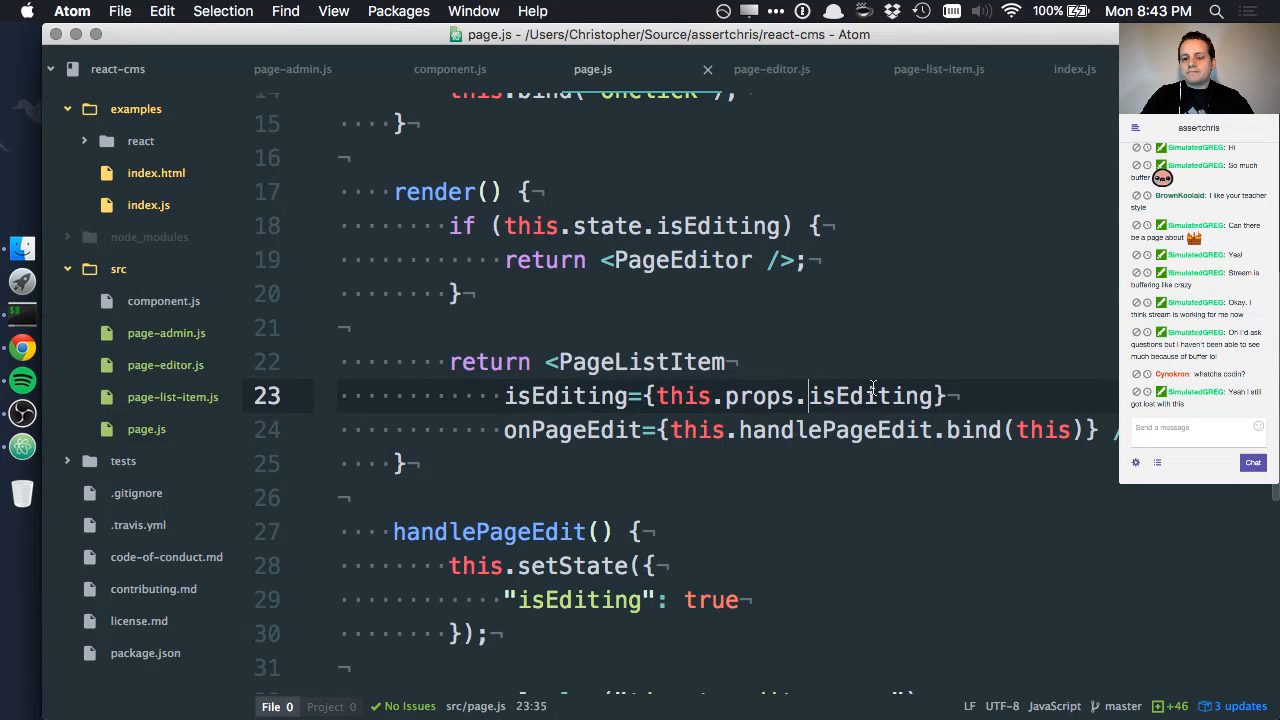
{"action": "scroll", "coordinate": [873, 390], "scroll_direction": "down", "scroll_amount": 5}
{"action": "scroll", "coordinate": [873, 390], "scroll_direction": "up", "scroll_amount": 5}
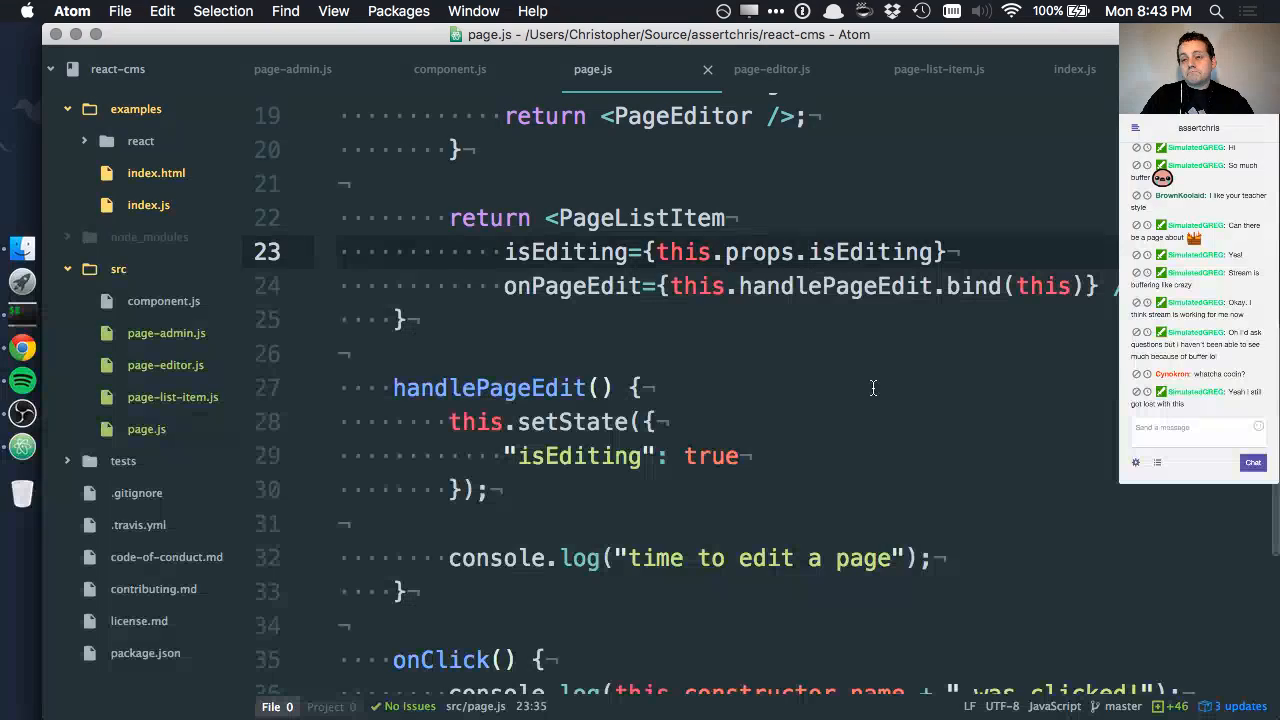
{"action": "scroll", "coordinate": [884, 369], "scroll_direction": "up", "scroll_amount": 1}
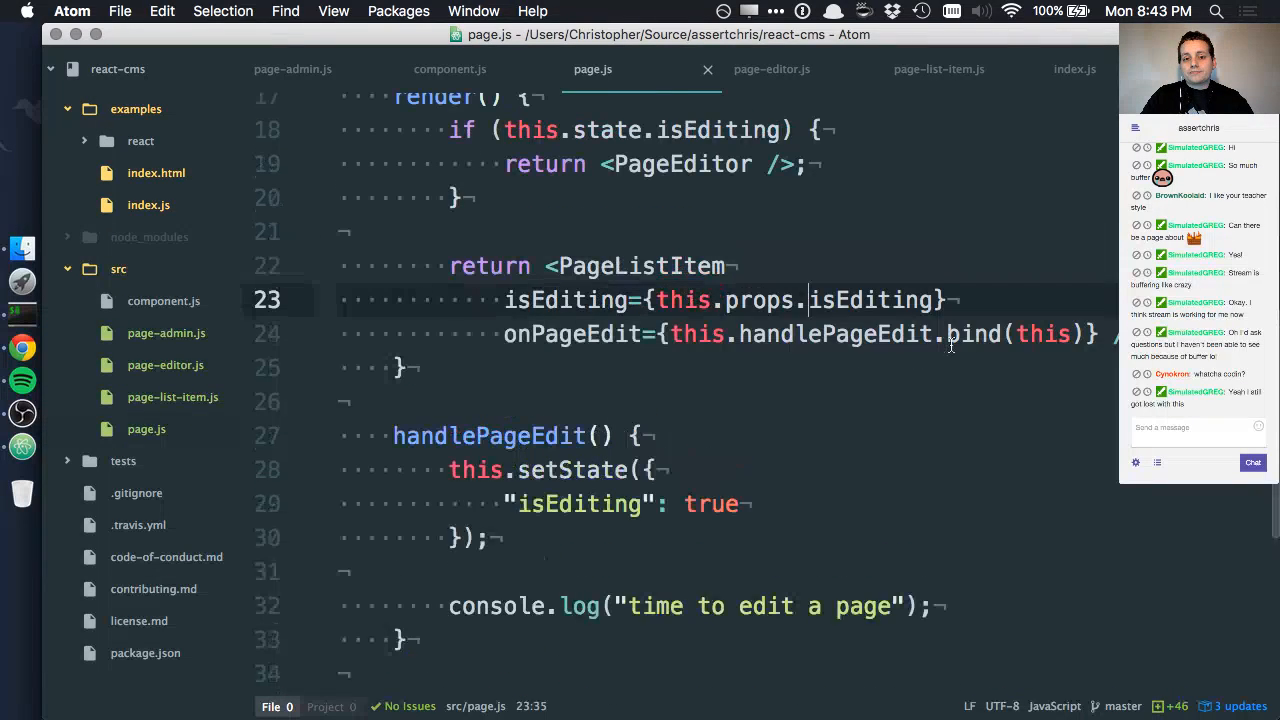
{"action": "left_click", "coordinate": [1104, 328]}
Step: Add an onPageDelete={this.handlePageDelete.bind(this)} prop to PageListItem, checking names in page-admin.js
{"action": "key", "text": "cmd+shift+d"}
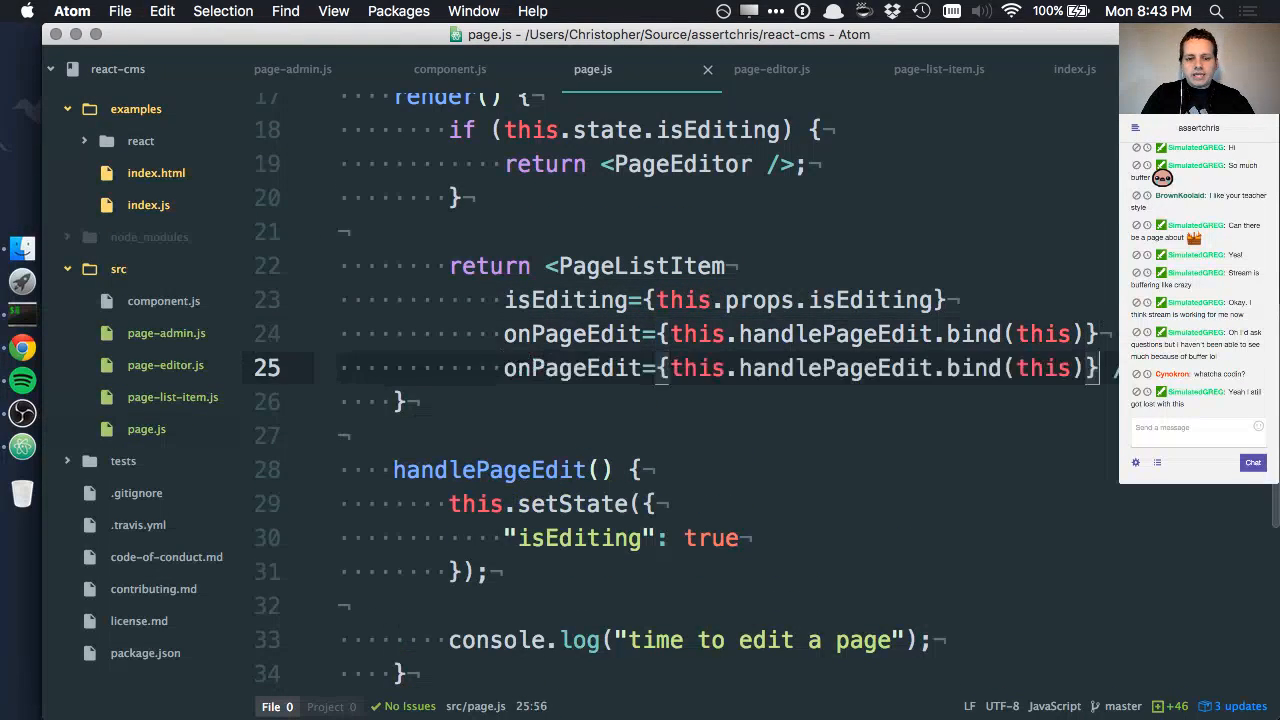
{"action": "key", "text": "Return"}
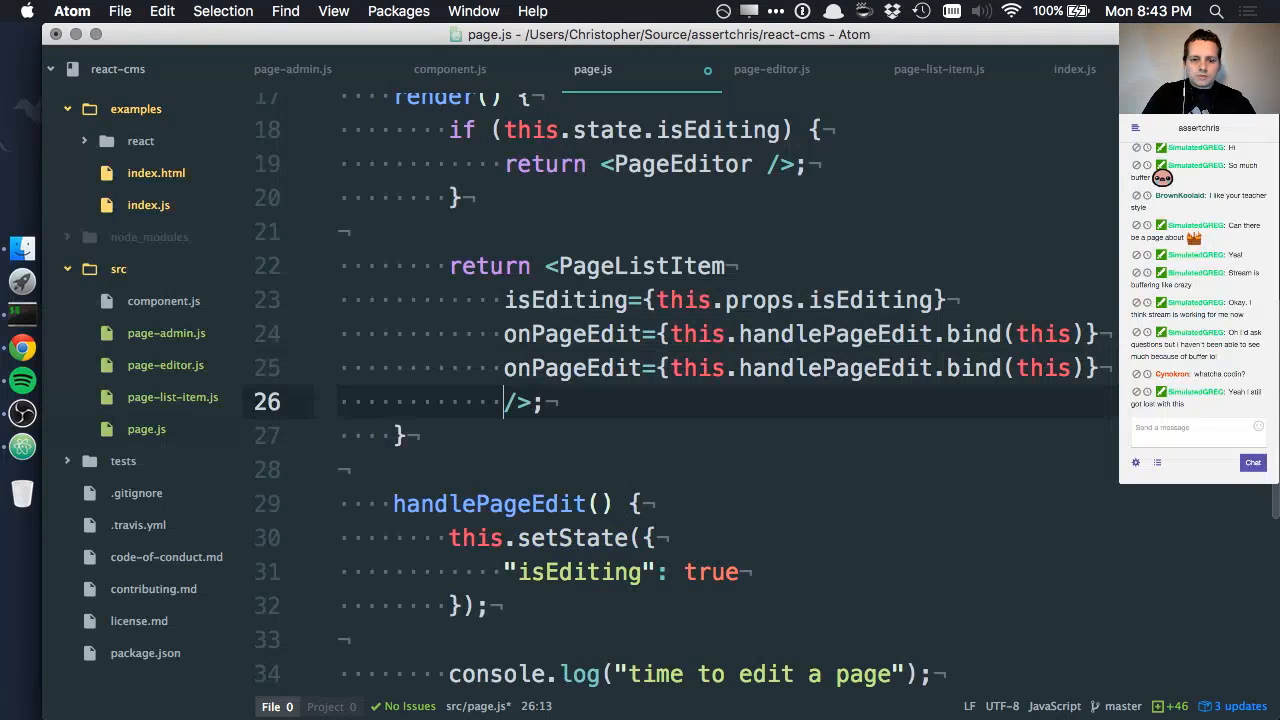
{"action": "left_click", "coordinate": [603, 370]}
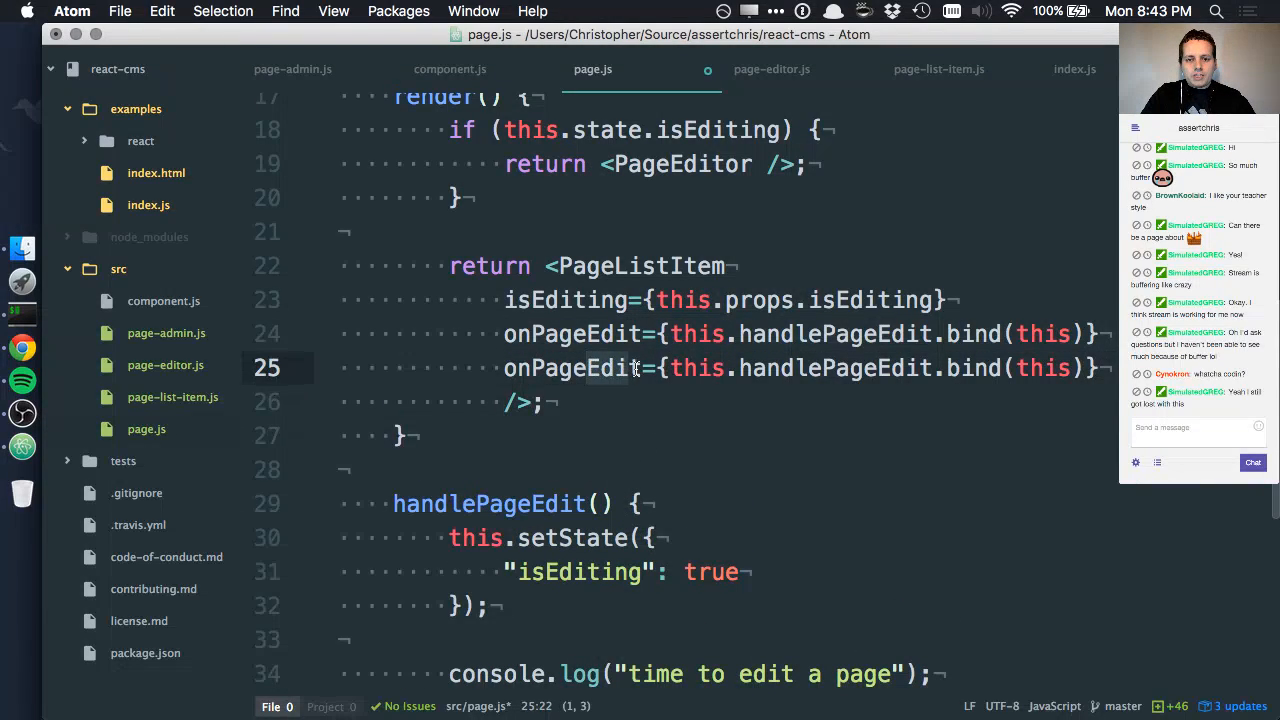
{"action": "left_click_drag", "start_coordinate": [588, 368], "coordinate": [637, 368]}
{"action": "type", "text": "Dele"}
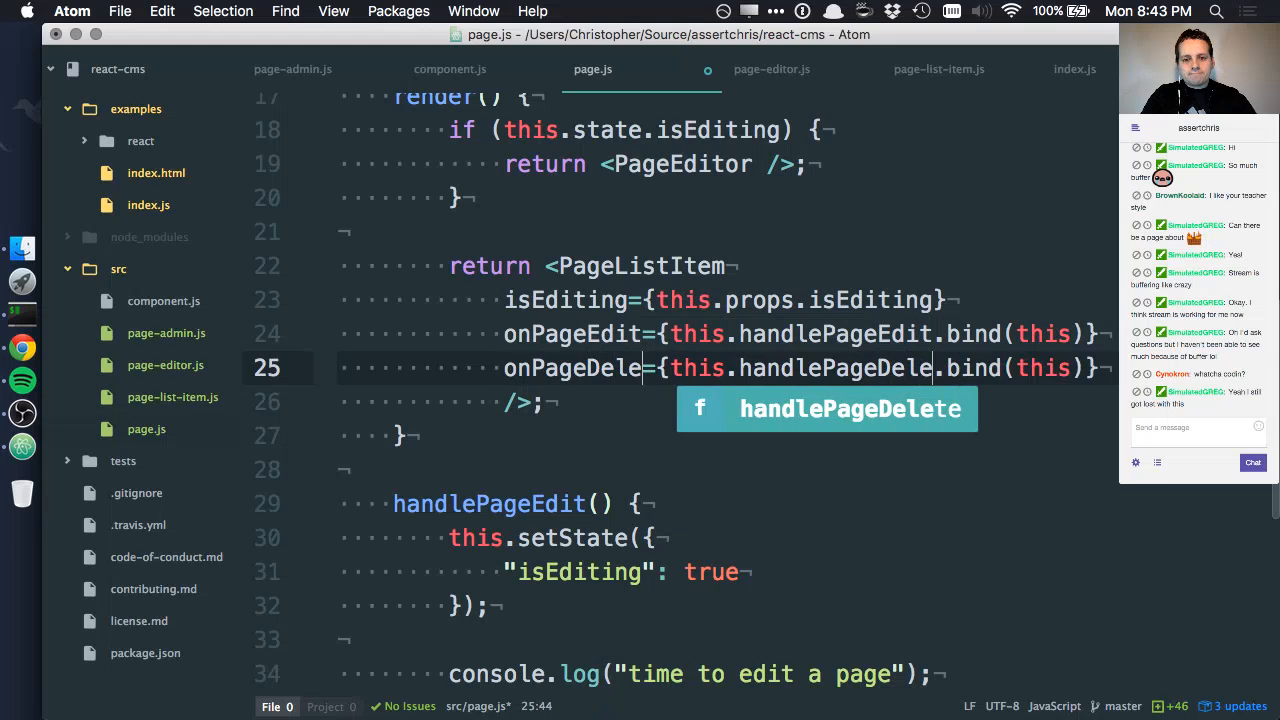
{"action": "type", "text": "te"}
{"action": "left_click", "coordinate": [729, 466]}
{"action": "left_click", "coordinate": [292, 69]}
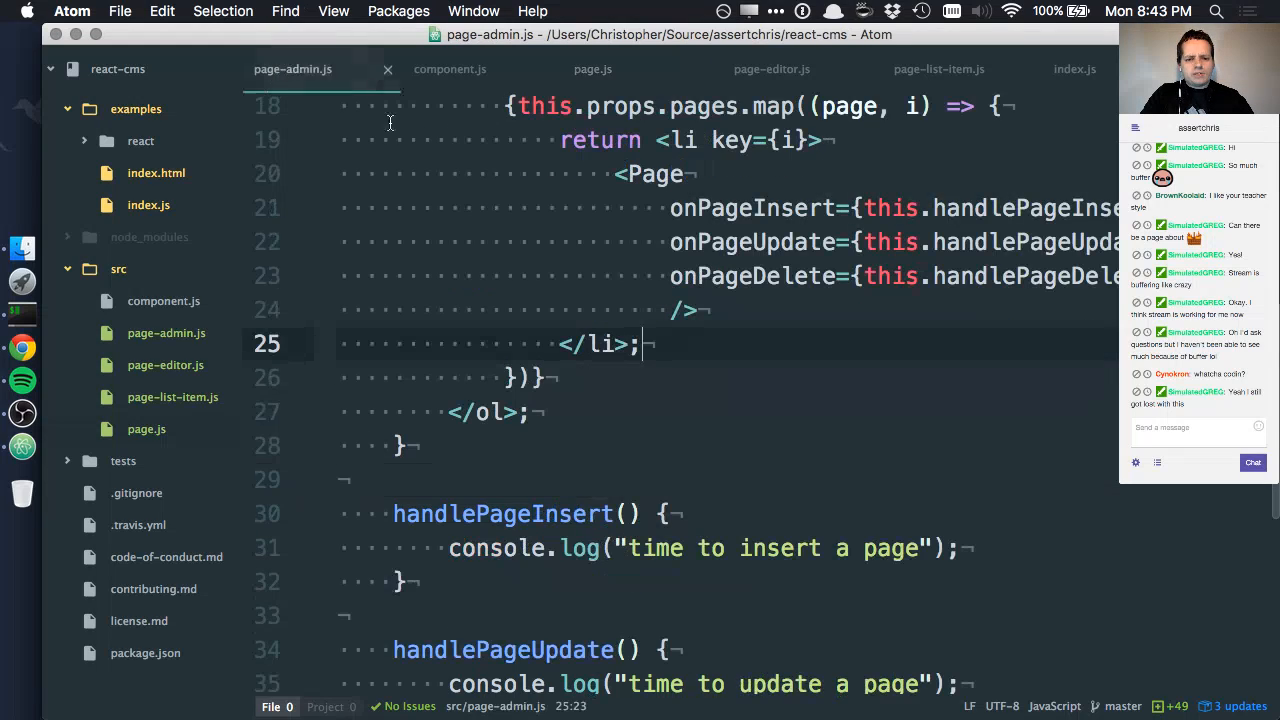
{"action": "scroll", "coordinate": [400, 150], "scroll_direction": "down", "scroll_amount": 5}
{"action": "scroll", "coordinate": [494, 156], "scroll_direction": "up", "scroll_amount": 2}
{"action": "left_click", "coordinate": [593, 69]}
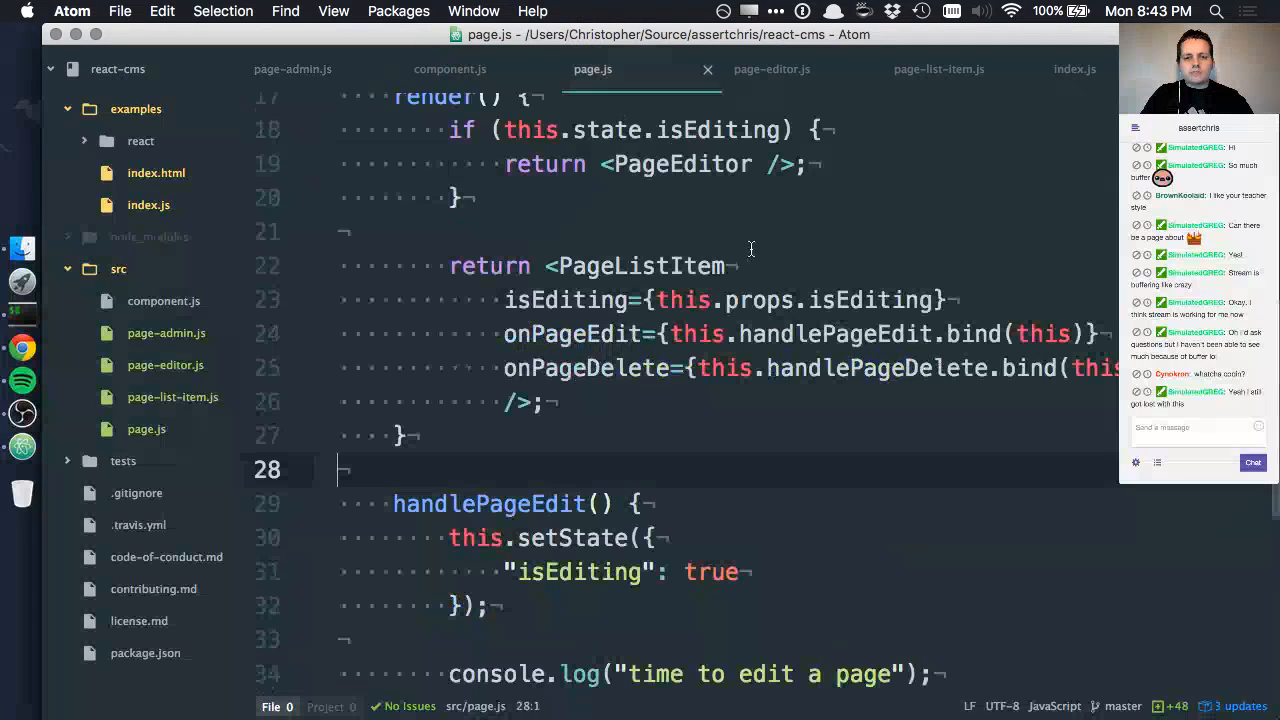
Step: Duplicate handlePageEdit into a handler without setState that logs "time to delete a page"
{"action": "double_click", "coordinate": [880, 367]}
{"action": "scroll", "coordinate": [880, 367], "scroll_direction": "down", "scroll_amount": 4}
{"action": "scroll", "coordinate": [438, 485], "scroll_direction": "down", "scroll_amount": 3}
{"action": "left_click_drag", "start_coordinate": [438, 485], "coordinate": [405, 196]}
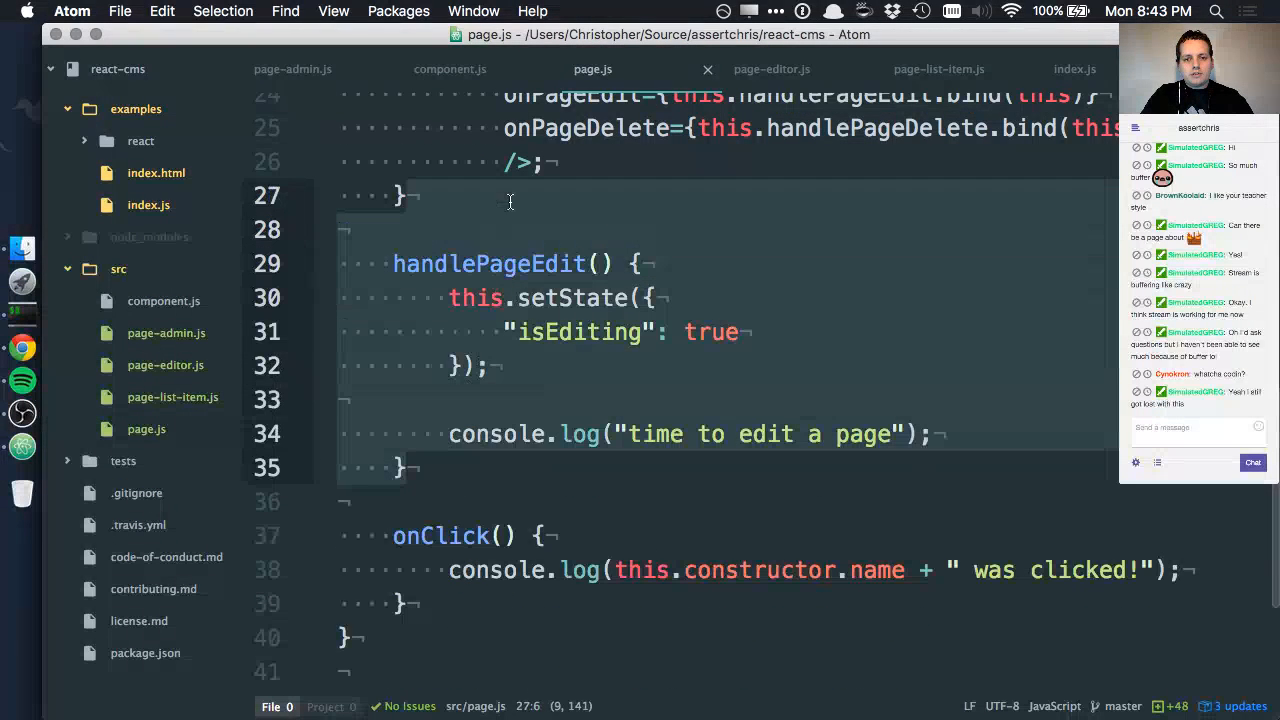
{"action": "type", "text": "handlePageEdit() {         this.setState({             \"isEditing\": true         });          console.log(\"time to edit a page\");     }"}
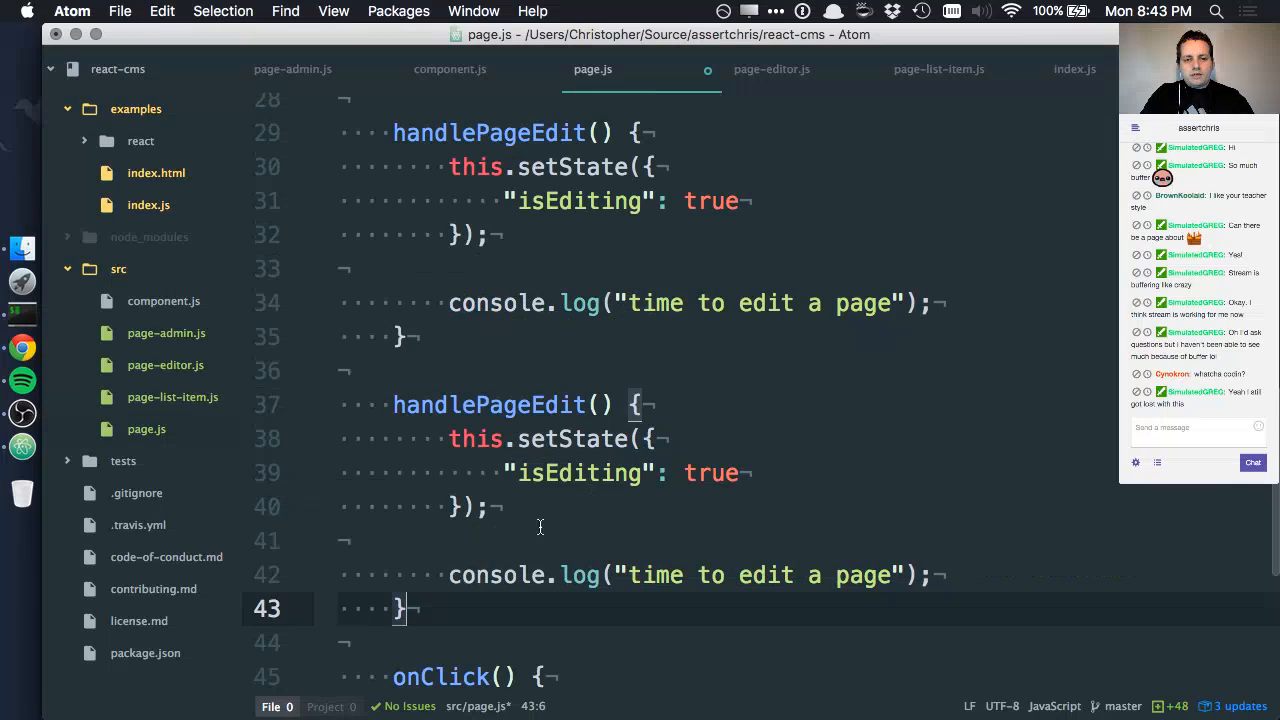
{"action": "left_click_drag", "start_coordinate": [552, 548], "coordinate": [760, 407]}
{"action": "key", "text": "BackSpace"}
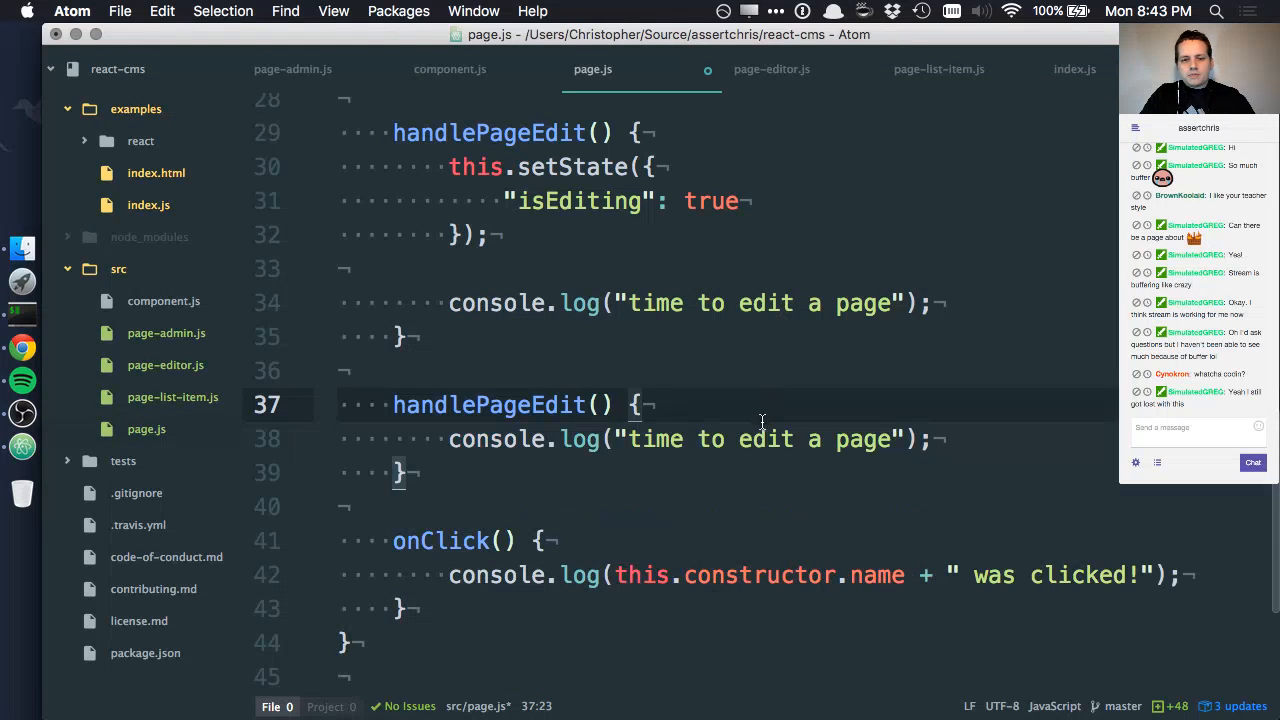
{"action": "double_click", "coordinate": [762, 438]}
{"action": "type", "text": "delete"}
{"action": "left_click", "coordinate": [703, 506]}
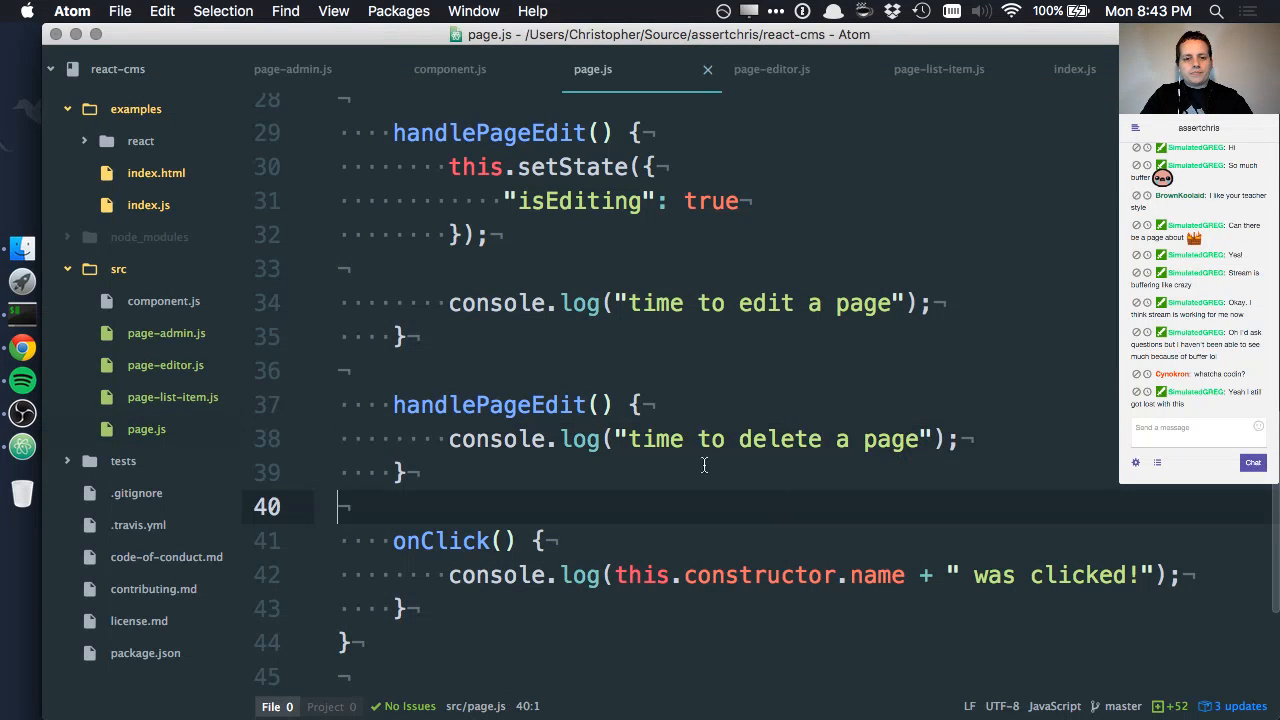
{"action": "scroll", "coordinate": [522, 388], "scroll_direction": "up", "scroll_amount": 10}
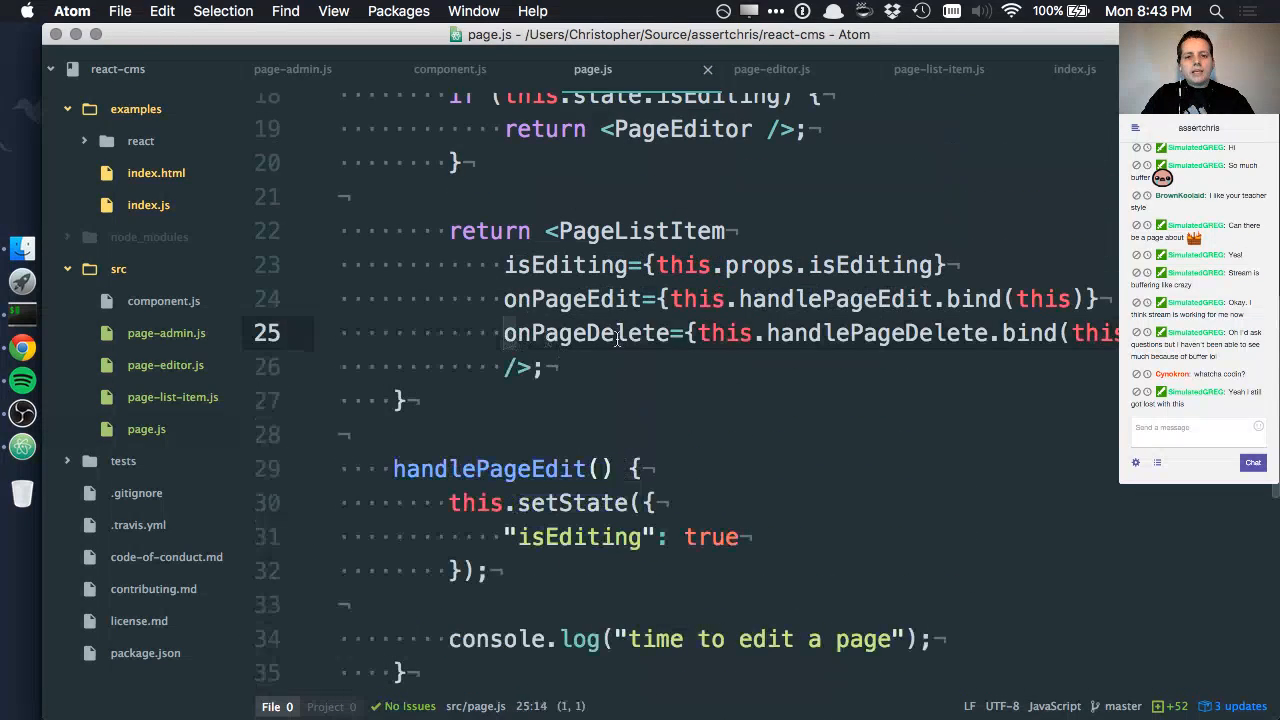
{"action": "left_click_drag", "start_coordinate": [505, 333], "coordinate": [1115, 333]}
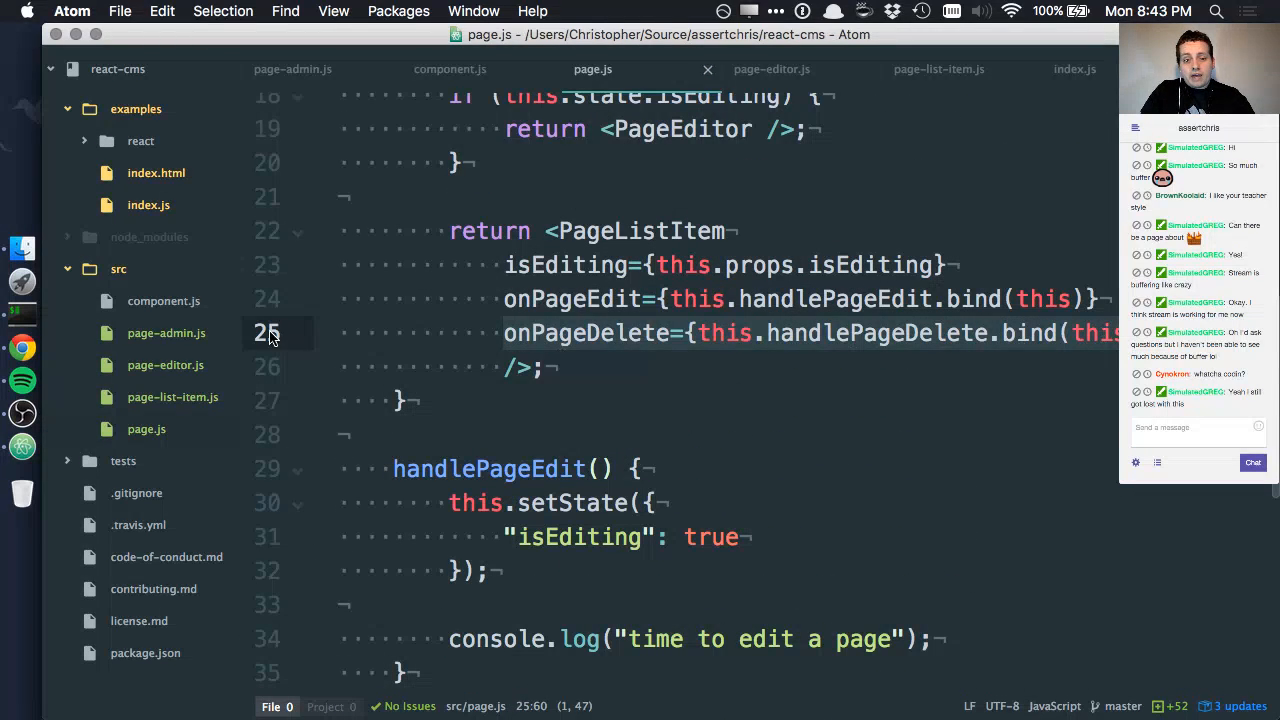
Step: Paste the edit link into page-list-item.js, add a second link calling onPageDelete, and save
{"action": "left_click", "coordinate": [167, 397]}
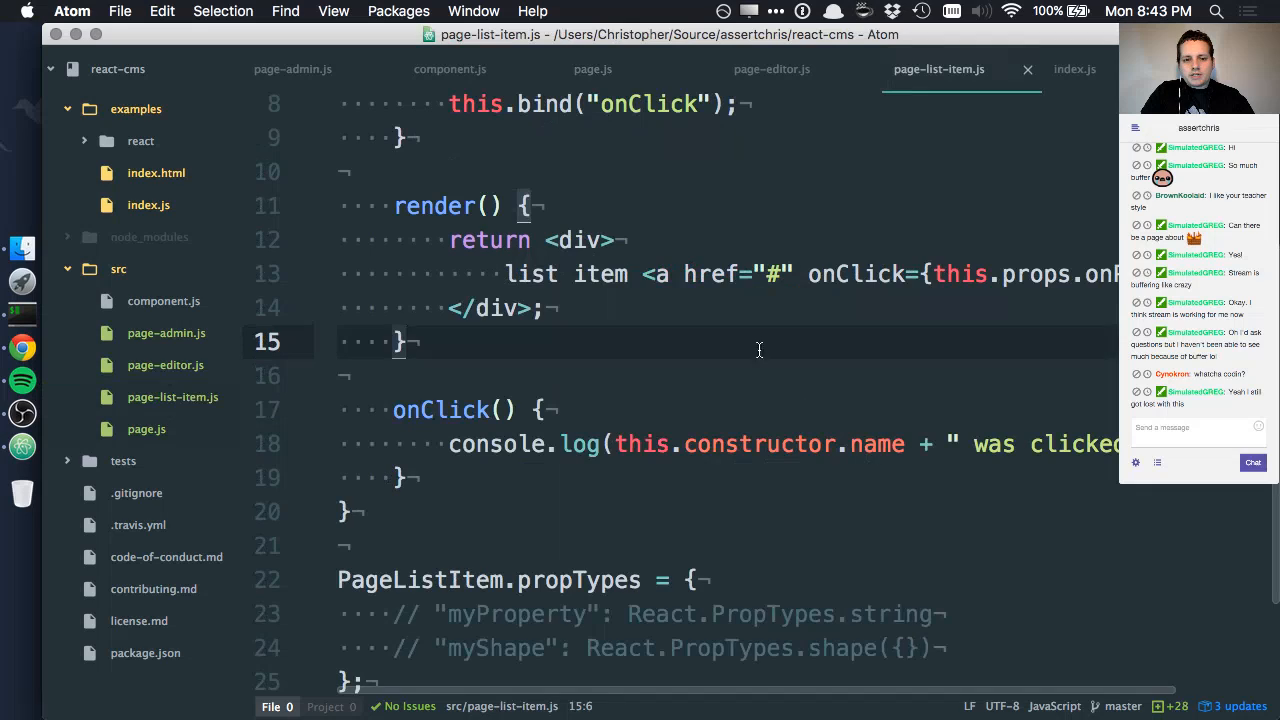
{"action": "left_click", "coordinate": [643, 274]}
{"action": "key", "text": "super+v"}
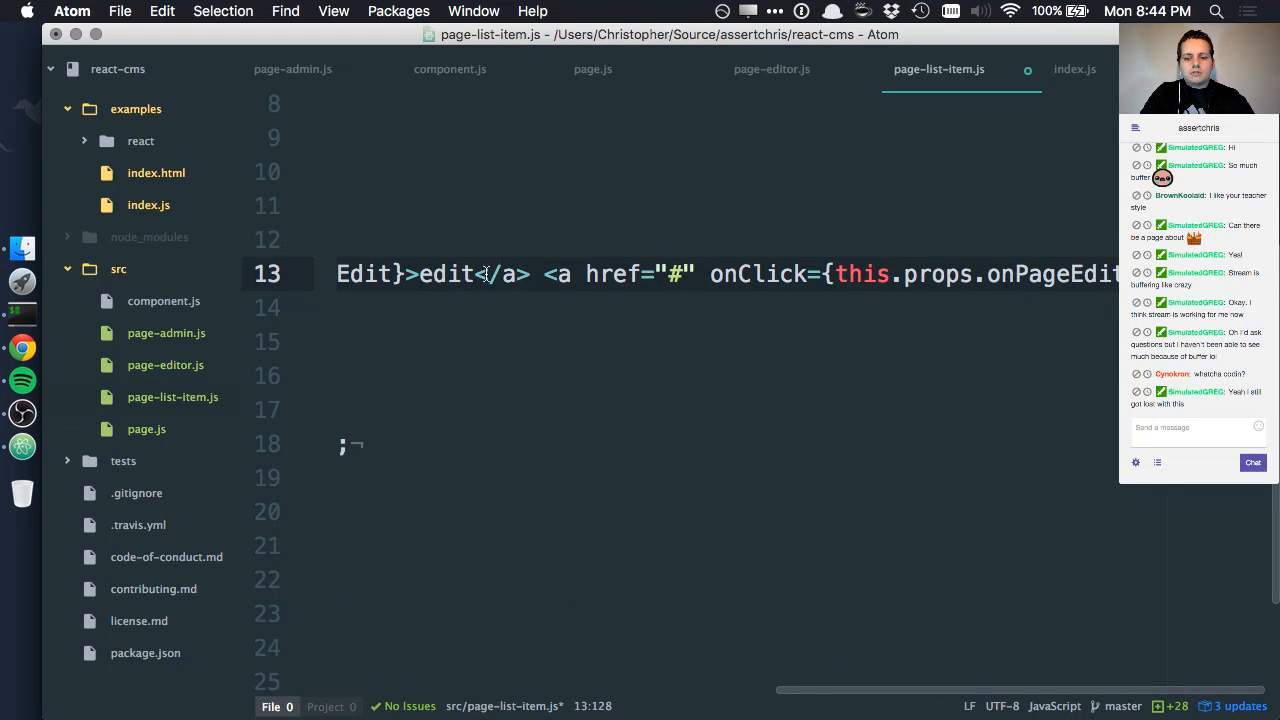
{"action": "scroll", "coordinate": [484, 274], "scroll_direction": "left", "scroll_amount": 10}
{"action": "key", "text": "Return"}
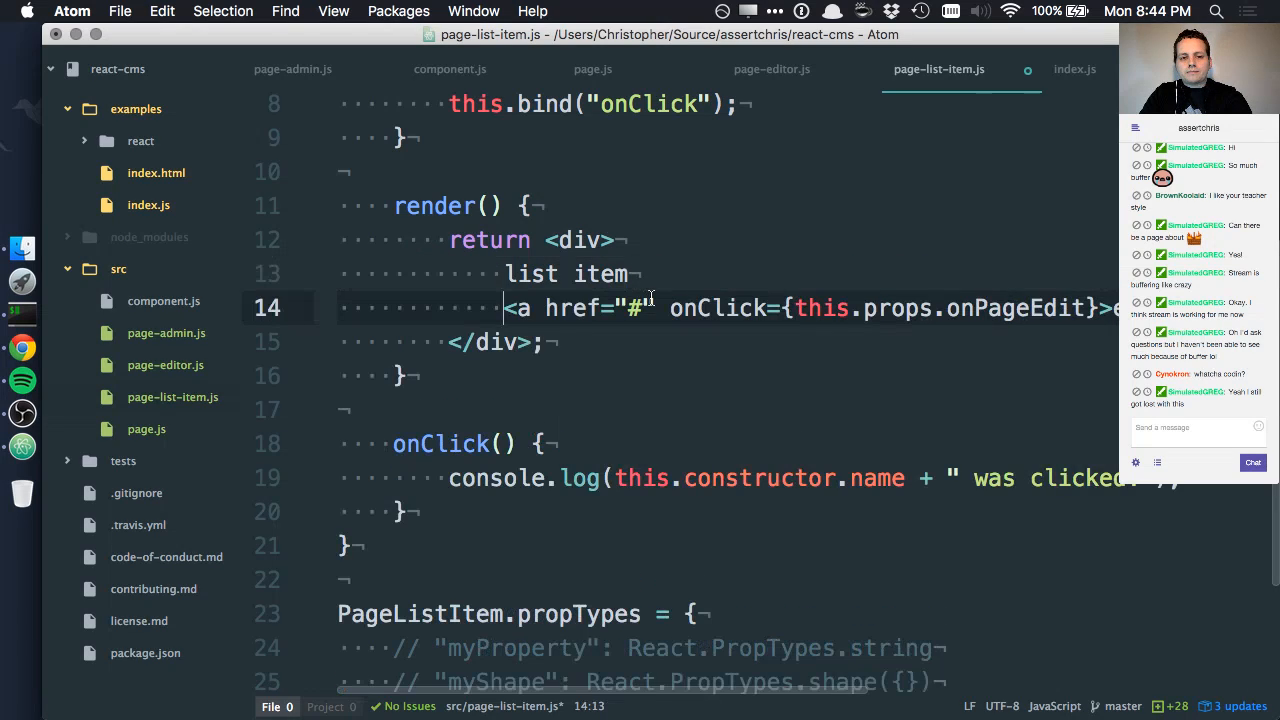
{"action": "key", "text": "super+shift+d"}
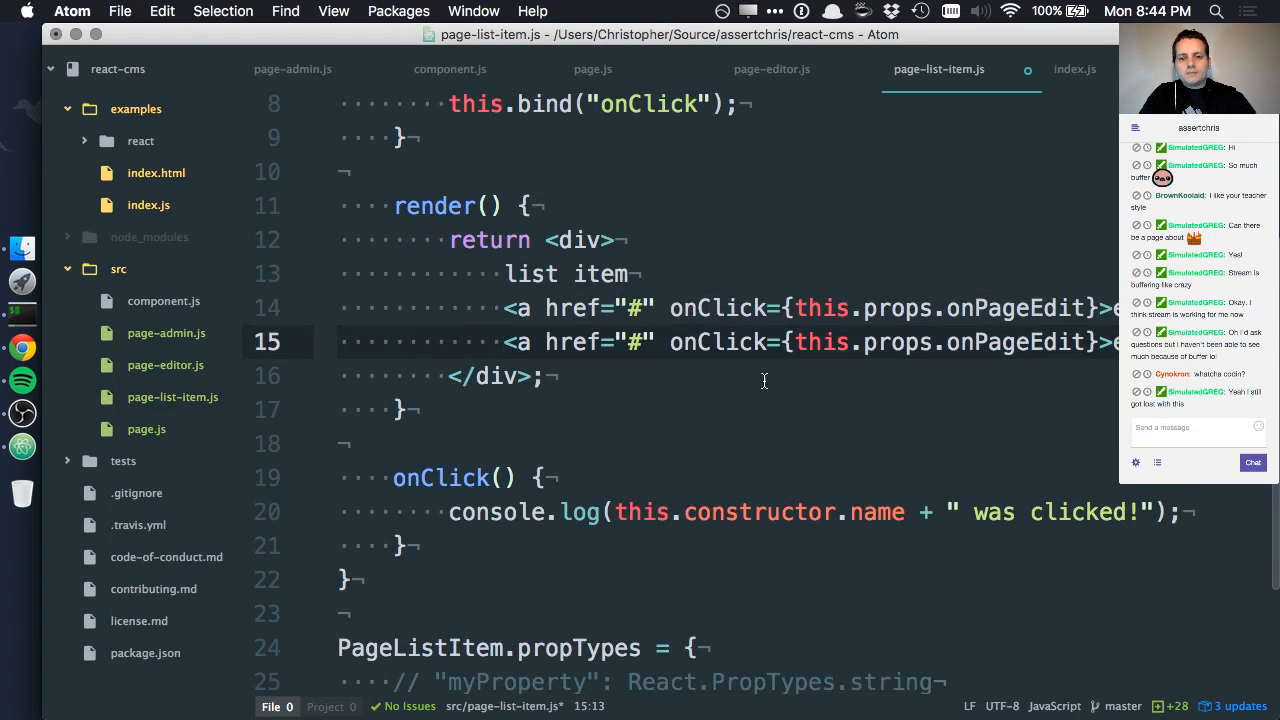
{"action": "left_click", "coordinate": [1057, 340]}
{"action": "key", "text": "alt+BackSpace"}
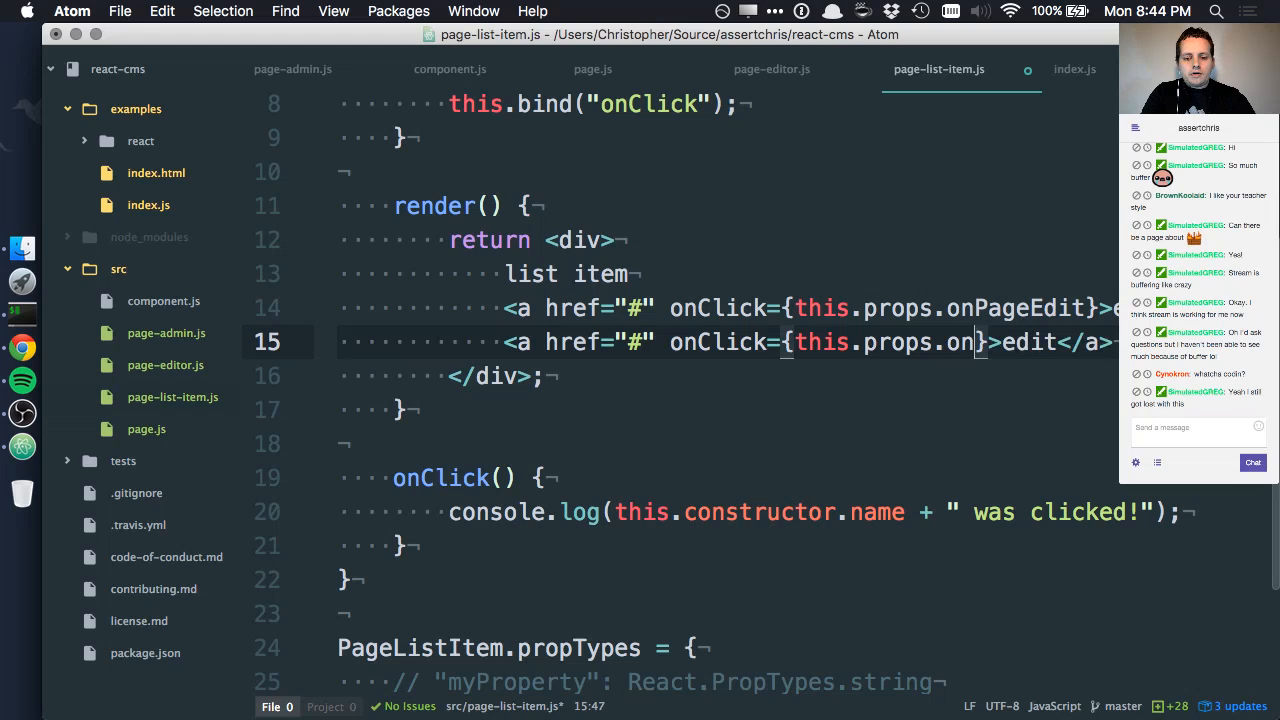
{"action": "type", "text": "PageDelete"}
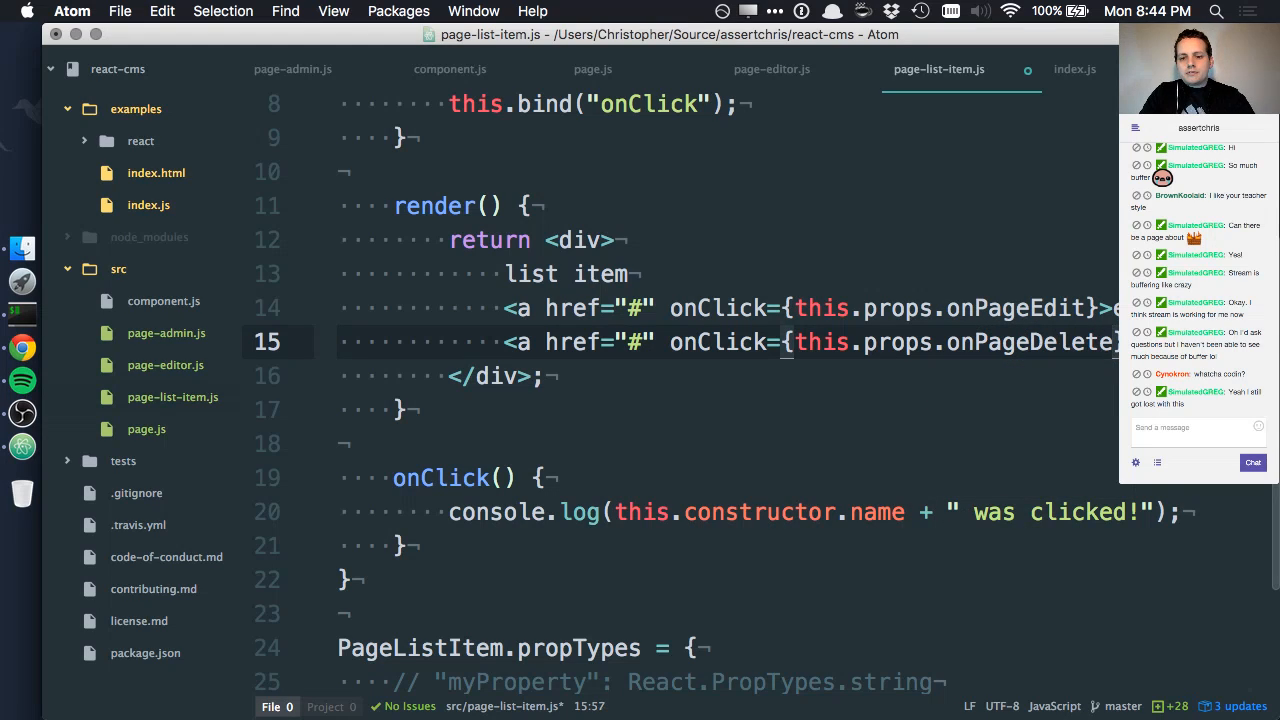
{"action": "key", "text": "super+s"}
{"action": "left_click", "coordinate": [889, 410]}
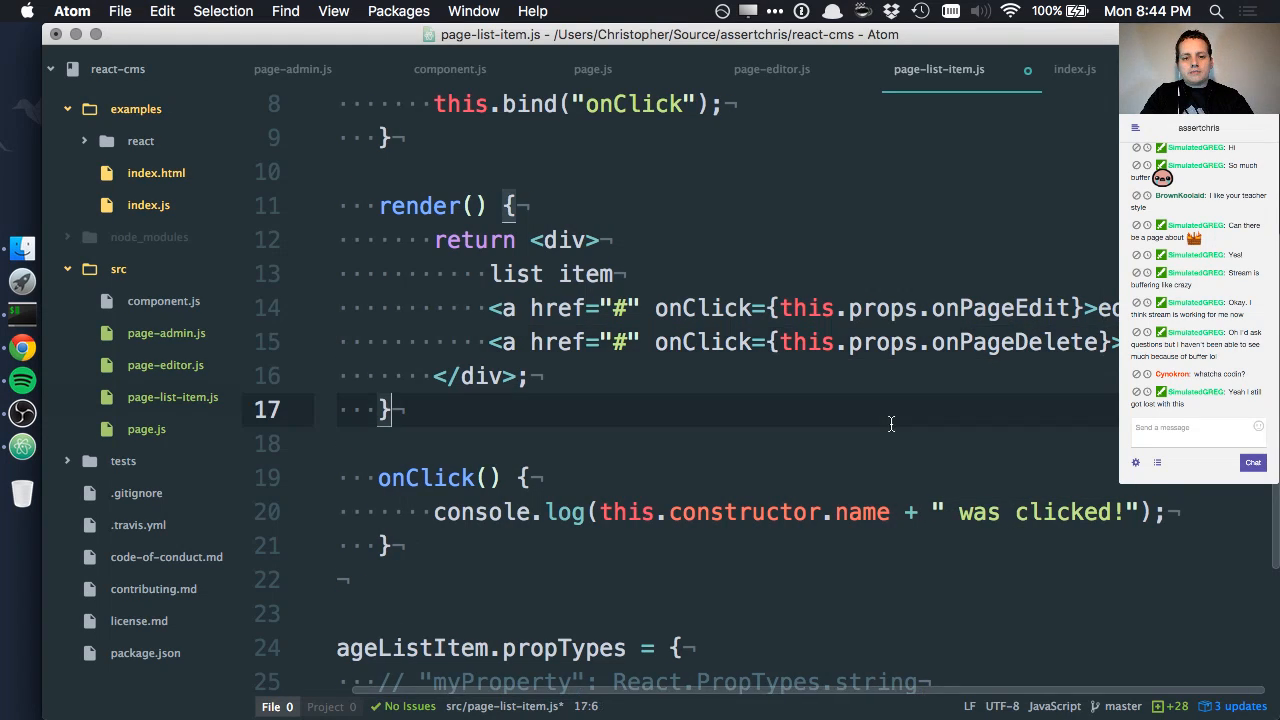
Step: Reload the examples page in Chrome, which comes up blank with a 'bind' of undefined error
{"action": "key", "text": "super+Tab"}
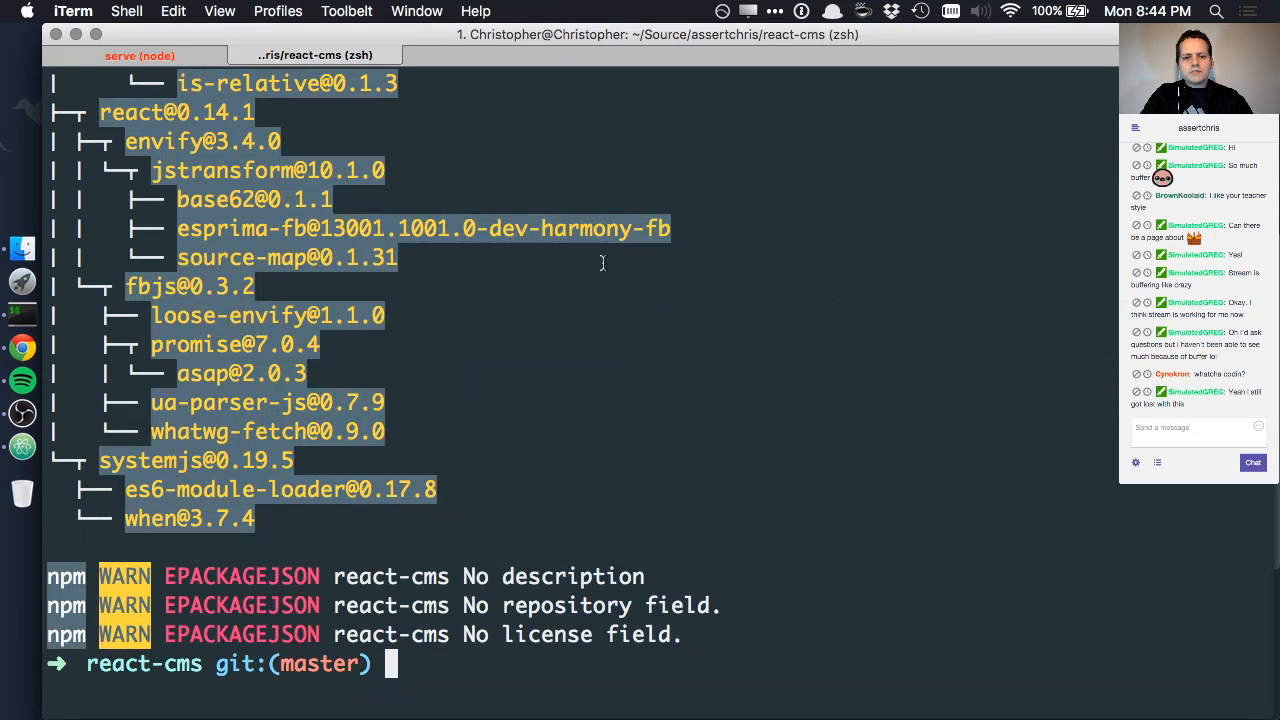
{"action": "key", "text": "super+Tab"}
{"action": "key", "text": "super+r"}
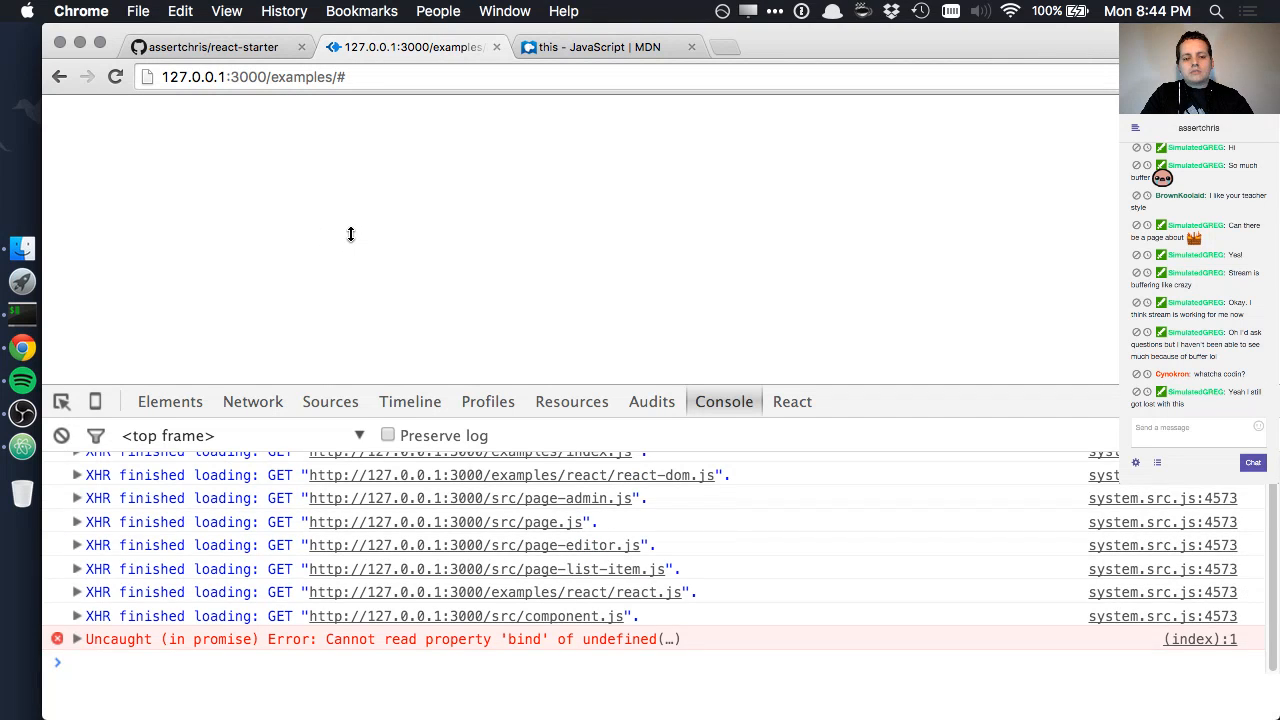
{"action": "key", "text": "super+Tab"}
{"action": "key", "text": "super+Tab"}
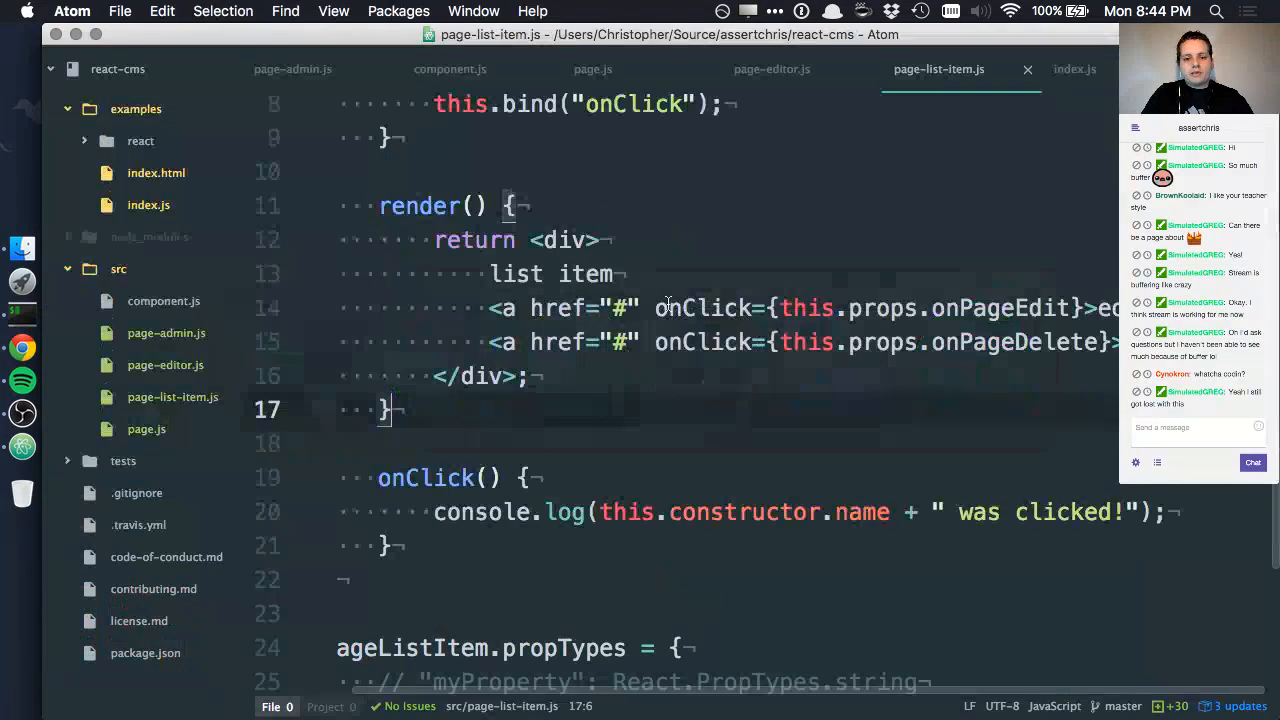
{"action": "key", "text": "super+Tab"}
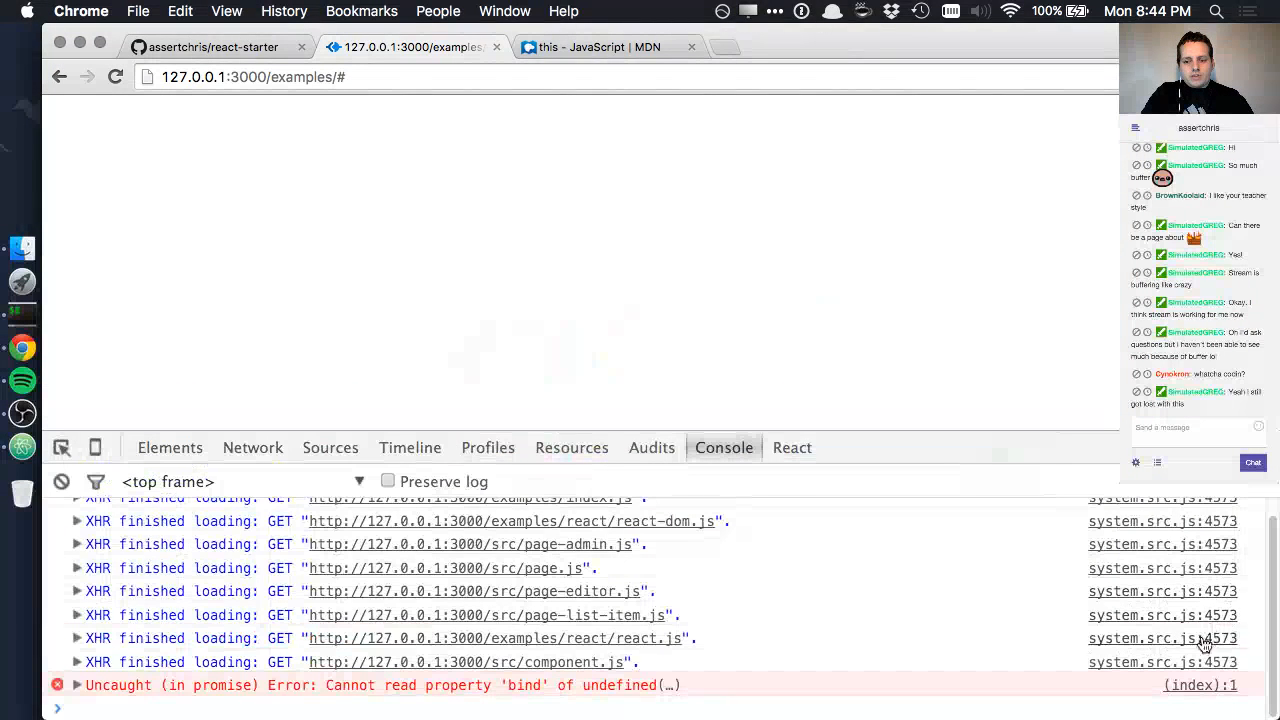
Step: Follow the error's source links, return to the Console, and switch back to Atom
{"action": "left_click", "coordinate": [1201, 688]}
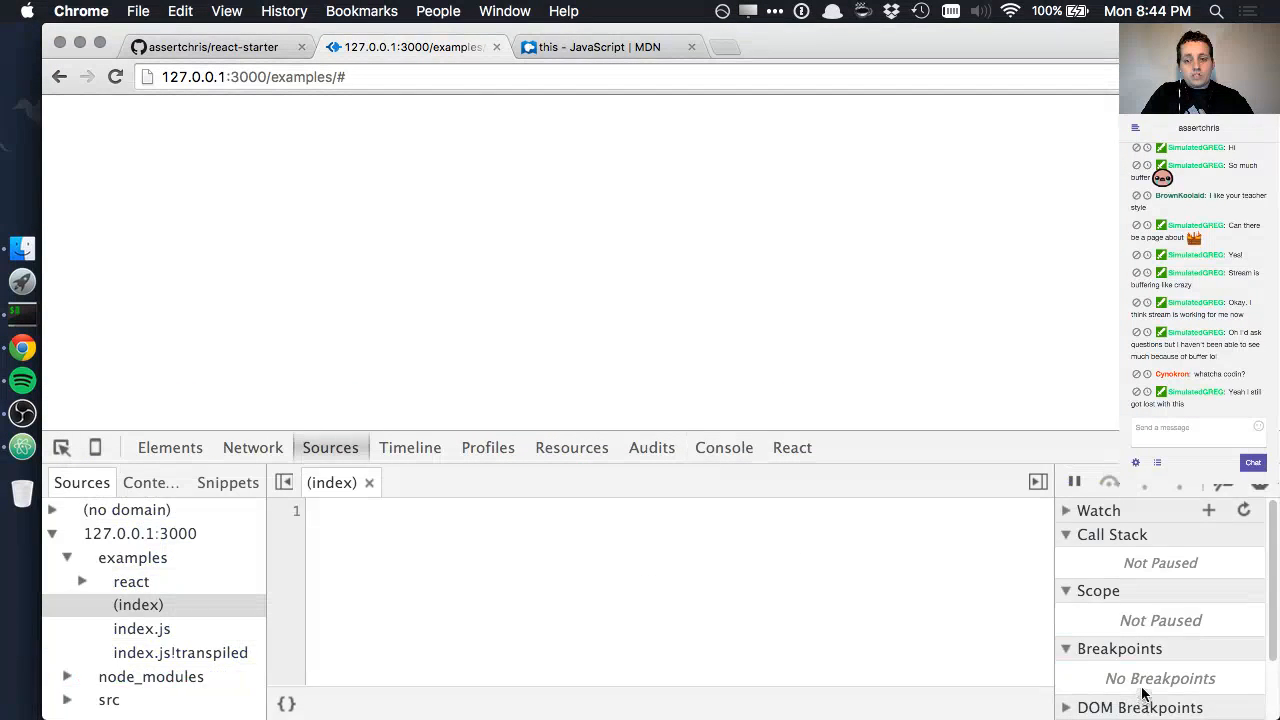
{"action": "left_click", "coordinate": [712, 450]}
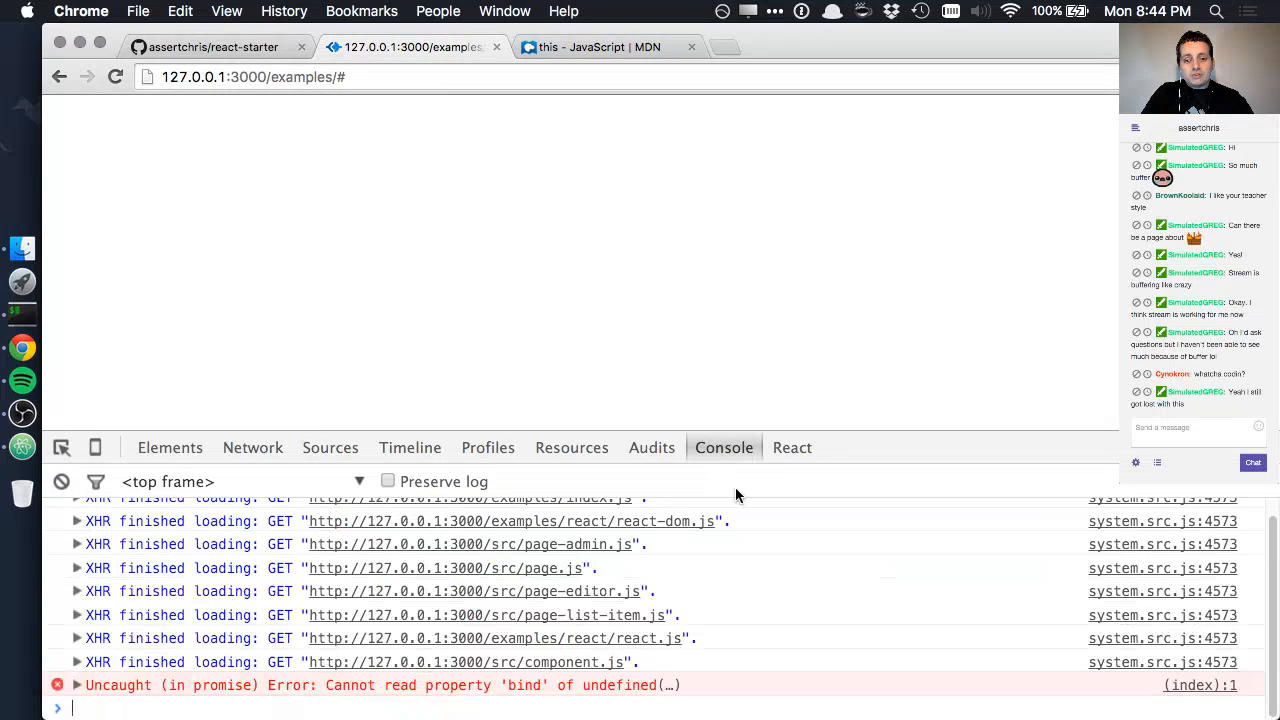
{"action": "left_click", "coordinate": [1181, 684]}
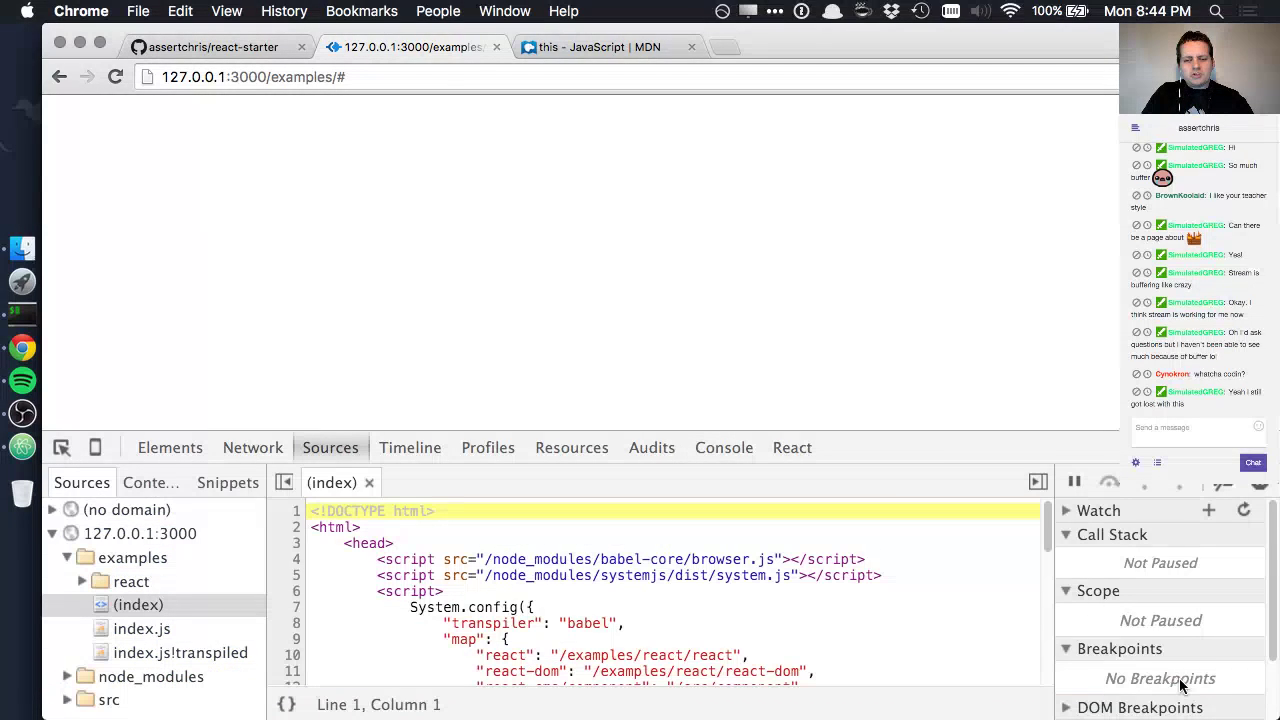
{"action": "left_click", "coordinate": [724, 447]}
{"action": "key", "text": "super+Tab"}
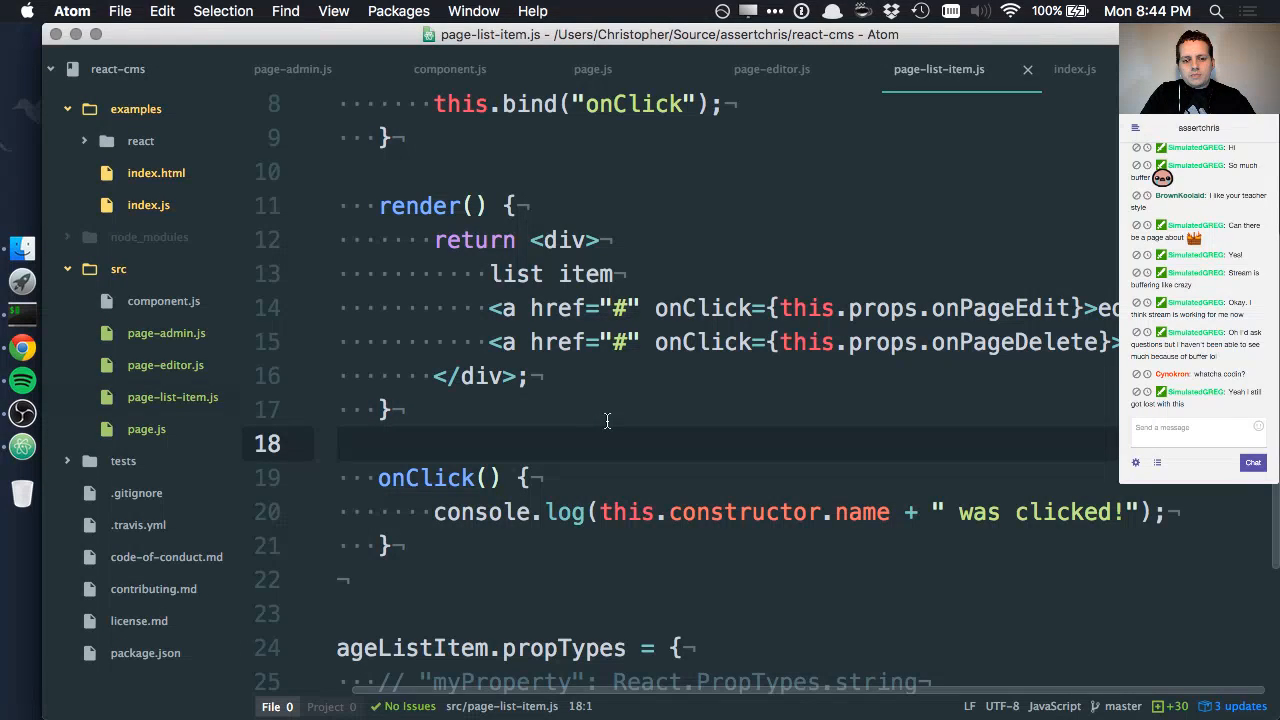
{"action": "scroll", "coordinate": [607, 420], "scroll_direction": "down", "scroll_amount": 1}
{"action": "scroll", "coordinate": [607, 420], "scroll_direction": "up", "scroll_amount": 1}
Step: Delete the onClick method and its this.bind("onClick") line from PageListItem, save, and switch to page.js
{"action": "left_click_drag", "start_coordinate": [440, 560], "coordinate": [481, 408]}
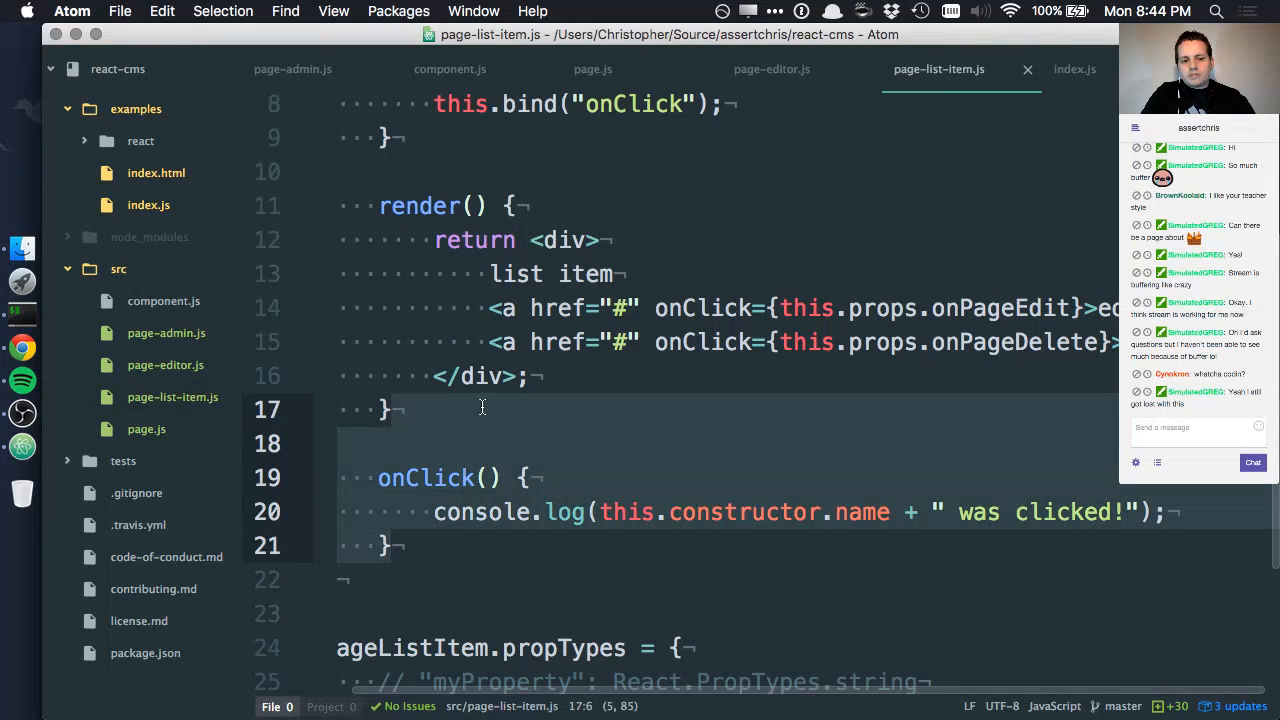
{"action": "key", "text": "BackSpace"}
{"action": "scroll", "coordinate": [481, 408], "scroll_direction": "up", "scroll_amount": 4}
{"action": "left_click", "coordinate": [768, 295]}
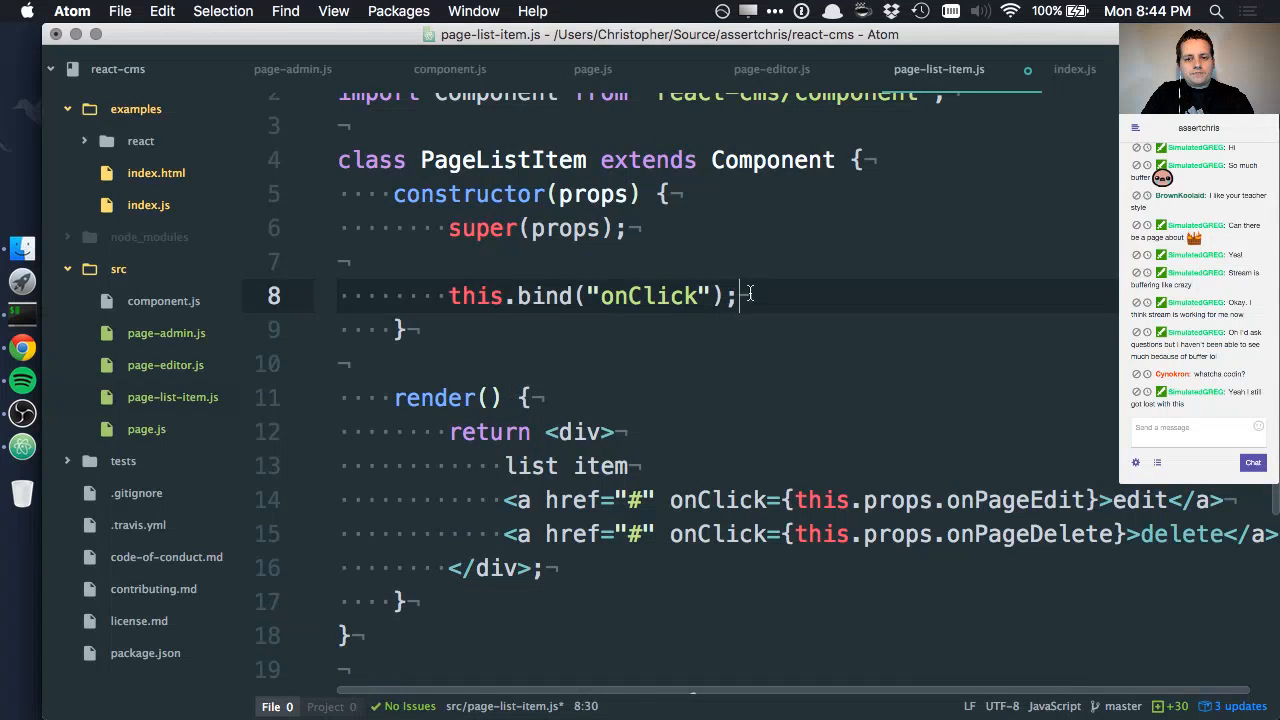
{"action": "left_click_drag", "start_coordinate": [768, 295], "coordinate": [757, 230]}
{"action": "key", "text": "BackSpace"}
{"action": "key", "text": "super+s"}
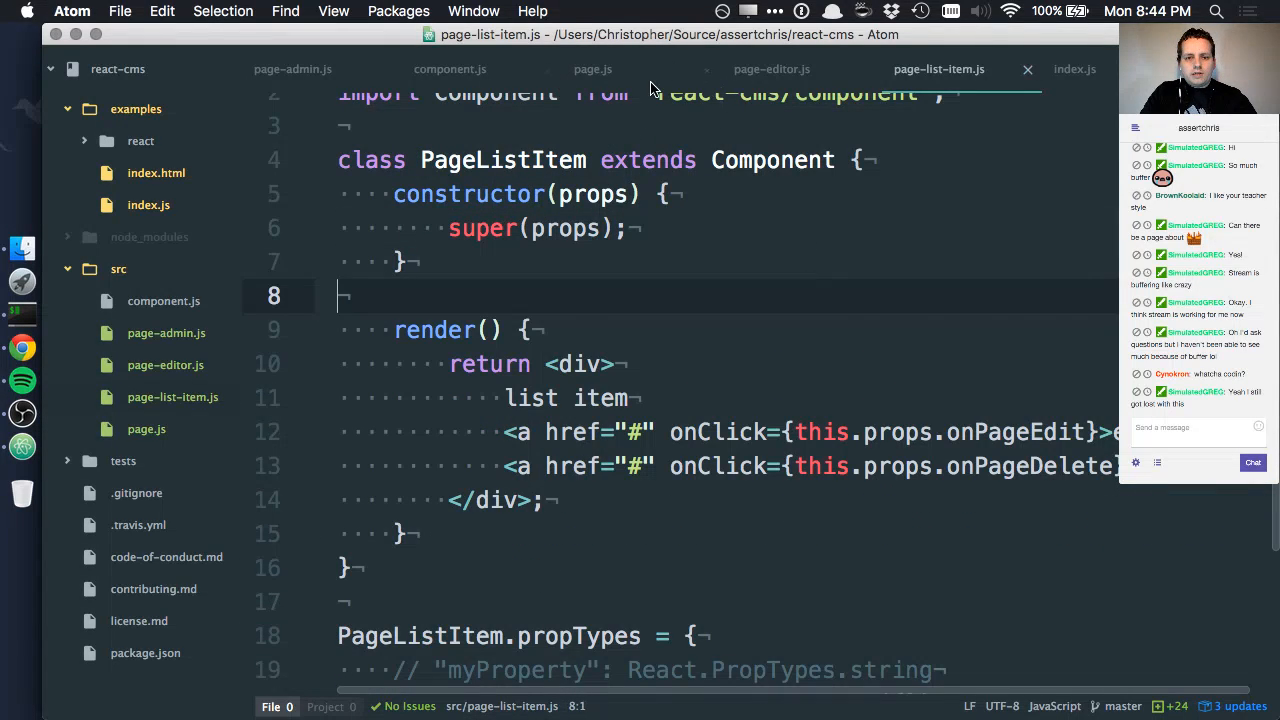
{"action": "left_click", "coordinate": [592, 69]}
Step: Rename the duplicated handlePageEdit method in page.js to handlePageDelete to match the prop
{"action": "left_click", "coordinate": [745, 362]}
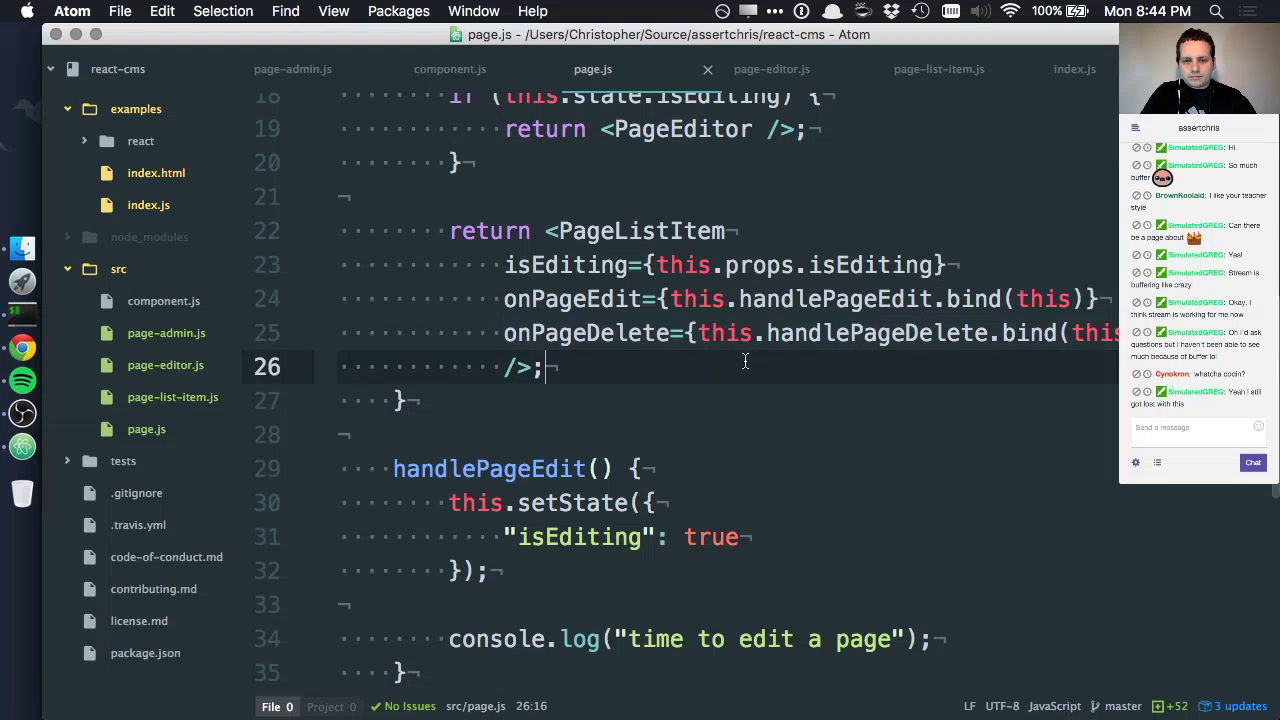
{"action": "left_click", "coordinate": [743, 300]}
{"action": "double_click", "coordinate": [785, 300]}
{"action": "double_click", "coordinate": [805, 333]}
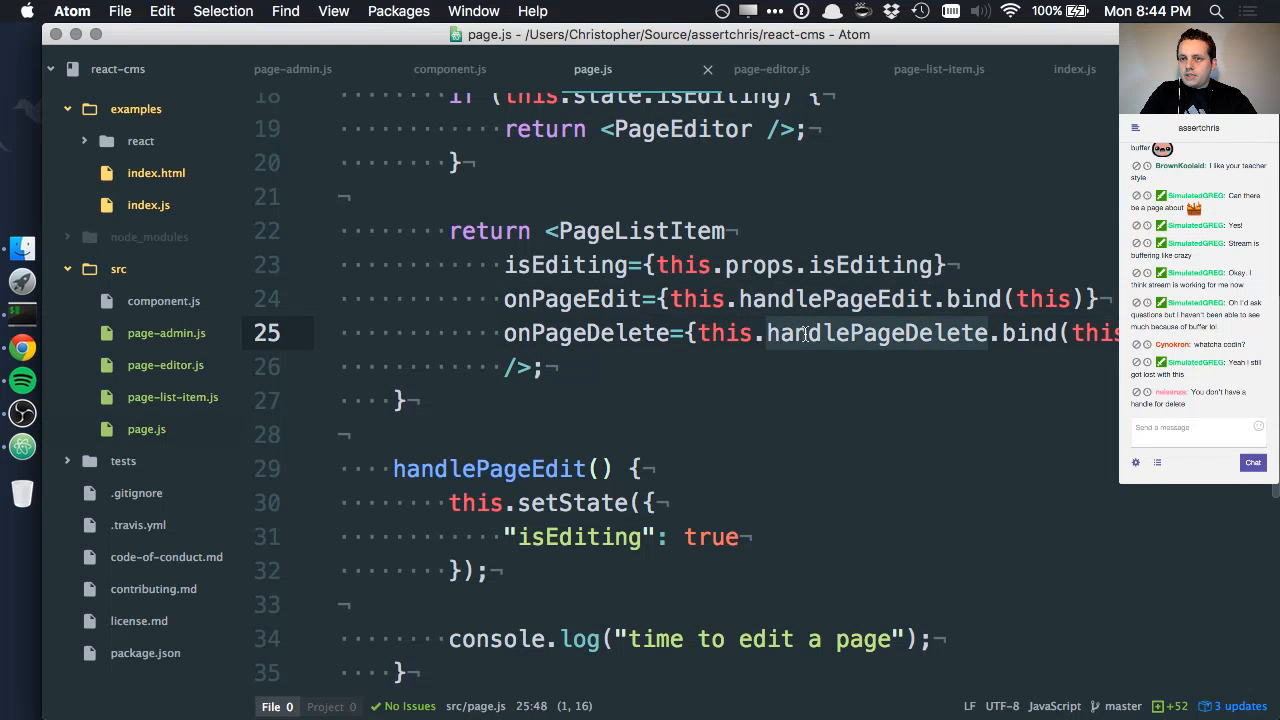
{"action": "scroll", "coordinate": [802, 343], "scroll_direction": "down", "scroll_amount": 7}
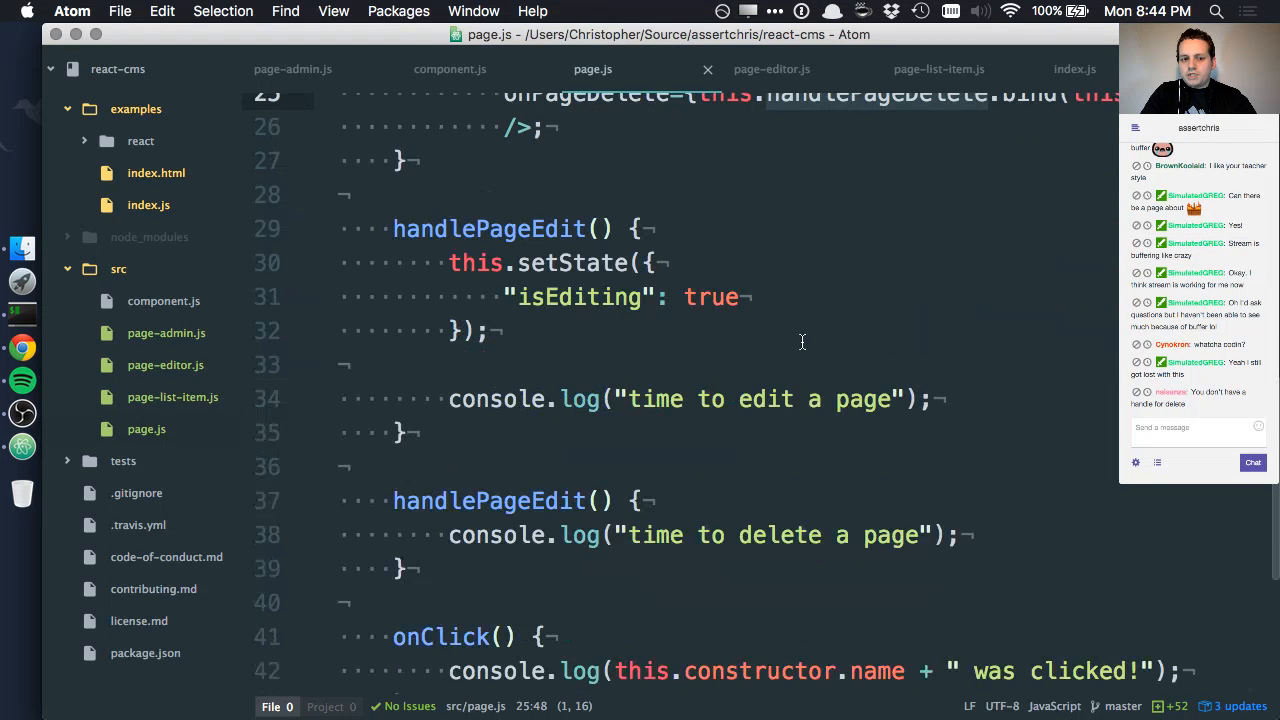
{"action": "left_click", "coordinate": [583, 500]}
{"action": "key", "text": "BackSpace"}
{"action": "key", "text": "BackSpace"}
{"action": "key", "text": "BackSpace"}
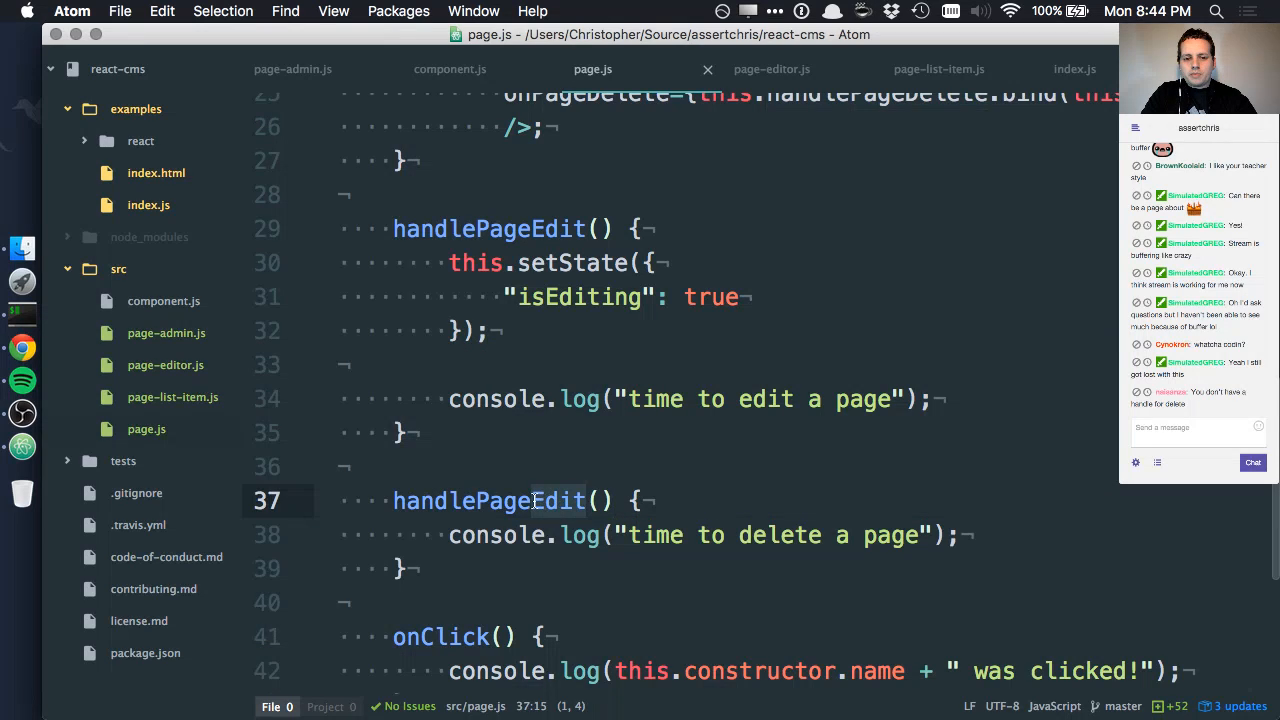
{"action": "type", "text": "Delete"}
{"action": "key", "text": "Escape"}
{"action": "left_click", "coordinate": [575, 535]}
Step: Save page.js and reload the examples page in Chrome
{"action": "key", "text": "super+s"}
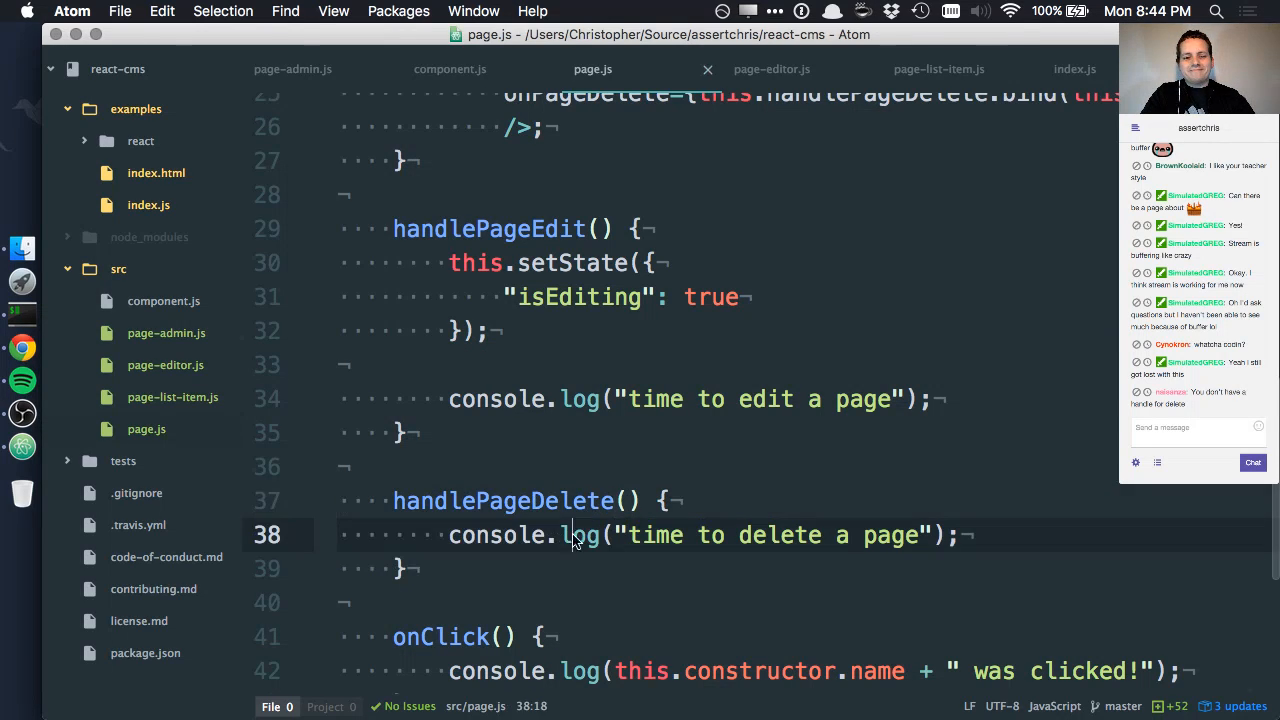
{"action": "key", "text": "super+Tab"}
{"action": "key", "text": "super+r"}
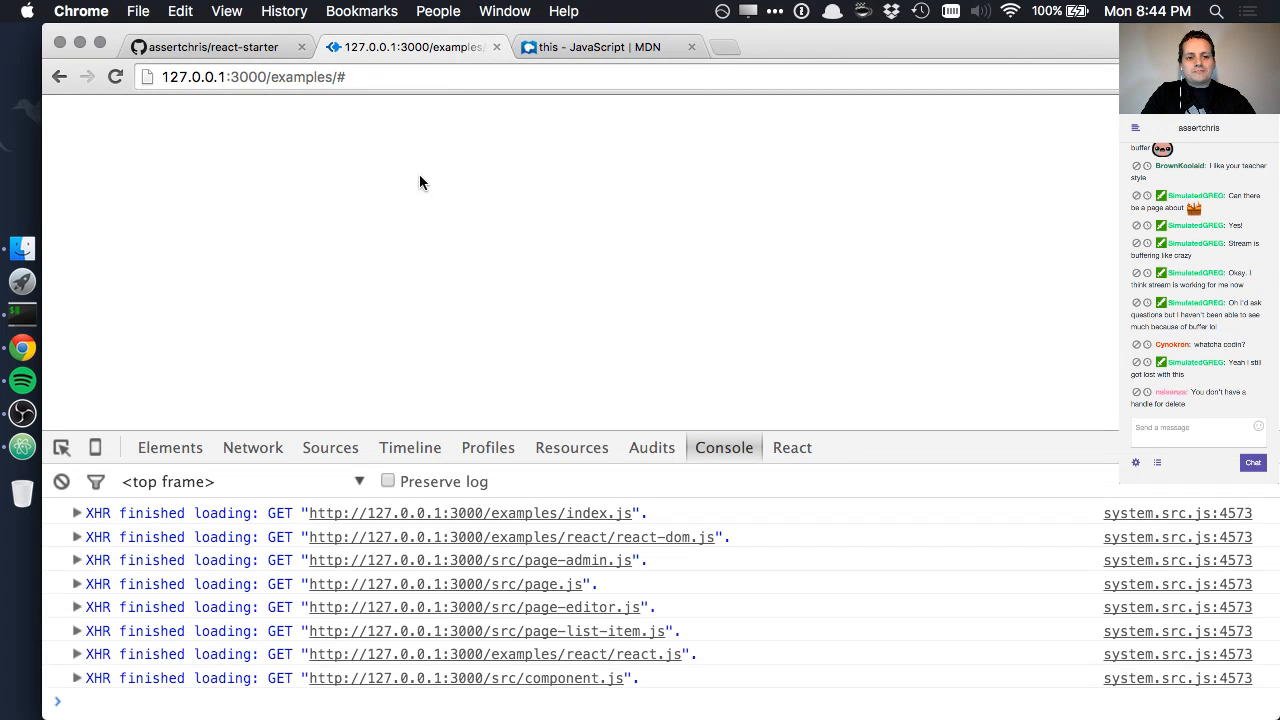
Step: Click delete on item 1 and edit on item 2 so both messages log, then return to Atom
{"action": "left_click", "coordinate": [265, 136]}
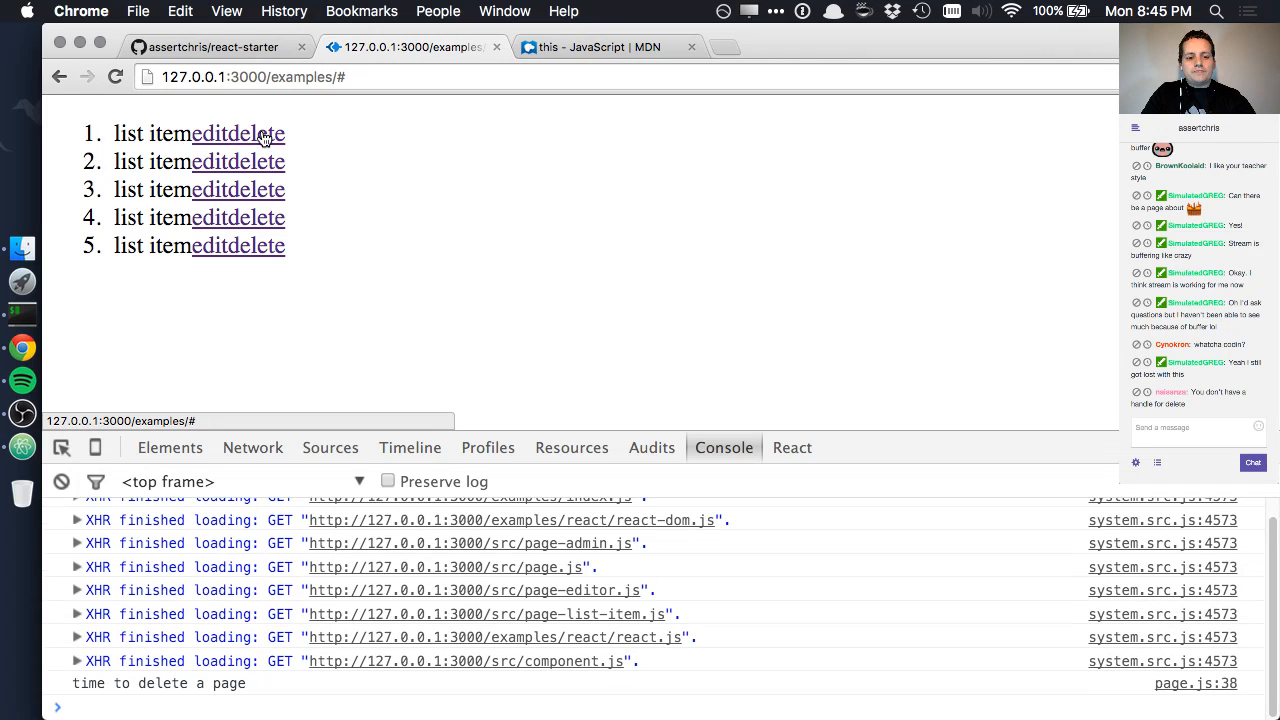
{"action": "left_click", "coordinate": [210, 161]}
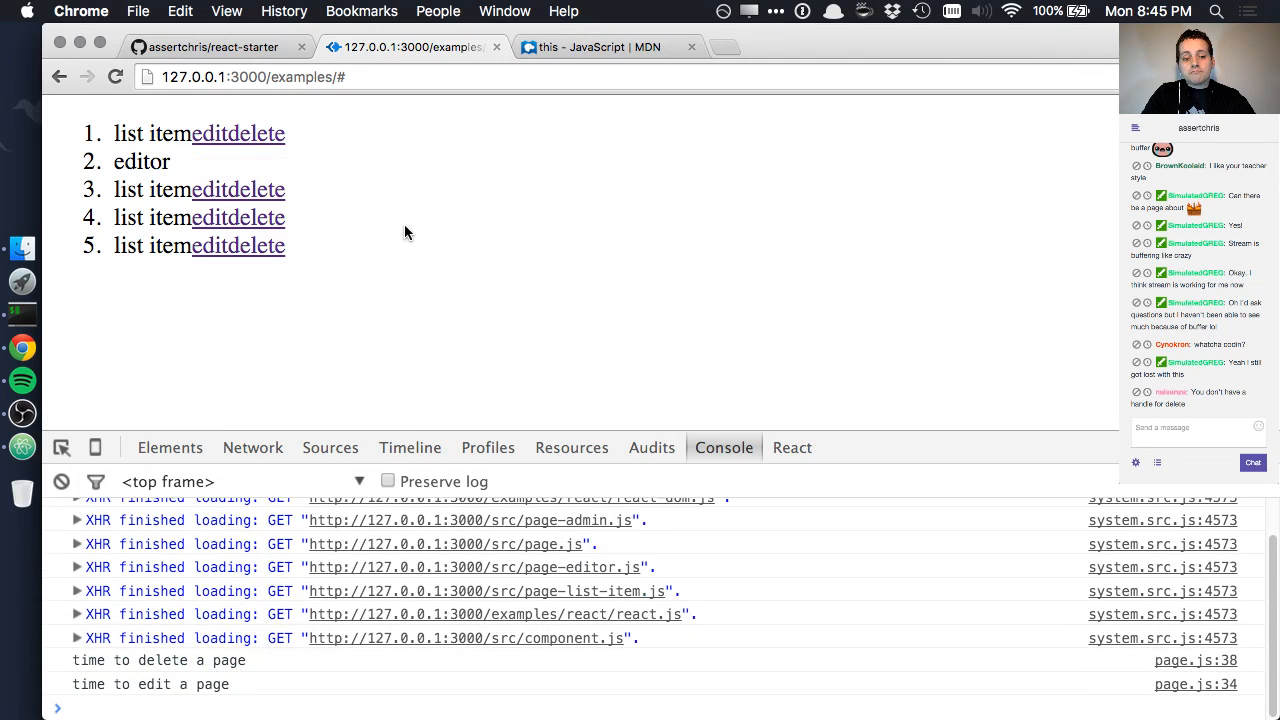
{"action": "key", "text": "super+Tab"}
{"action": "left_click", "coordinate": [495, 330]}
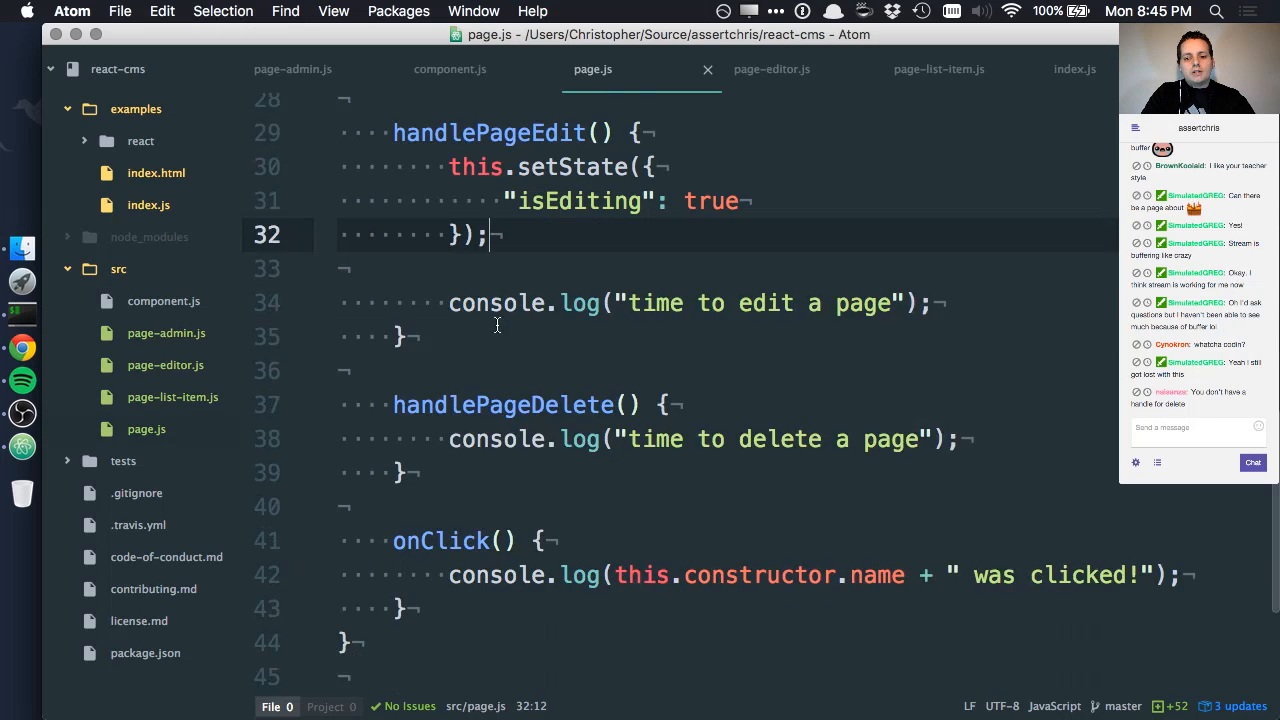
{"action": "scroll", "coordinate": [495, 330], "scroll_direction": "down", "scroll_amount": 3}
{"action": "scroll", "coordinate": [495, 330], "scroll_direction": "up", "scroll_amount": 2}
{"action": "scroll", "coordinate": [495, 327], "scroll_direction": "down", "scroll_amount": 5}
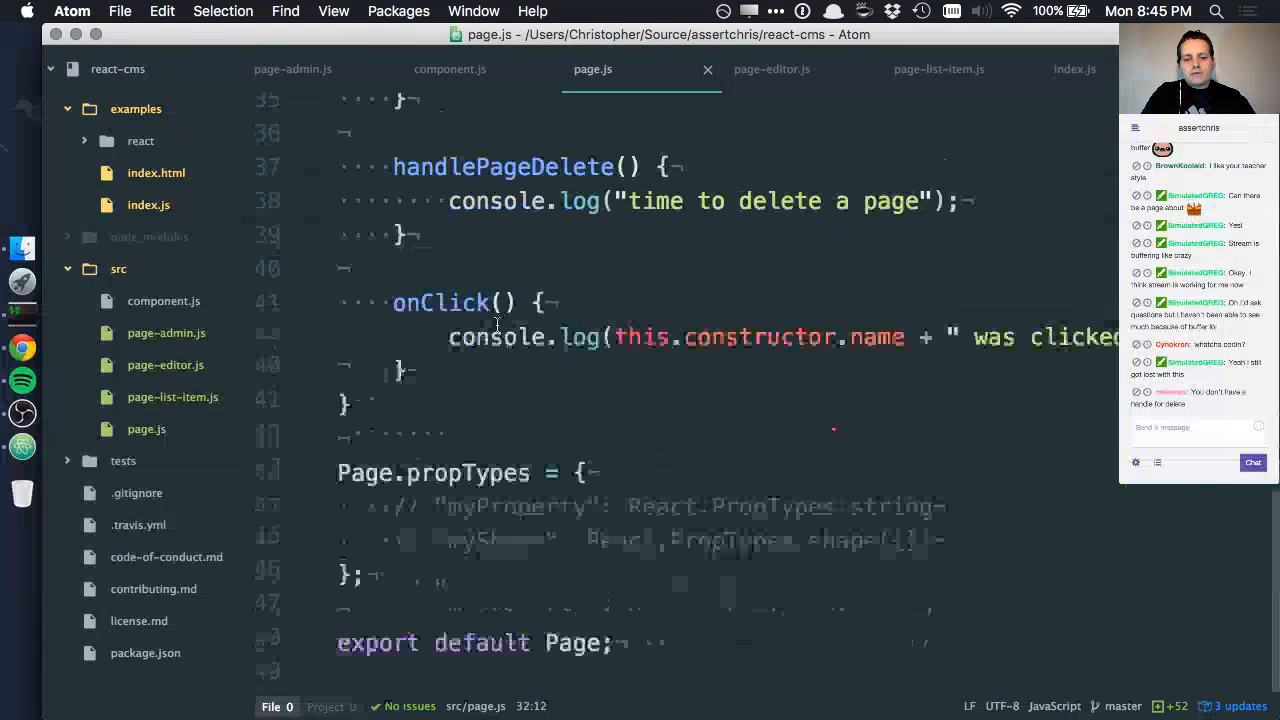
{"action": "scroll", "coordinate": [495, 327], "scroll_direction": "up", "scroll_amount": 6}
{"action": "scroll", "coordinate": [495, 327], "scroll_direction": "up", "scroll_amount": 5}
{"action": "left_click", "coordinate": [600, 444]}
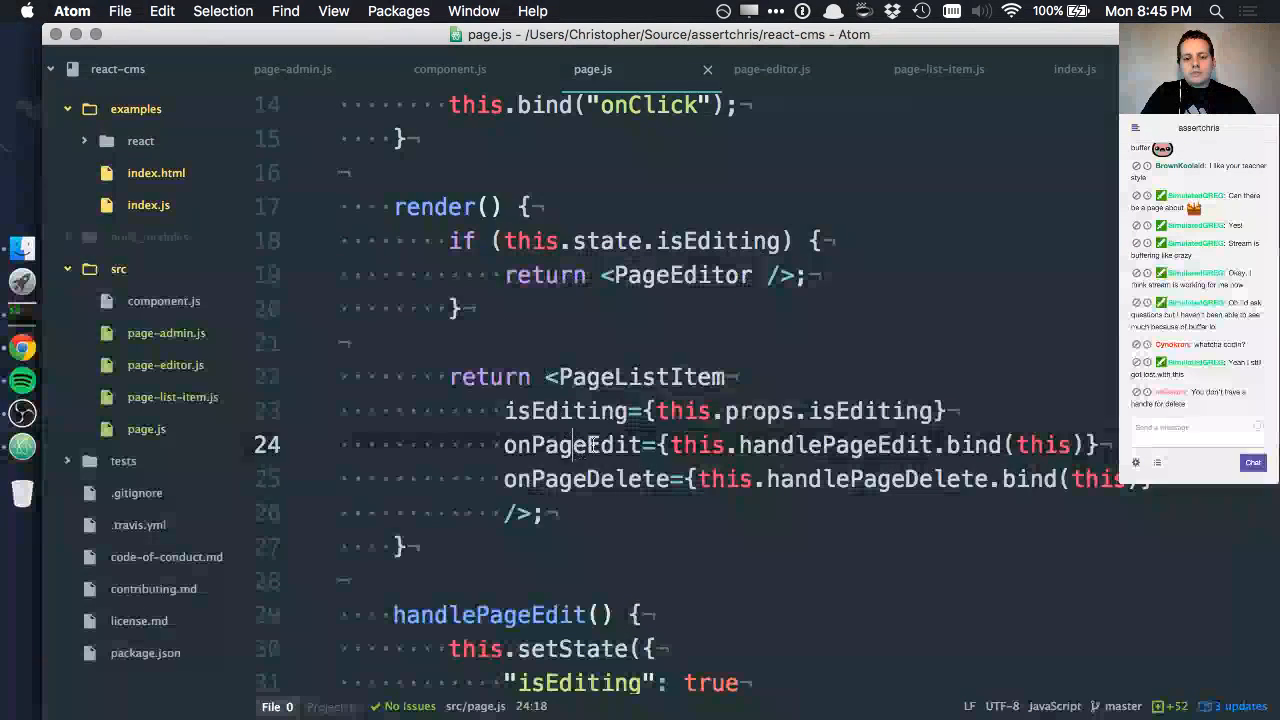
{"action": "left_click", "coordinate": [604, 511]}
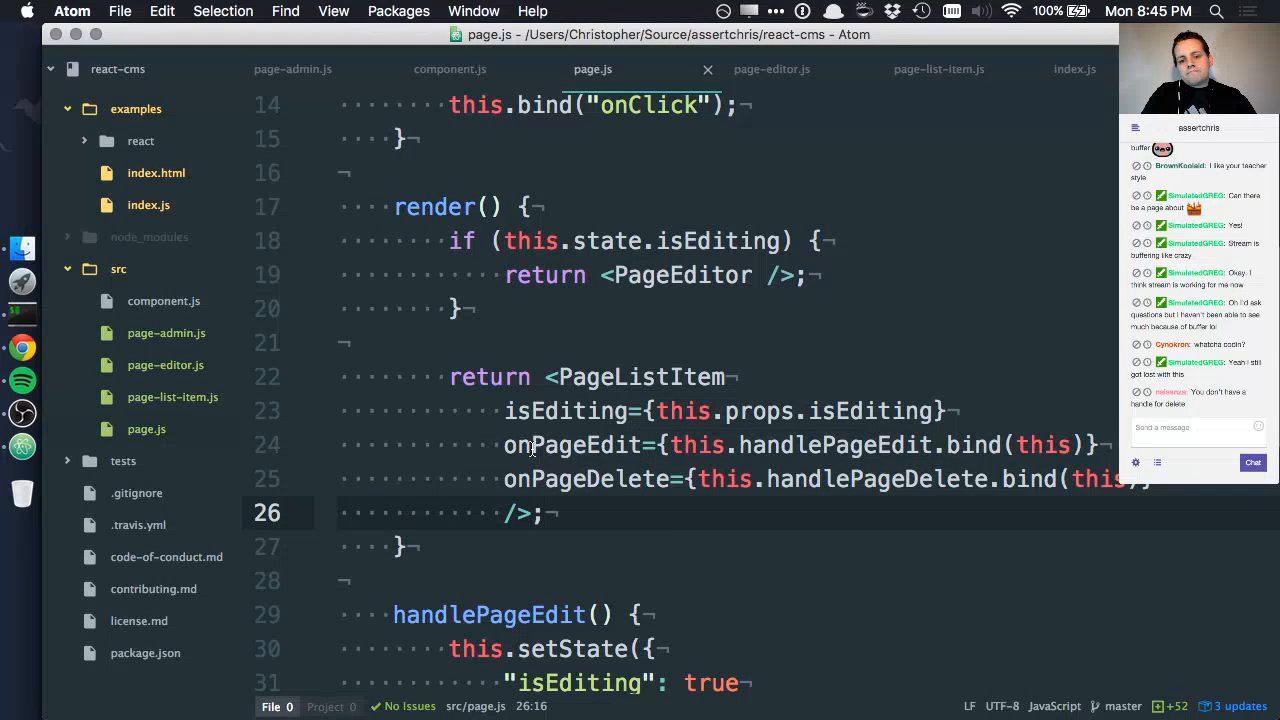
{"action": "scroll", "coordinate": [530, 451], "scroll_direction": "down", "scroll_amount": 5}
{"action": "scroll", "coordinate": [530, 451], "scroll_direction": "down", "scroll_amount": 4}
{"action": "scroll", "coordinate": [530, 451], "scroll_direction": "down", "scroll_amount": 2}
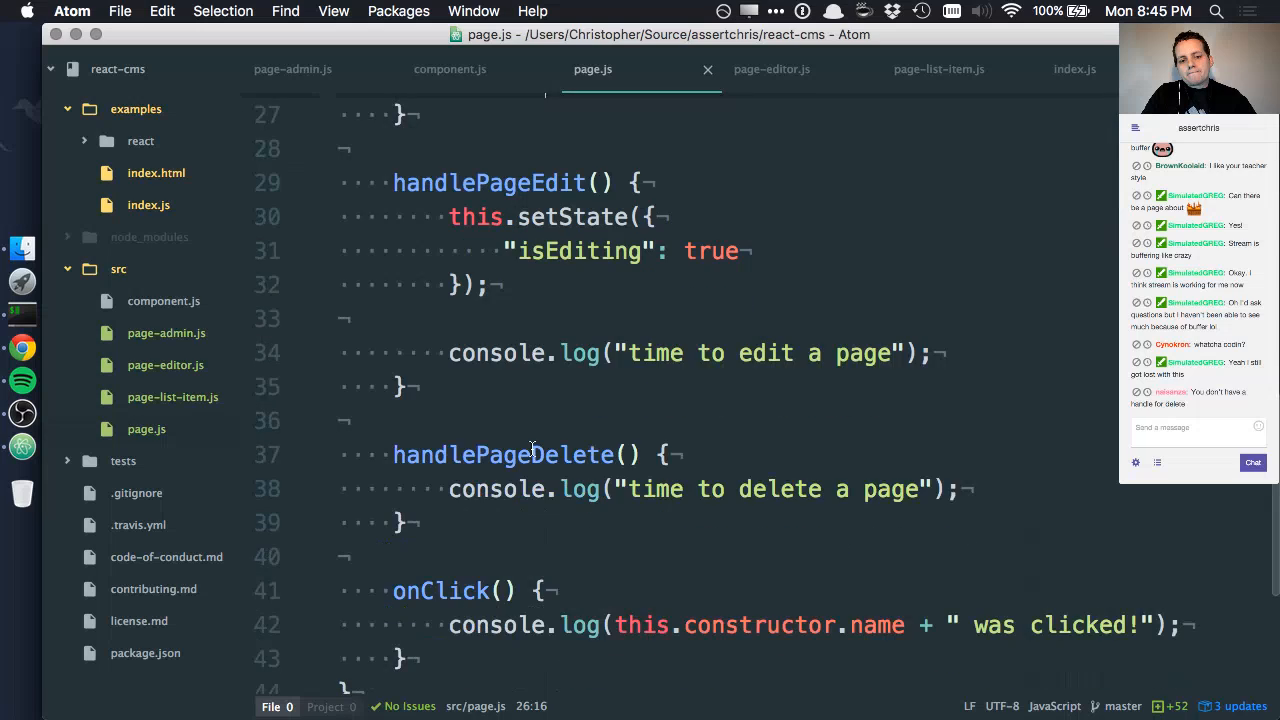
{"action": "scroll", "coordinate": [530, 451], "scroll_direction": "up", "scroll_amount": 2}
{"action": "scroll", "coordinate": [530, 451], "scroll_direction": "up", "scroll_amount": 5}
{"action": "scroll", "coordinate": [530, 451], "scroll_direction": "up", "scroll_amount": 3}
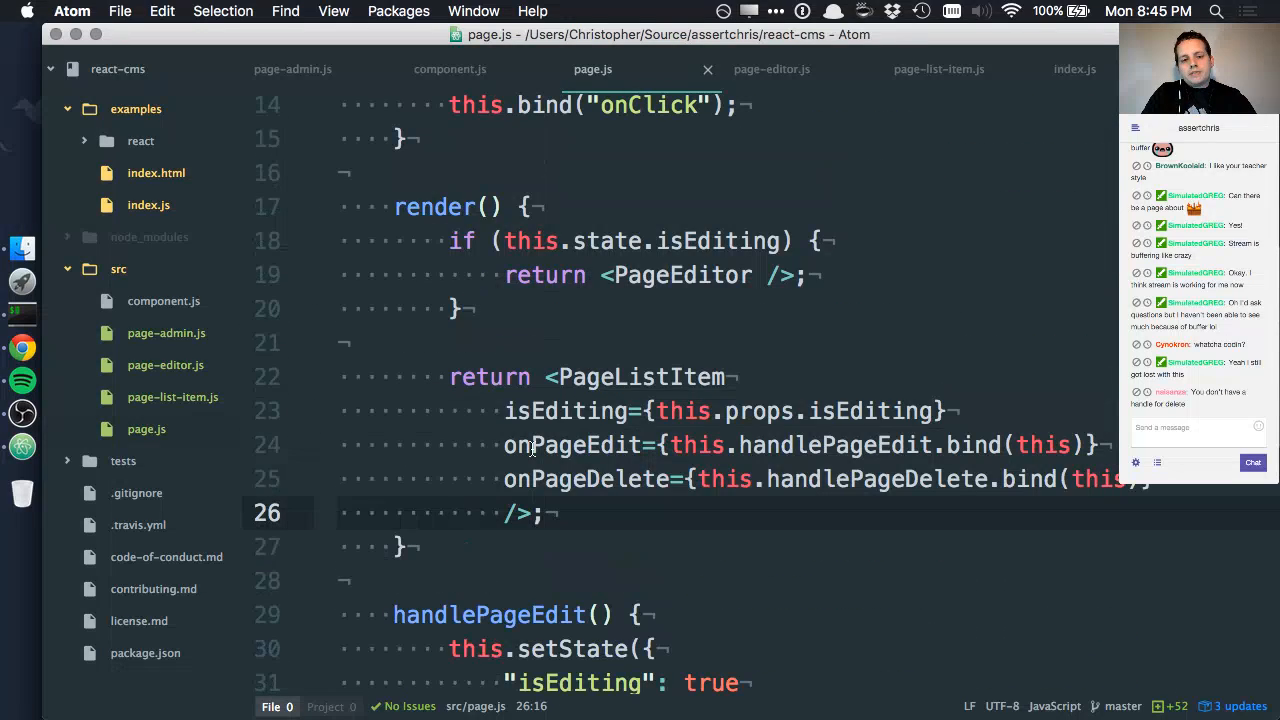
{"action": "scroll", "coordinate": [530, 451], "scroll_direction": "down", "scroll_amount": 5}
{"action": "scroll", "coordinate": [548, 444], "scroll_direction": "down", "scroll_amount": 2}
Step: Start a new line after the delete log for calling this.props.onPageDelete()
{"action": "left_click", "coordinate": [988, 392]}
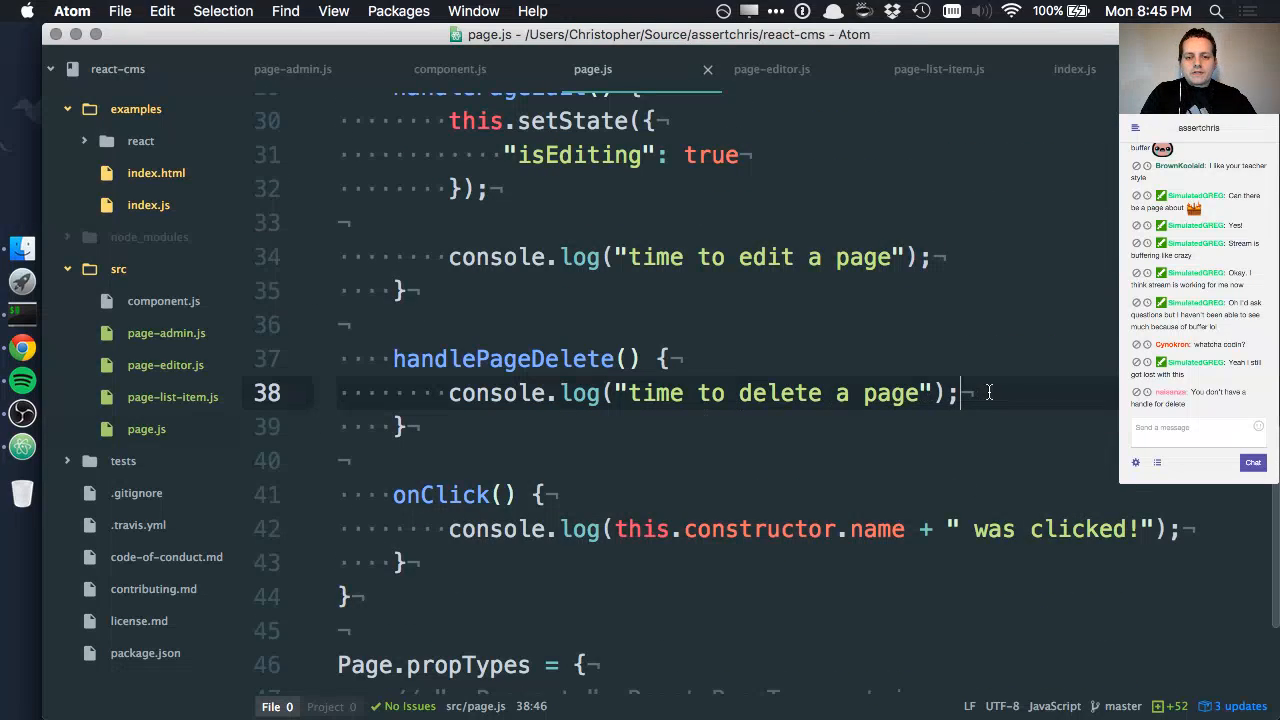
{"action": "key", "text": "Return"}
{"action": "type", "text": "this."}
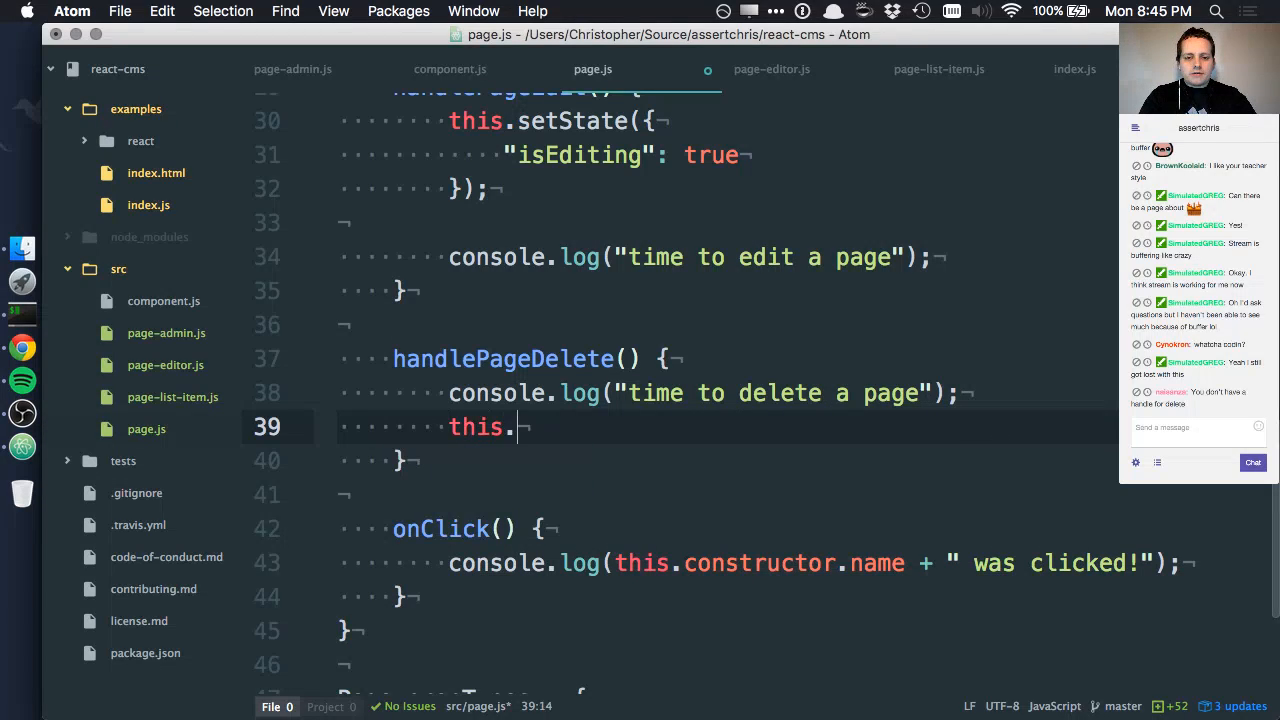
{"action": "type", "text": "props.onPa"}
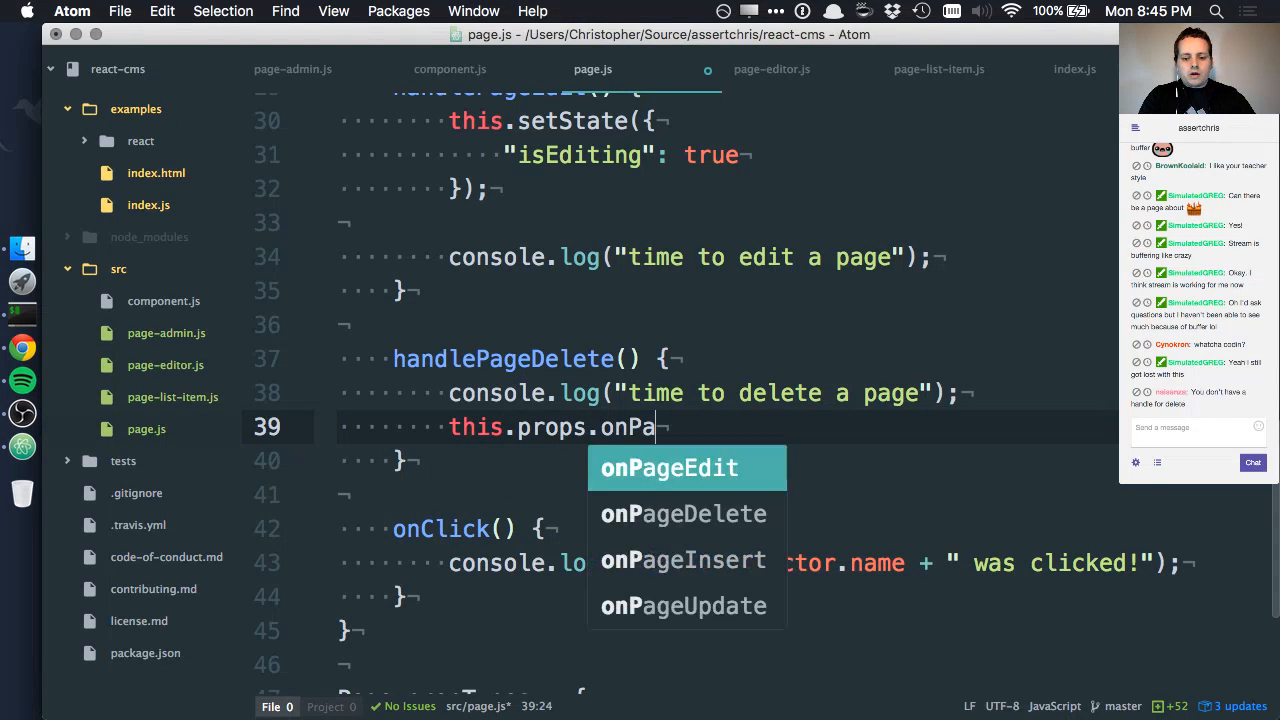
{"action": "type", "text": "geDelete()"}
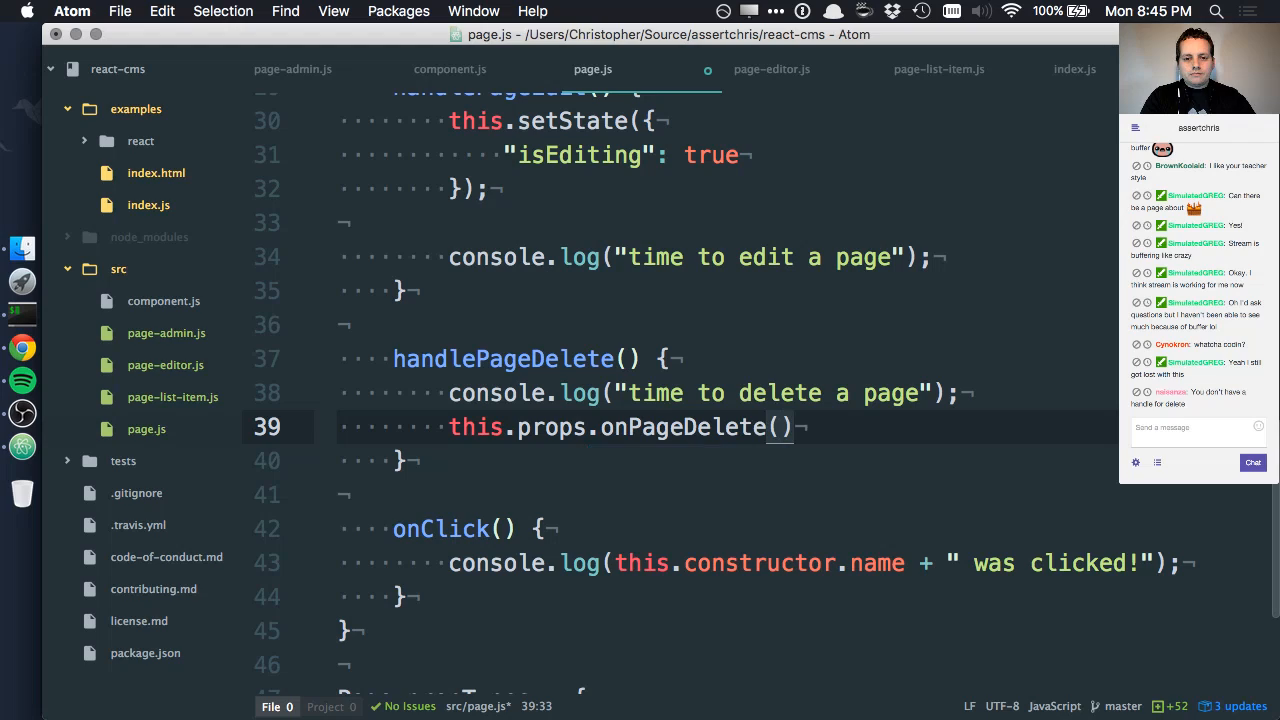